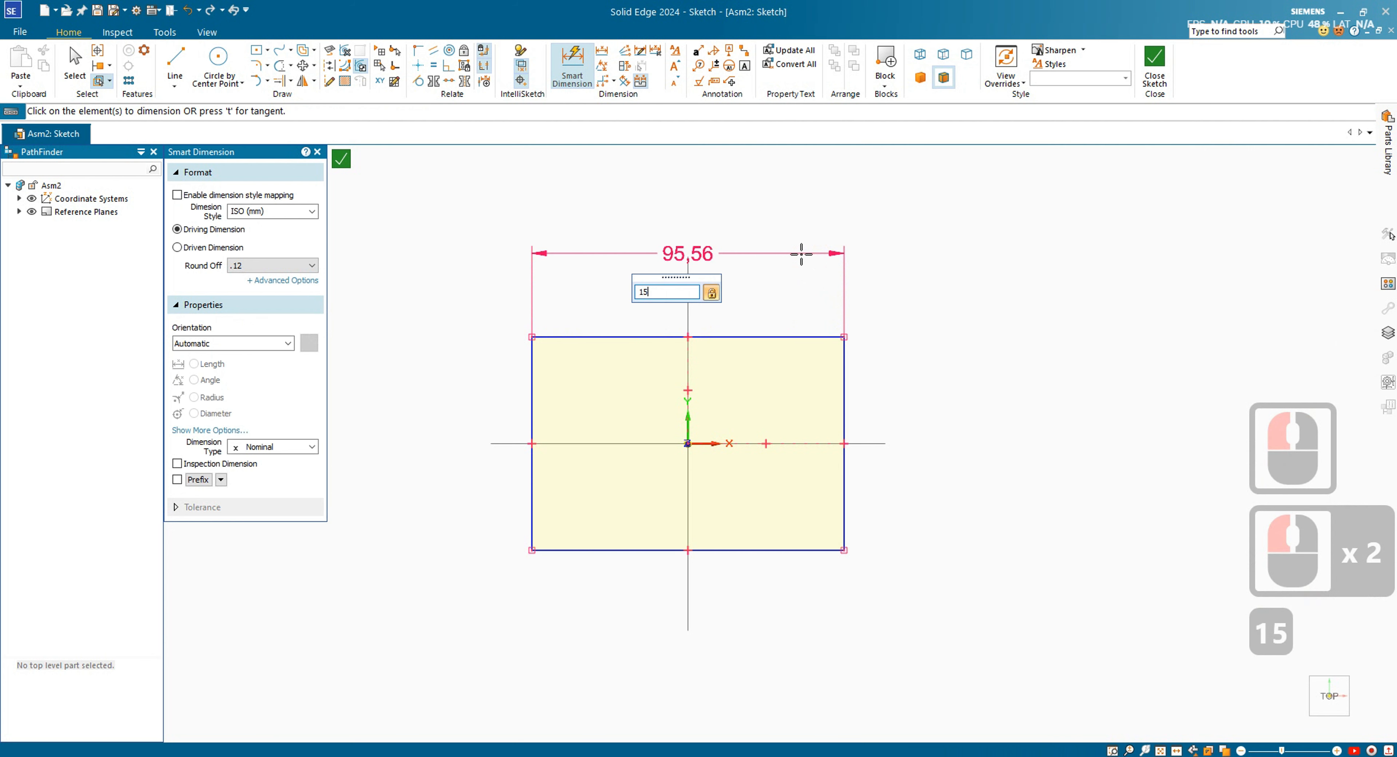
- Dimension the centred rectangle 1500 mm wide and 1200 mm high
type("00")
key("Return")
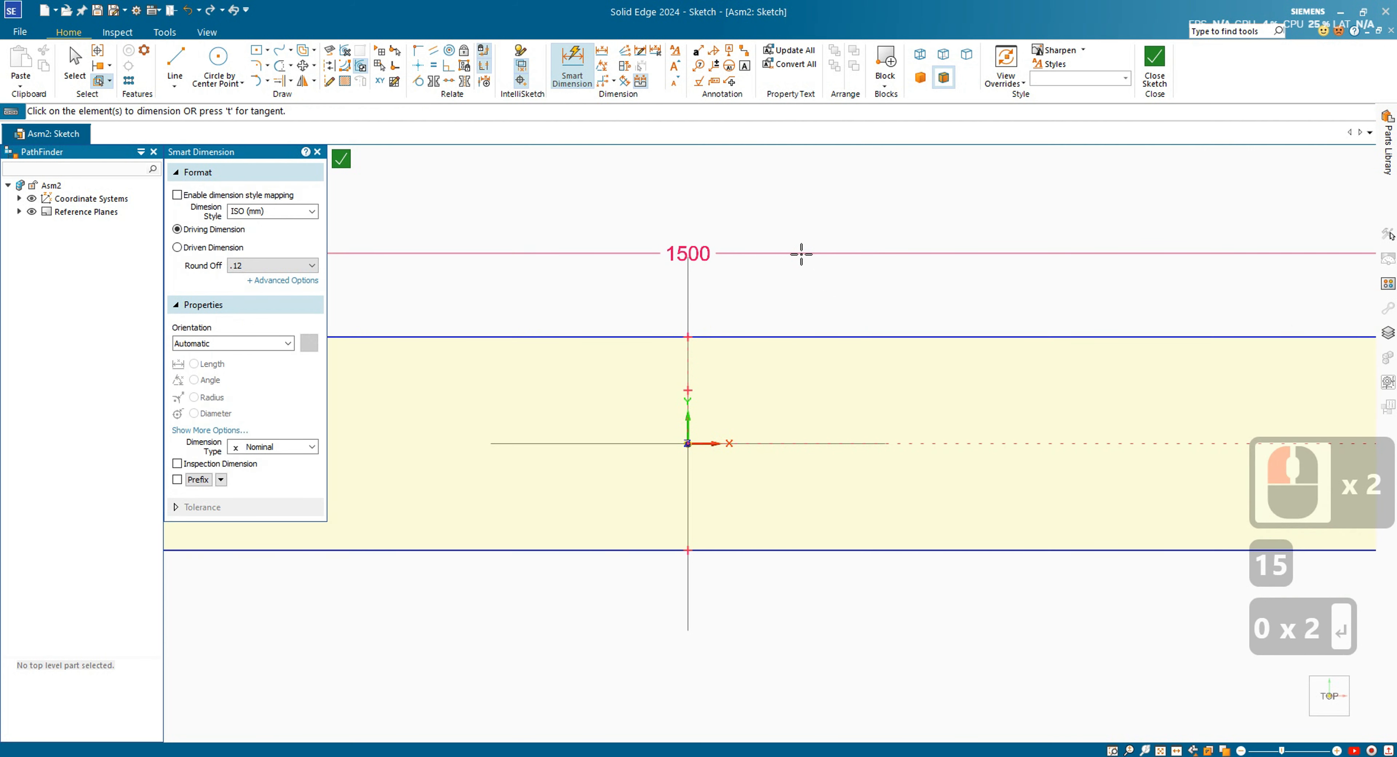
scroll(692, 334, "down", 11)
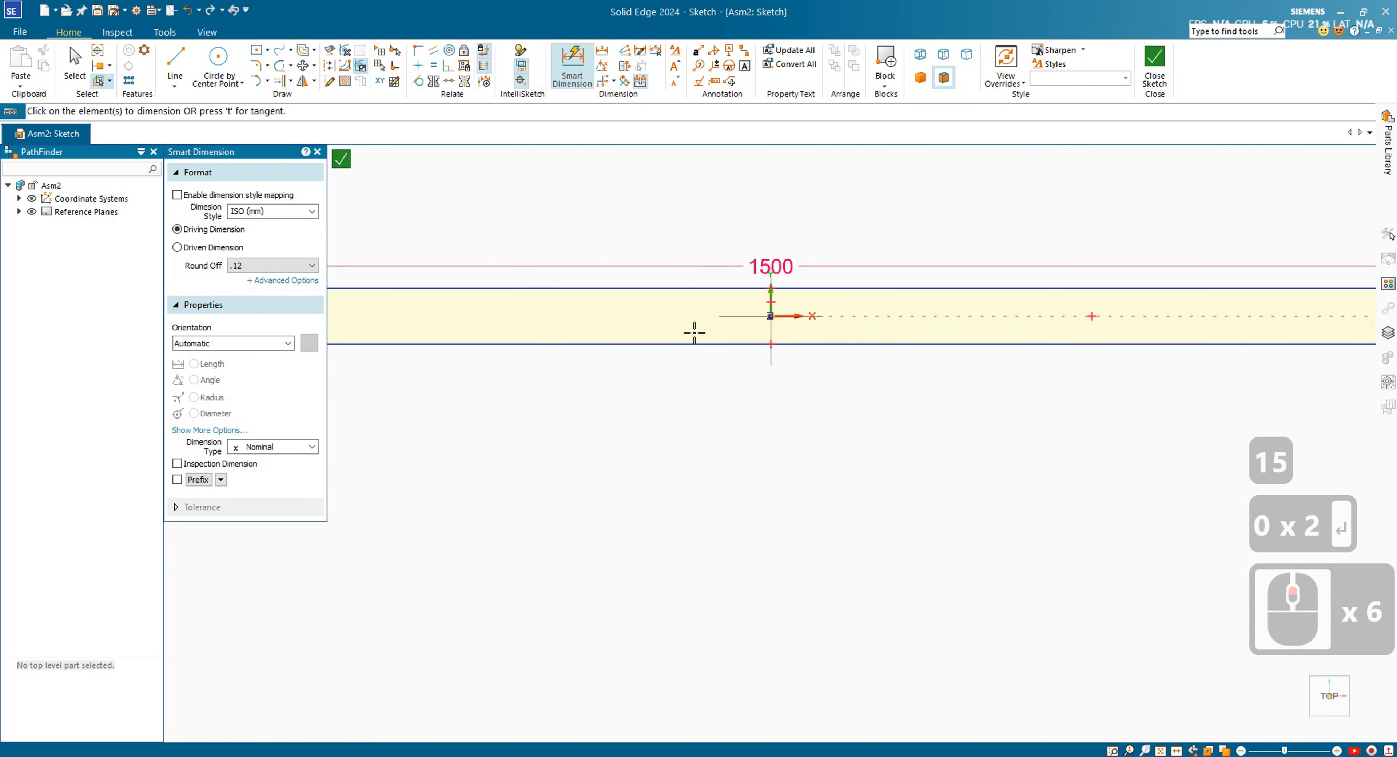
scroll(939, 281, "up", 3)
left_click(949, 369)
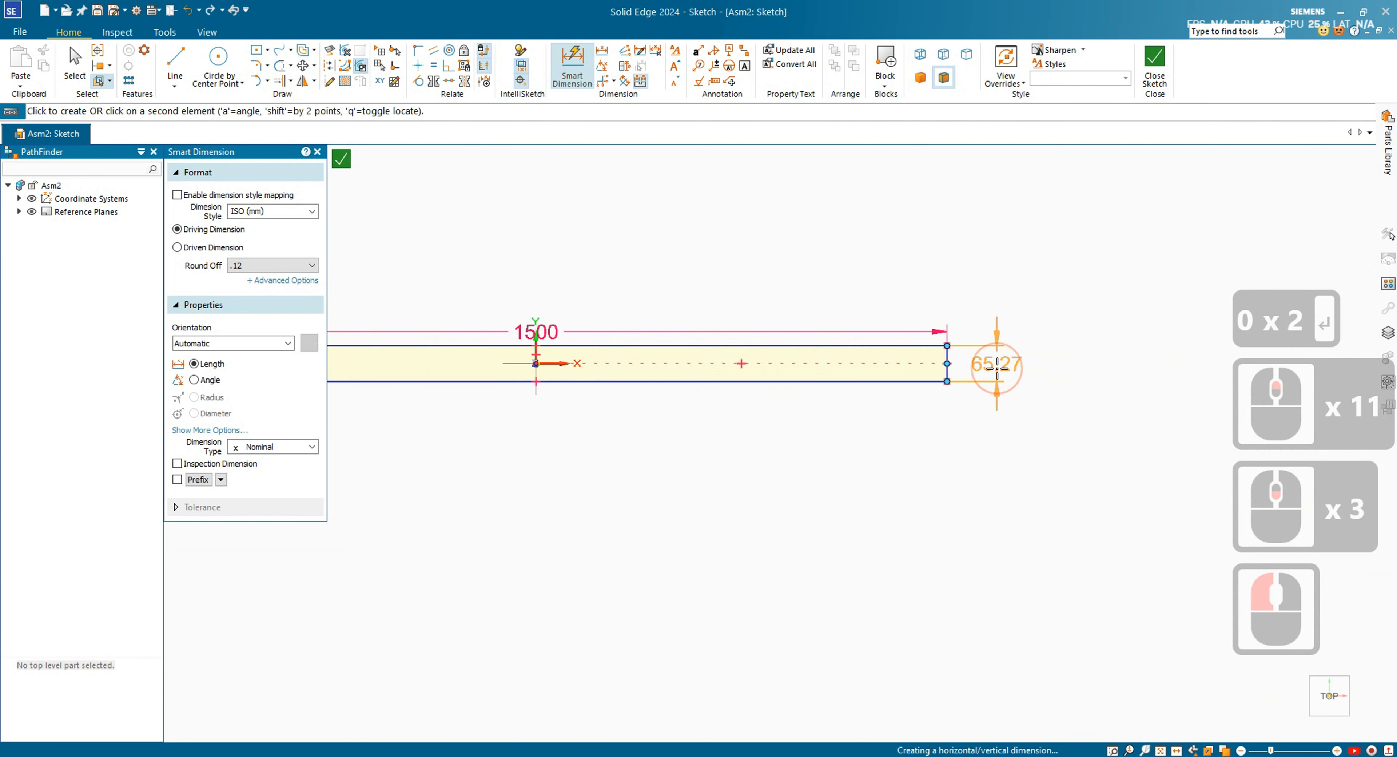
left_click(997, 368)
type("1200")
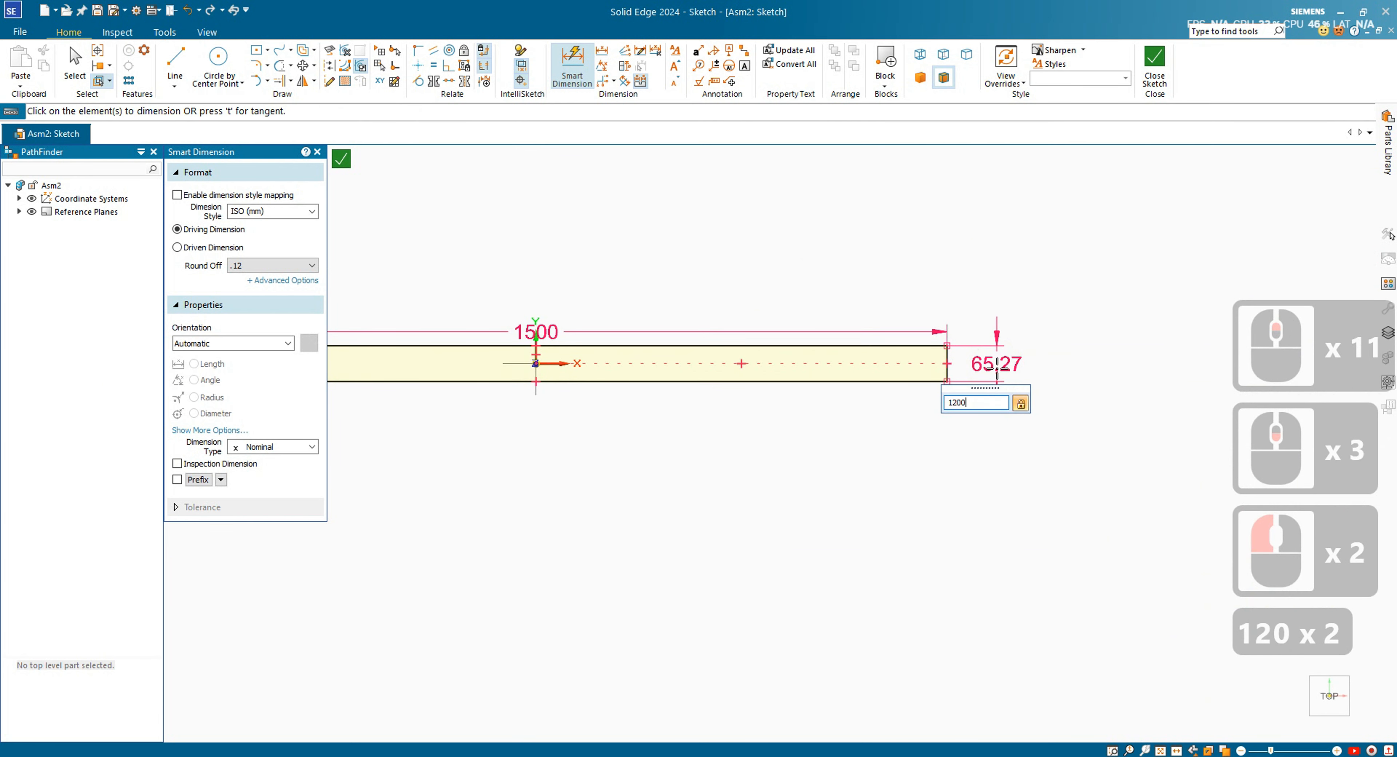
key("Return")
scroll(991, 479, "down", 2)
scroll(925, 412, "down", 2)
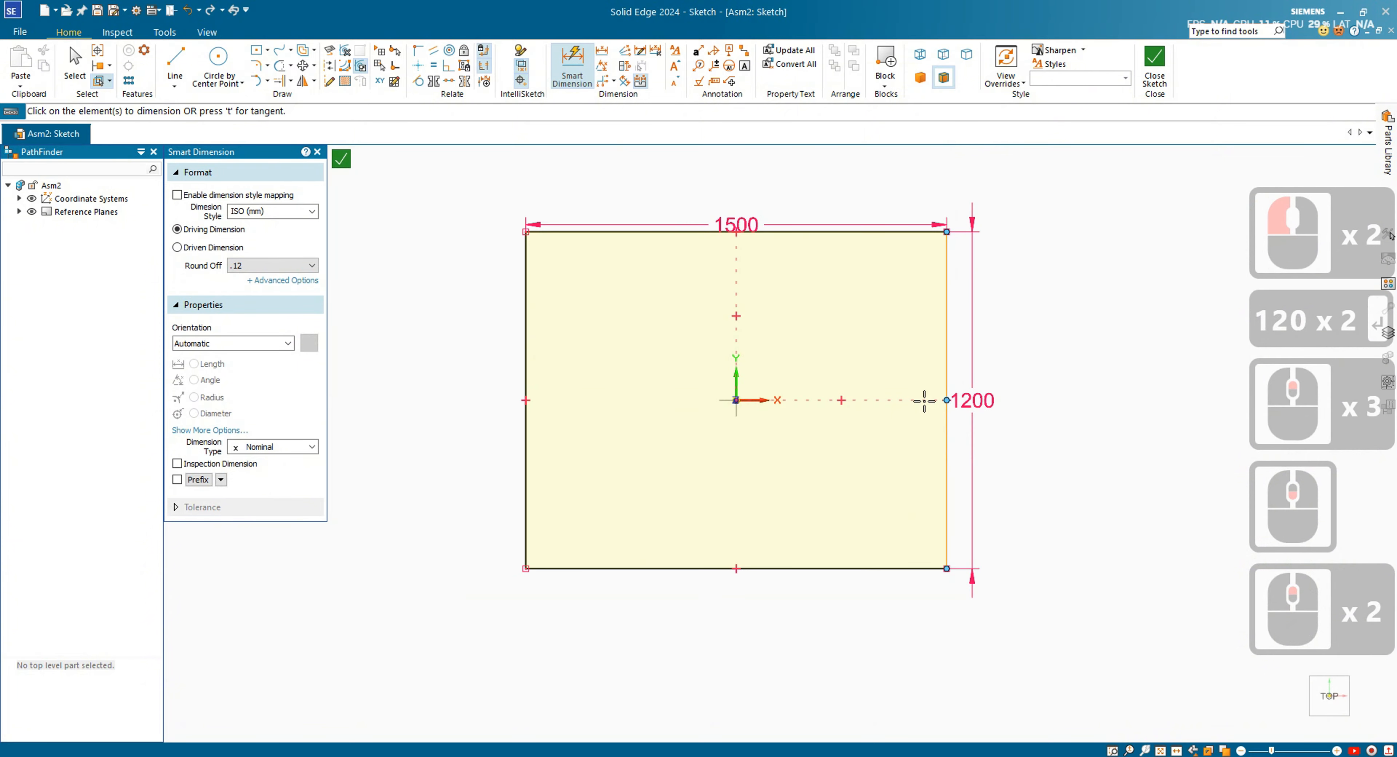
scroll(753, 307, "up", 1)
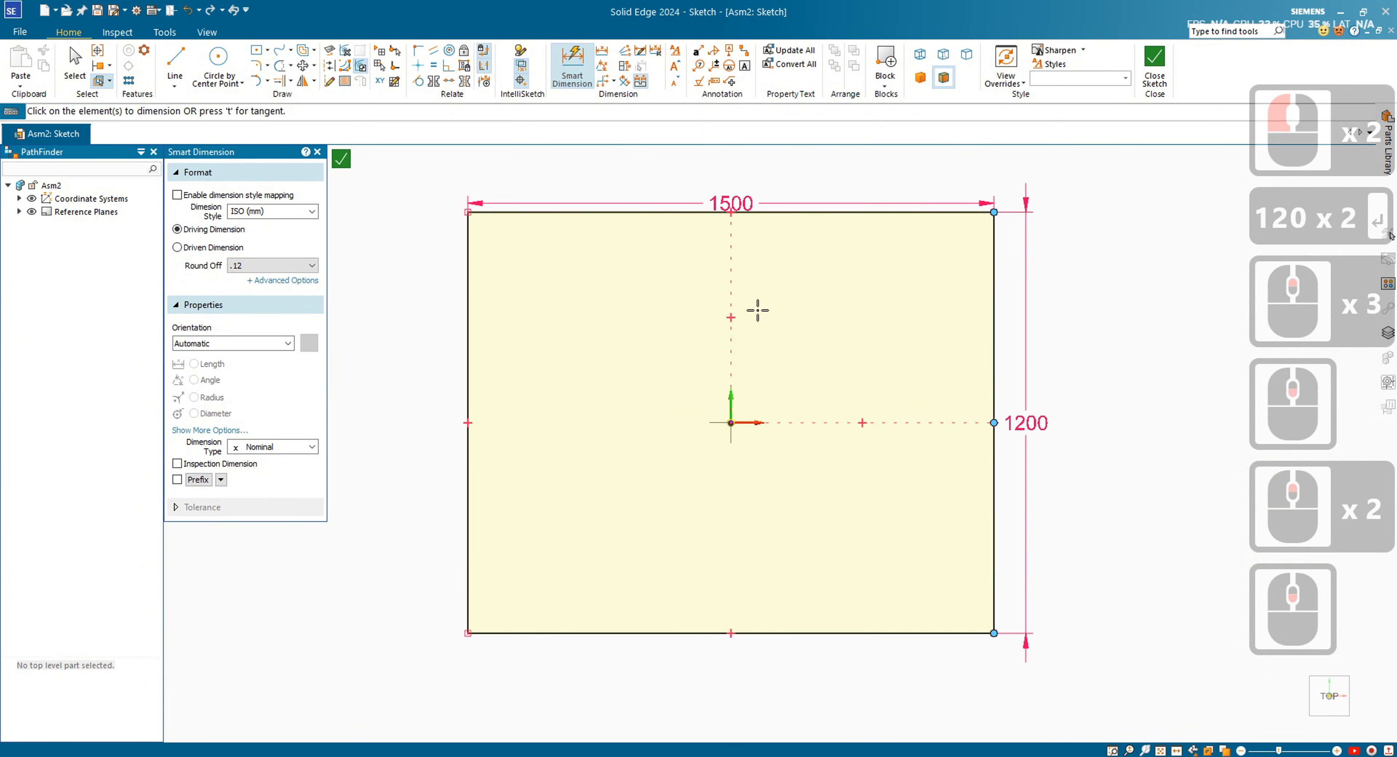
- Offset the whole rectangle inward by 5 mm as a chain
left_click(306, 53)
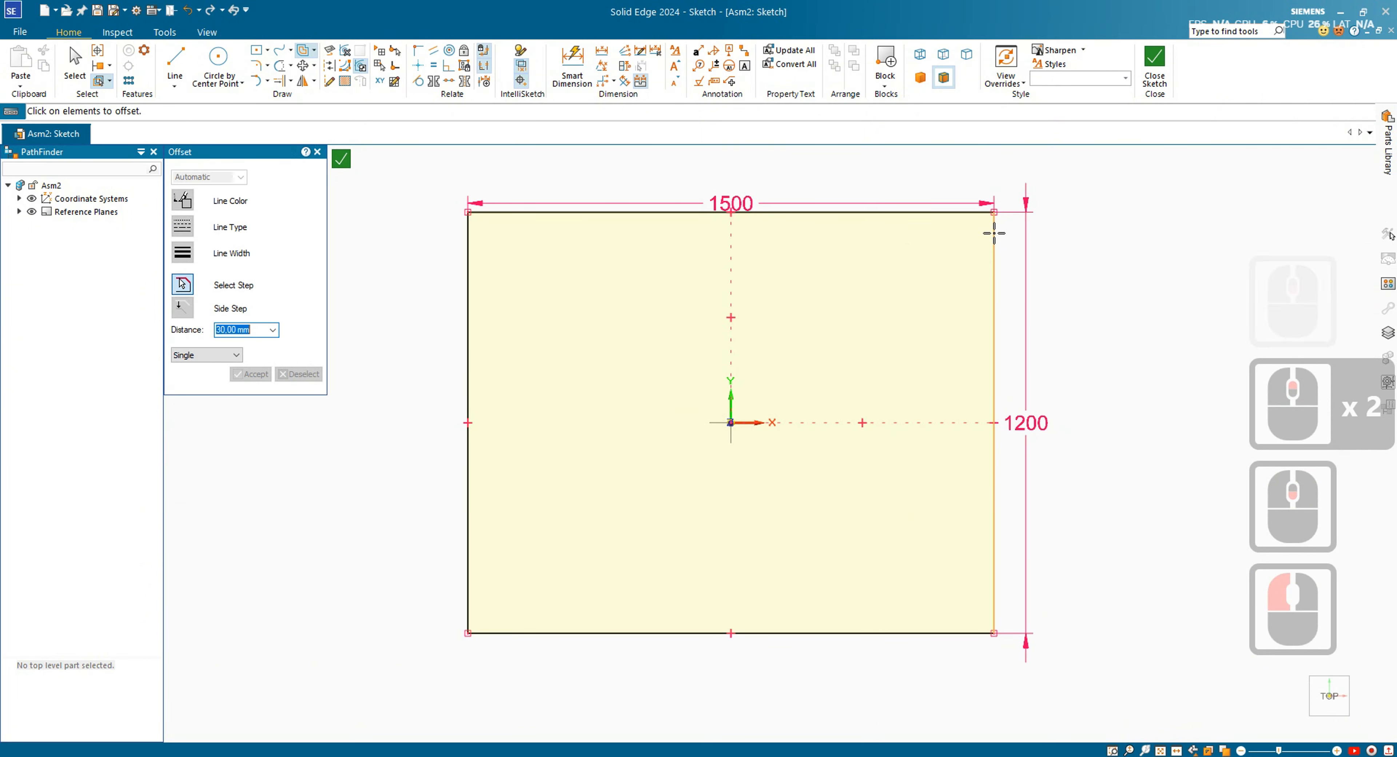
left_click(198, 355)
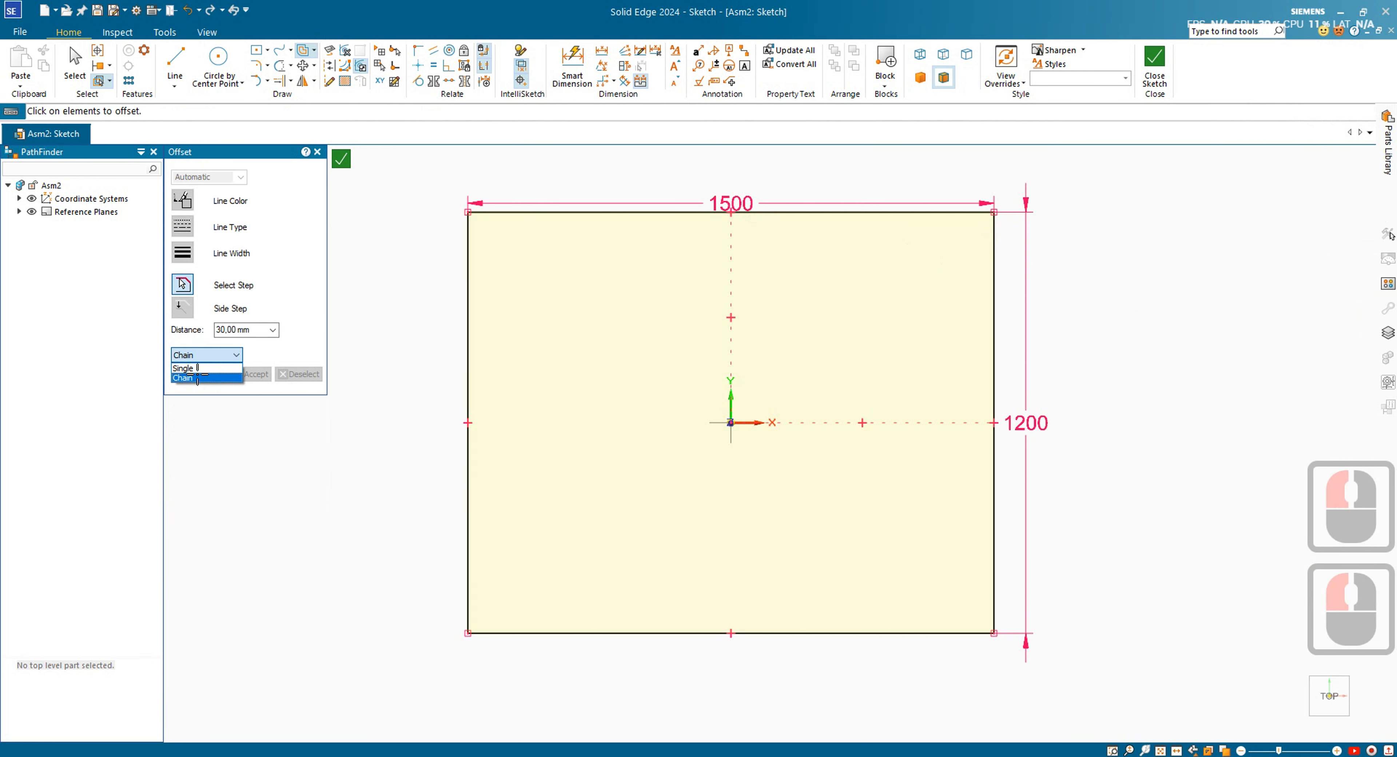
left_click(198, 378)
left_click(983, 212)
right_click(973, 234)
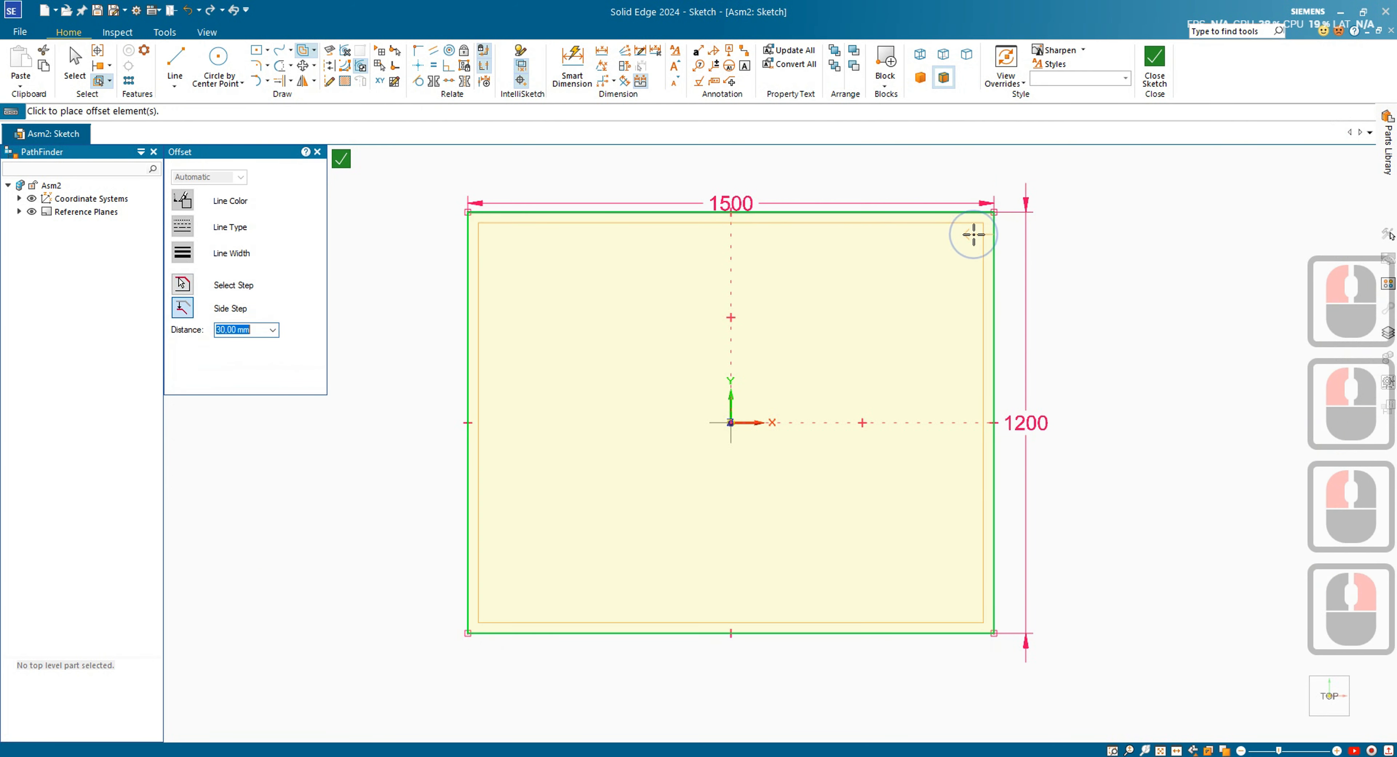
type("5")
key("Return")
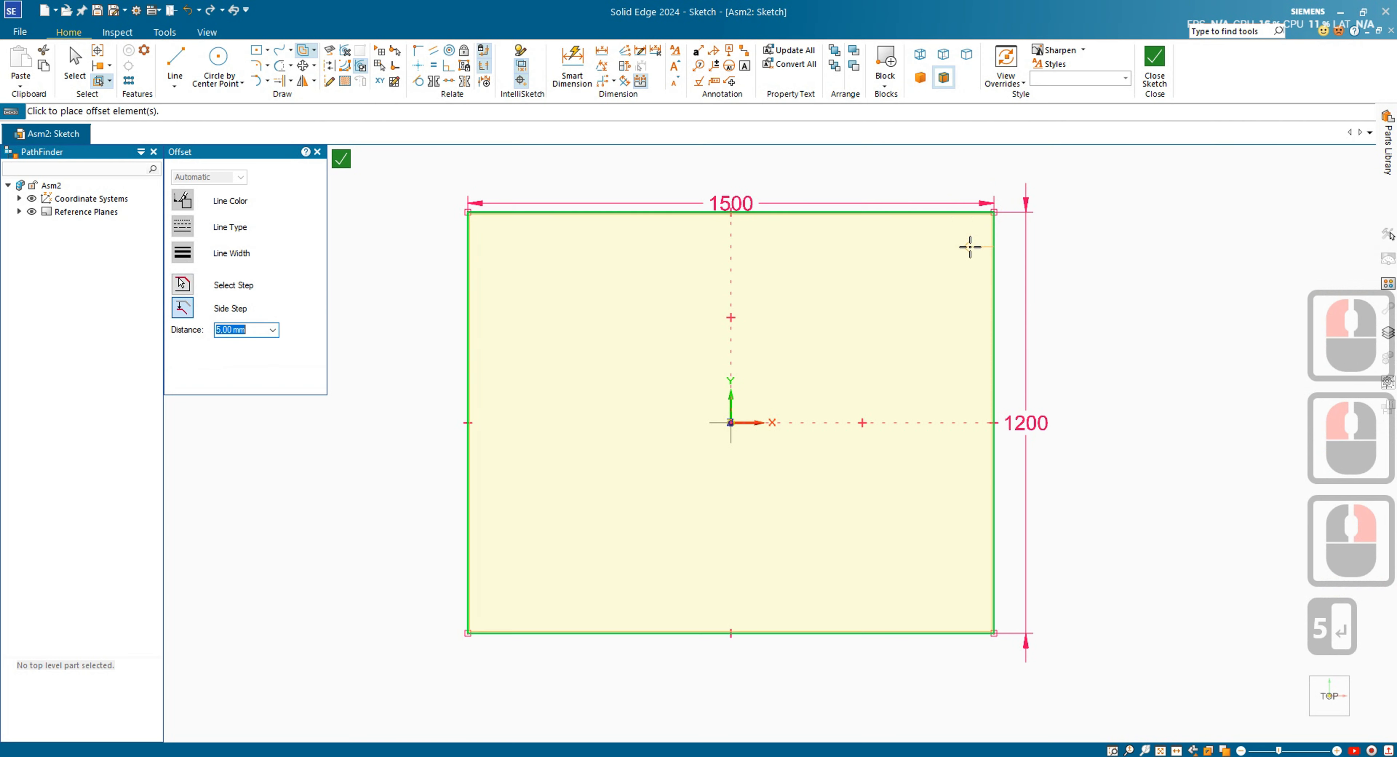
- Offset the inner 5 mm outline a further 19 mm inward as a chain
scroll(986, 235, "up", 5)
left_click(986, 232)
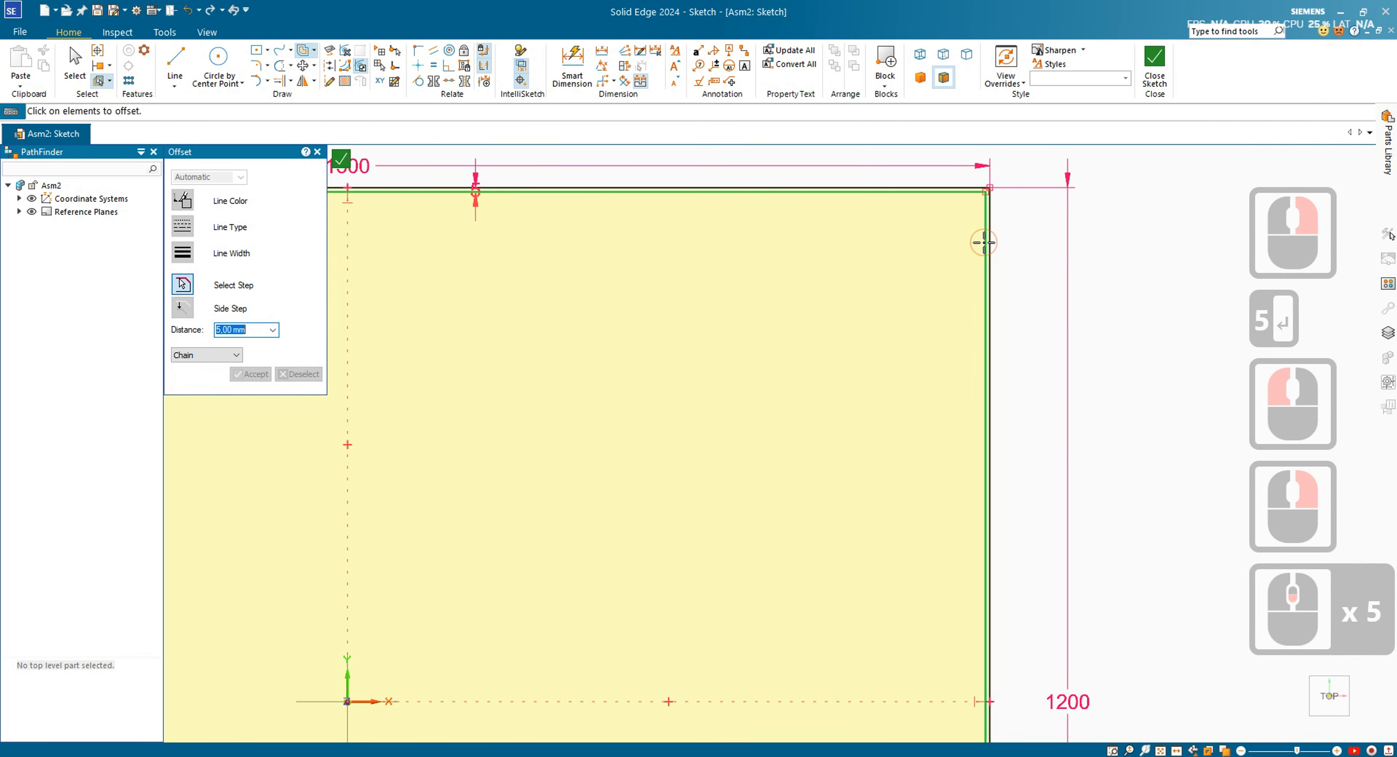
right_click(948, 264)
type("19")
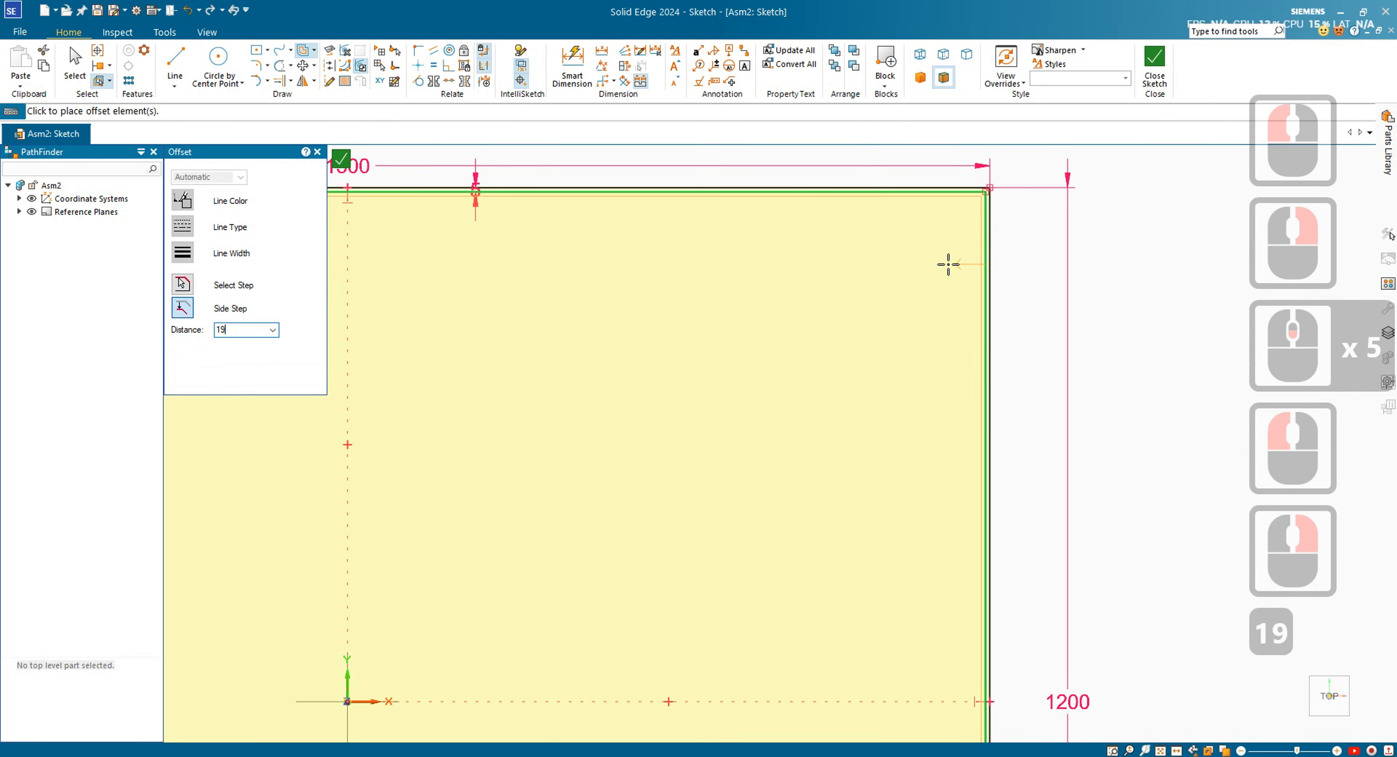
key("Return")
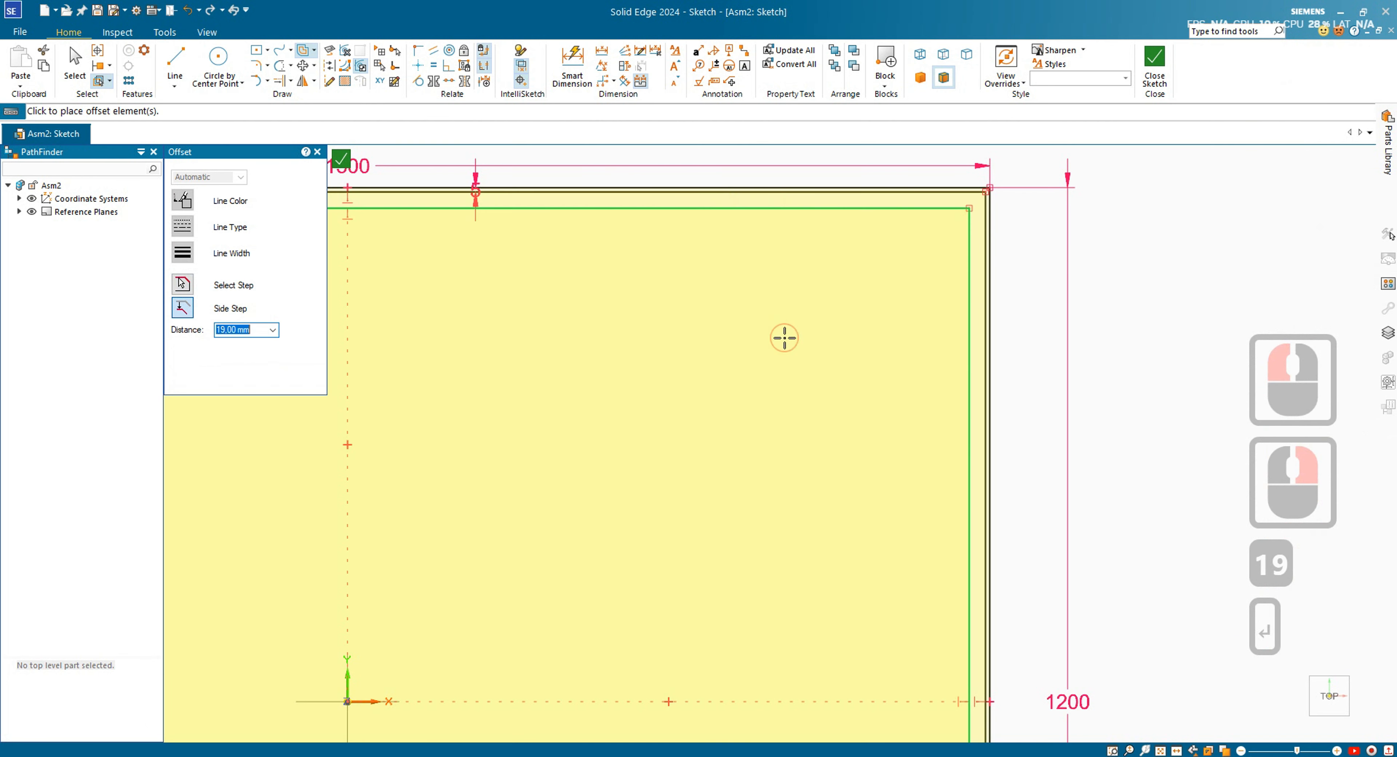
left_click(786, 337)
right_click(1003, 222)
- Convert the two outer rectangles to construction geometry using chain selection, and finish the sketch
scroll(1003, 222, "up", 2)
scroll(1004, 221, "up", 2)
right_click(1044, 207)
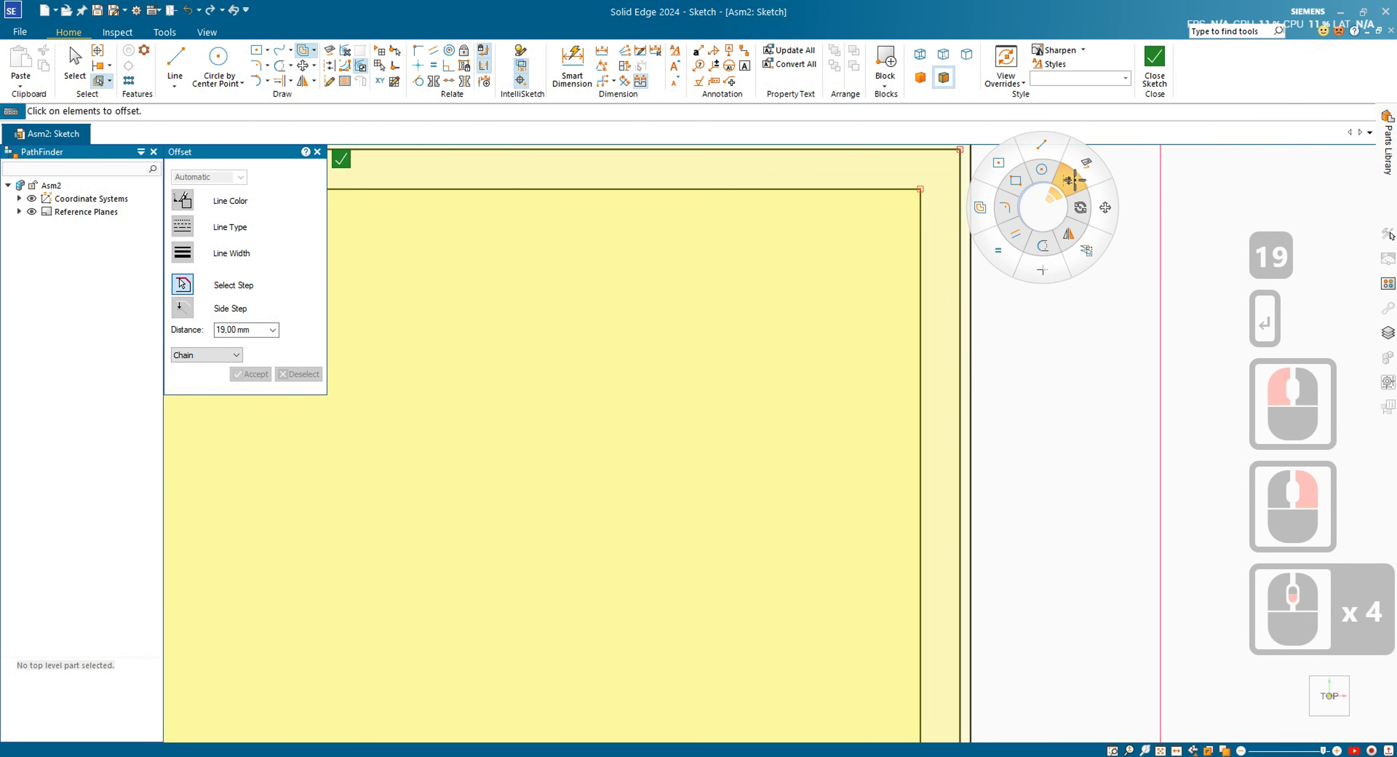
left_click(1074, 180)
left_click(278, 177)
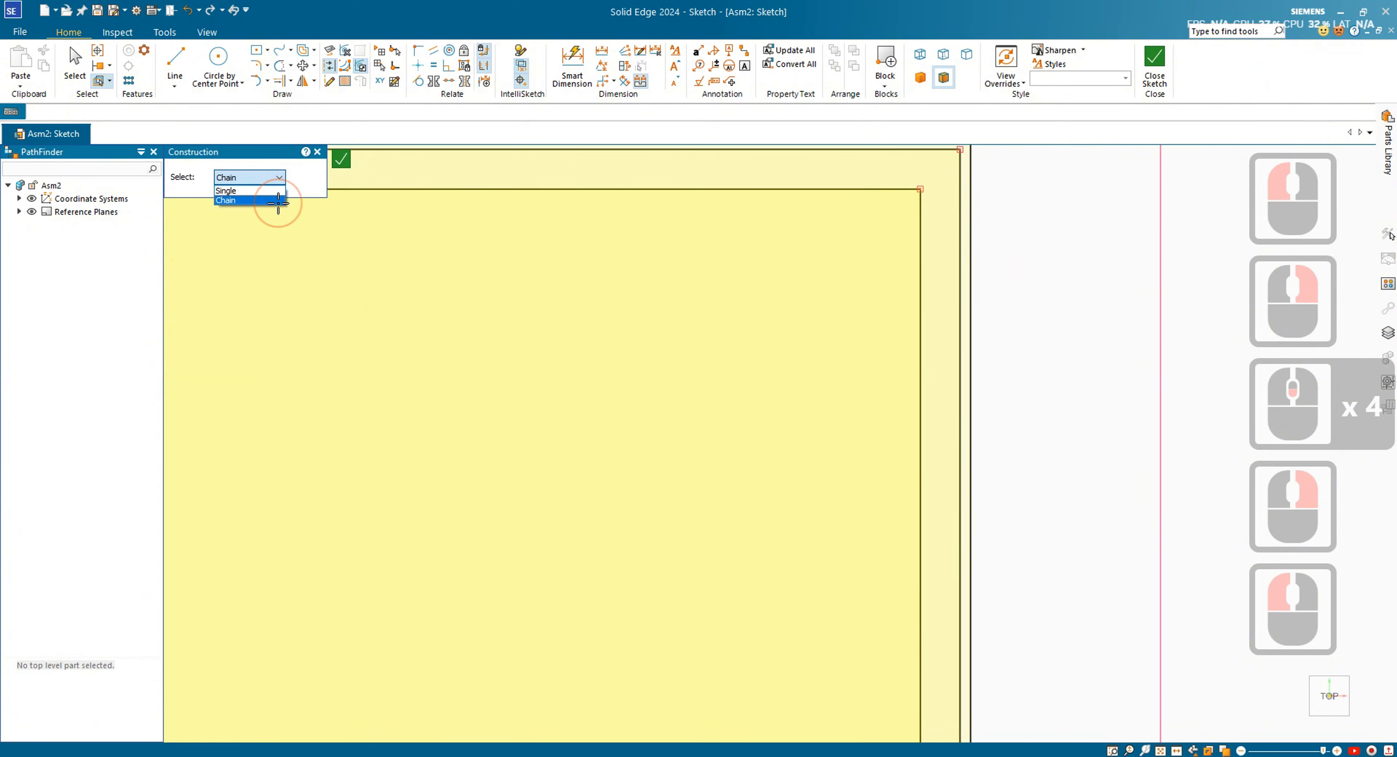
left_click(274, 195)
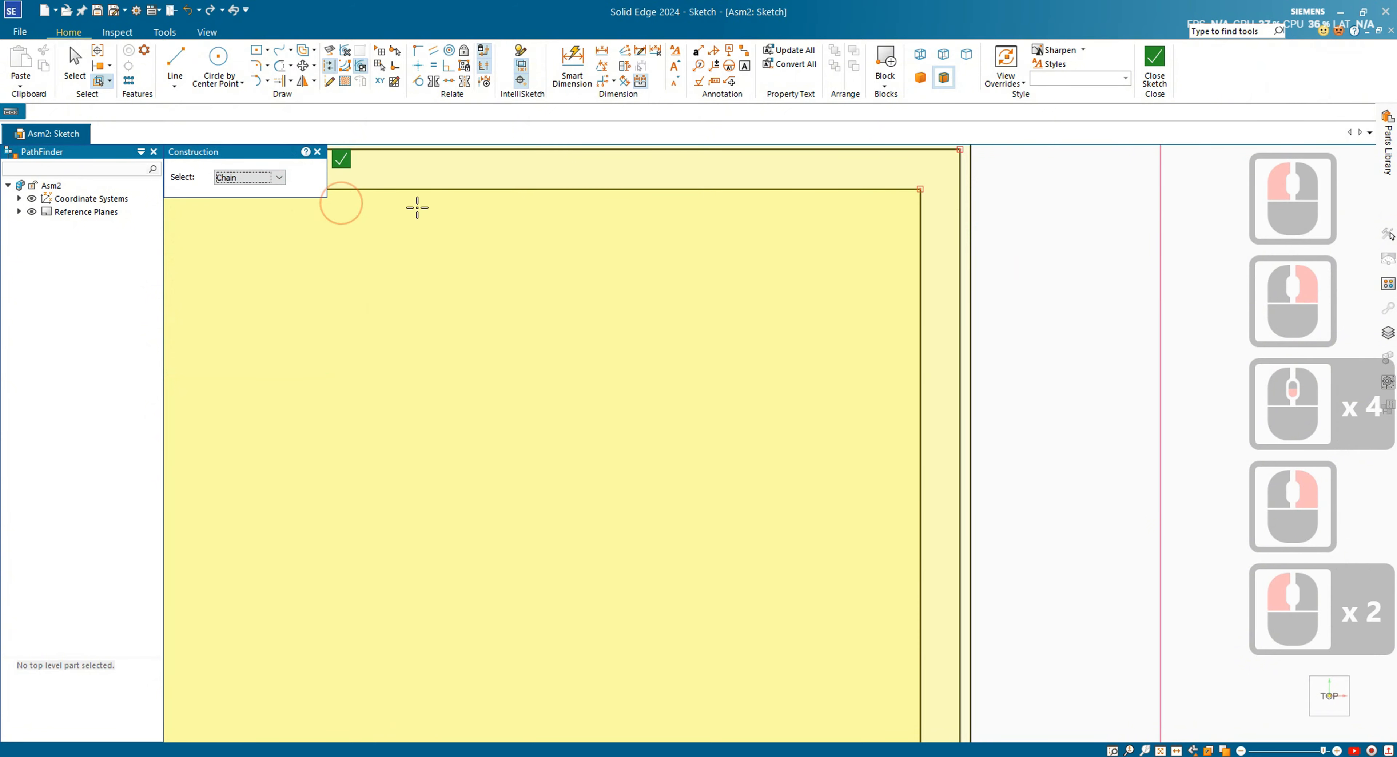
left_click(965, 271)
left_click(992, 278)
scroll(1008, 291, "down", 5)
scroll(1009, 291, "down", 6)
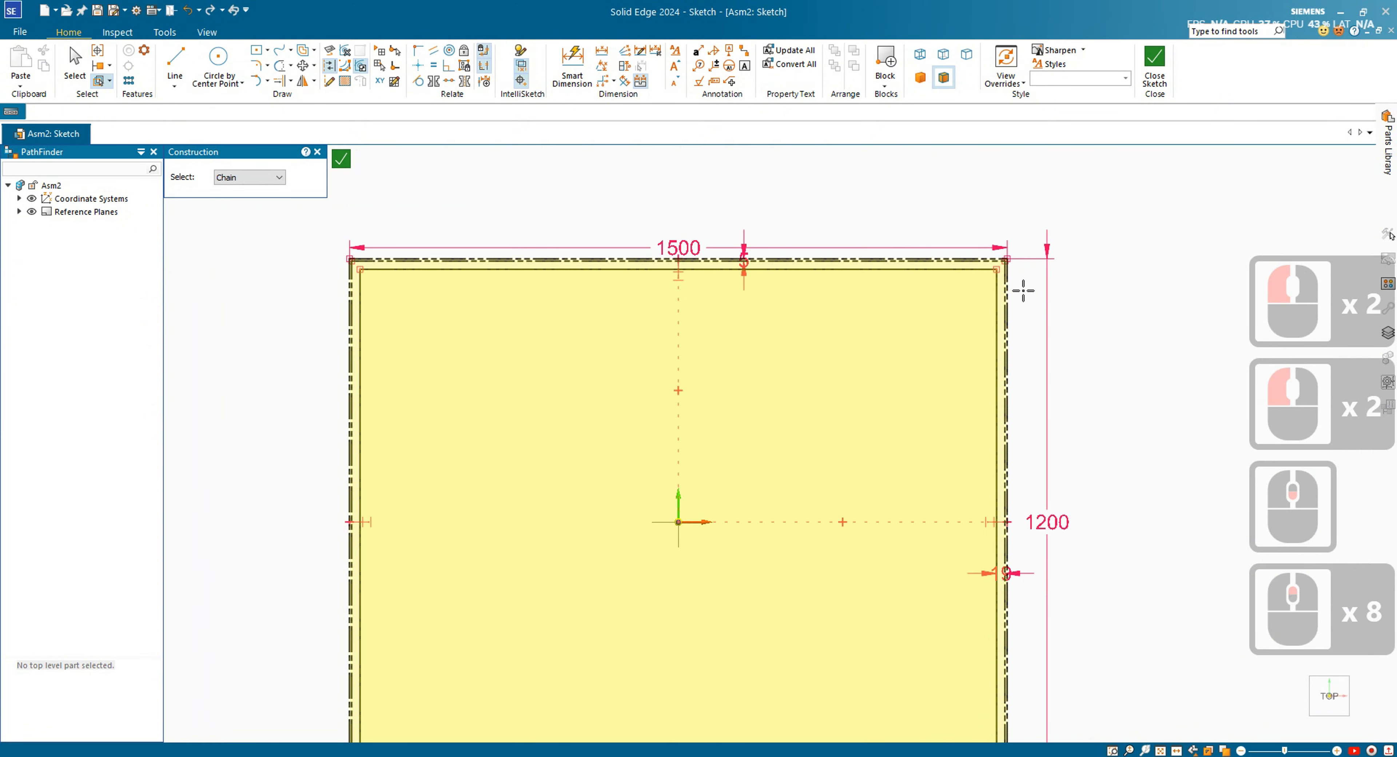
left_click(1154, 72)
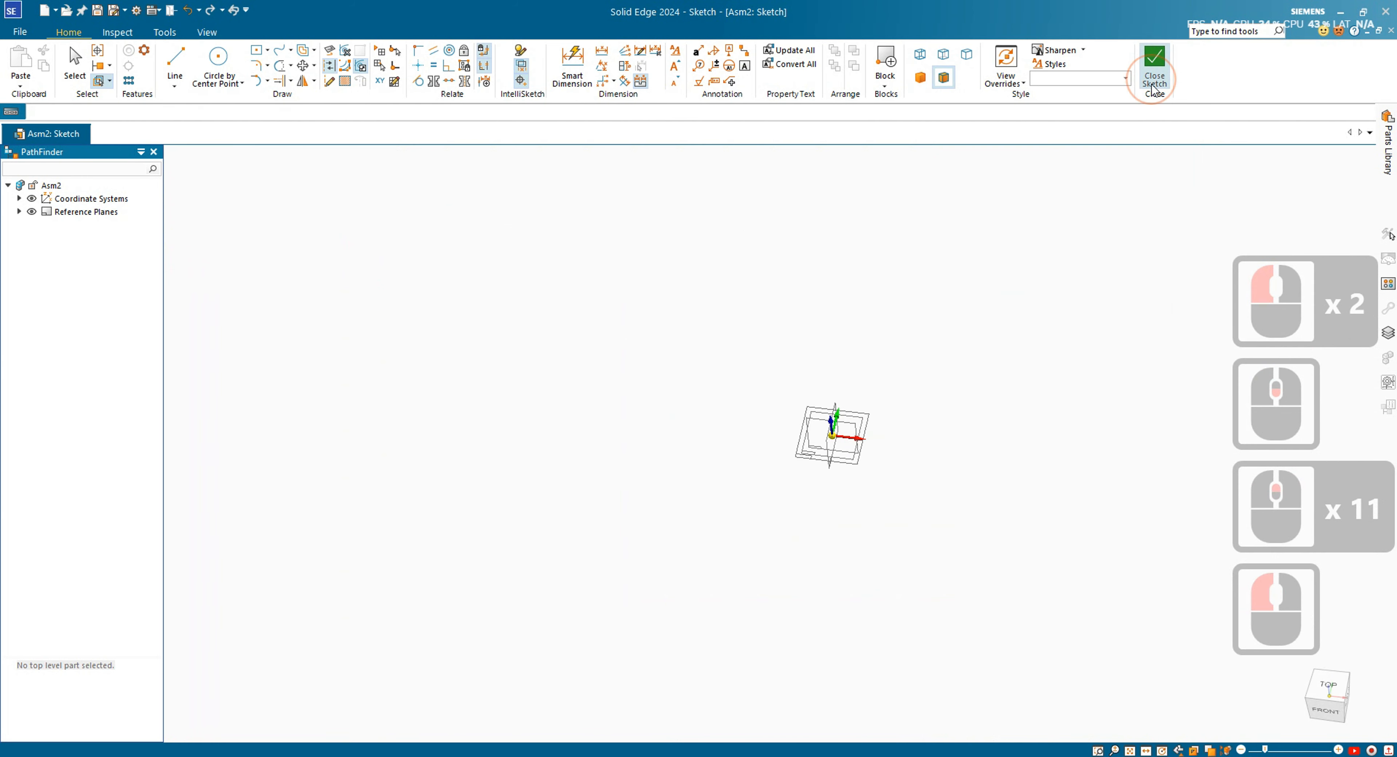
left_click(297, 173)
- Start a sketch on a plane parallel to the YZ reference plane, passing through the innermost rectangle's corner on the -X side
scroll(846, 325, "up", 9)
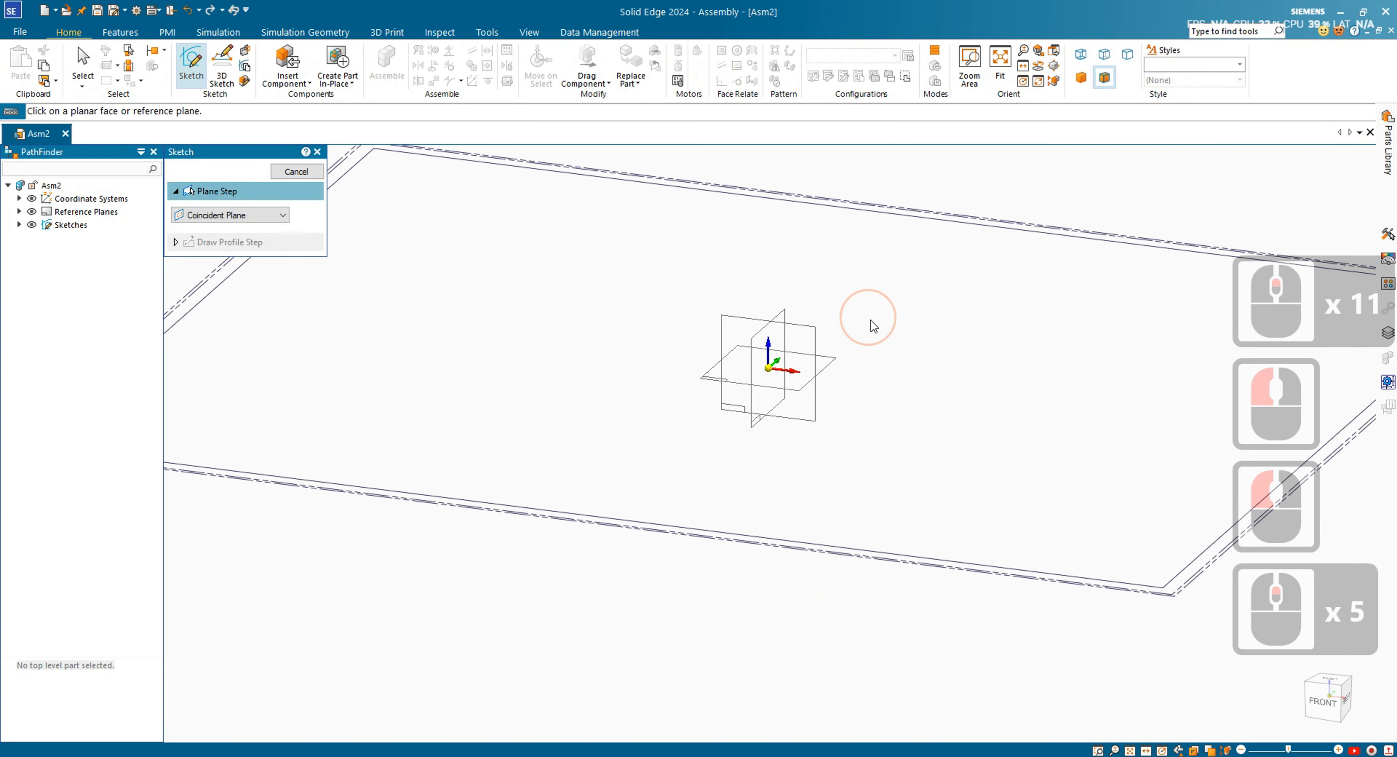
scroll(993, 482, "down", 1)
scroll(540, 341, "up", 2)
scroll(651, 413, "down", 1)
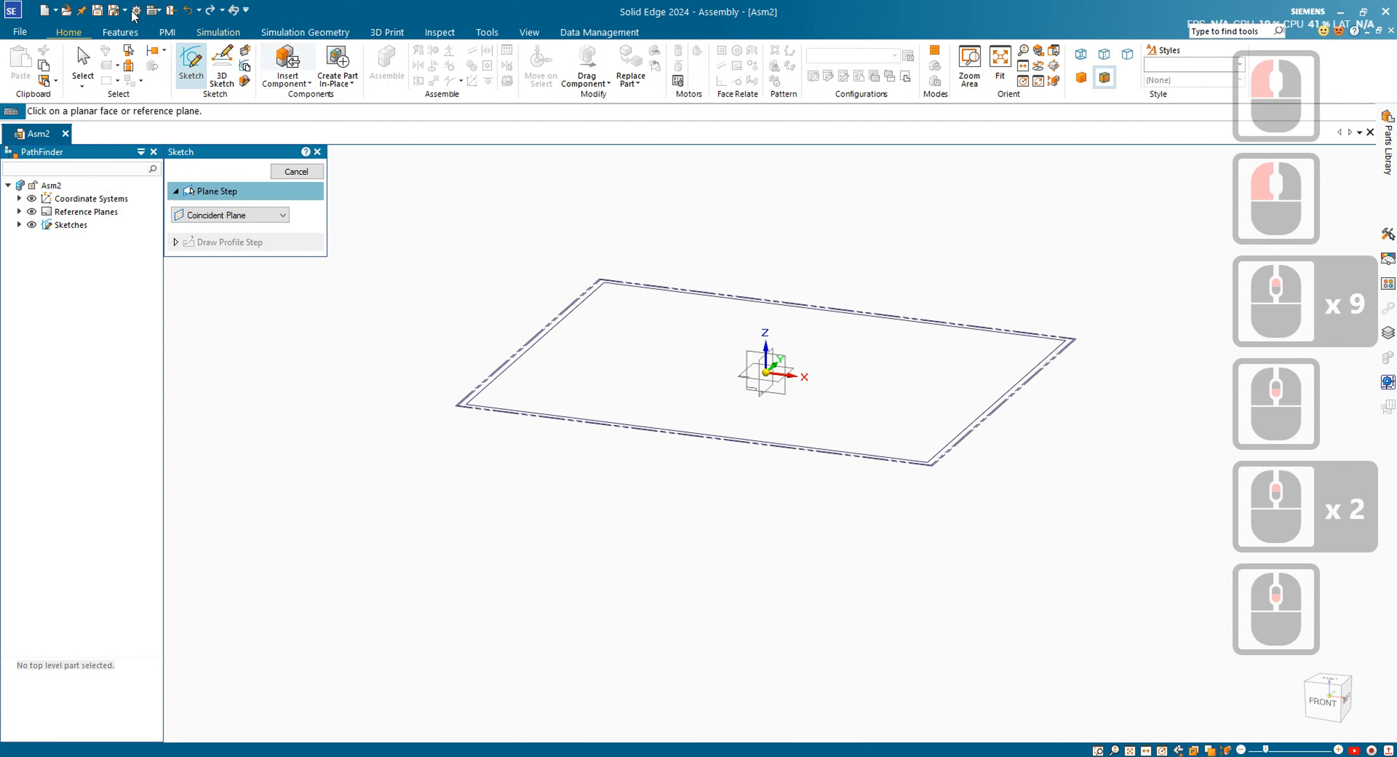
left_click(195, 64)
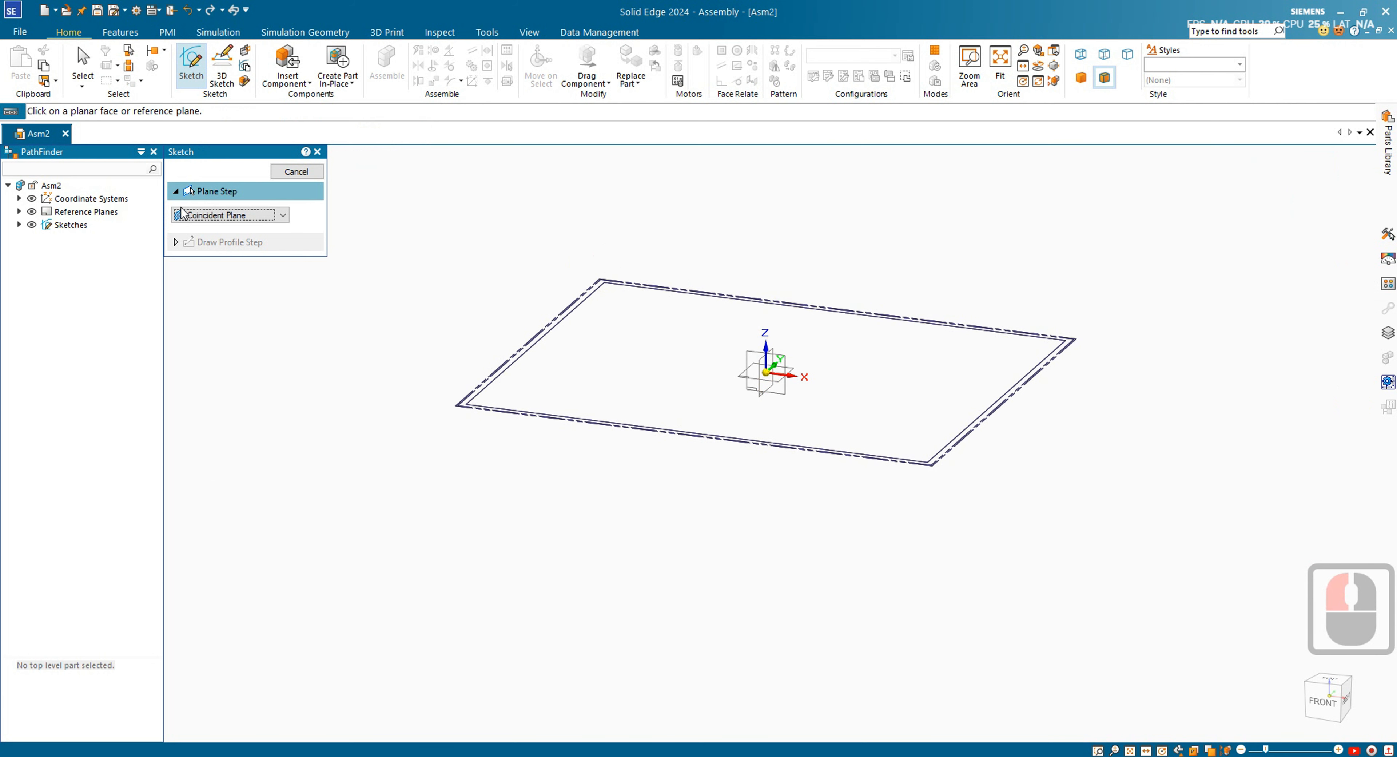
left_click(270, 216)
left_click(251, 242)
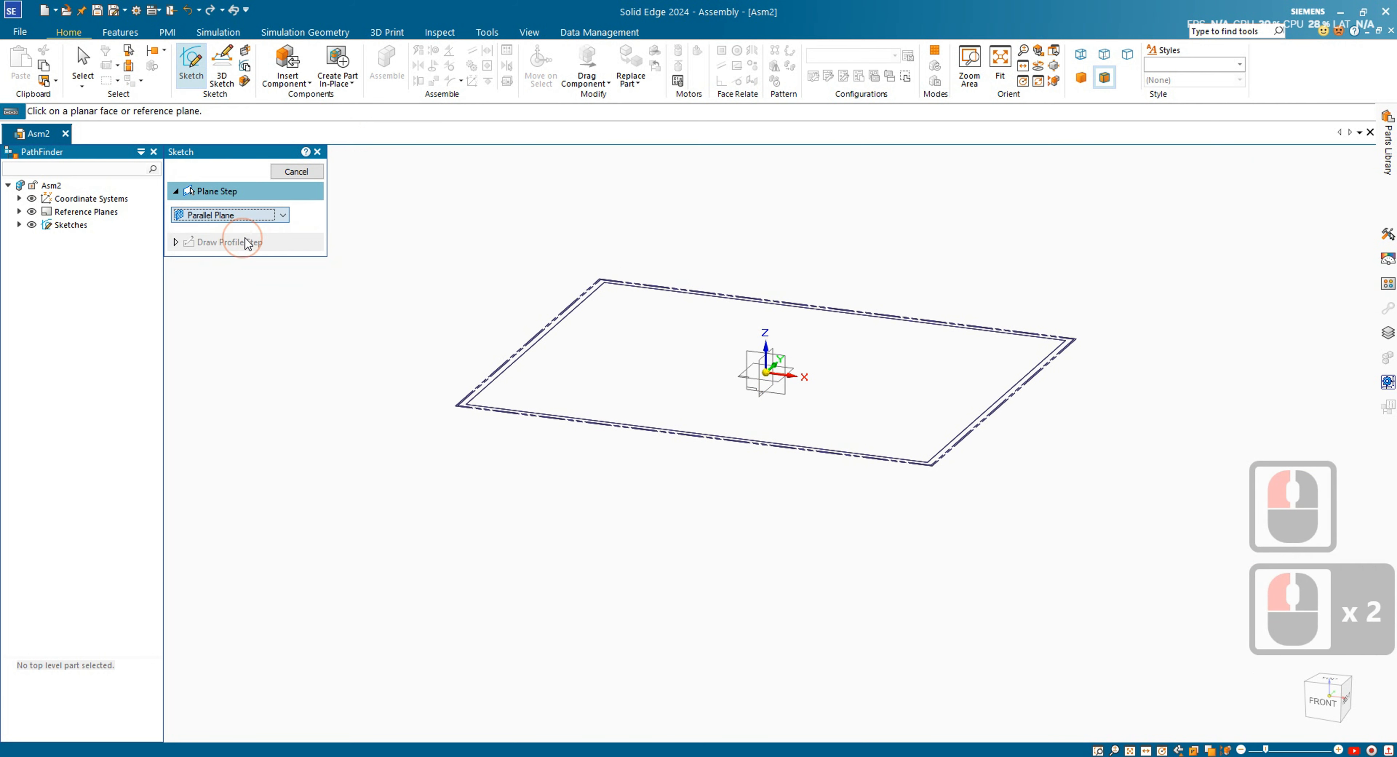
left_click(758, 375)
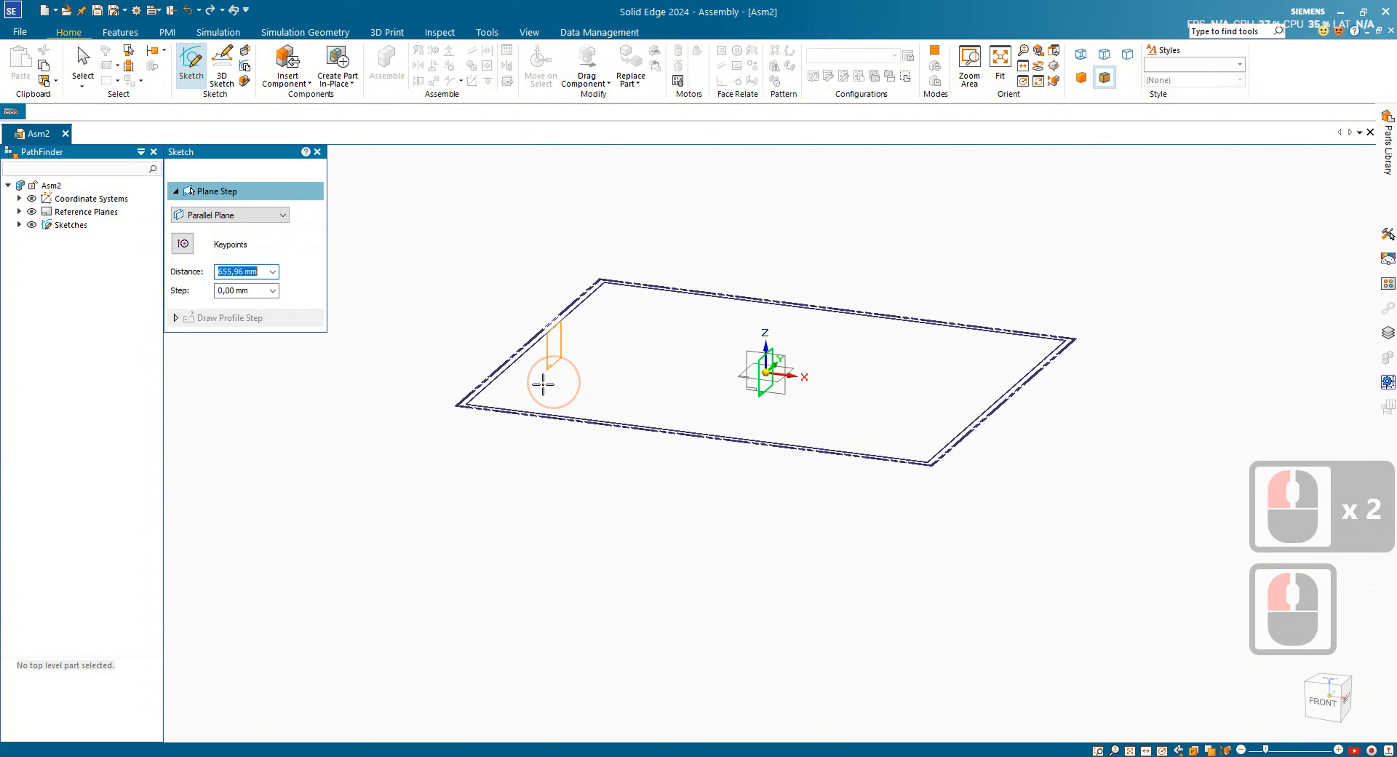
left_click(468, 404)
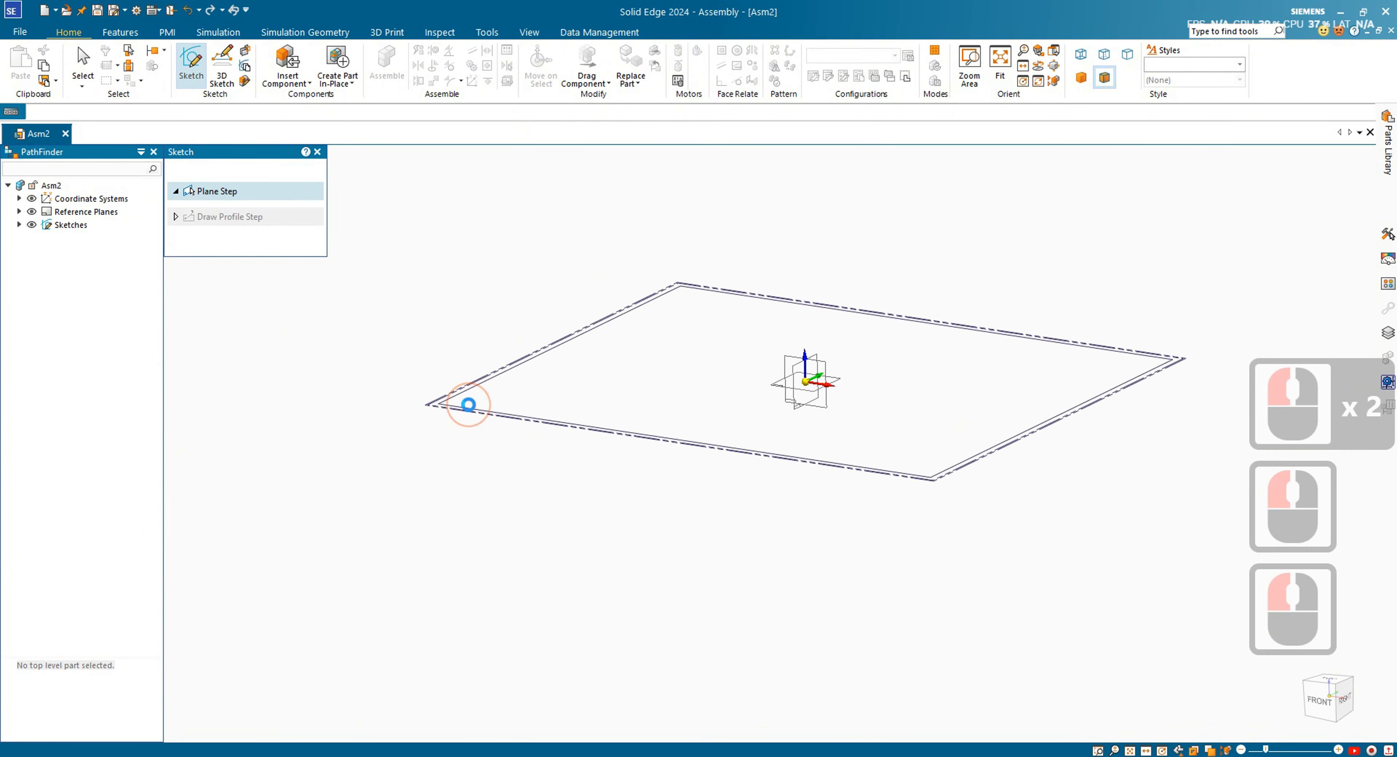
- Draw a vertical line downward from the innermost rectangle's corner at the -X, -Y end
left_click(175, 66)
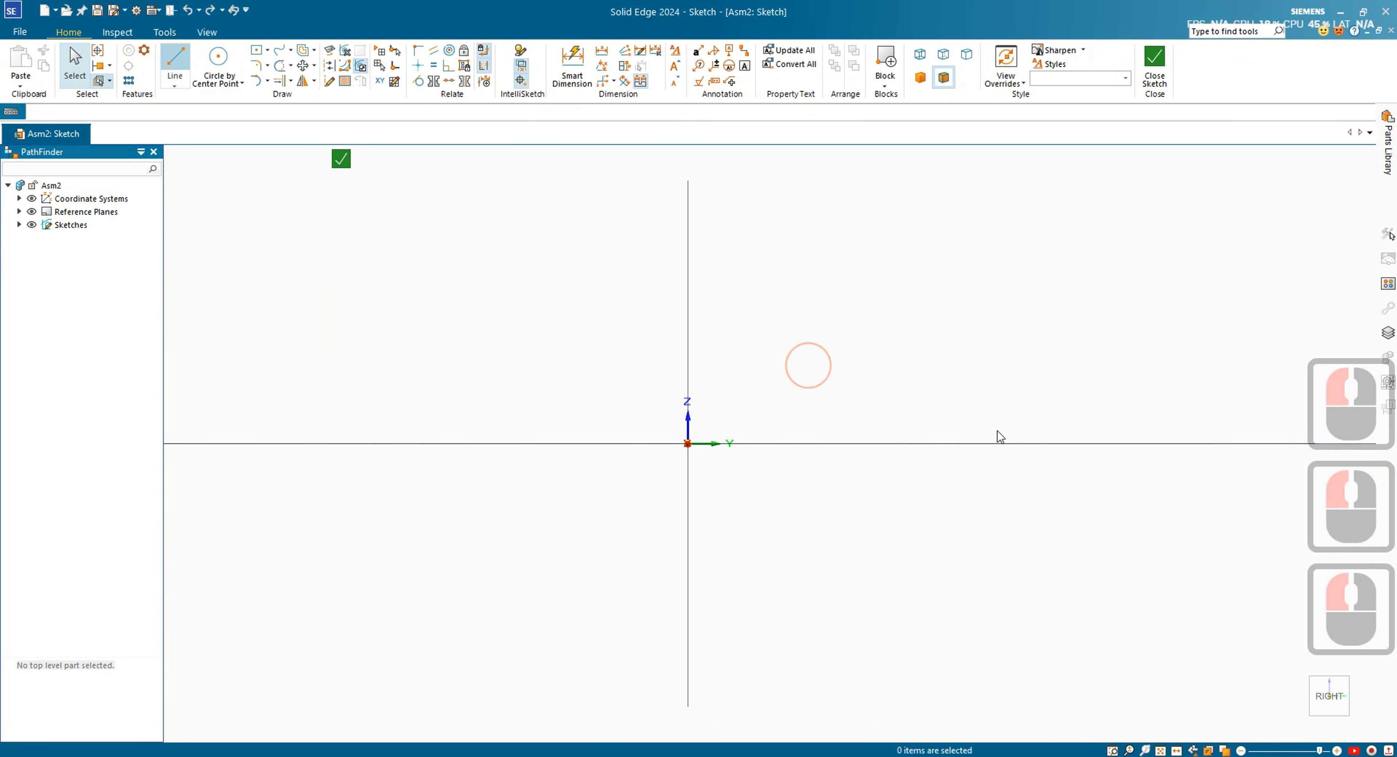
scroll(1023, 438, "down", 16)
scroll(674, 462, "down", 1)
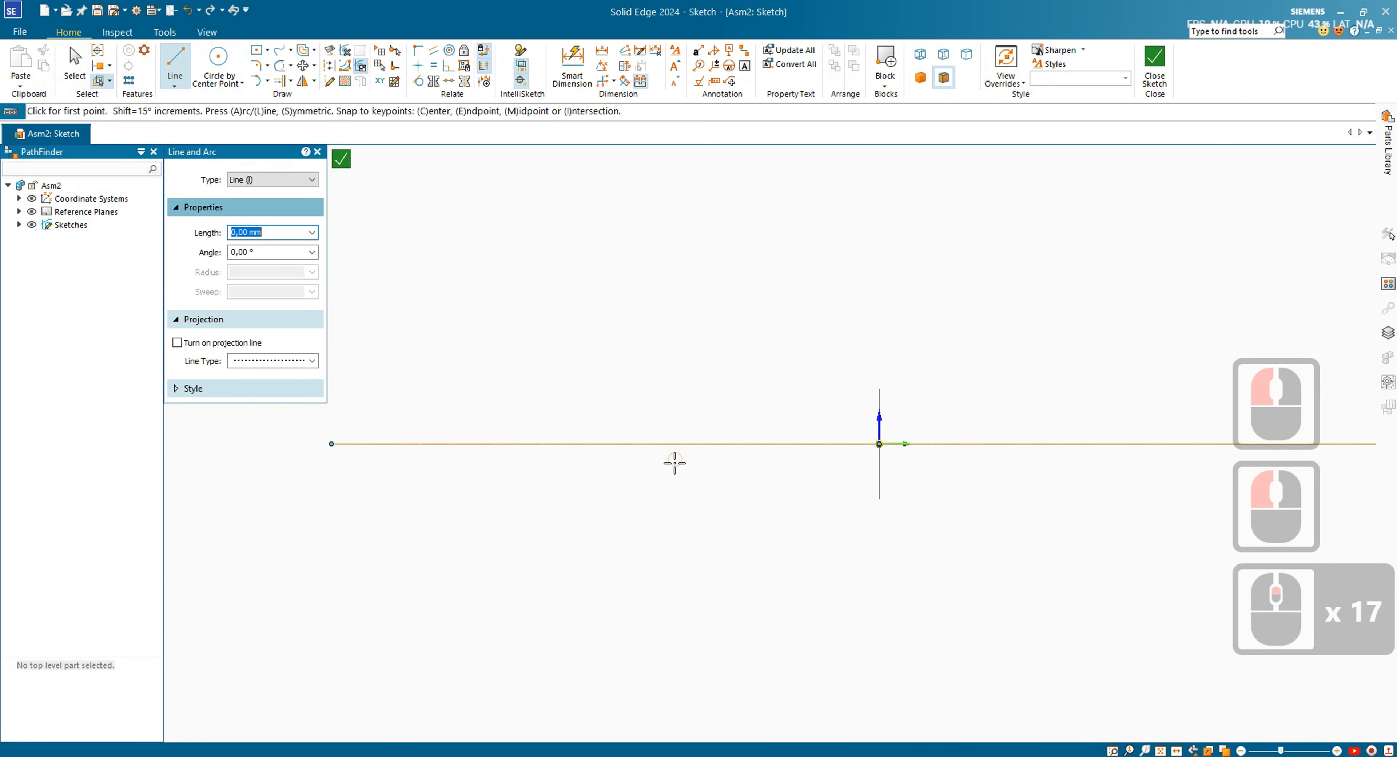
mouse_move(673, 462)
middle_mouse_down()
mouse_move(421, 321)
mouse_move(458, 307)
middle_mouse_up()
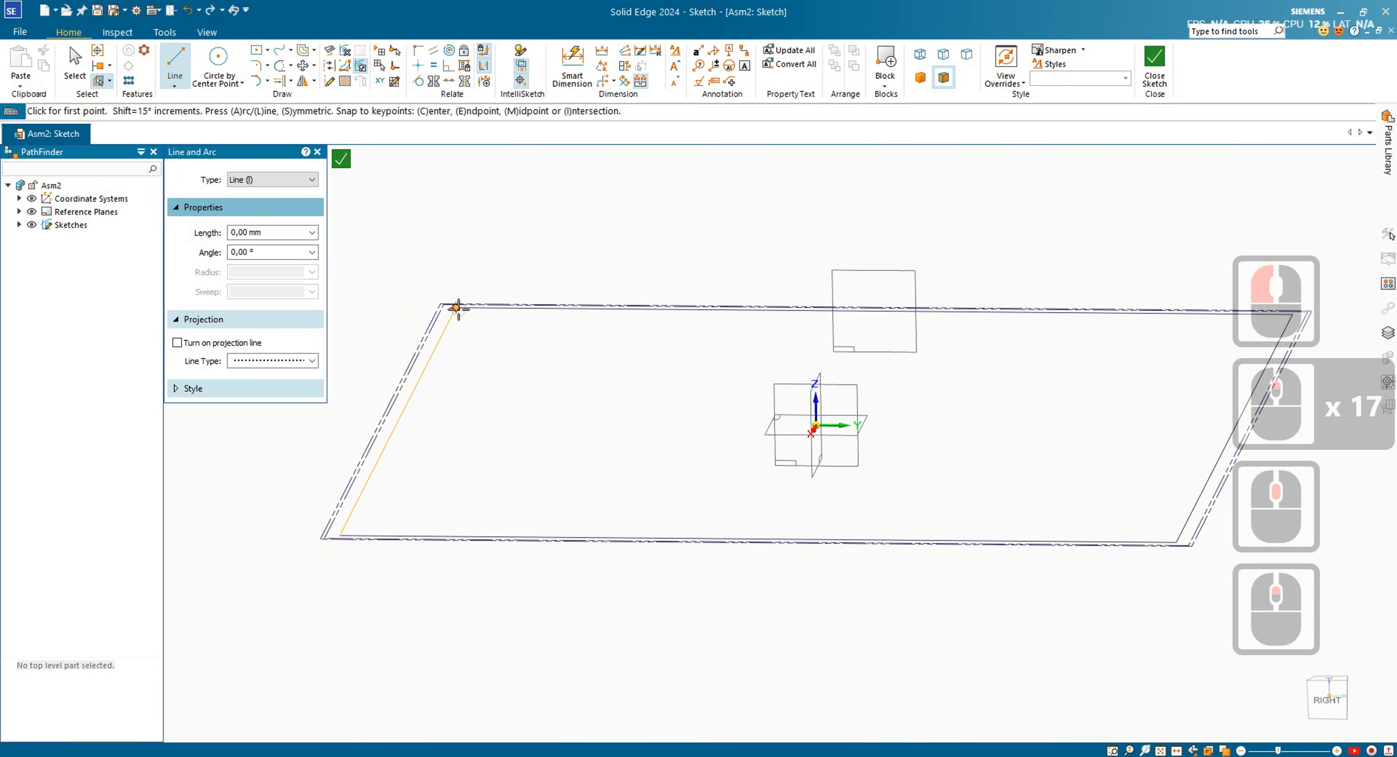
left_click(456, 307)
left_click(459, 590)
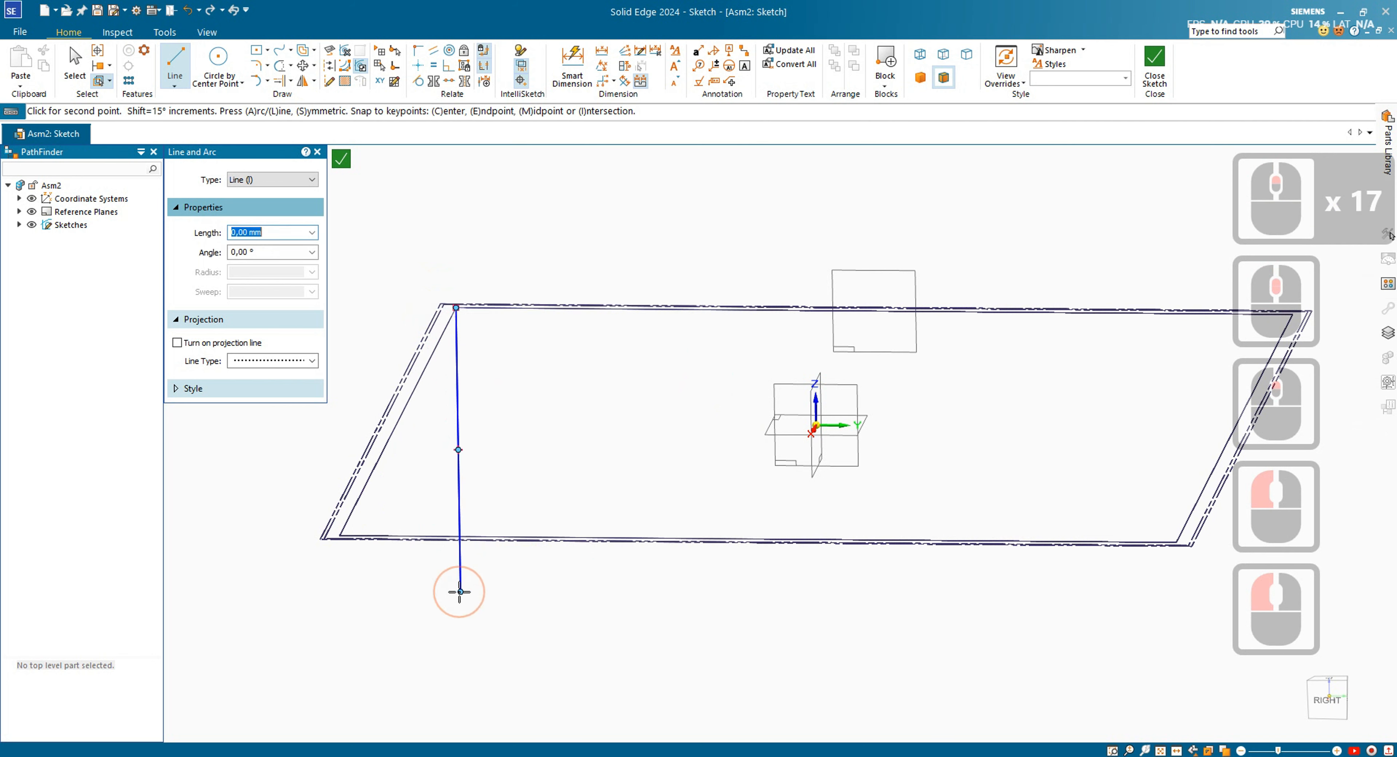
right_click(459, 590)
- Draw a vertical line about 310 mm long downward from the innermost rectangle's corner at the -X, +Y end
scroll(460, 589, "down", 5)
scroll(752, 536, "up", 4)
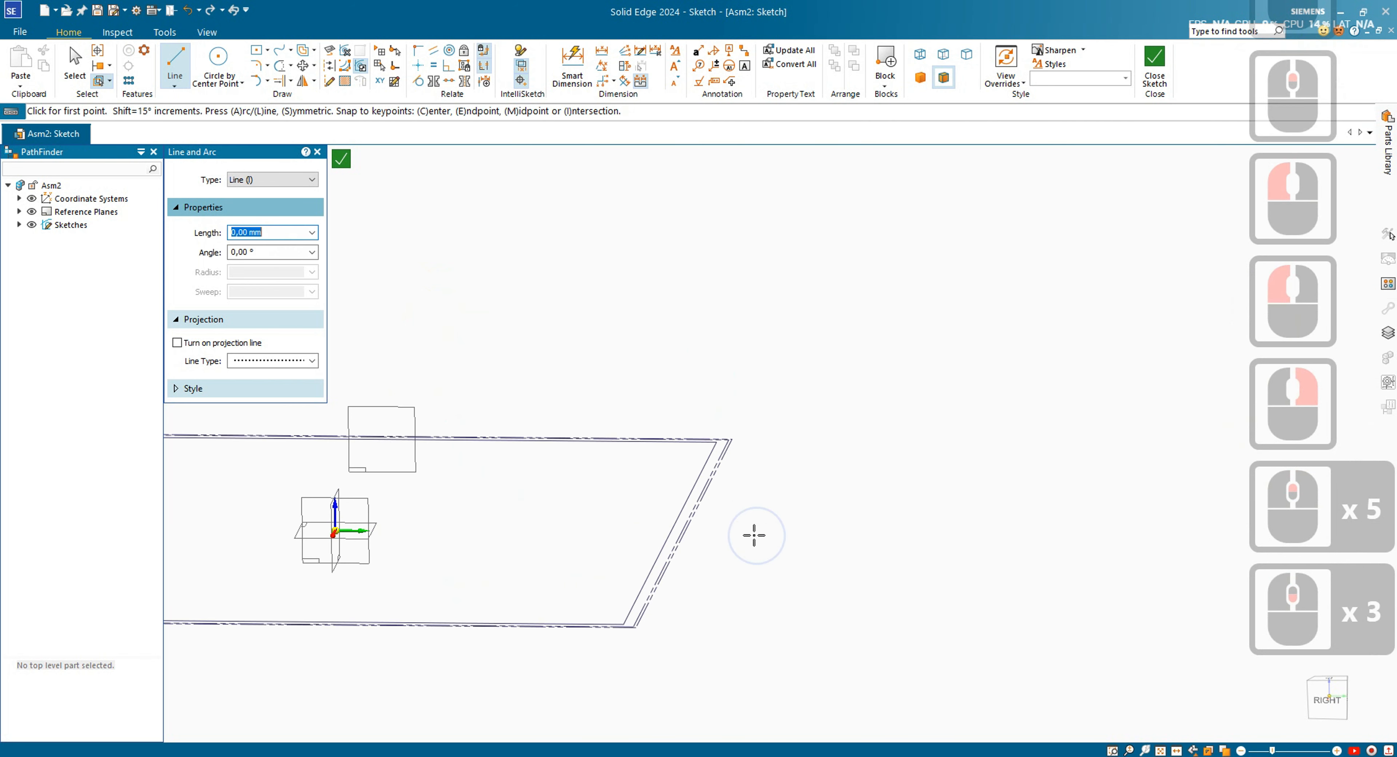
left_click(716, 442)
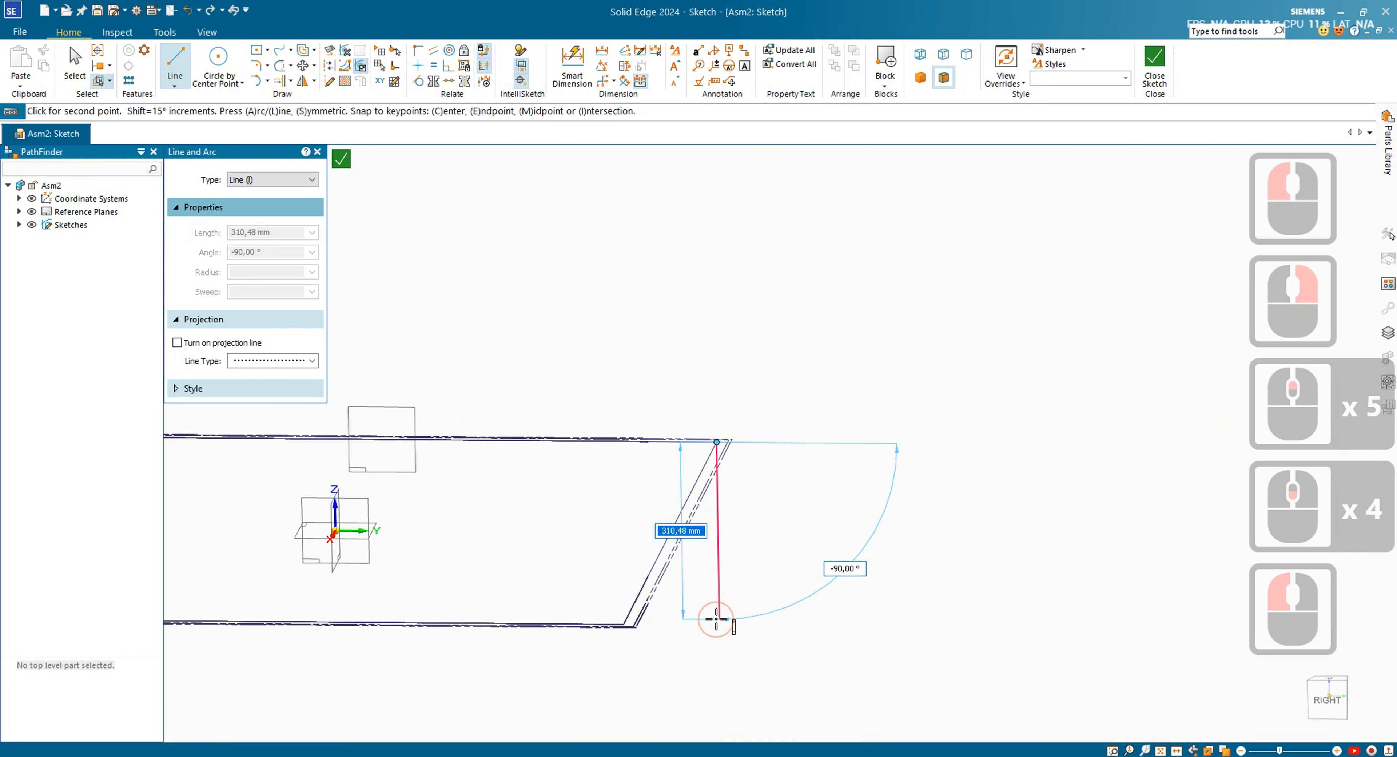
left_click(716, 619)
right_click(717, 618)
- Make the two vertical lines equal in length
left_click(1328, 701)
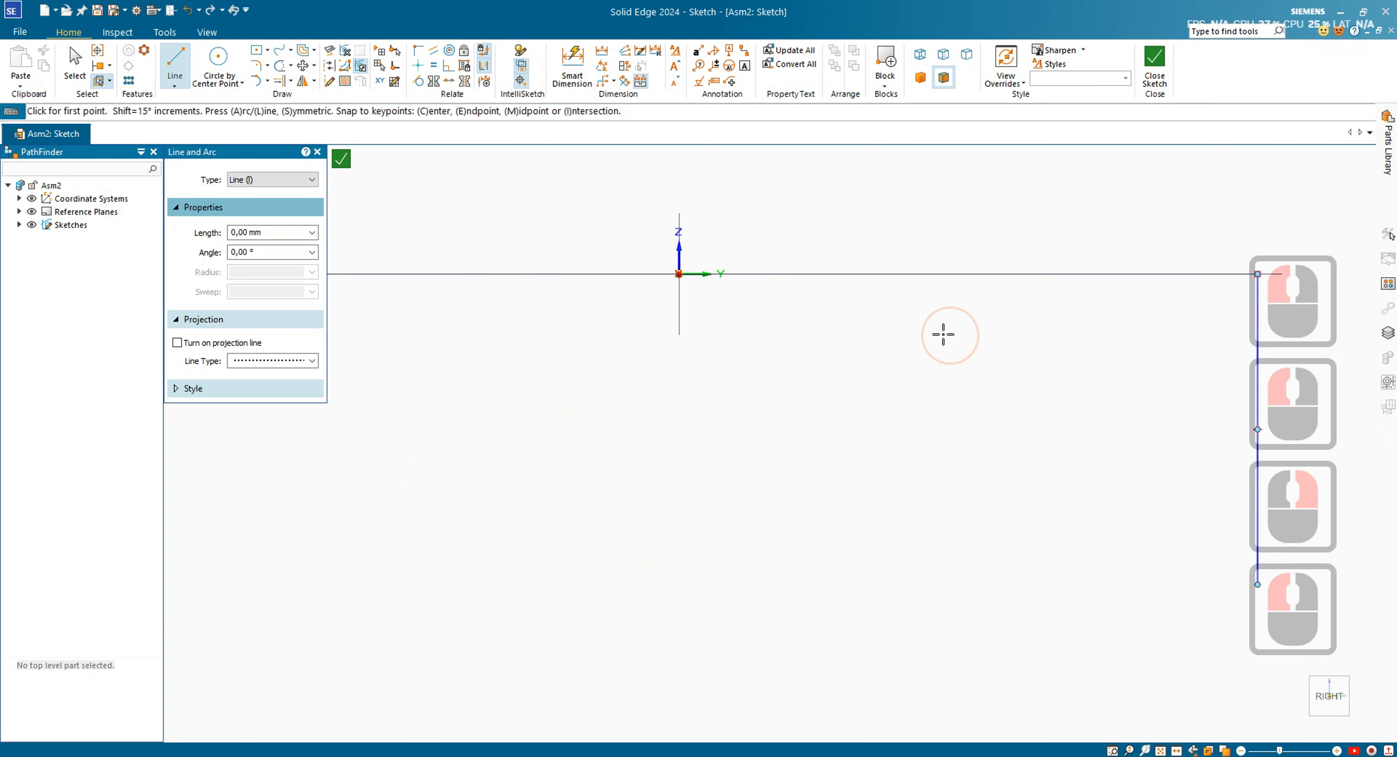
scroll(943, 335, "down", 3)
left_click(433, 65)
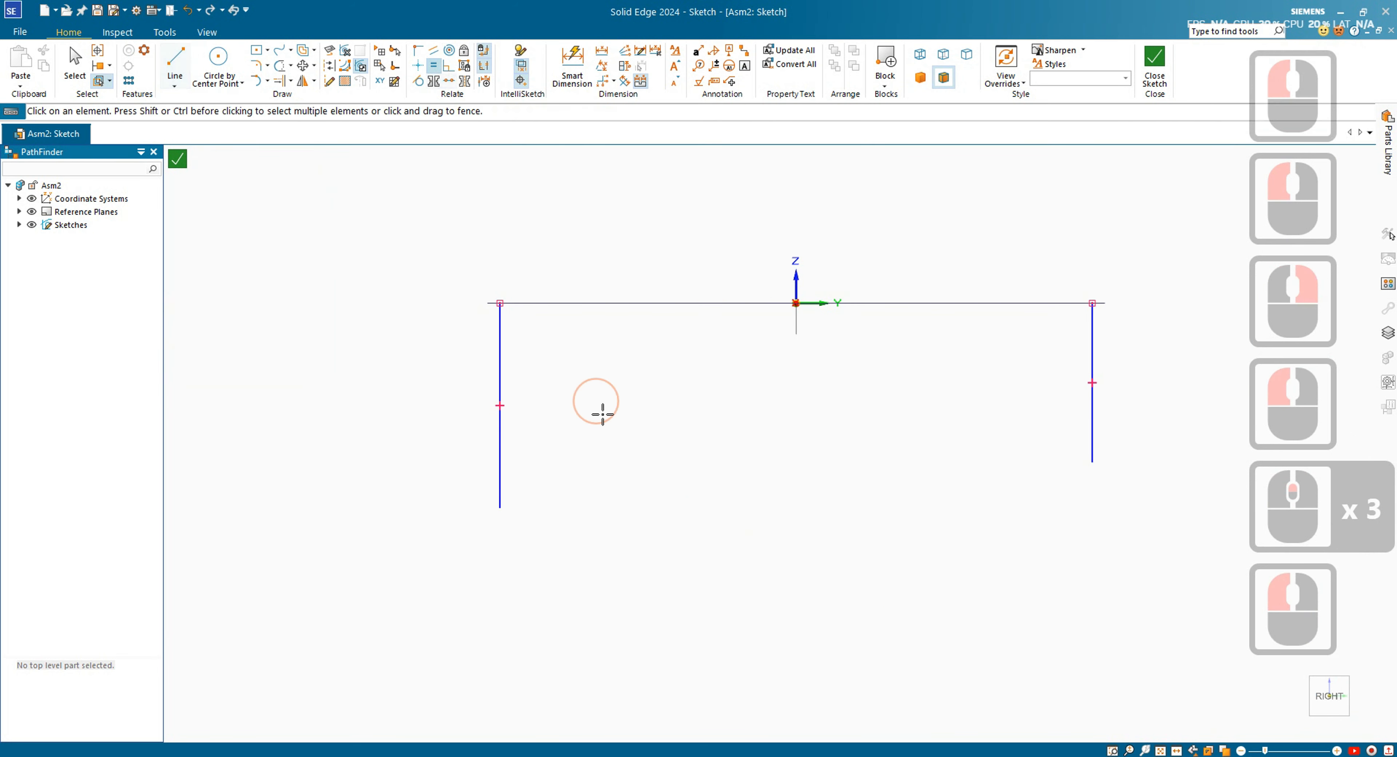
left_click(499, 367)
left_click(1092, 369)
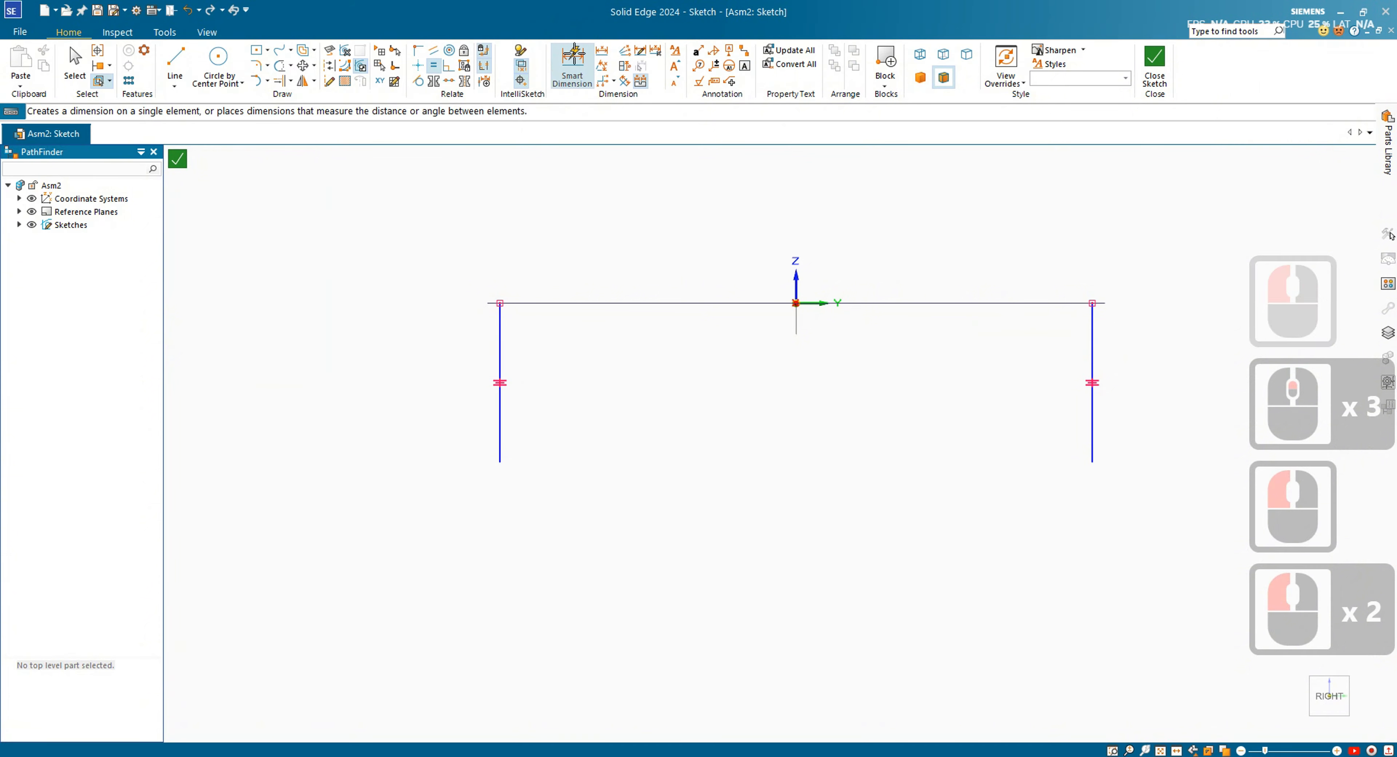
- Dimension the length of the vertical line on the -Y side and set it to 900 mm
left_click(573, 63)
left_click(502, 380)
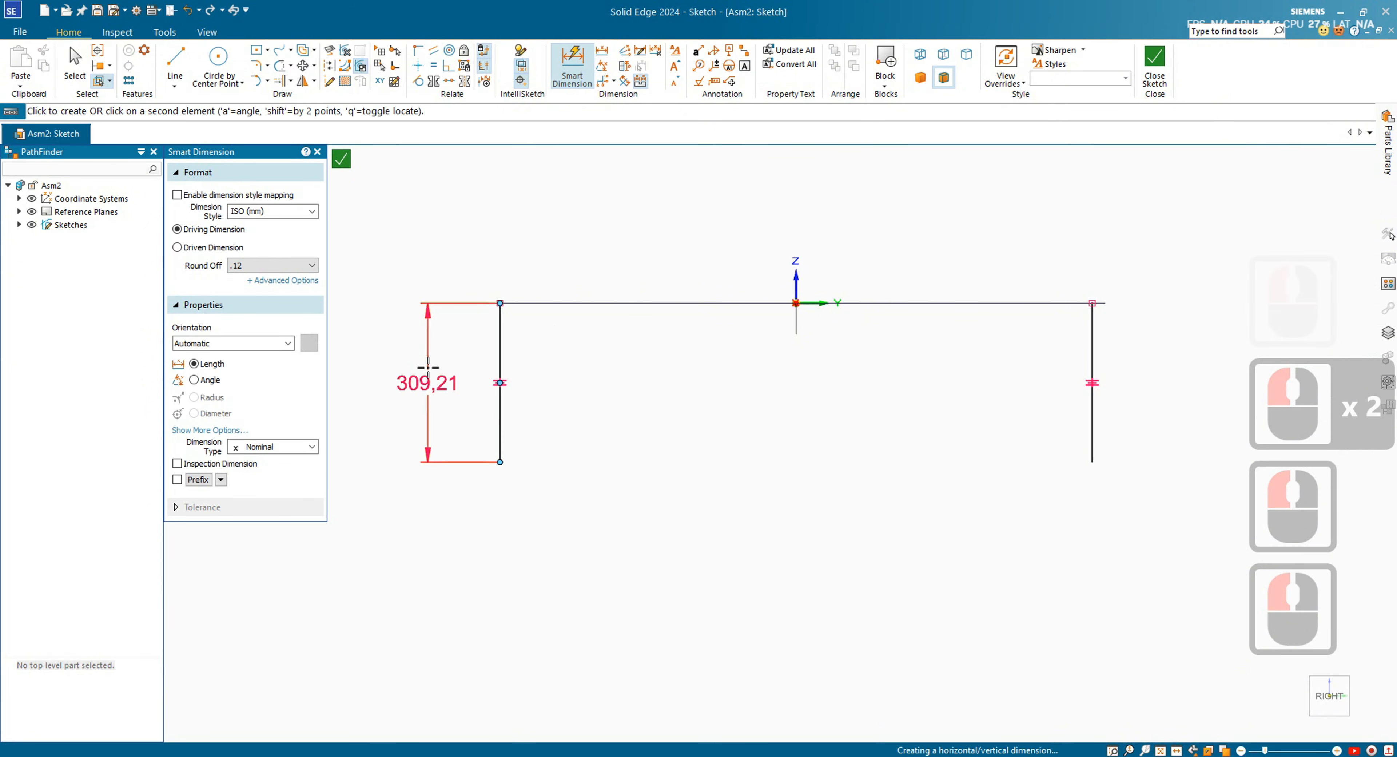
left_click(428, 367)
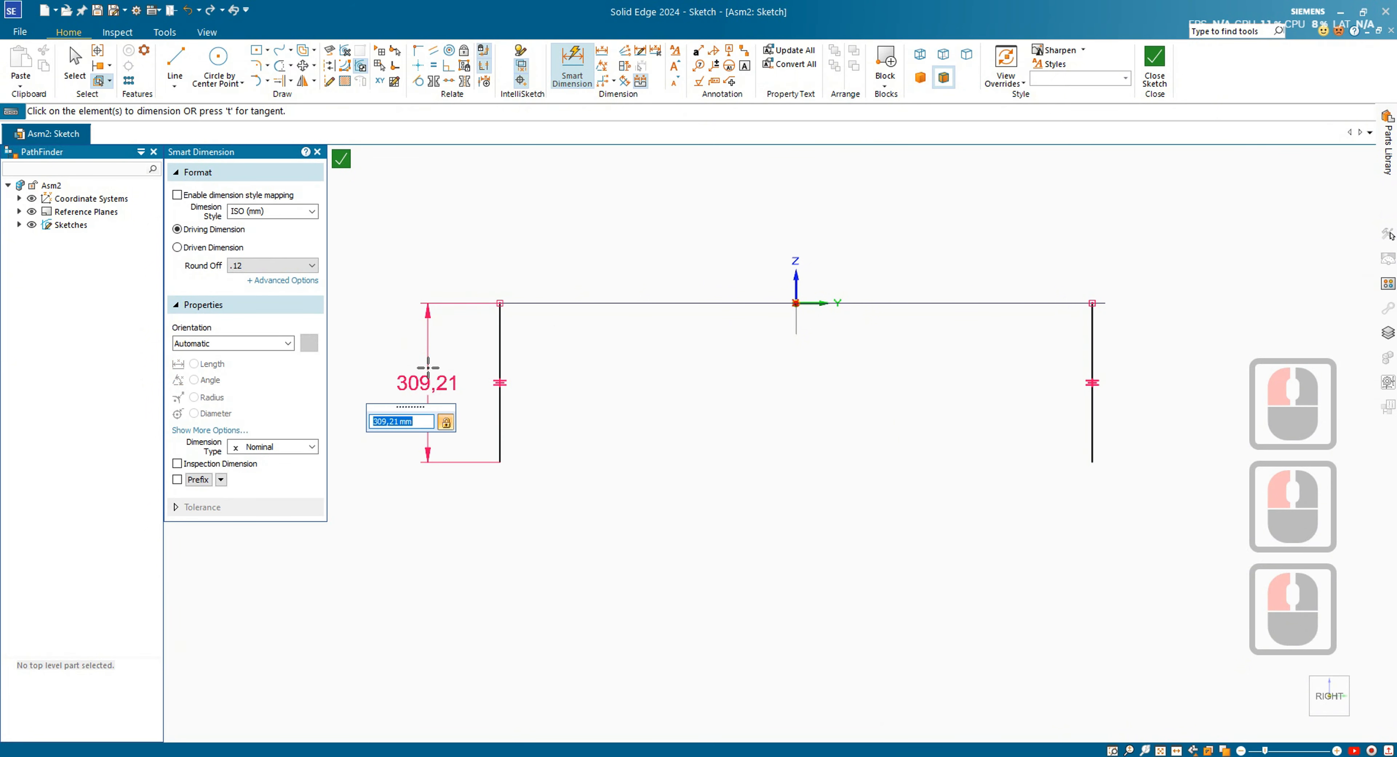
type("900")
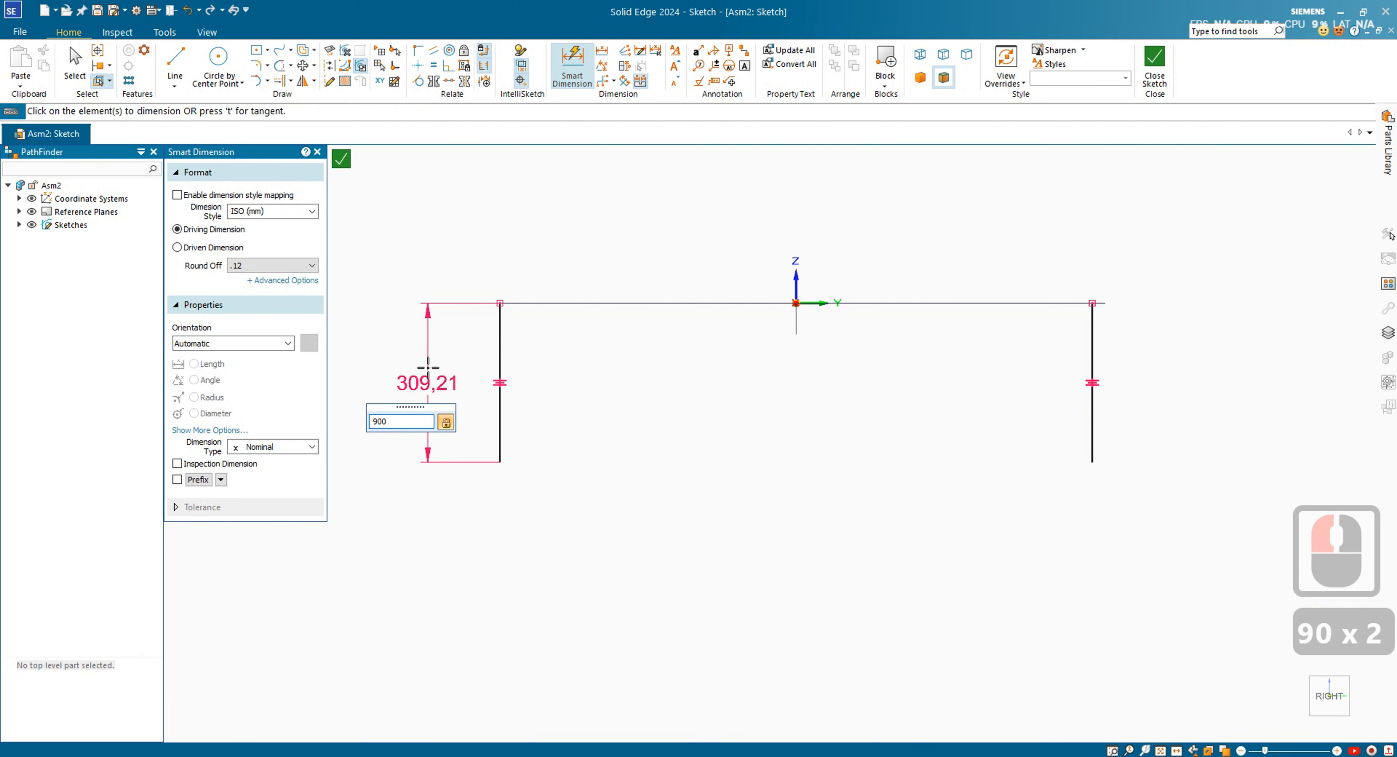
key("Return")
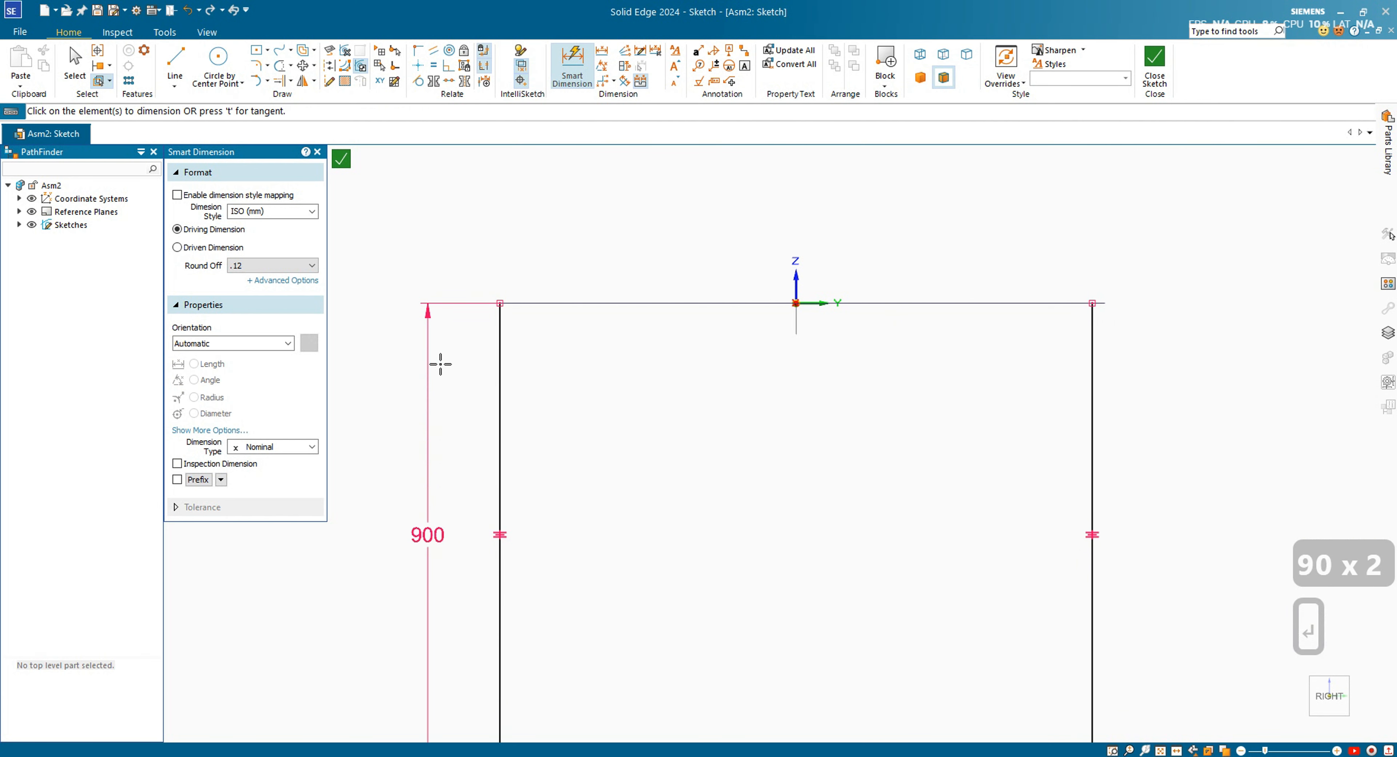
- Draw a horizontal line between the two vertical lines, about 154 mm above their lower ends
scroll(600, 297, "up", 4)
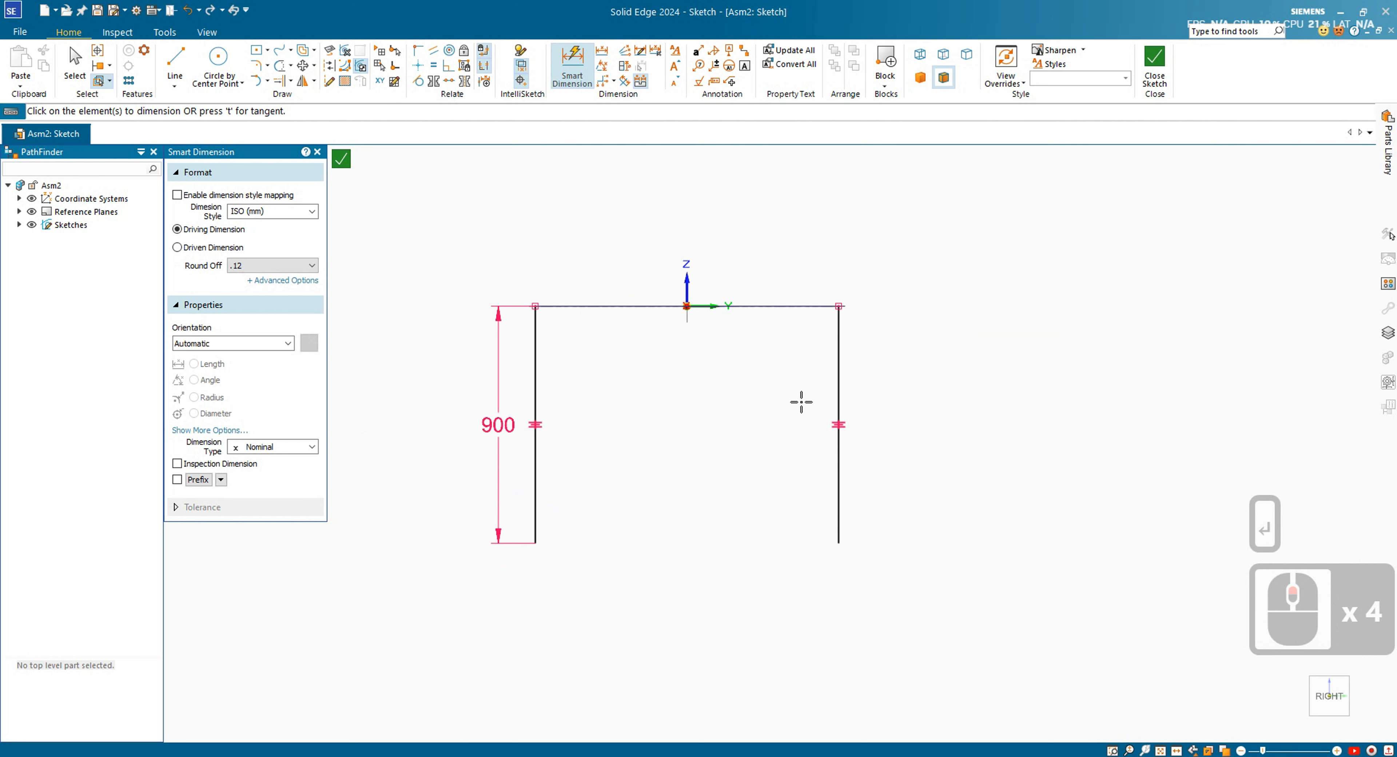
scroll(830, 540, "down", 1)
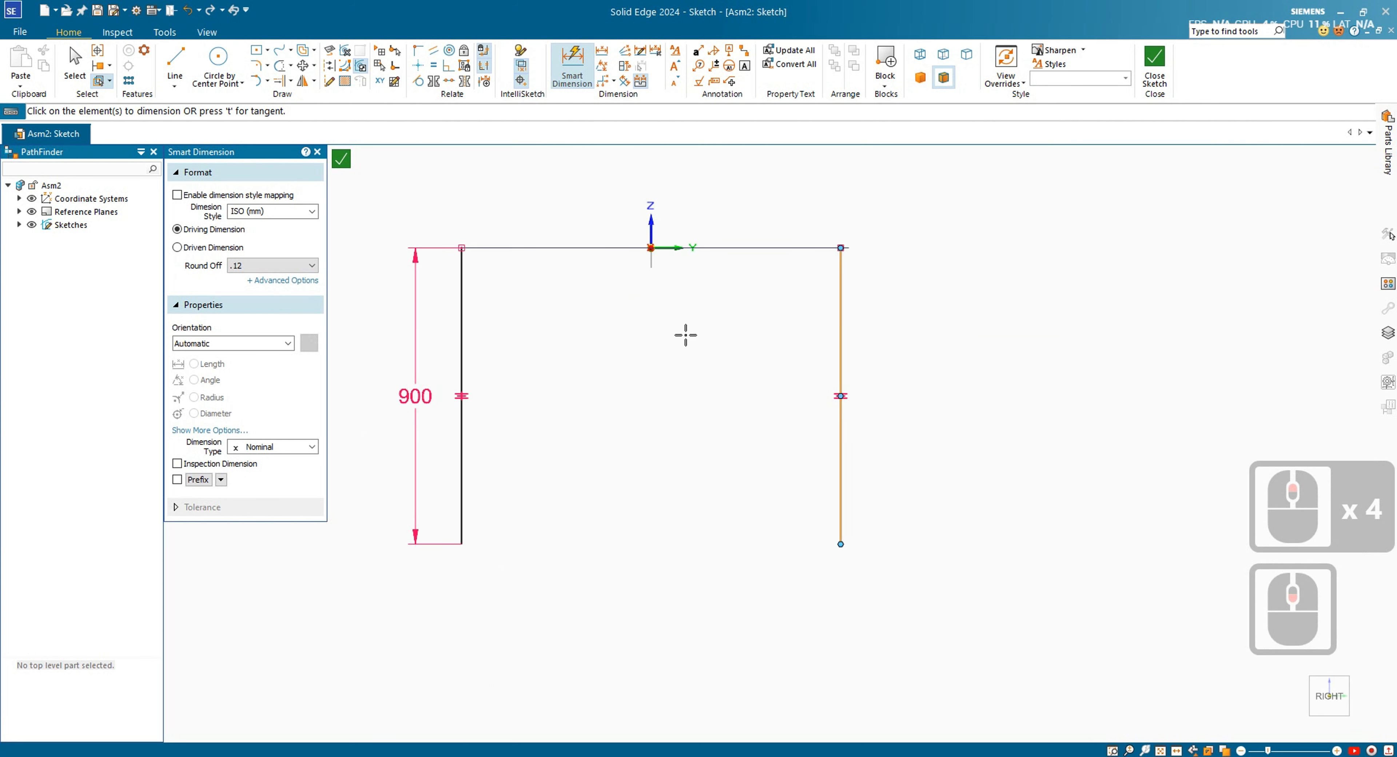
left_click(175, 63)
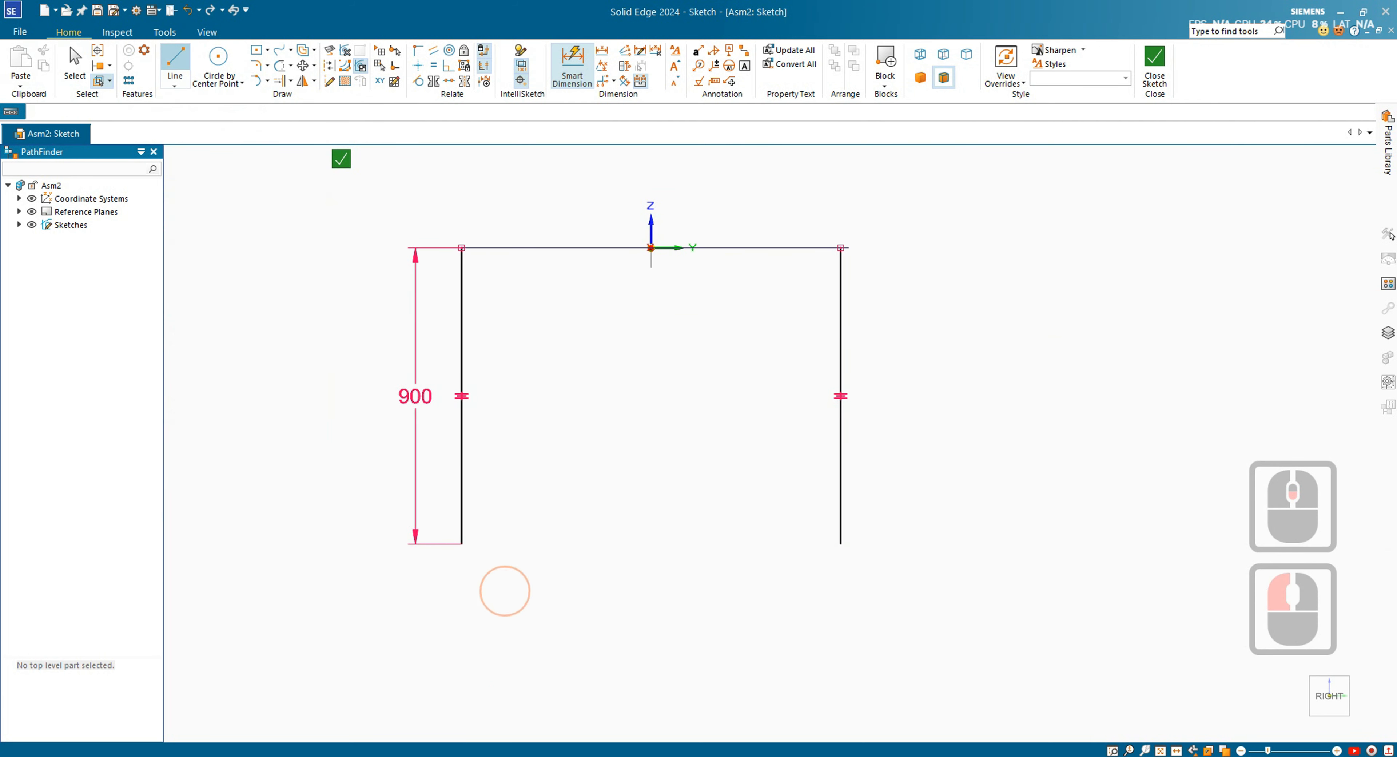
left_click(461, 493)
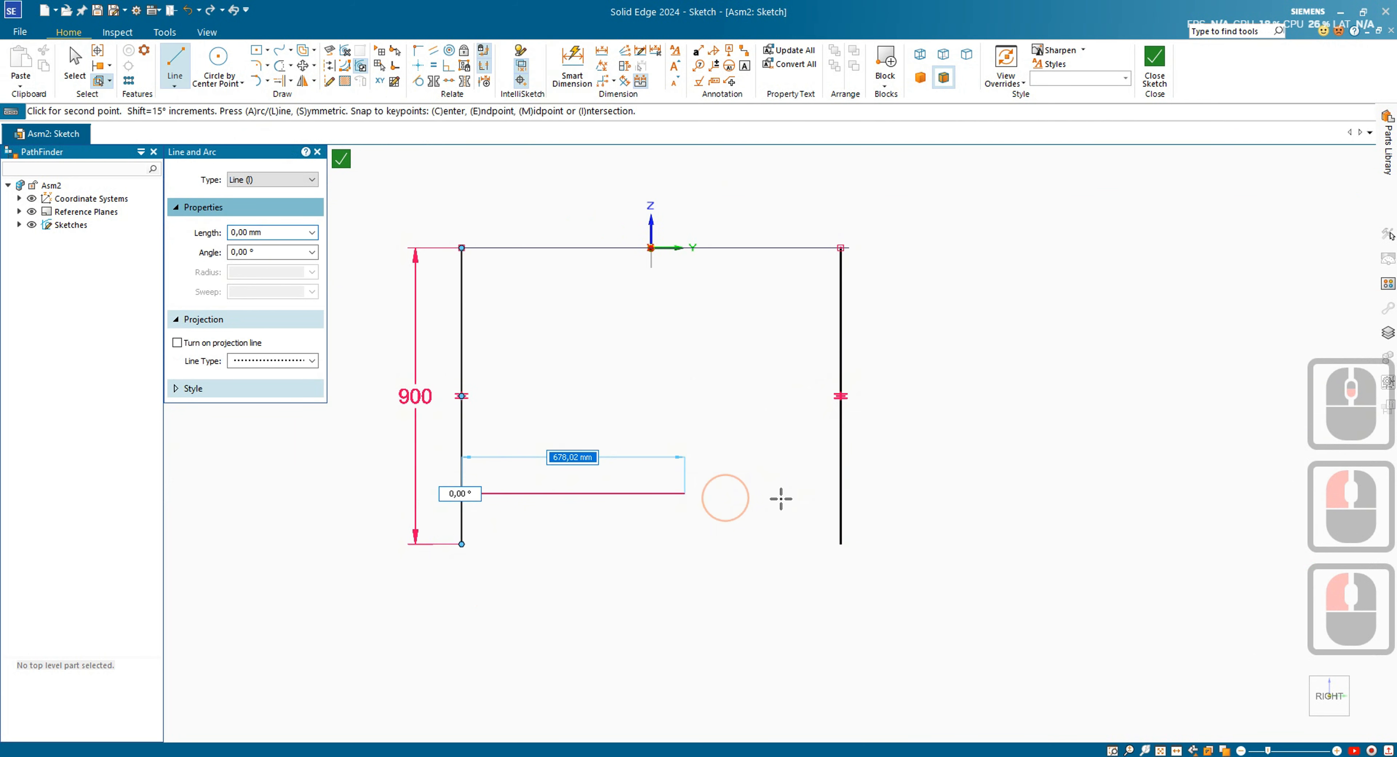
left_click(839, 493)
right_click(714, 393)
- Dimension the horizontal line's height above the -Y vertical line's lower end and set it to 100 mm
left_click(573, 65)
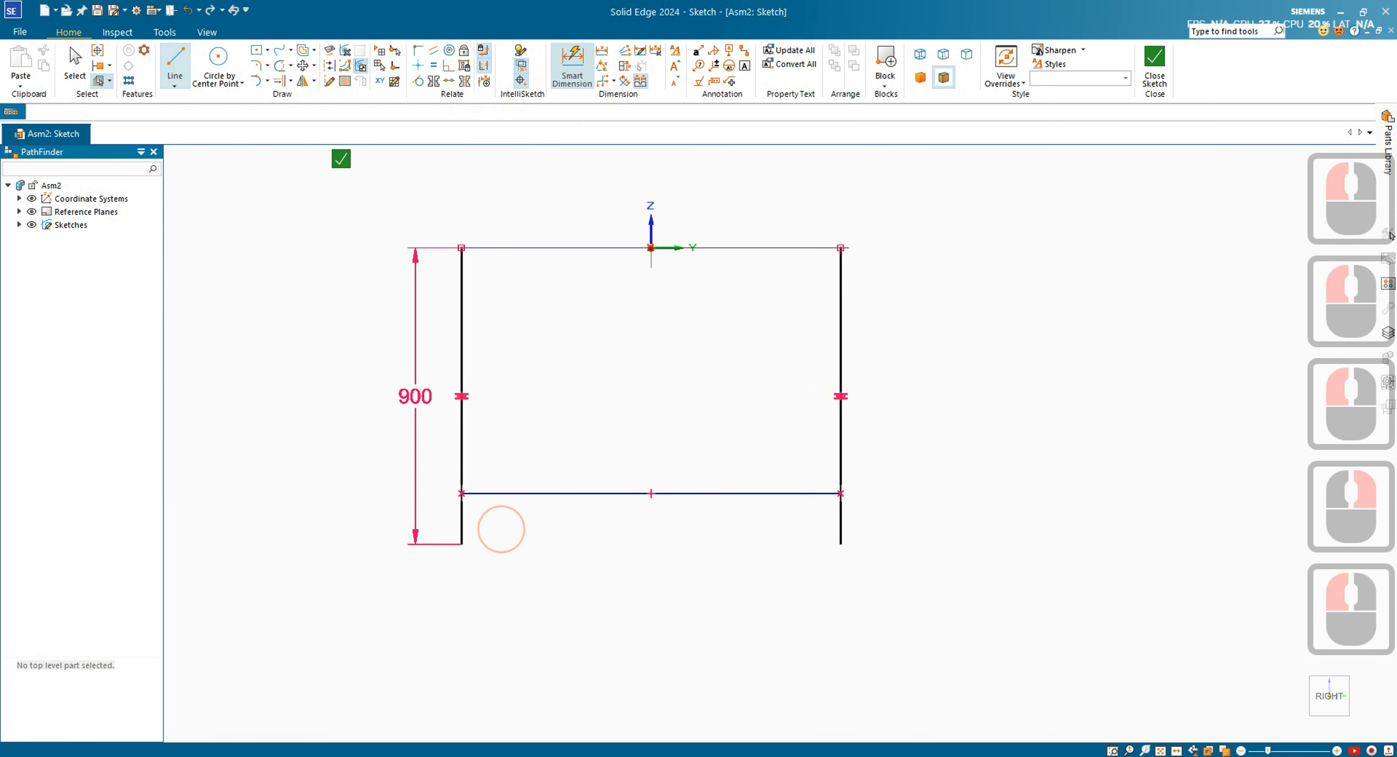
left_click(515, 494)
left_click(461, 544)
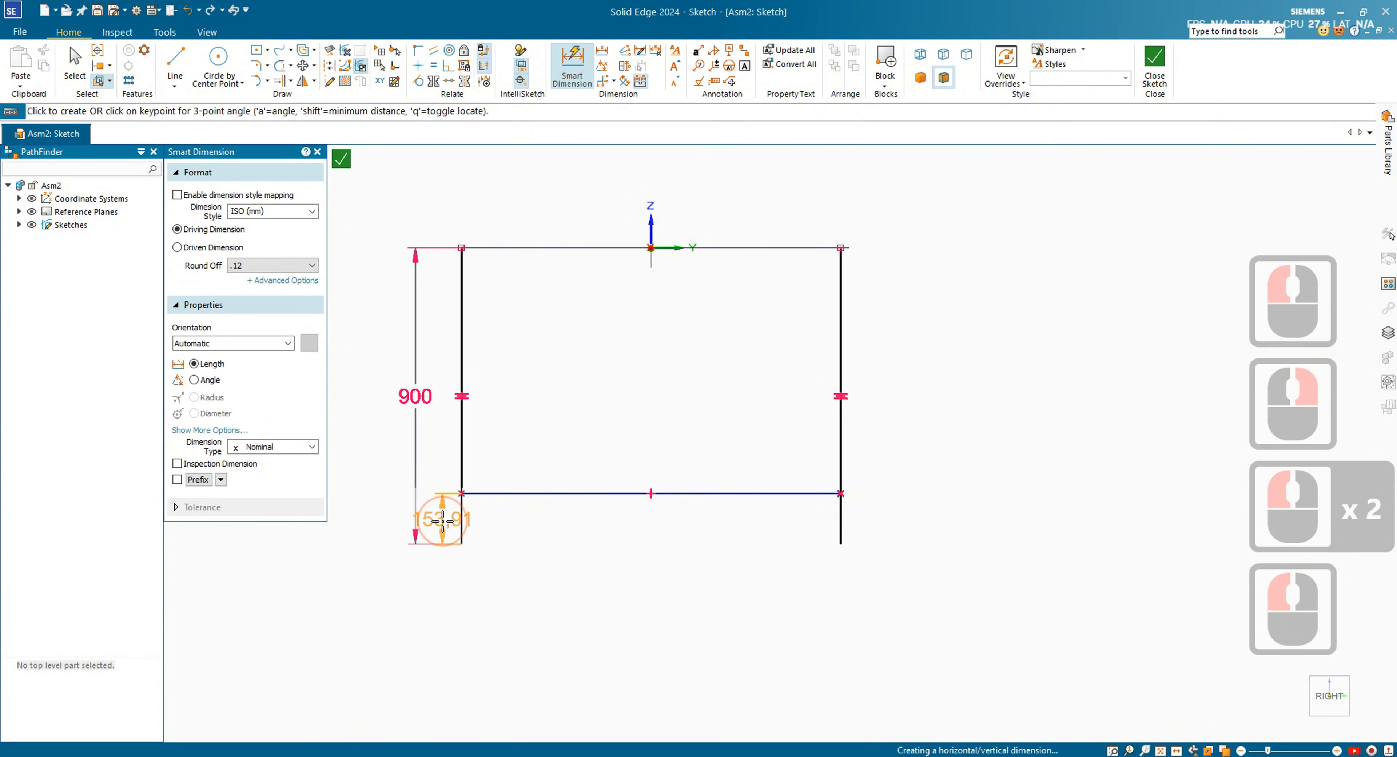
left_click(442, 521)
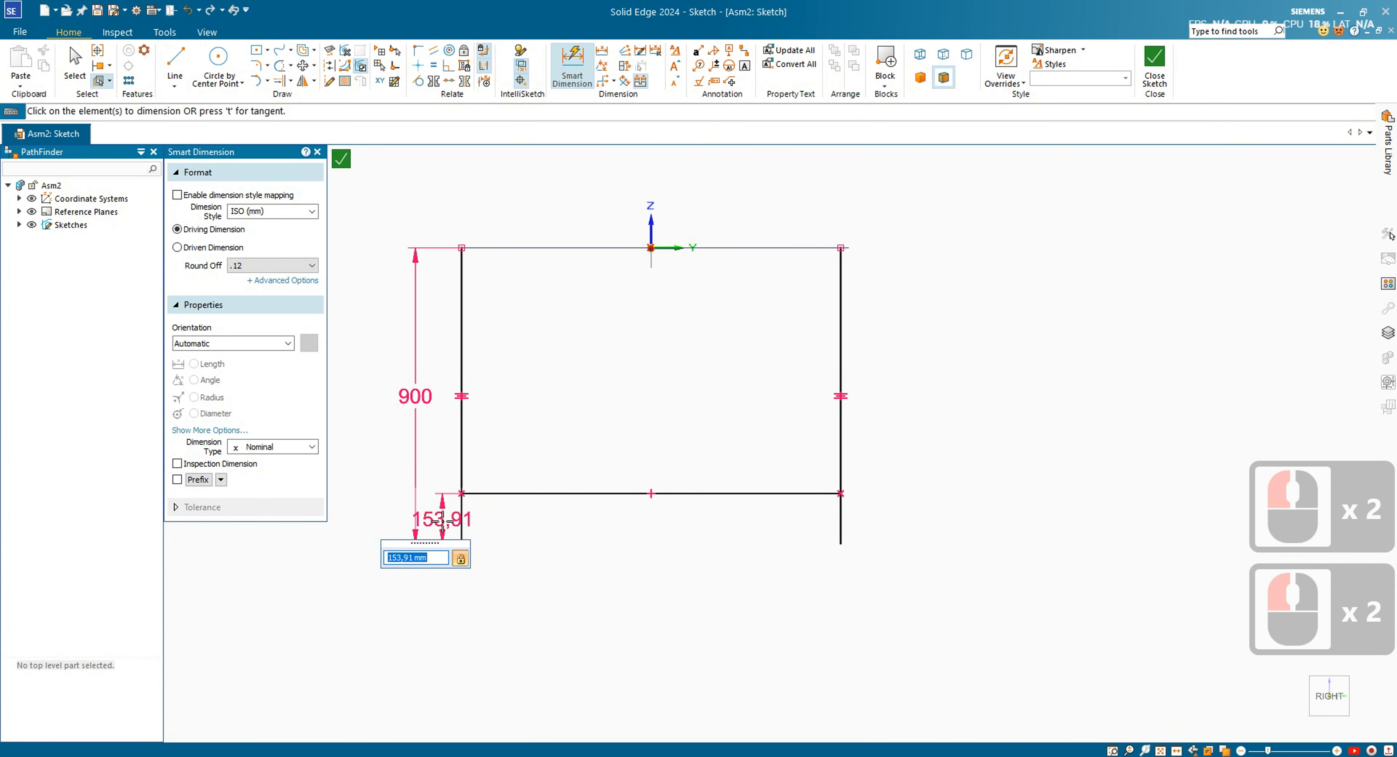
type("100")
key("Return")
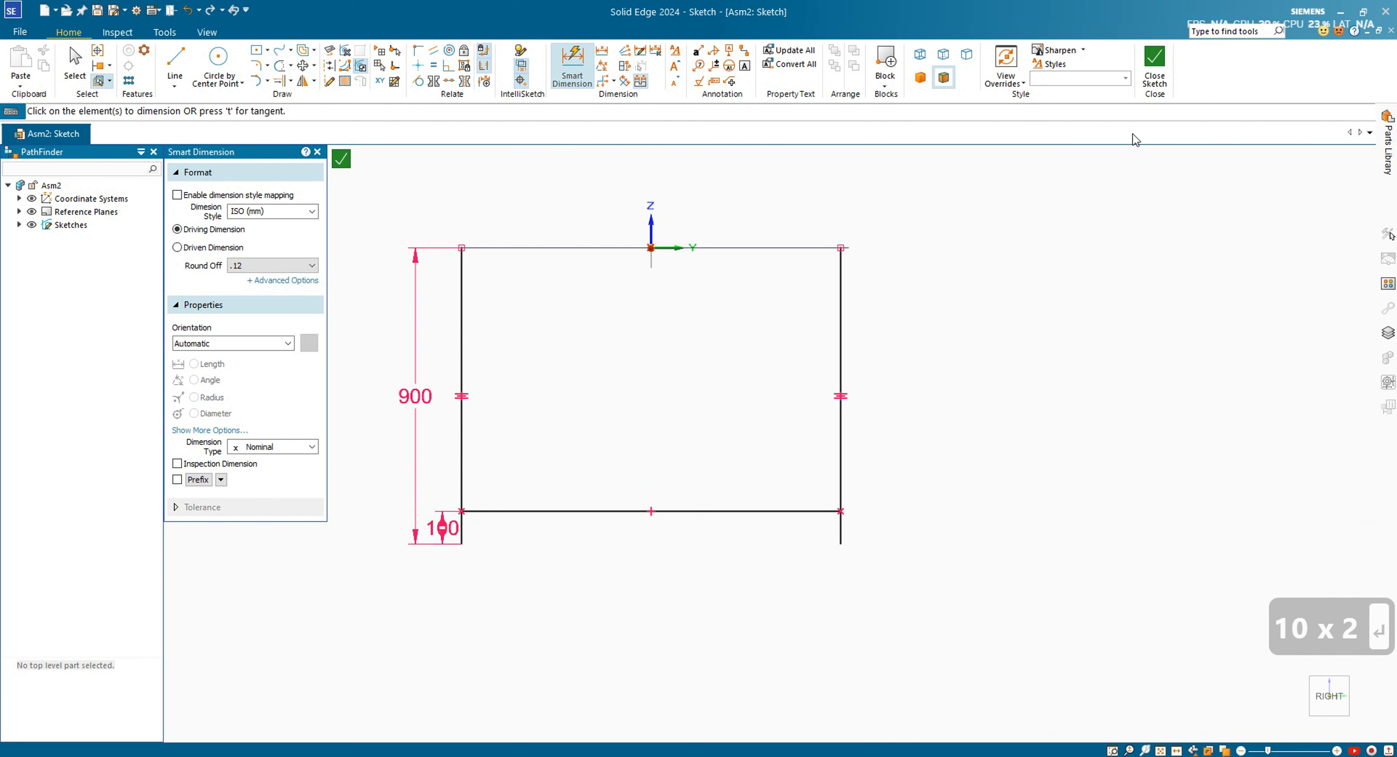
- Close and finish the sketch, and switch the assembly to the Frame design environment
left_click(1154, 61)
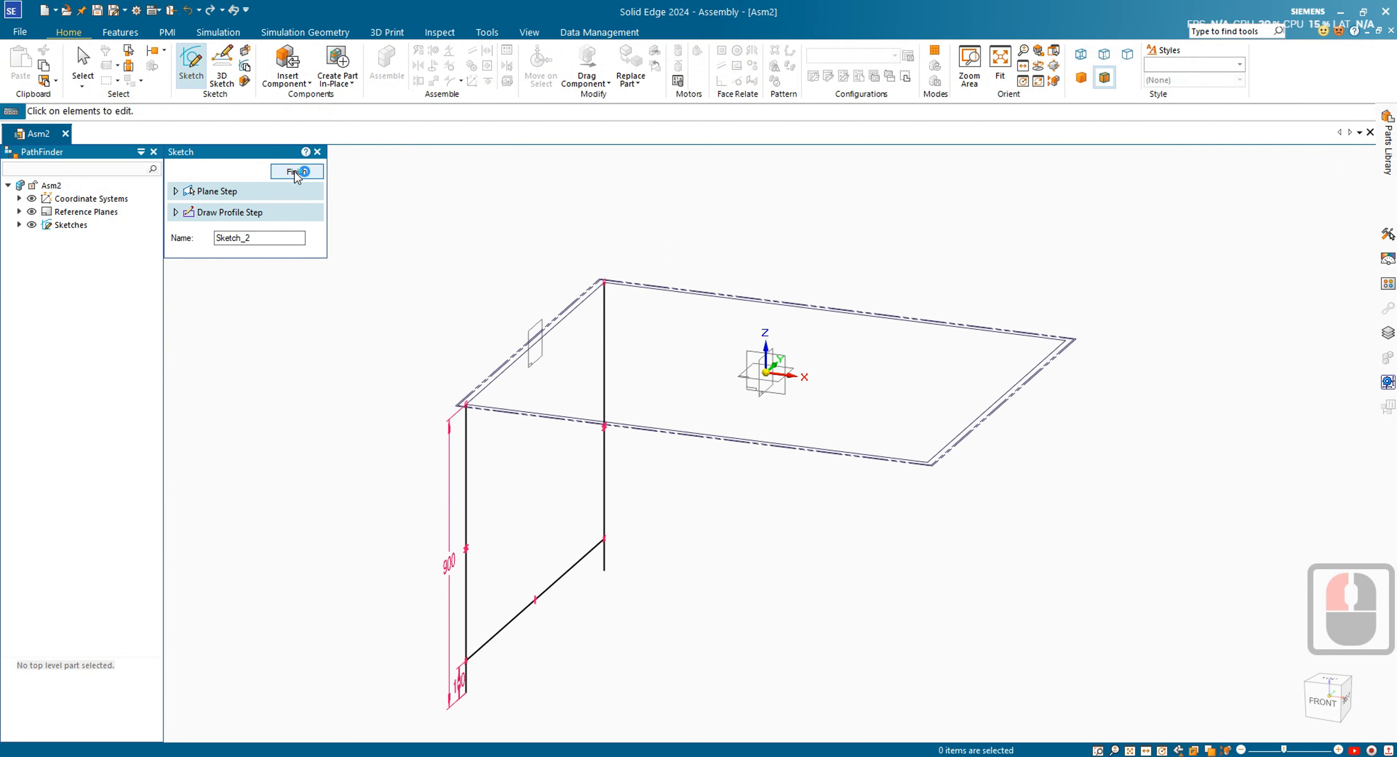
left_click(297, 171)
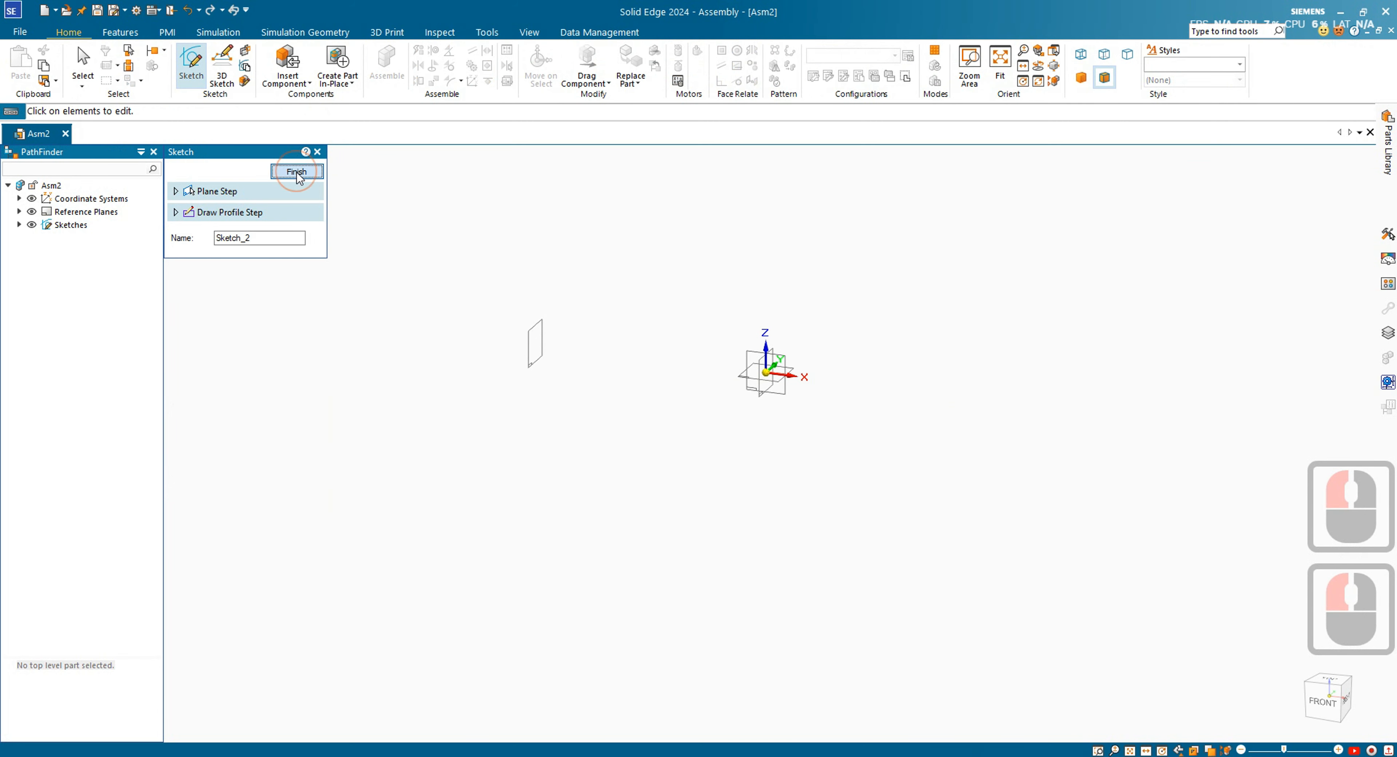
scroll(508, 312, "down", 2)
scroll(529, 399, "up", 3)
mouse_move(526, 394)
middle_mouse_down()
mouse_move(511, 410)
mouse_move(520, 387)
middle_mouse_up()
scroll(563, 381, "up", 2)
scroll(563, 384, "down", 1)
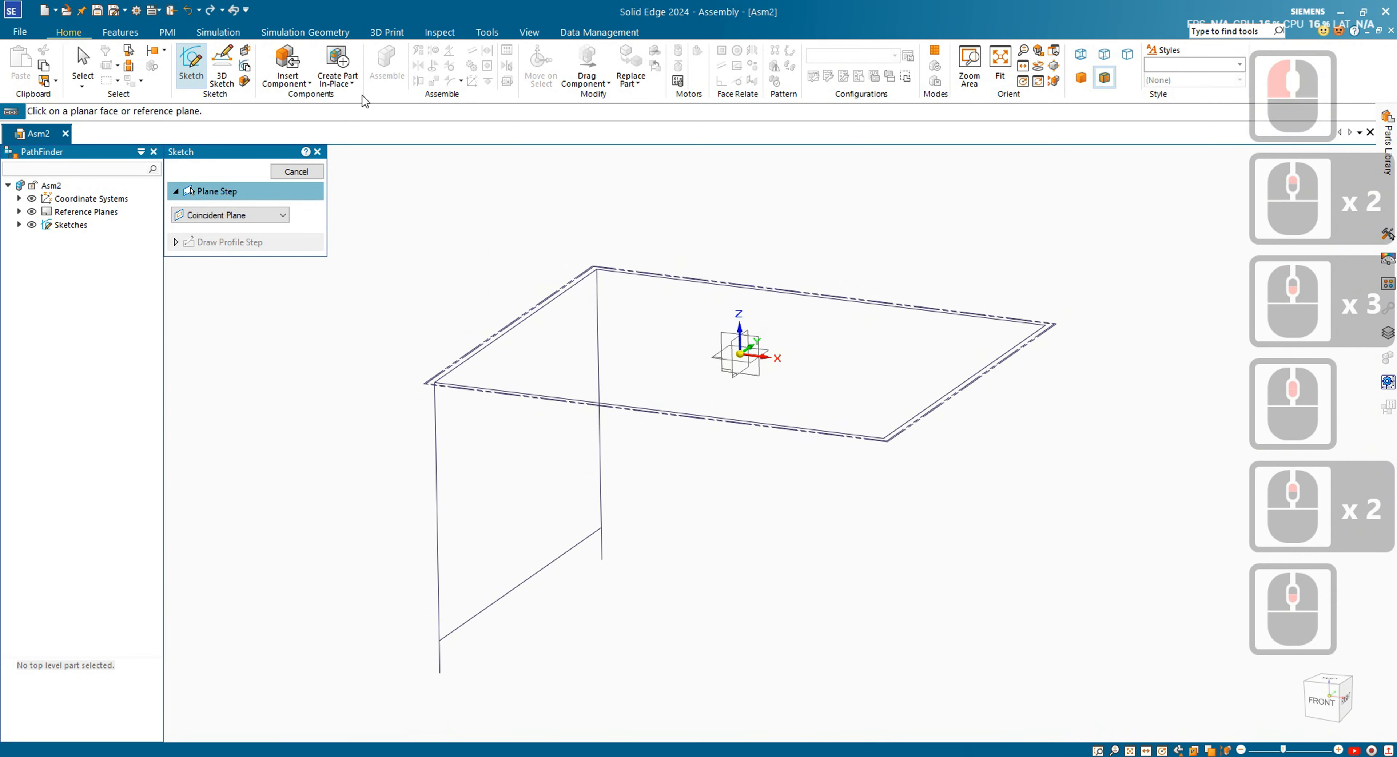
left_click(488, 32)
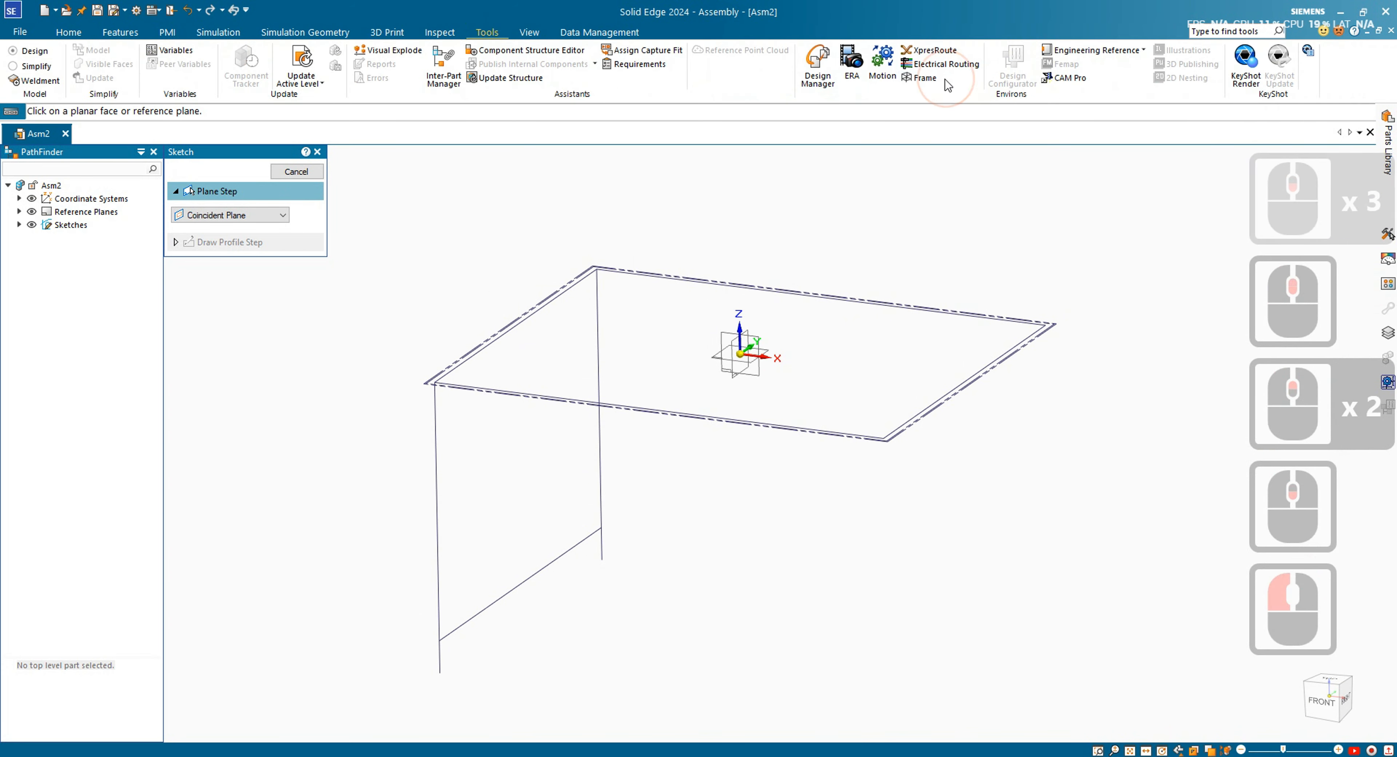
left_click(925, 78)
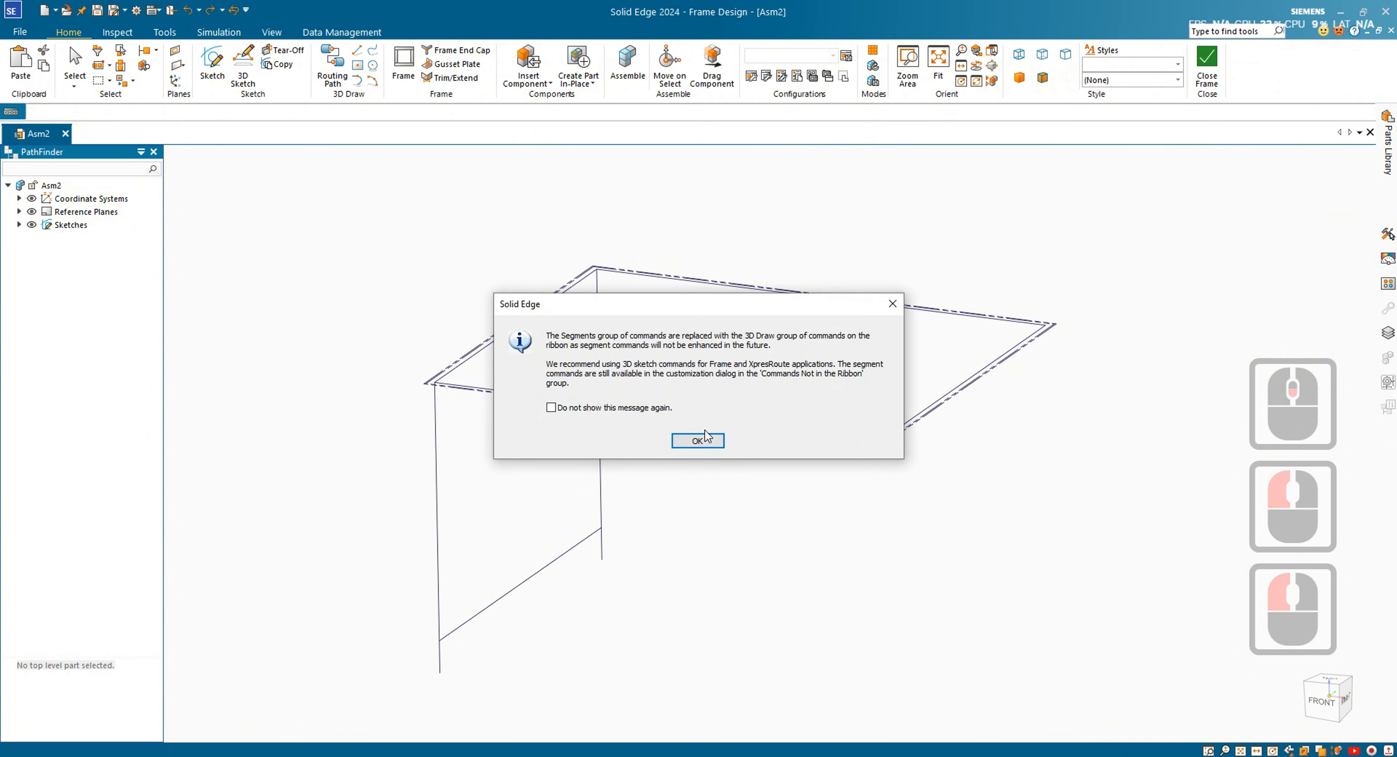
left_click(698, 440)
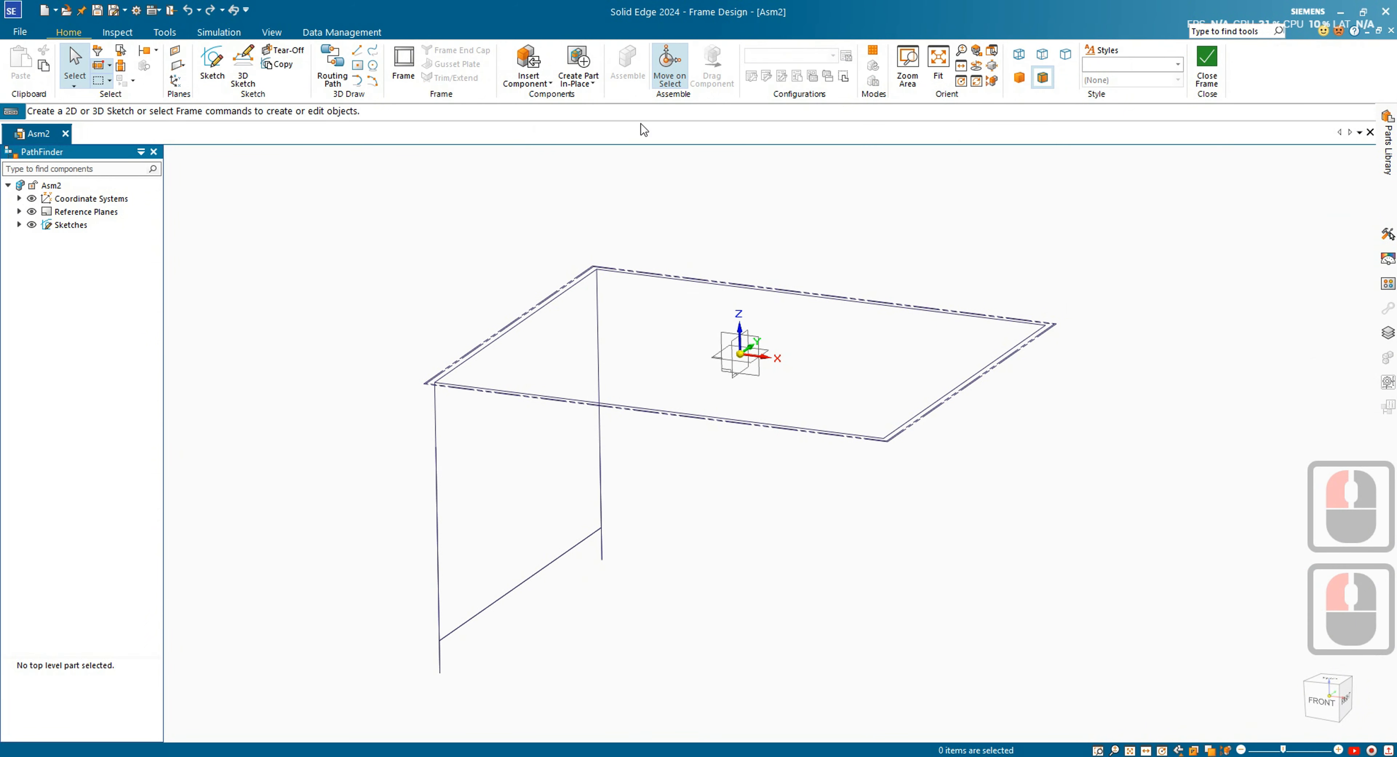
- Start a frame with the current options and choose the ANSI square tubing SquareTubing 1 1l2x1 1l2x.065 as its cross section
left_click(417, 66)
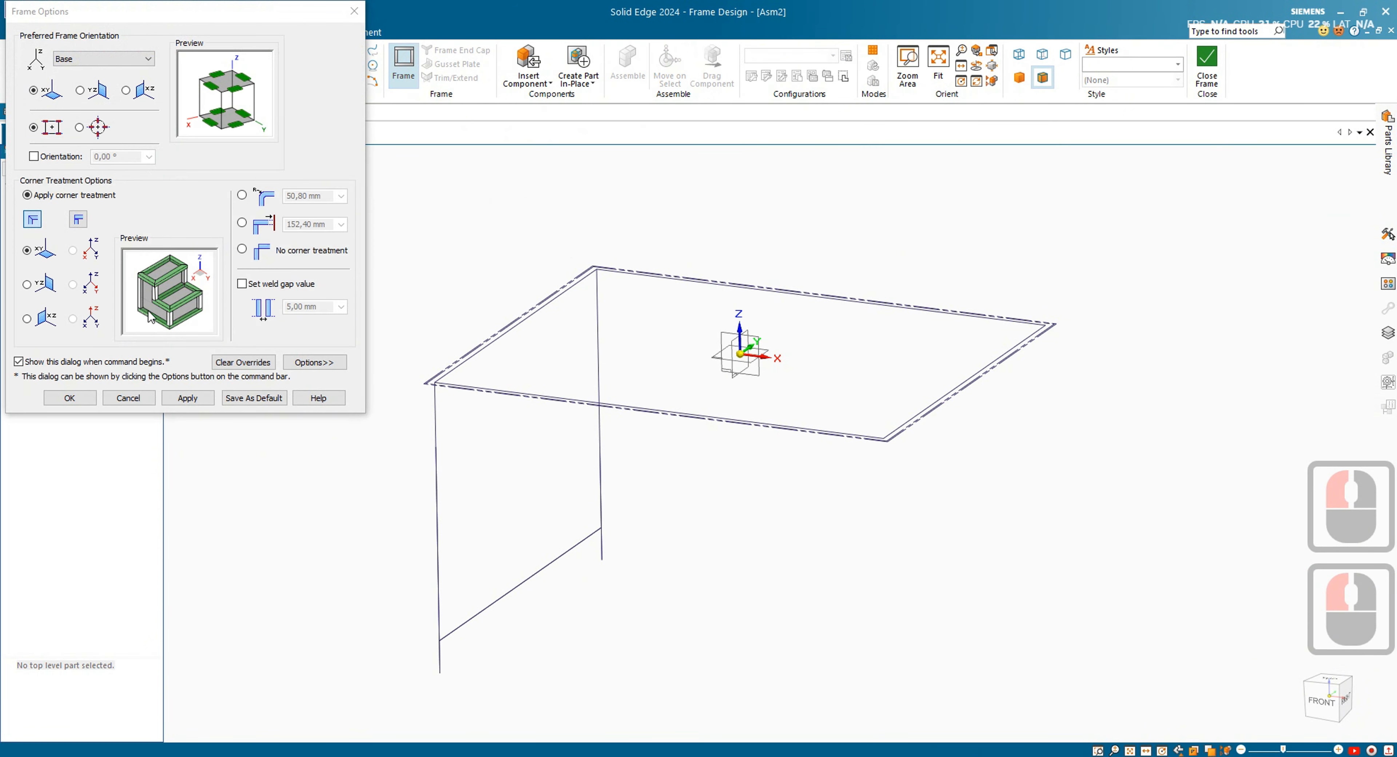
left_click(69, 397)
left_click(296, 293)
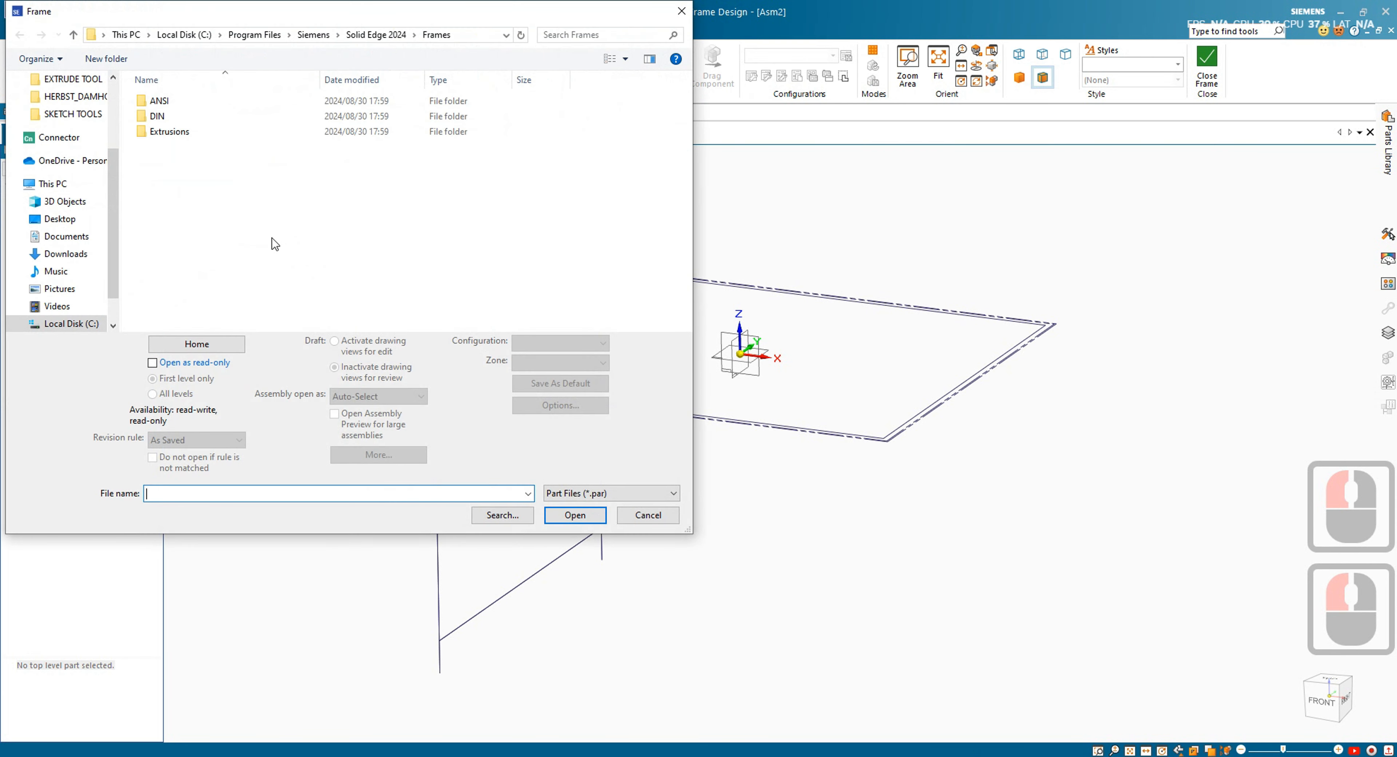
double_click(171, 100)
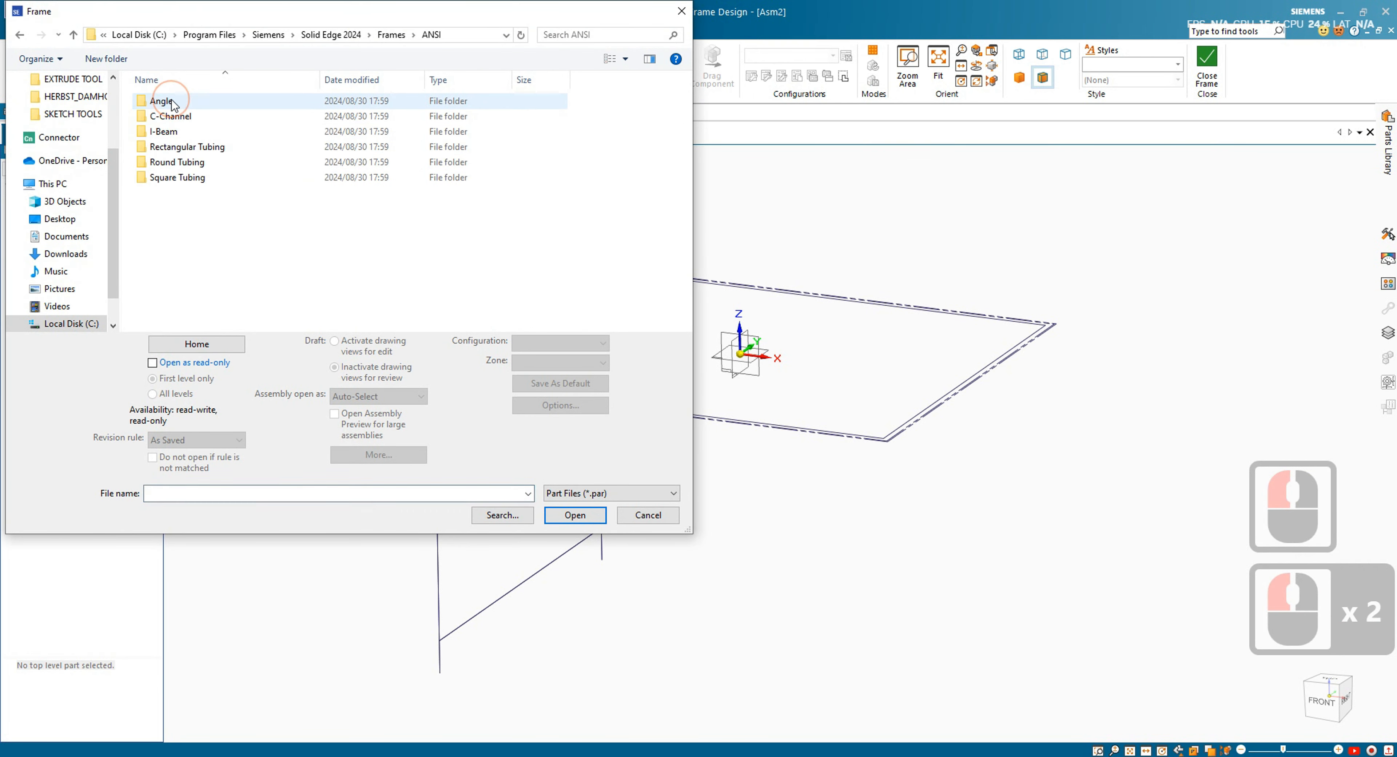
double_click(196, 182)
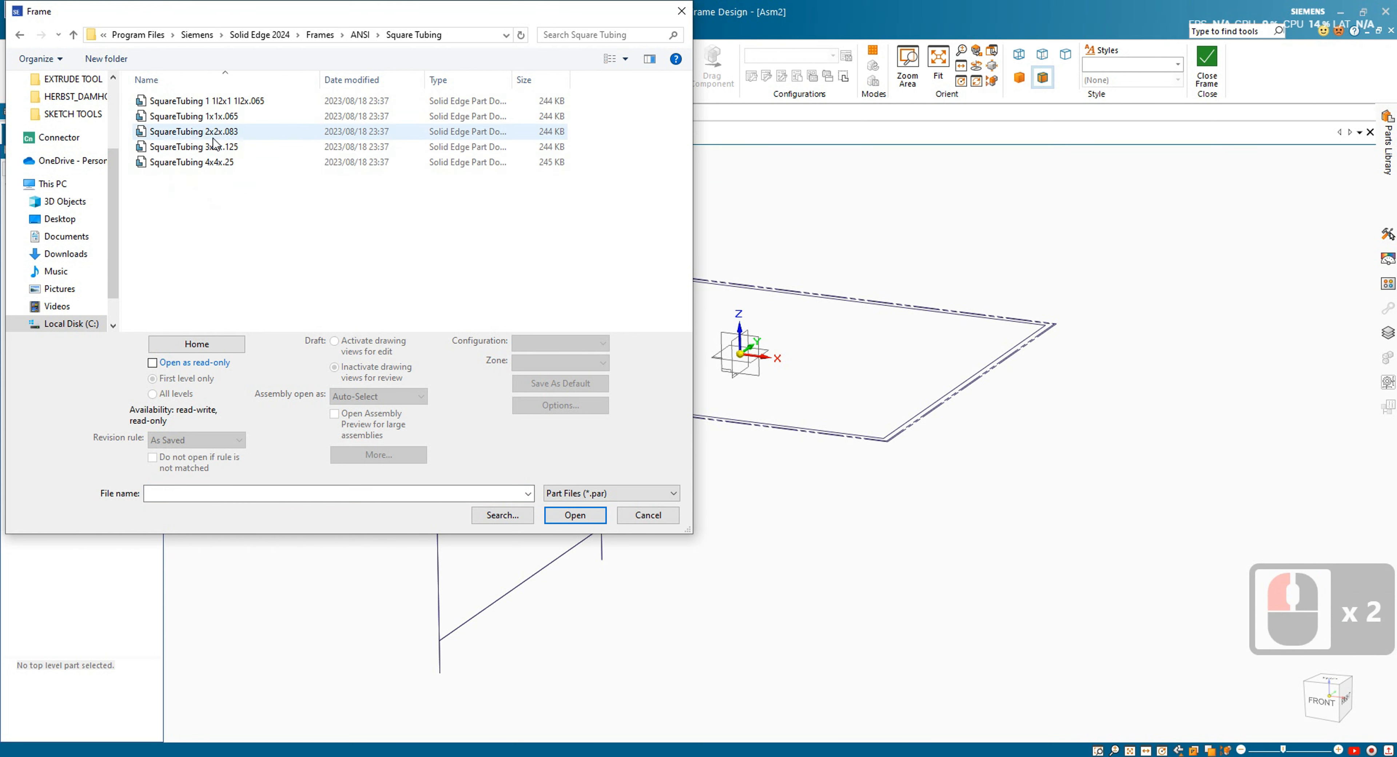
left_click(235, 103)
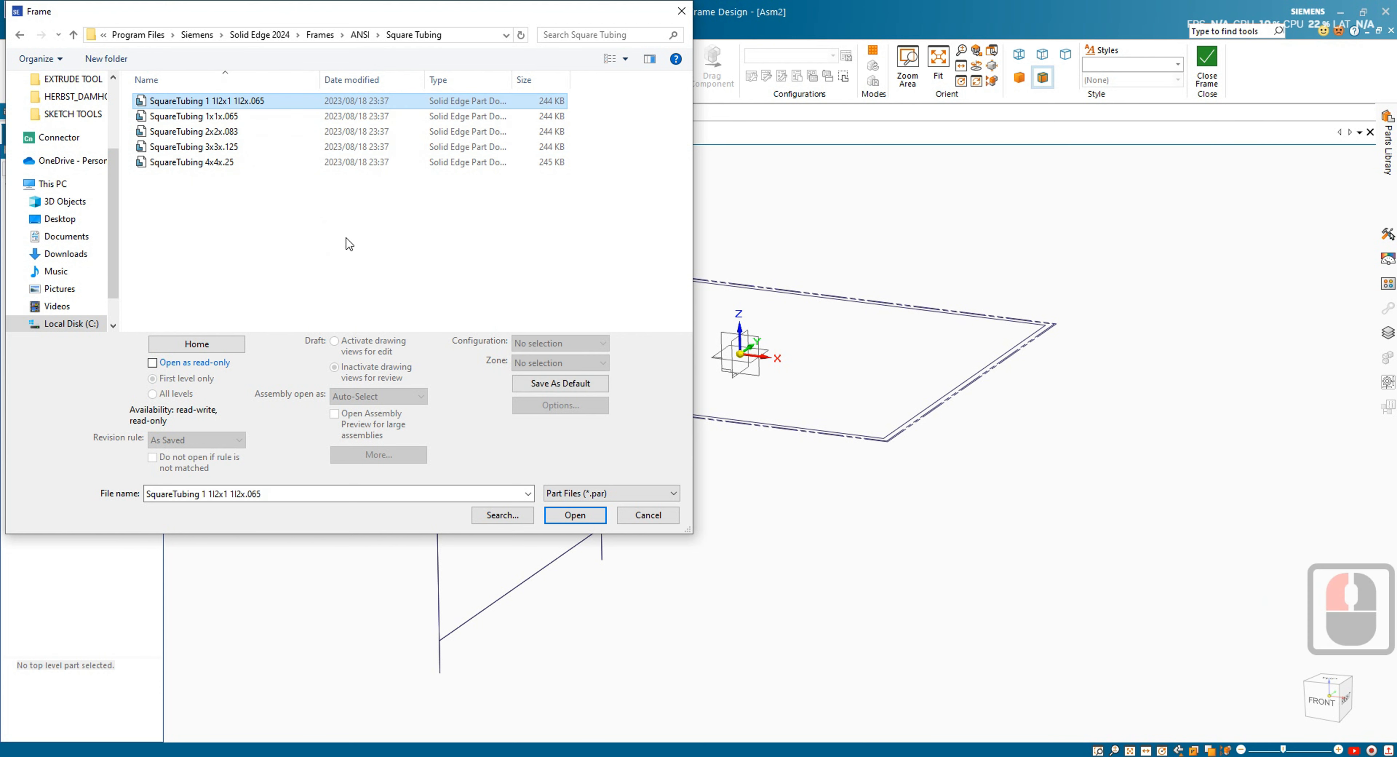
left_click(575, 514)
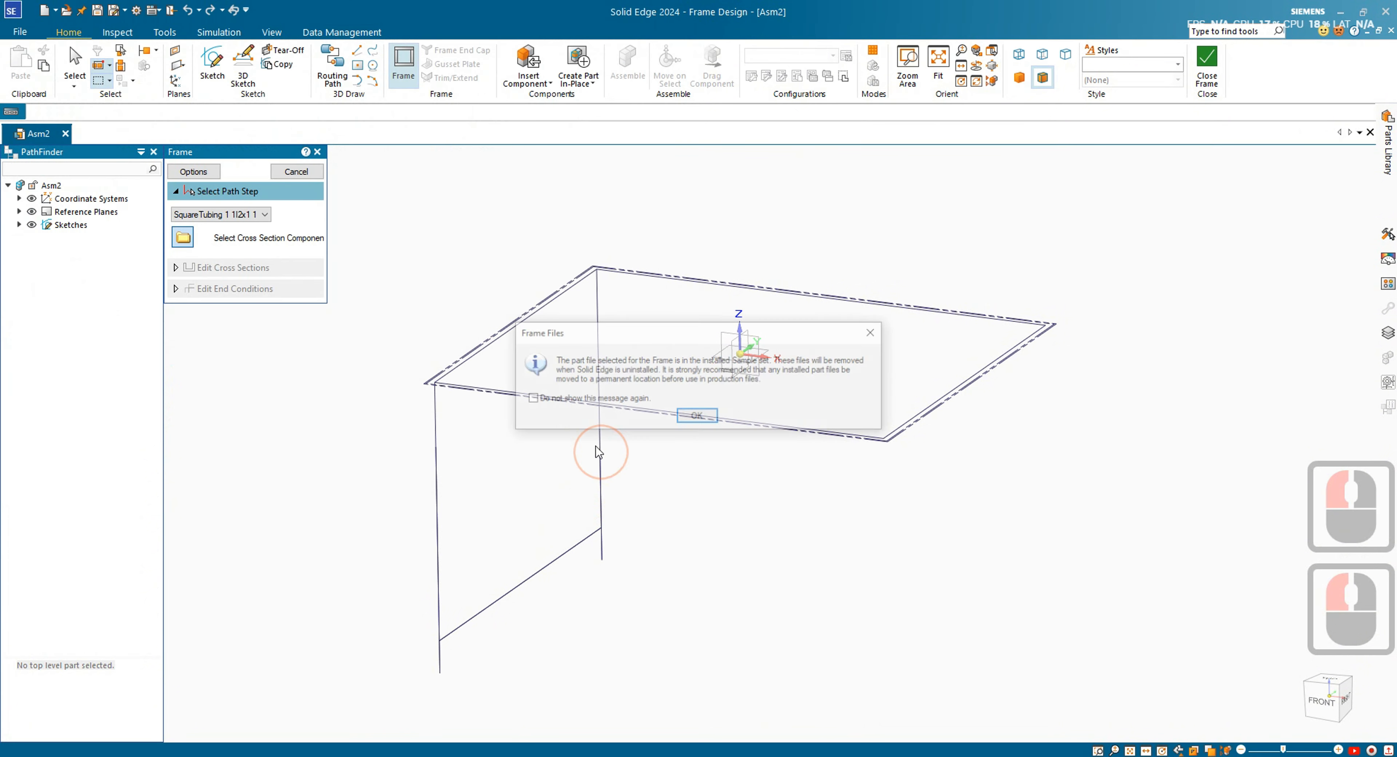
left_click(696, 418)
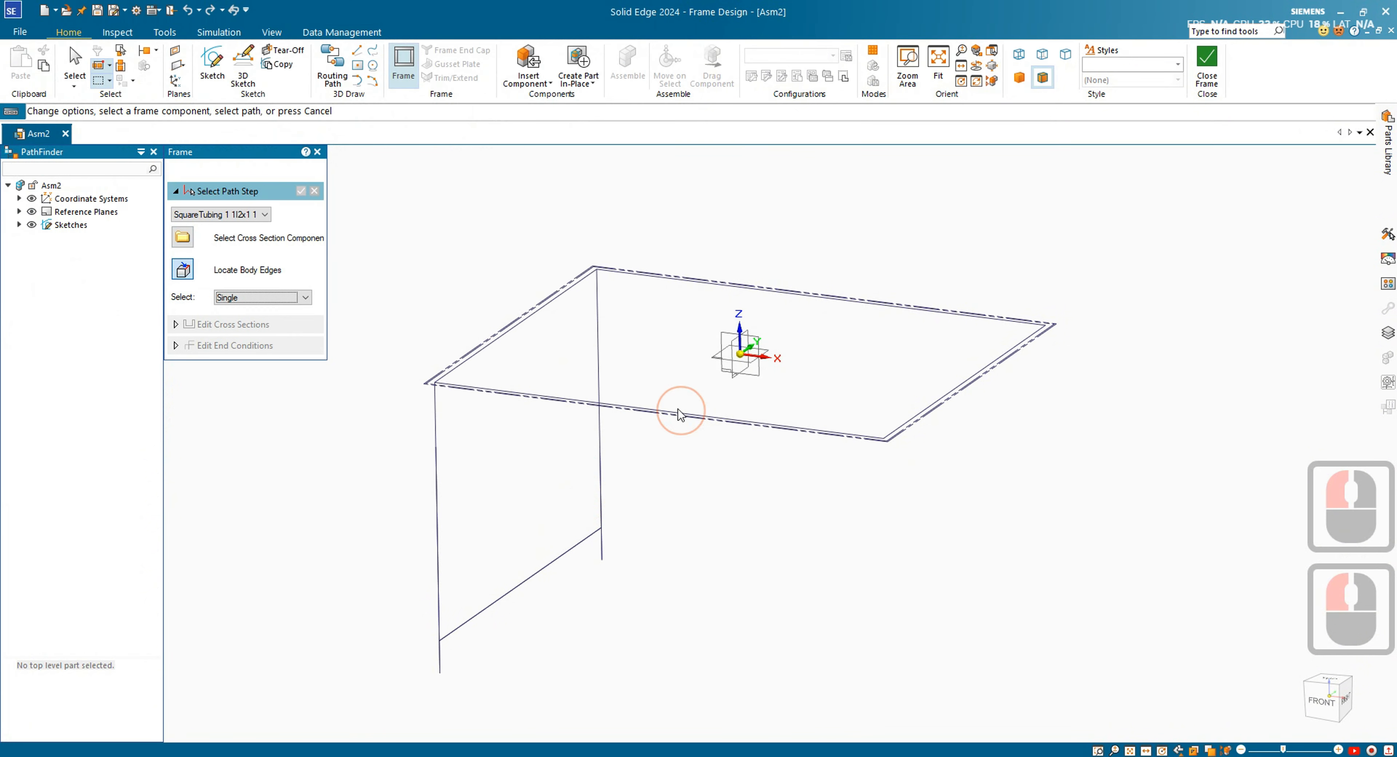
- Create the frame along the innermost rectangle's -X edge, both vertical lines and the lower horizontal line
left_click(529, 318)
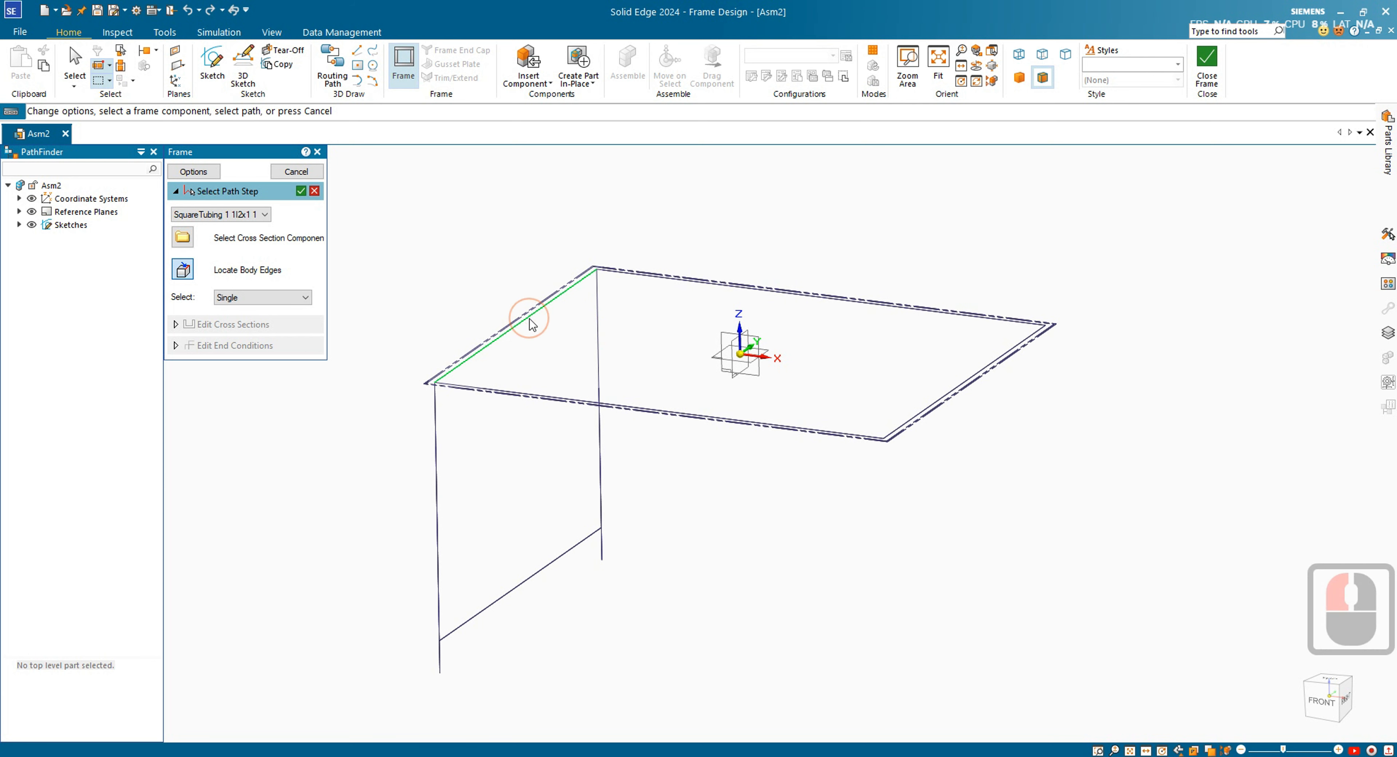
left_click(599, 341)
left_click(437, 498)
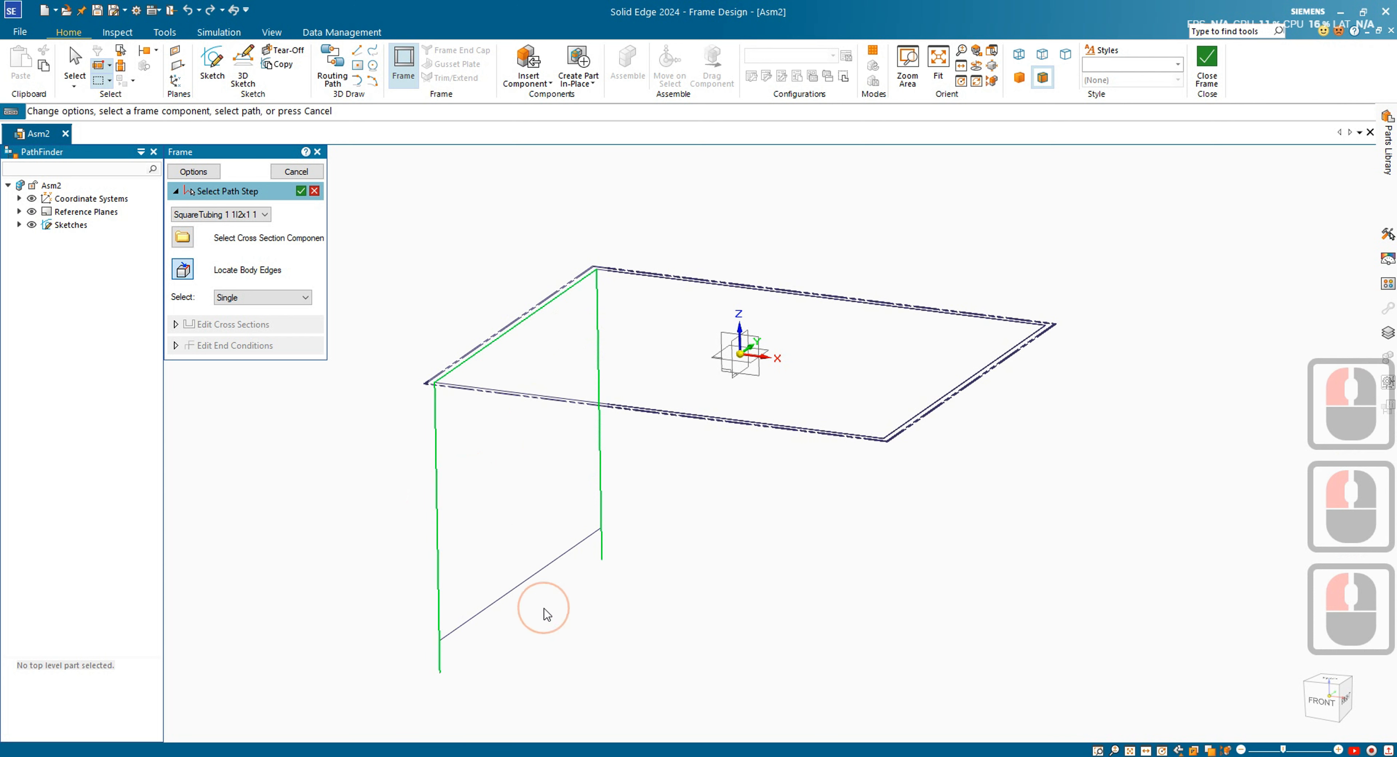
left_click(532, 573)
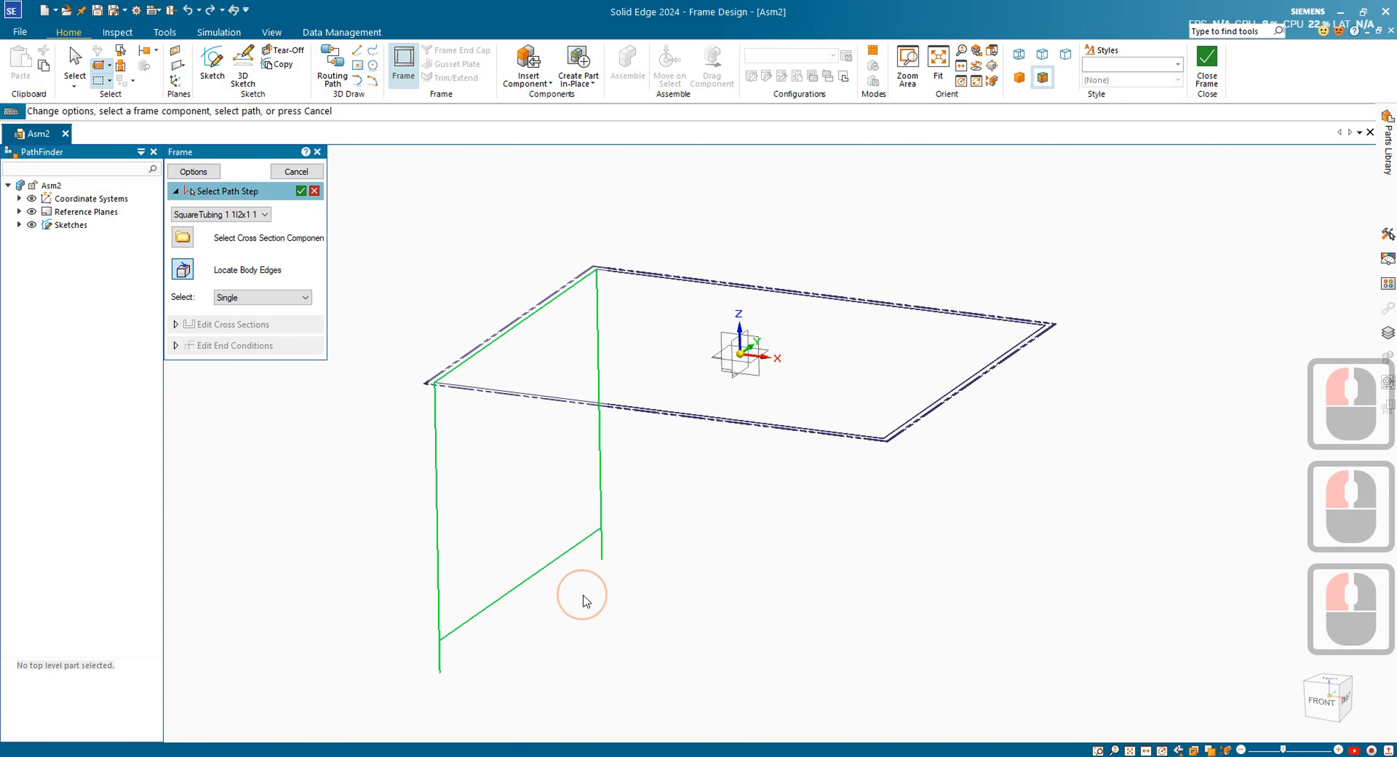
right_click(597, 562)
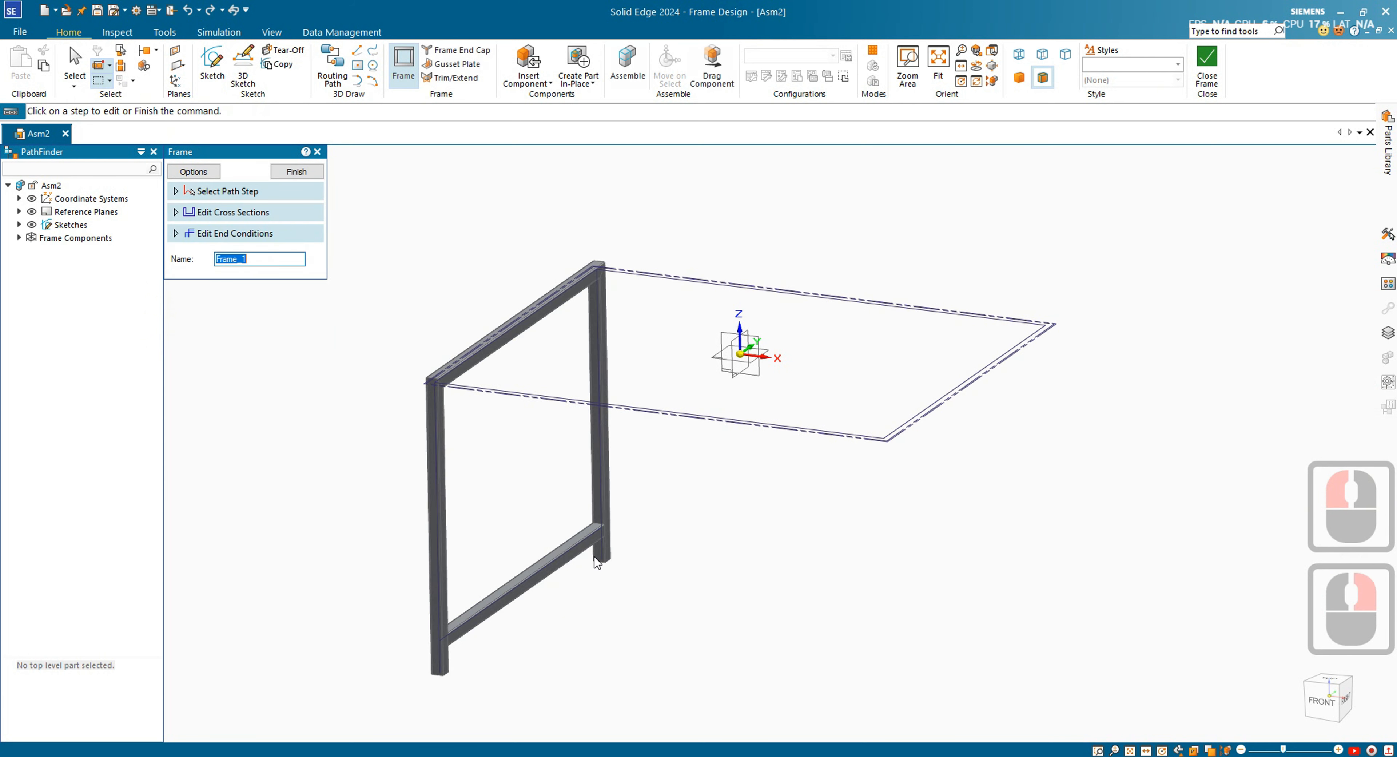
- Set the frame's corner treatment to butt joints with the first axis-priority option, apply it and inspect the corners
left_click(193, 172)
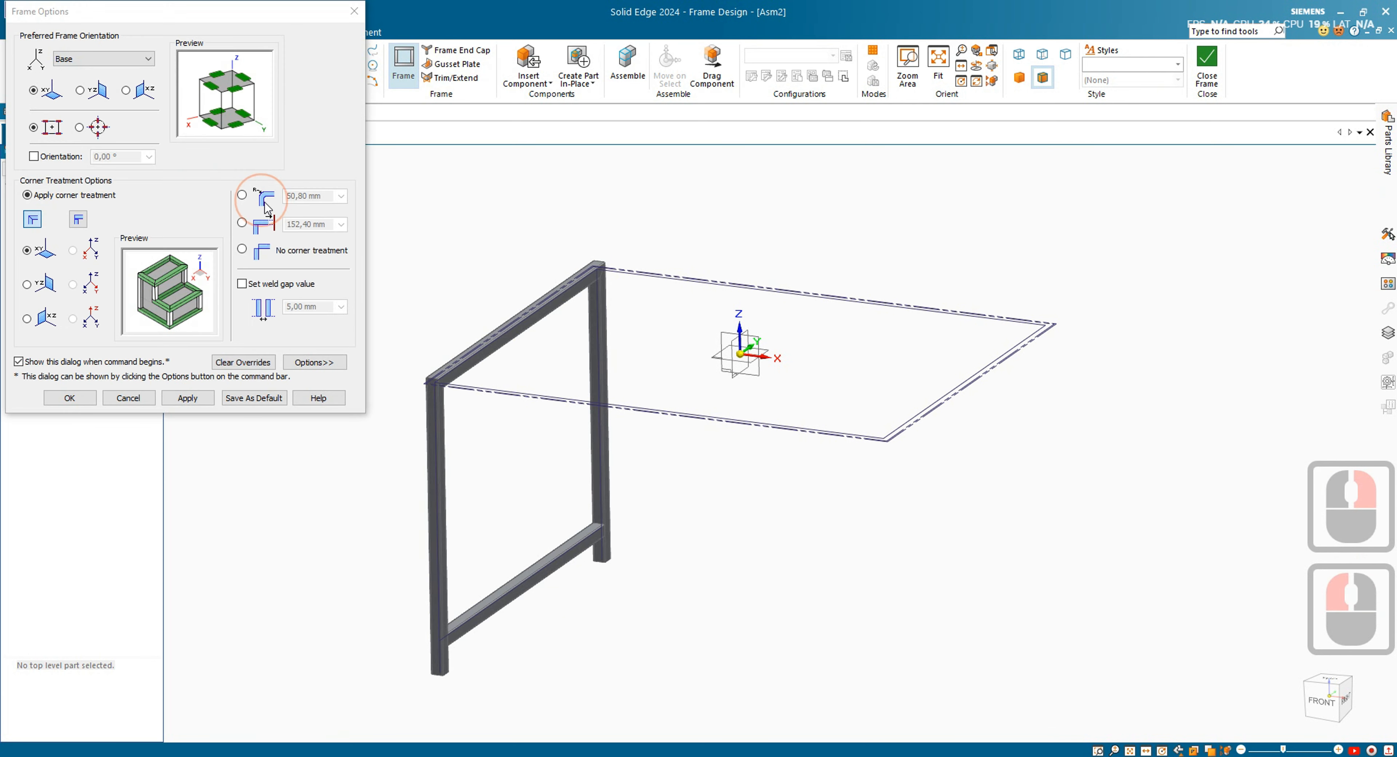
left_click(76, 222)
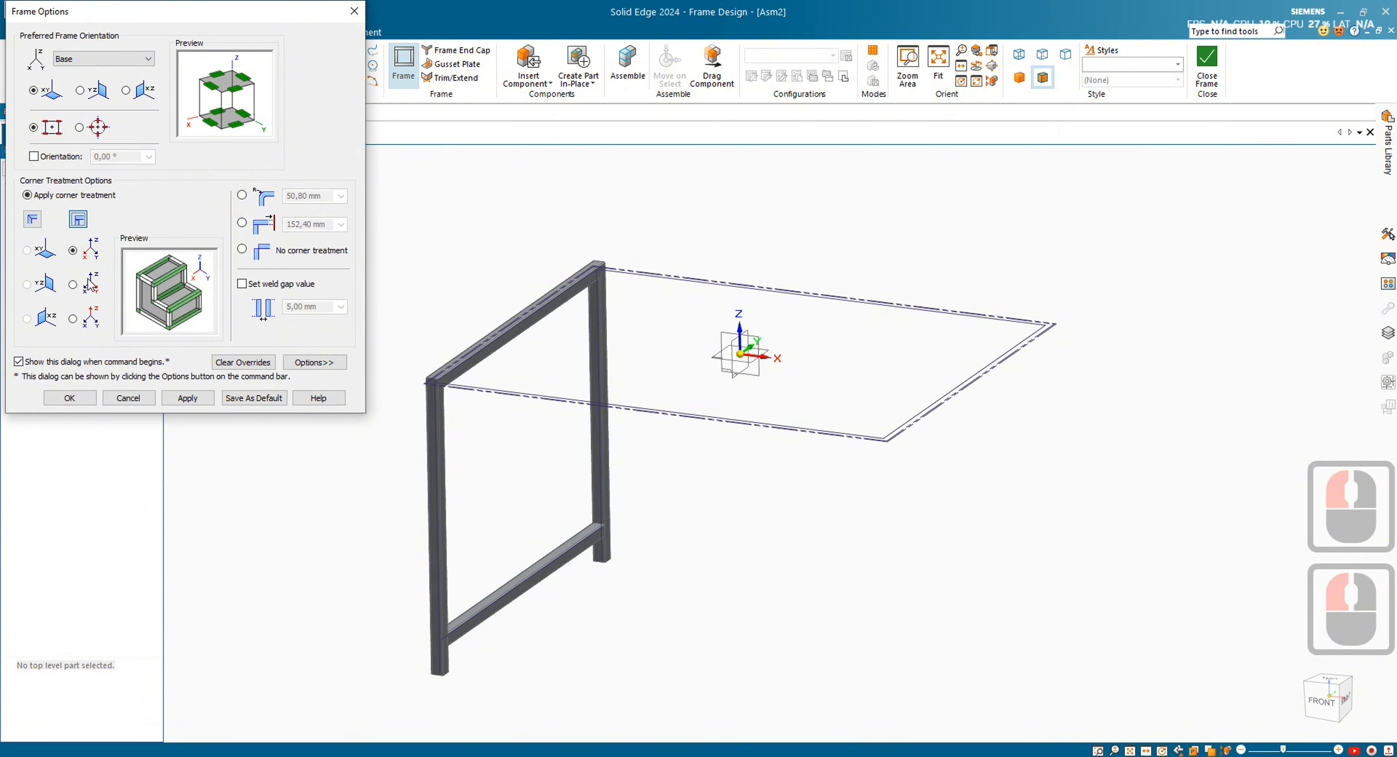
left_click(199, 401)
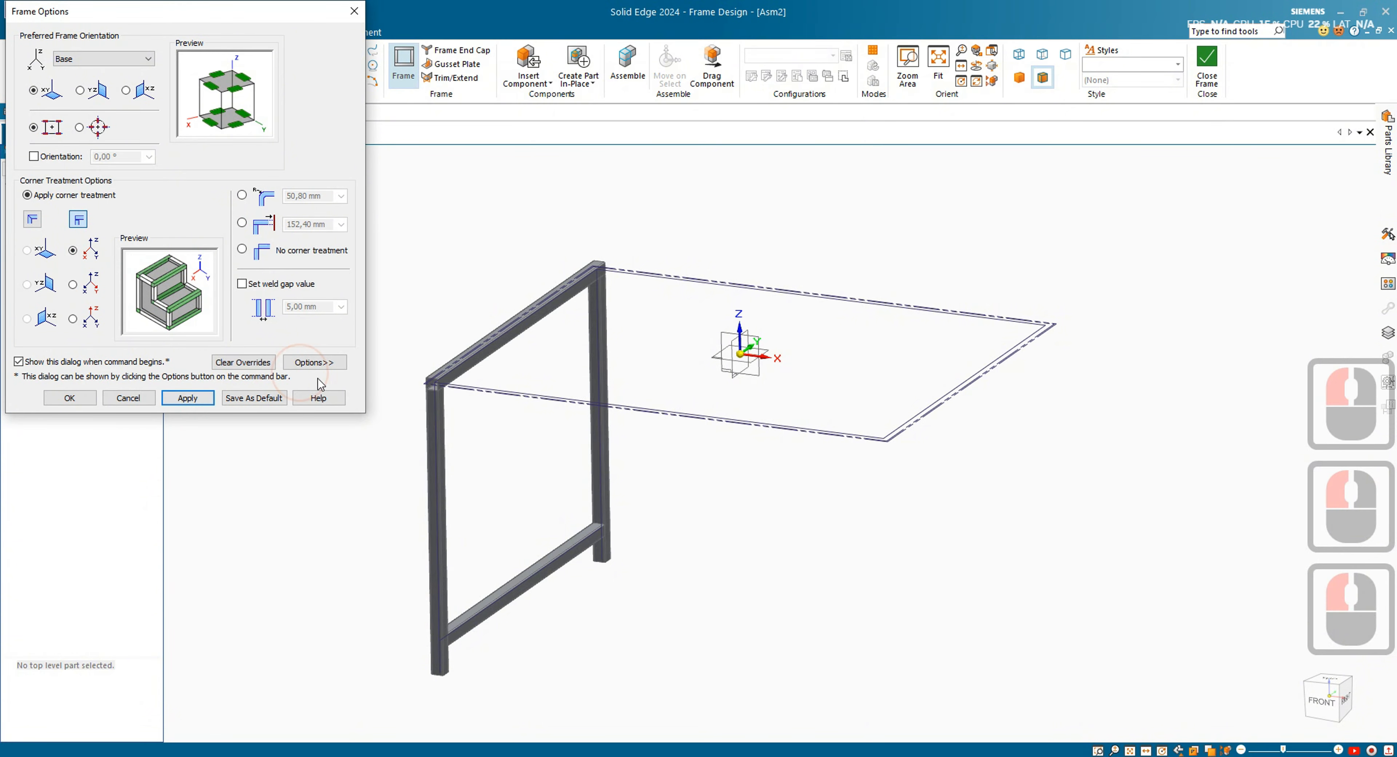
scroll(483, 369, "up", 11)
scroll(746, 217, "down", 9)
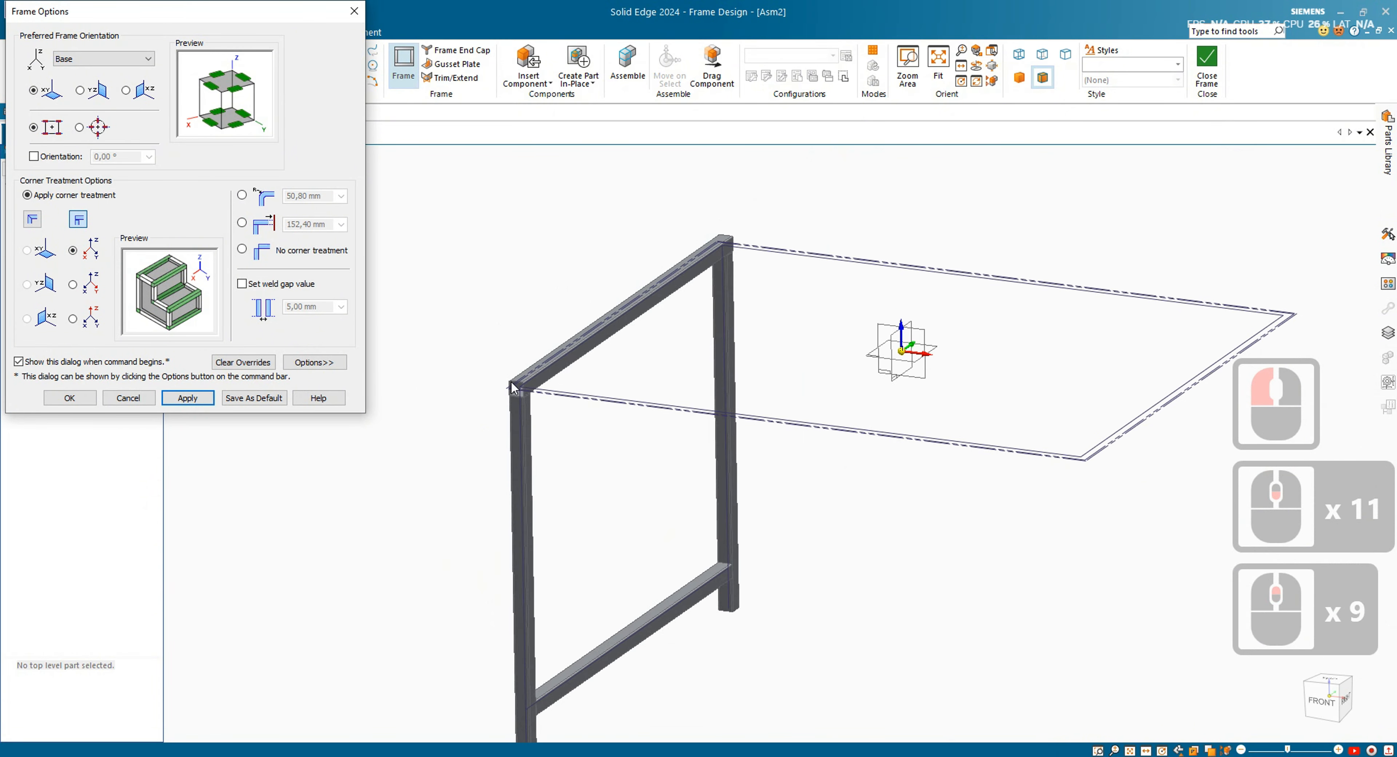
scroll(746, 212, "up", 4)
scroll(749, 228, "down", 5)
scroll(603, 452, "up", 2)
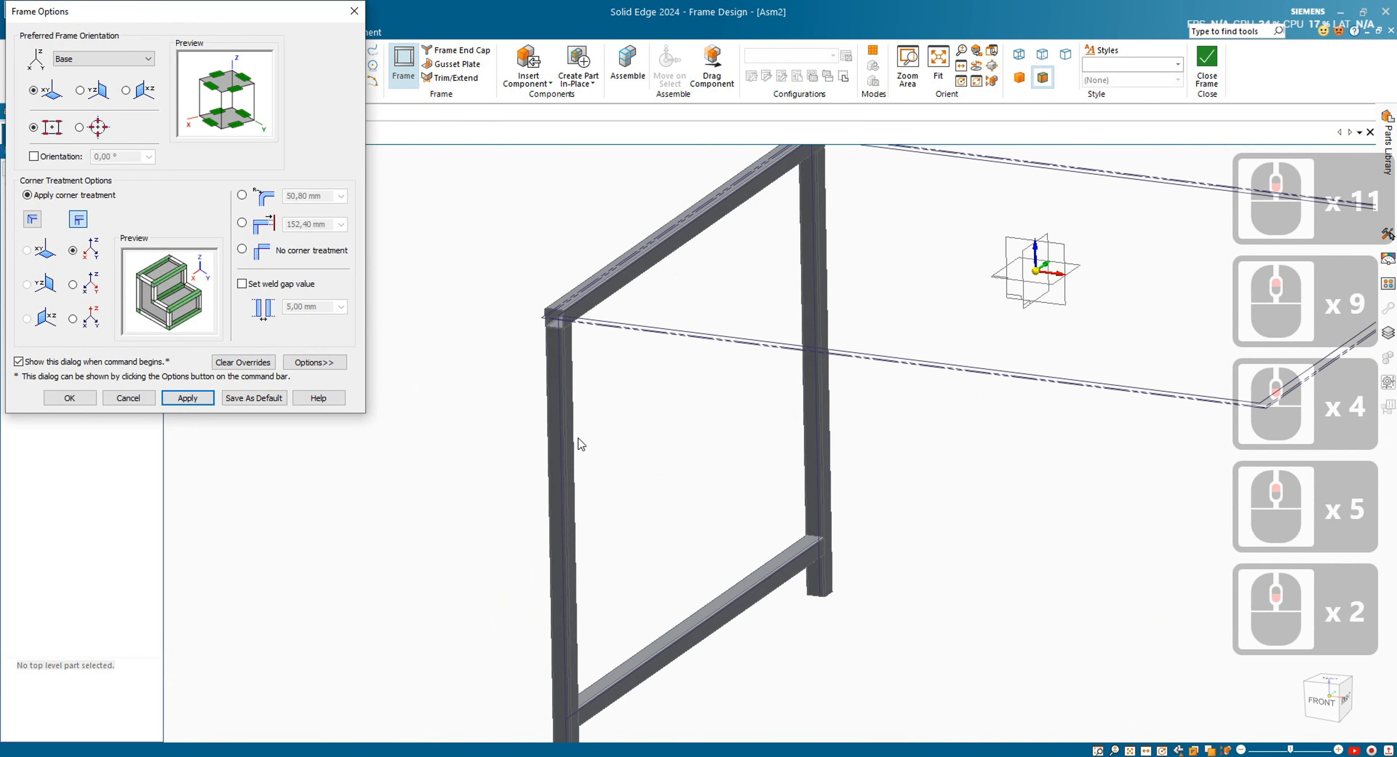
left_click(160, 352)
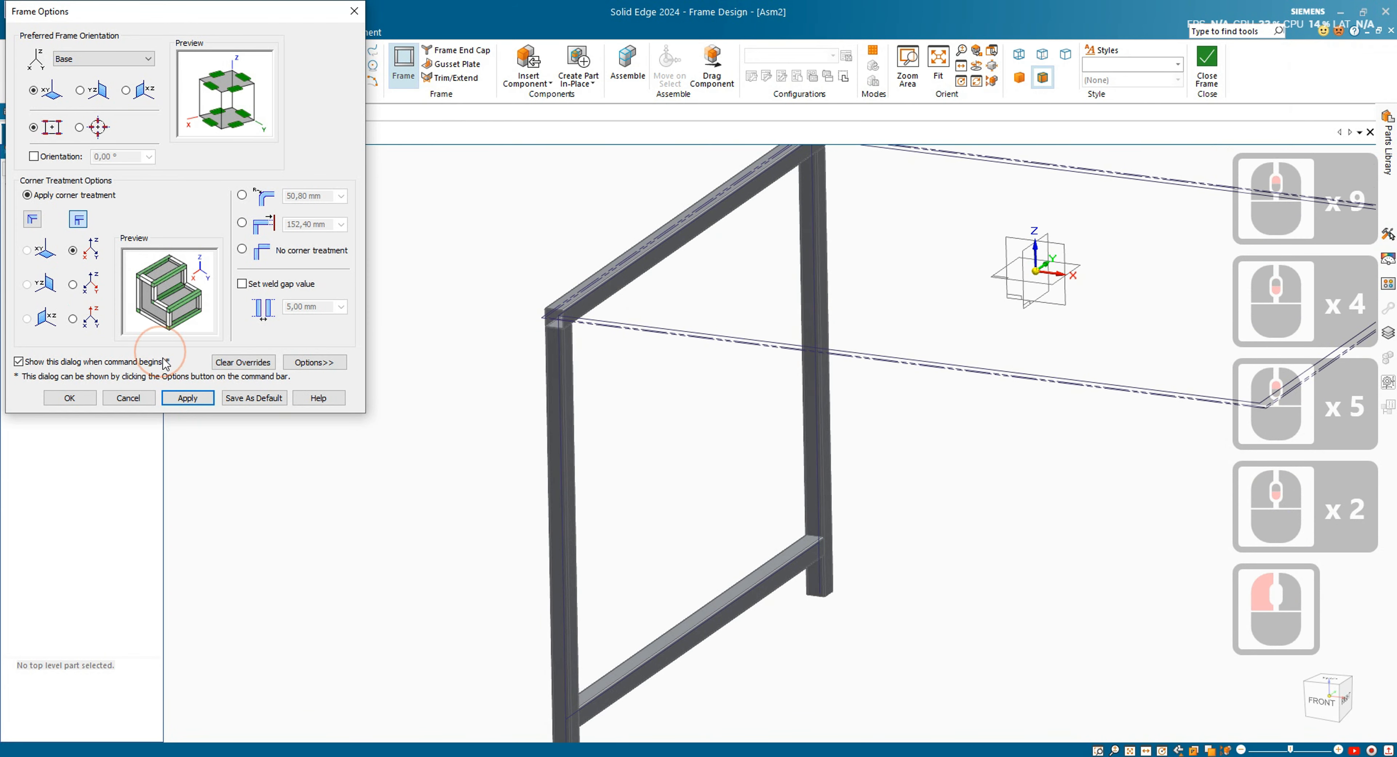
- Try the second axis-priority option for the frame's butt corners and inspect the result
left_click(73, 283)
left_click(187, 398)
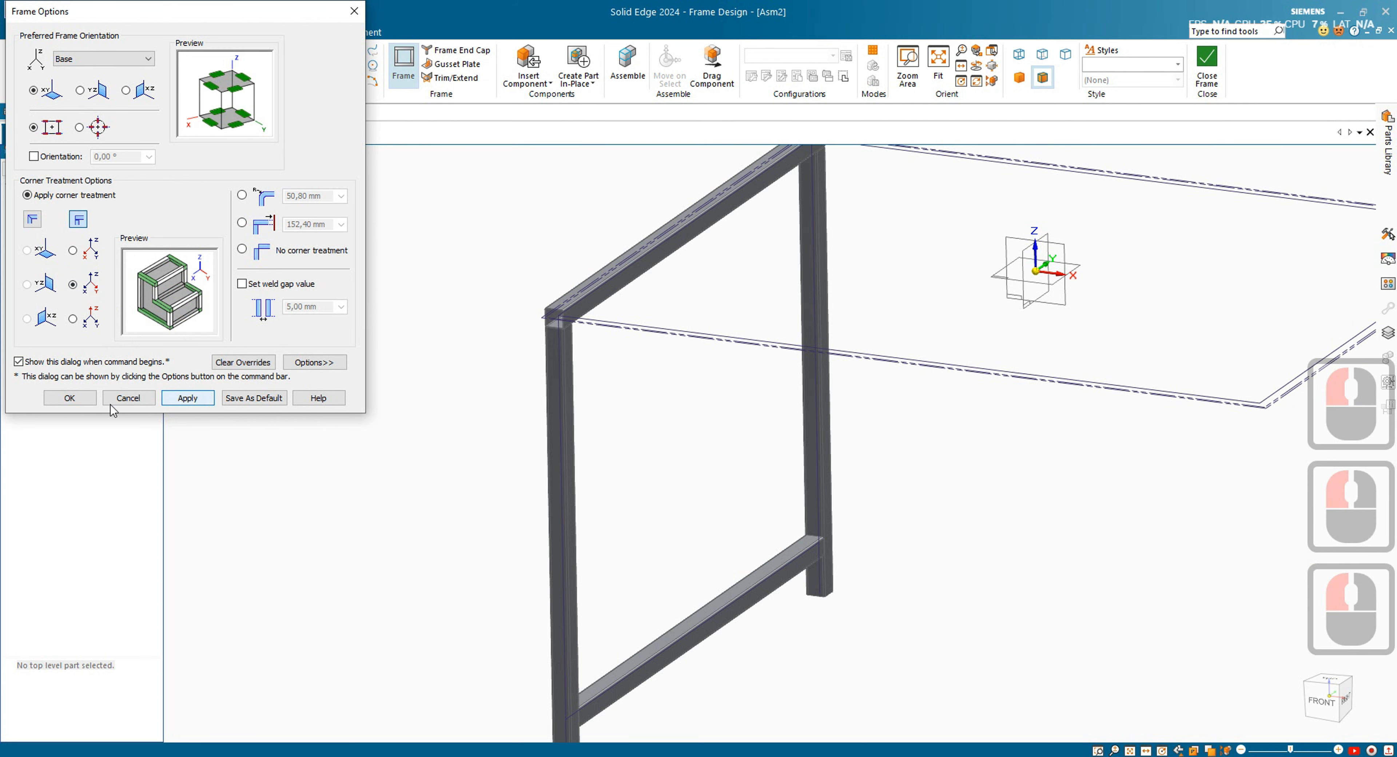
scroll(832, 301, "up", 3)
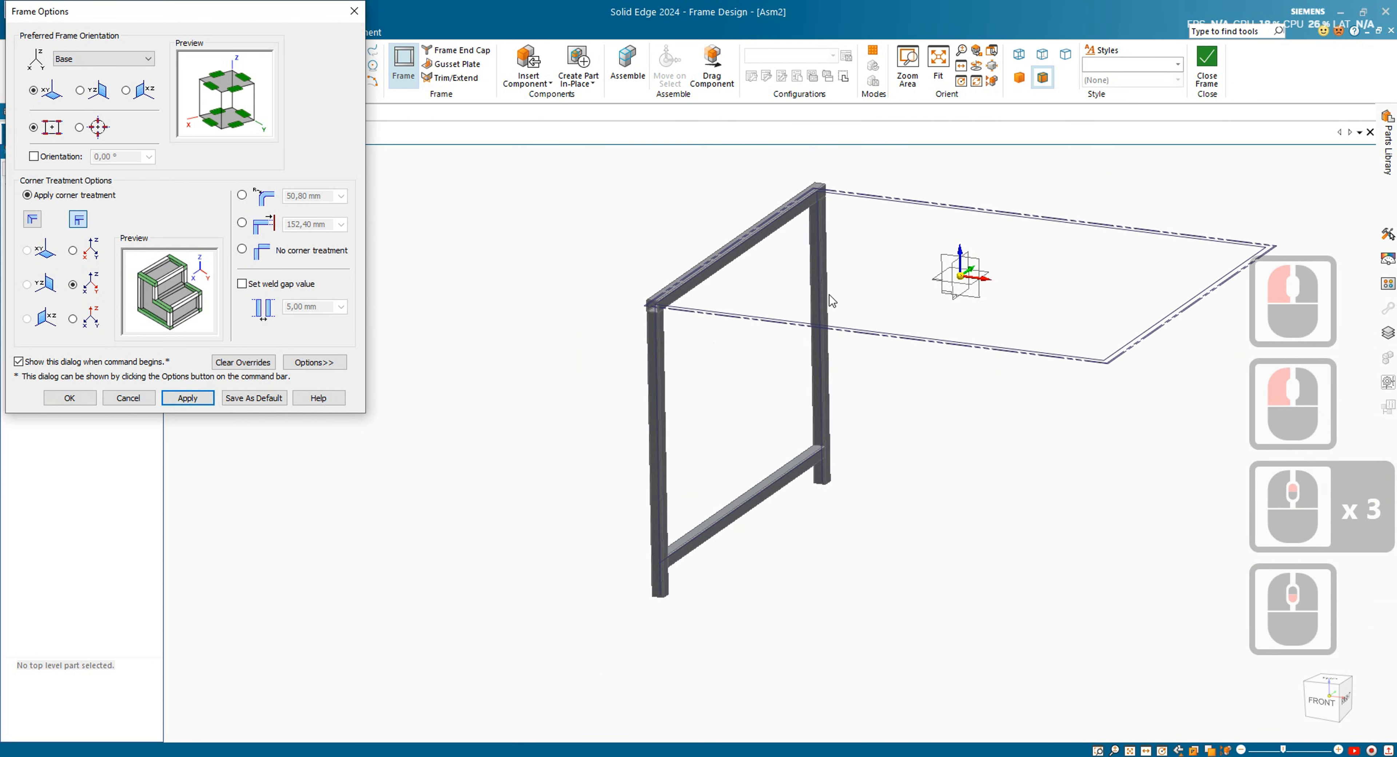
- Apply the third axis-priority option to the frame's butt corners, inspect them and accept the frame options
left_click(73, 319)
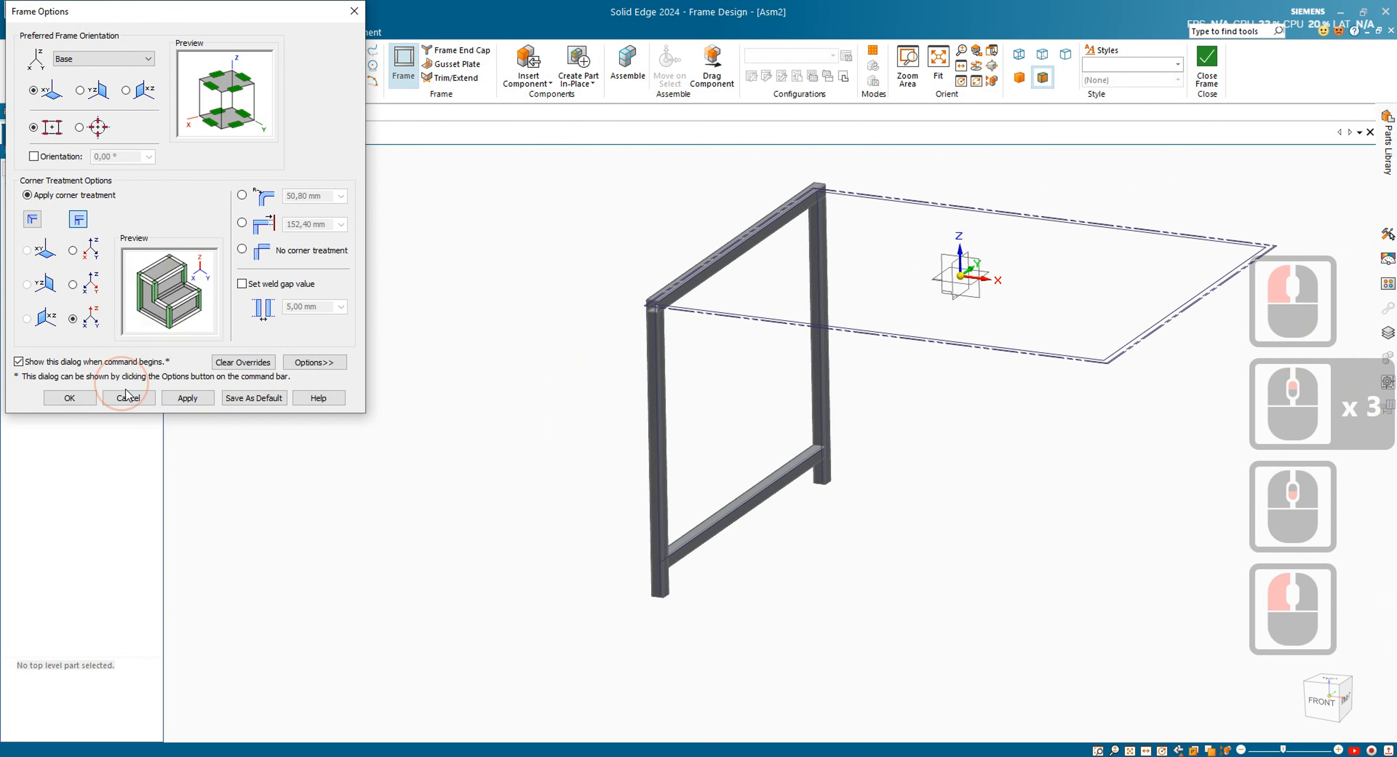
left_click(198, 403)
scroll(673, 290, "down", 13)
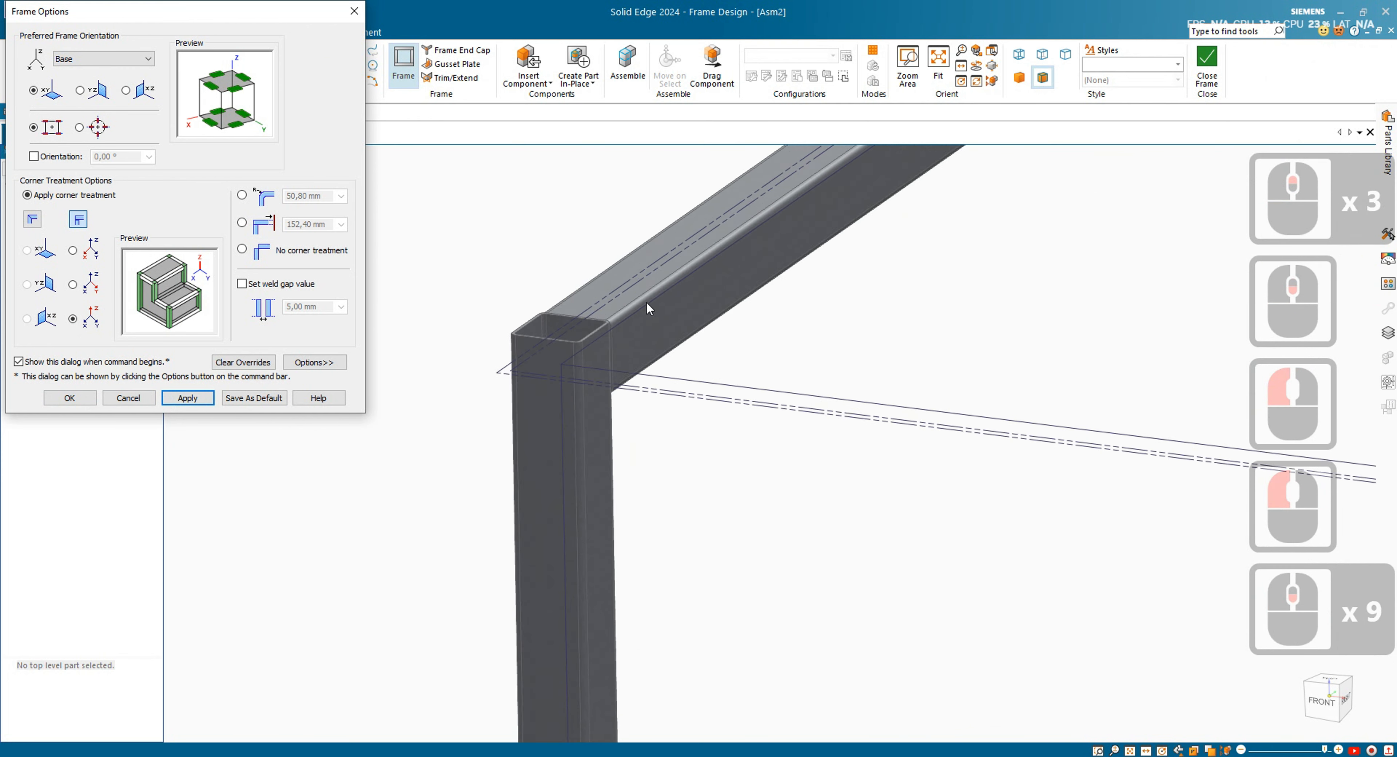
scroll(582, 323, "up", 7)
scroll(583, 323, "up", 3)
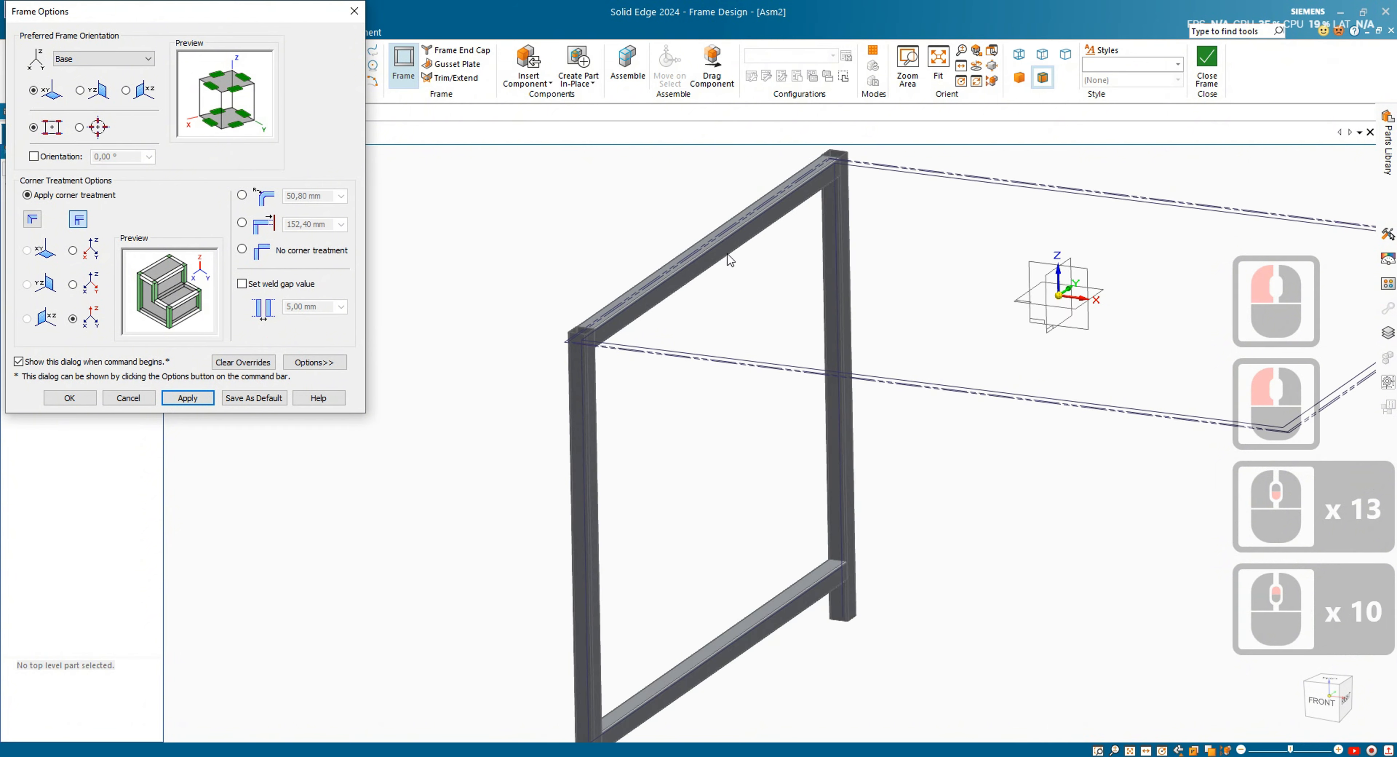
middle_click_drag(570, 467, 501, 439)
scroll(501, 439, "down", 1)
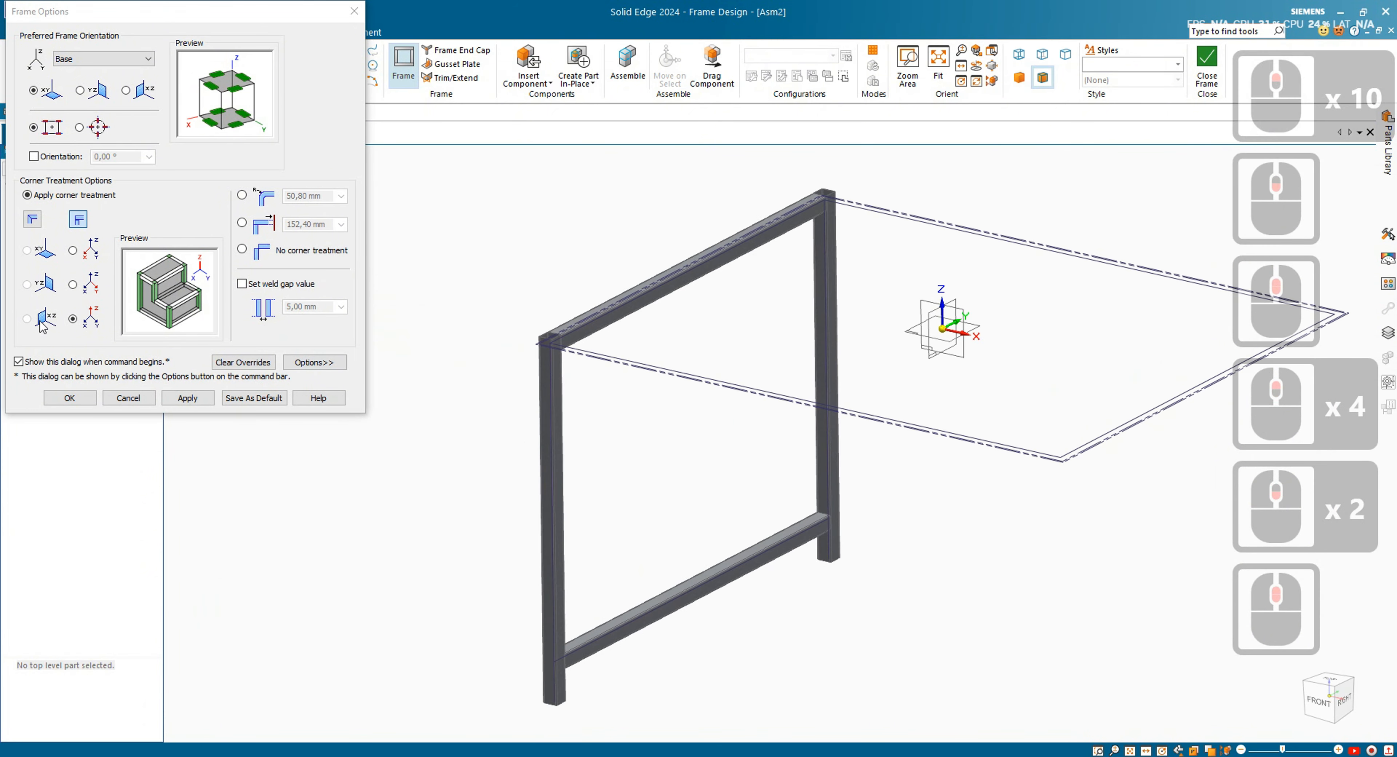
left_click(70, 398)
middle_click(584, 363)
middle_click(584, 363)
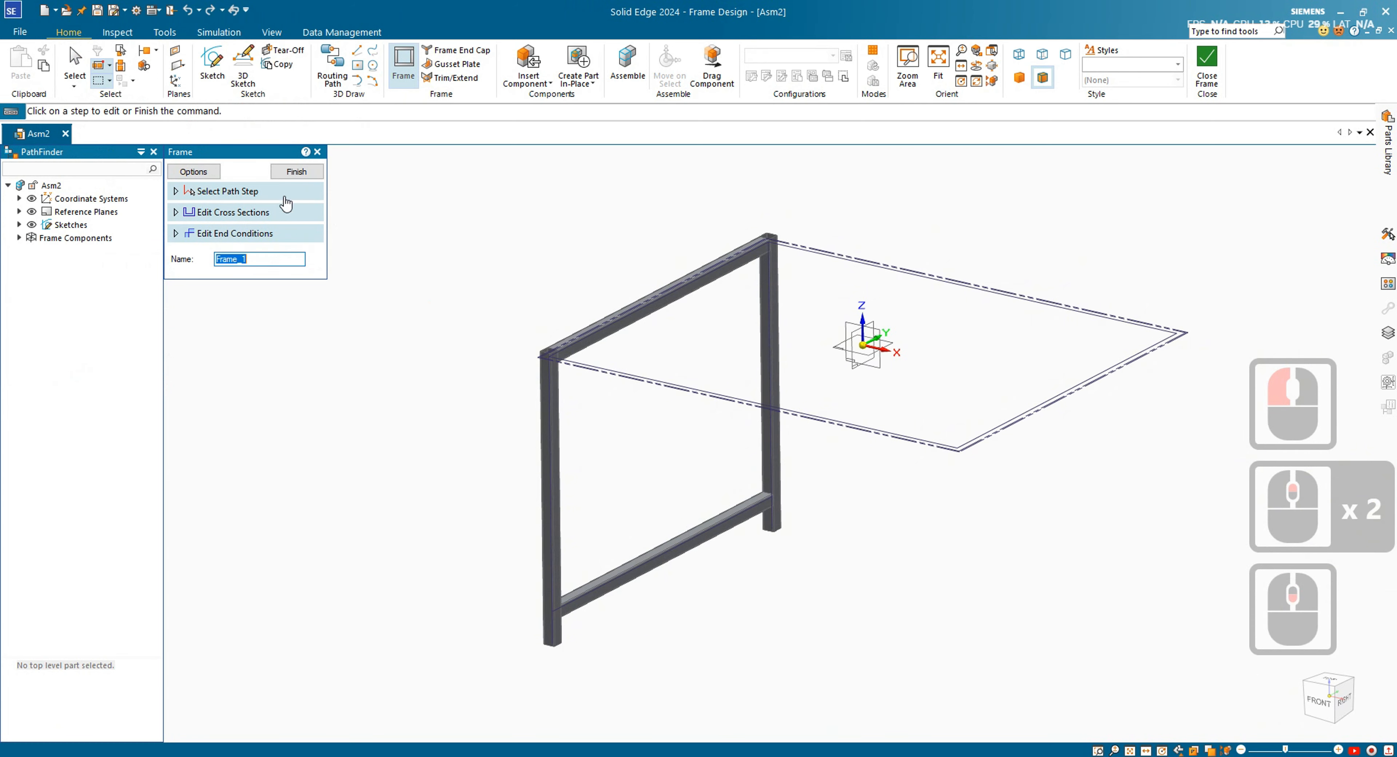
- Complete the frame, dismiss the options for another one and close the Frame design environment
left_click(393, 66)
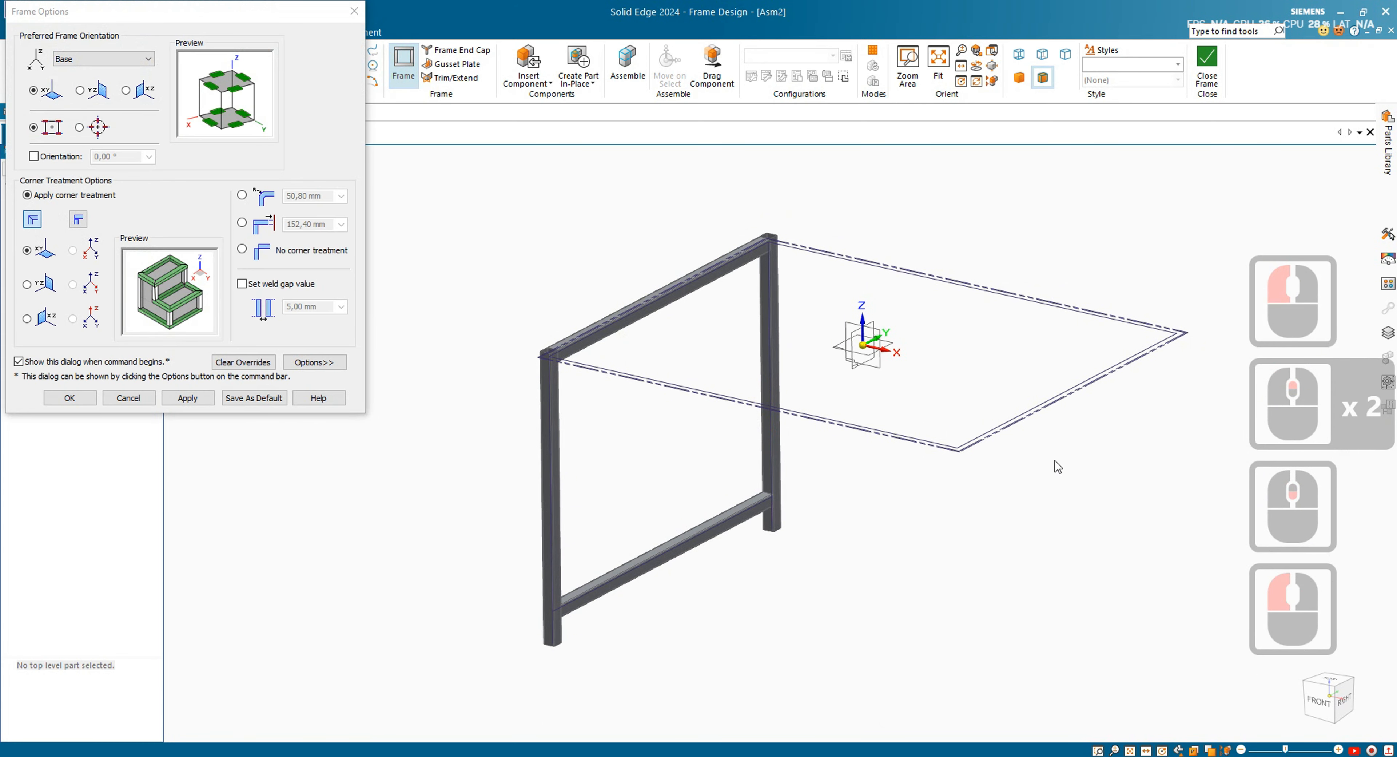
left_click(355, 11)
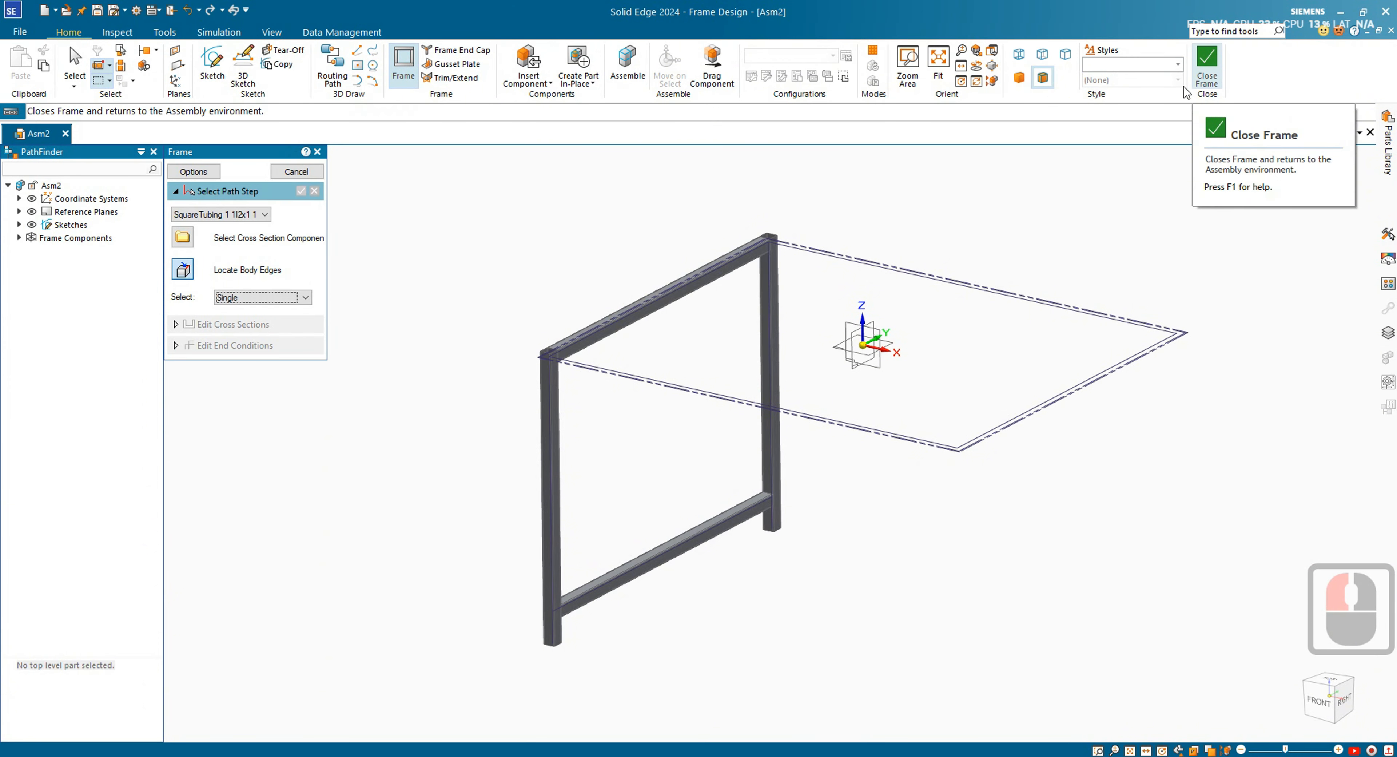
middle_click_drag(868, 520, 878, 443)
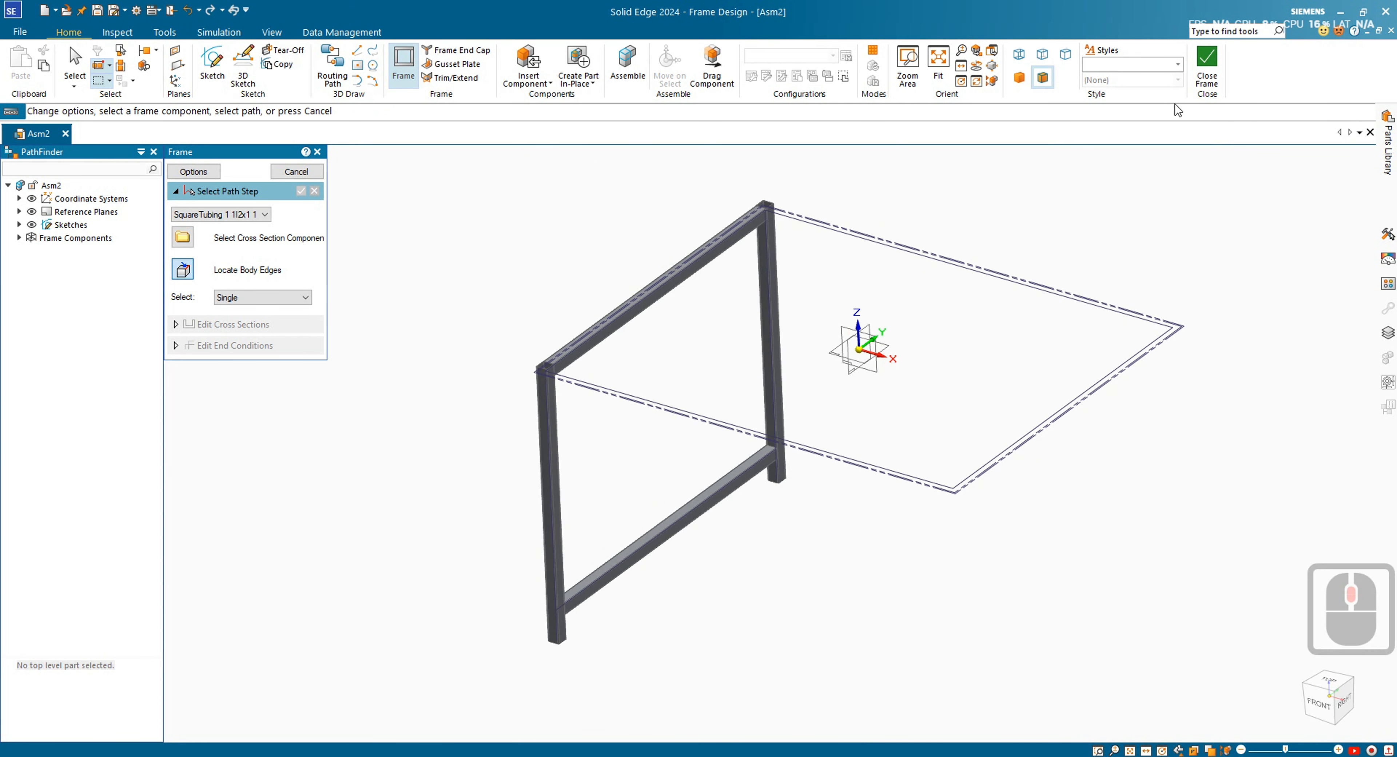
left_click(1205, 67)
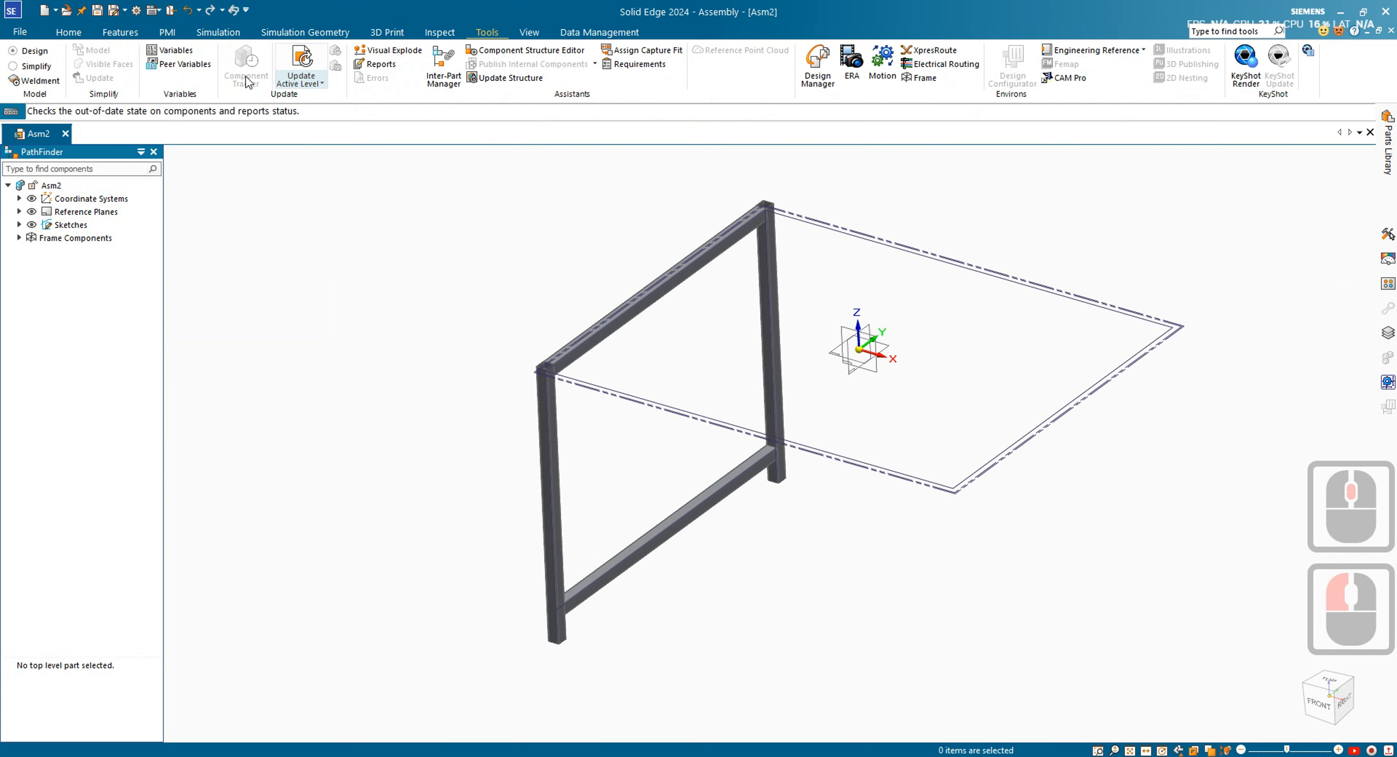
- Start Mirror Components with all four tubes of the side frame selected and accept the selection
left_click(120, 33)
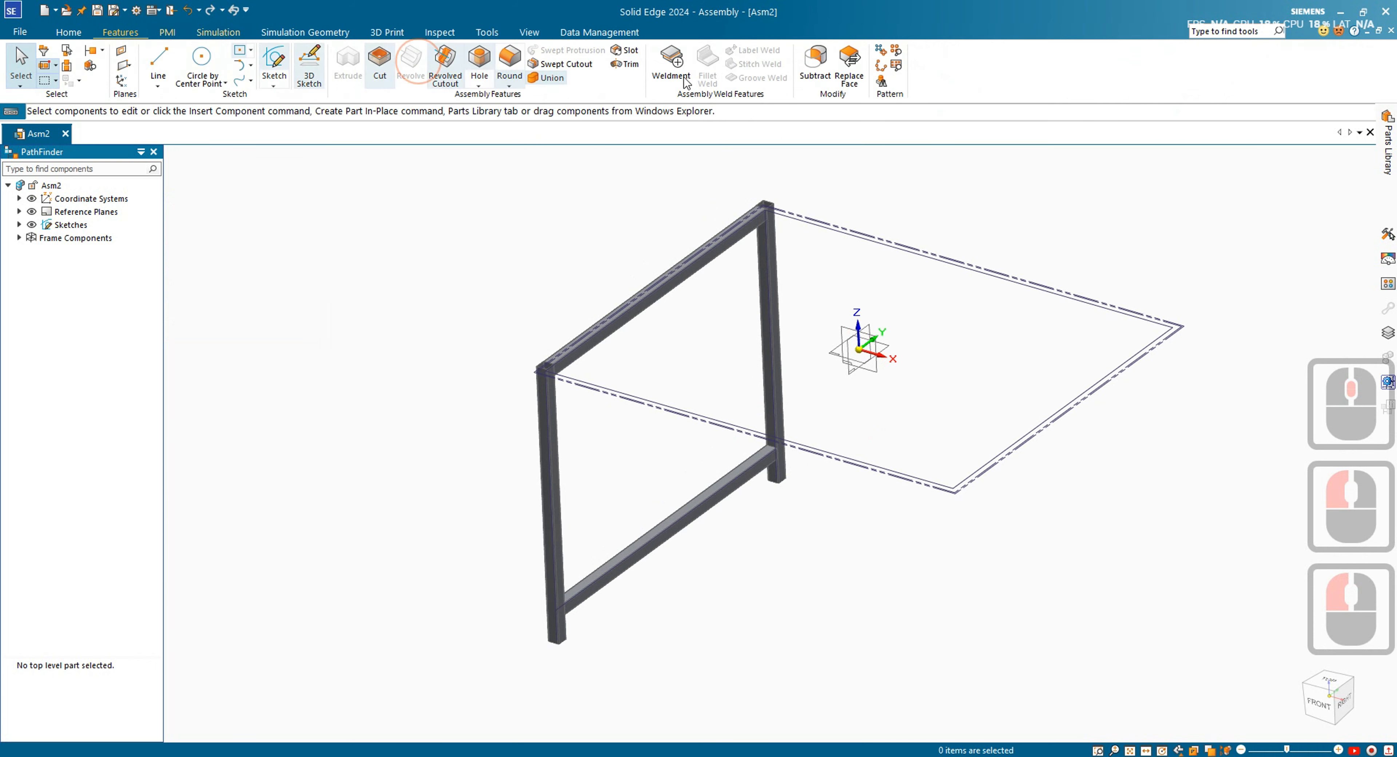
left_click(76, 38)
middle_click(663, 234)
middle_click(663, 233)
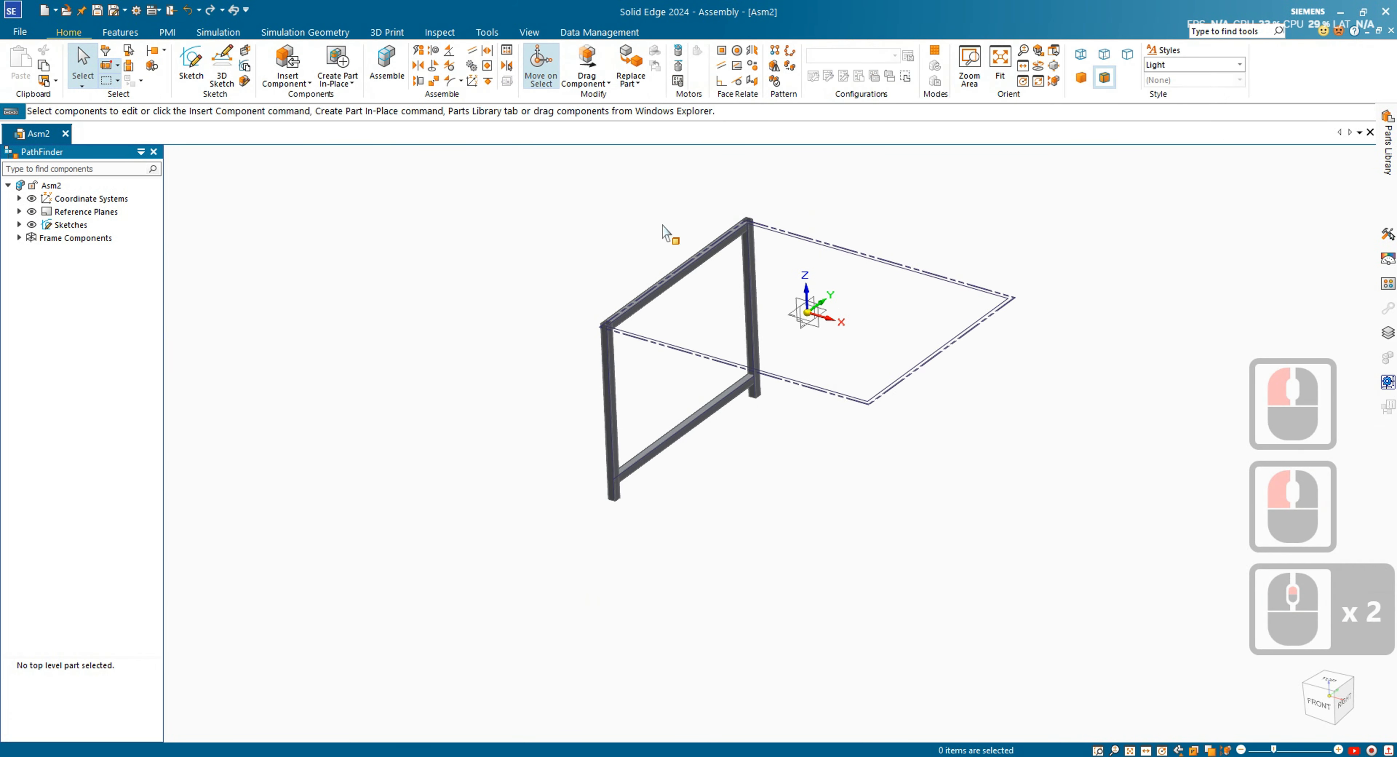
left_click_drag(611, 268, 846, 504)
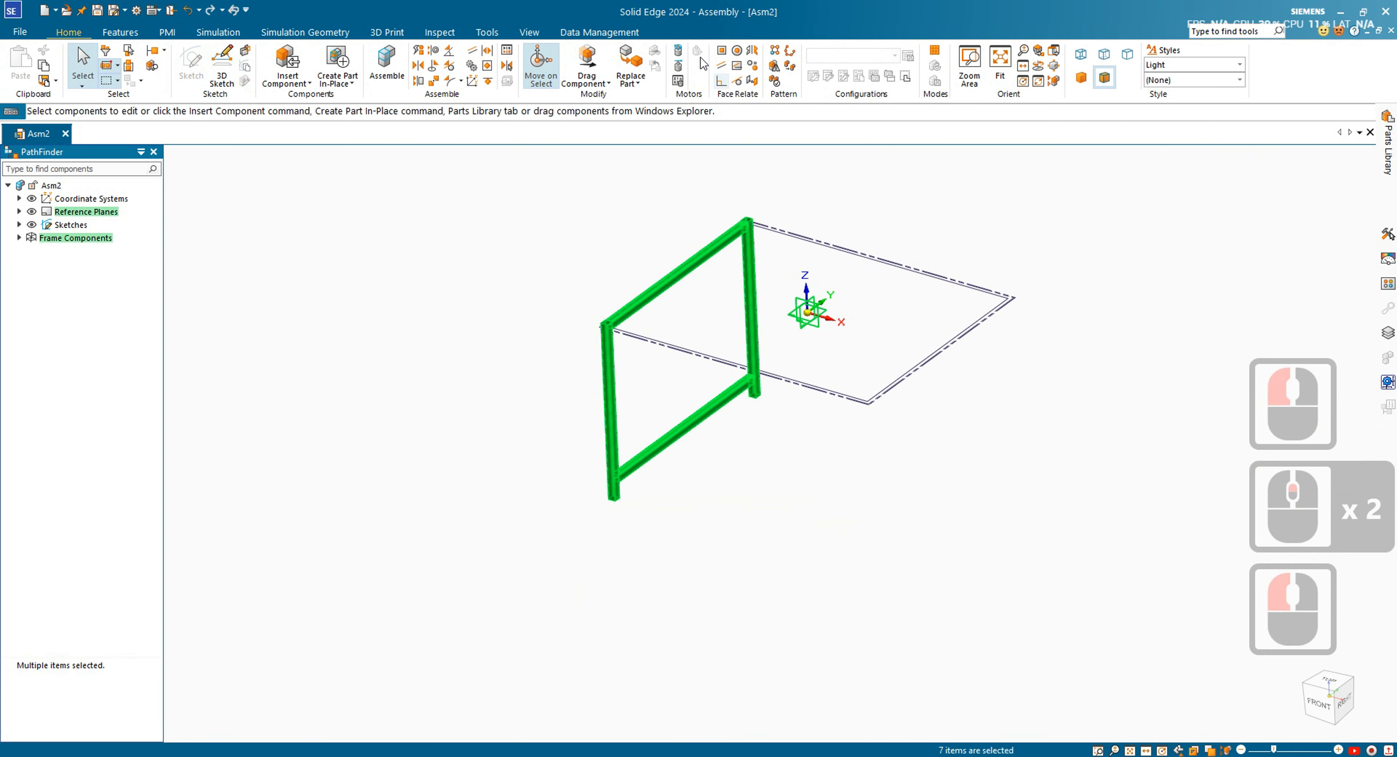
left_click(773, 74)
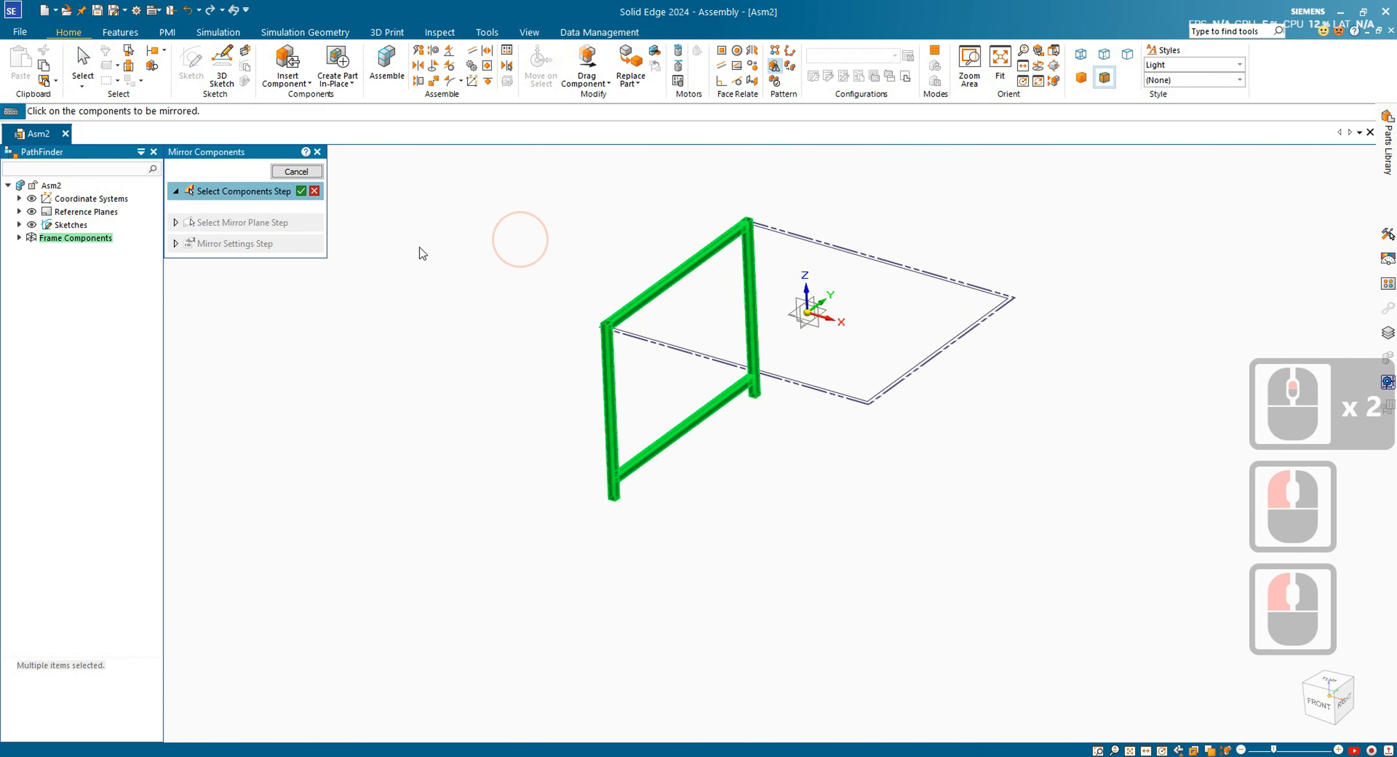
left_click(302, 191)
- Mirror the side frame about the YZ reference plane with the default component actions and finish the mirror
scroll(812, 298, "up", 10)
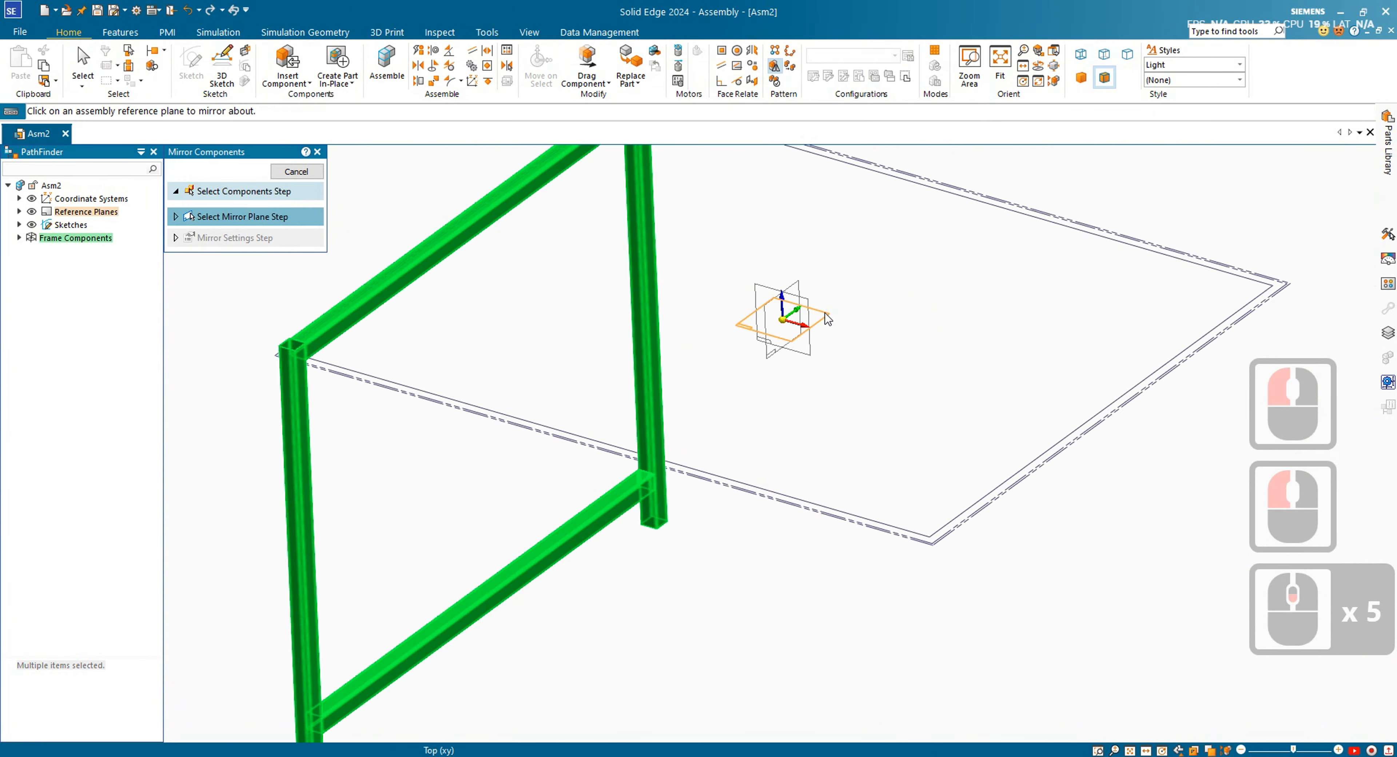
scroll(812, 298, "down", 2)
scroll(781, 270, "down", 2)
left_click(780, 270)
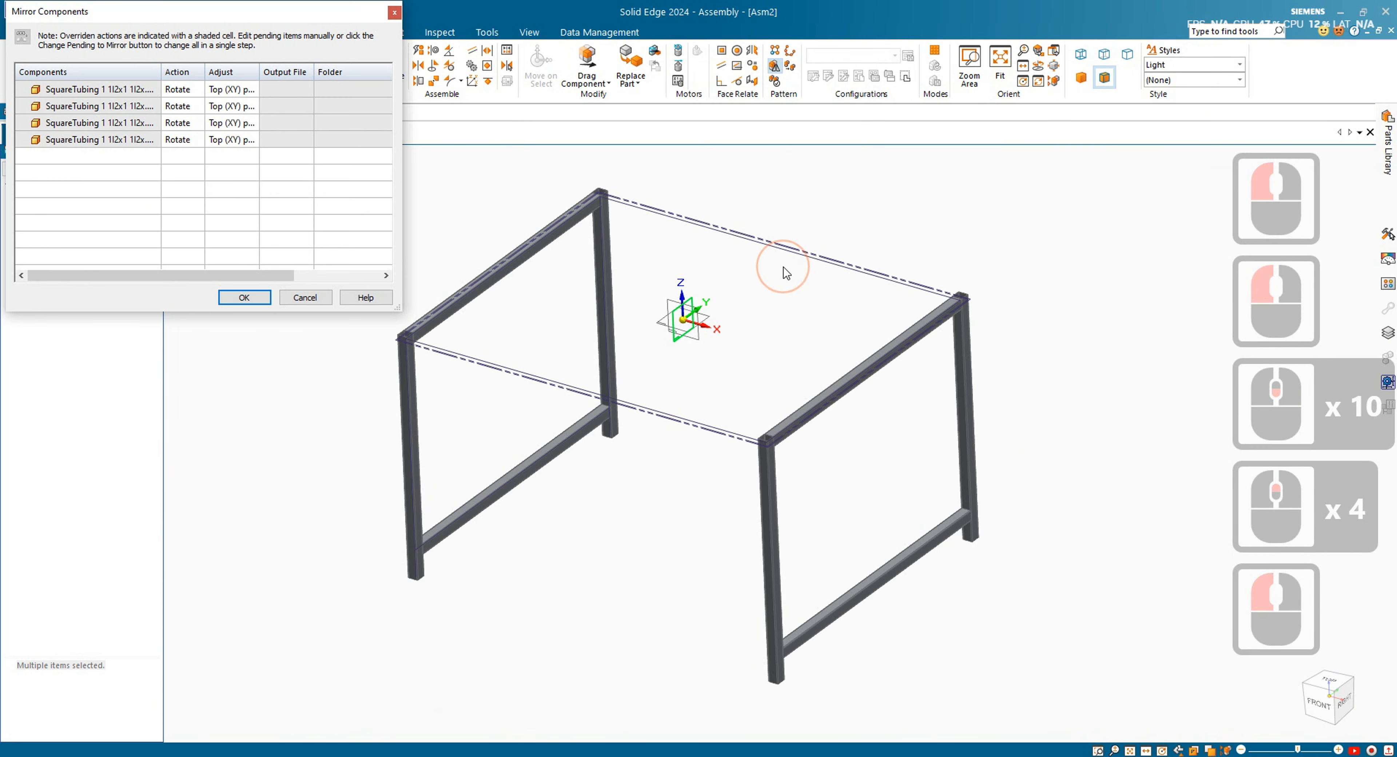
left_click(243, 297)
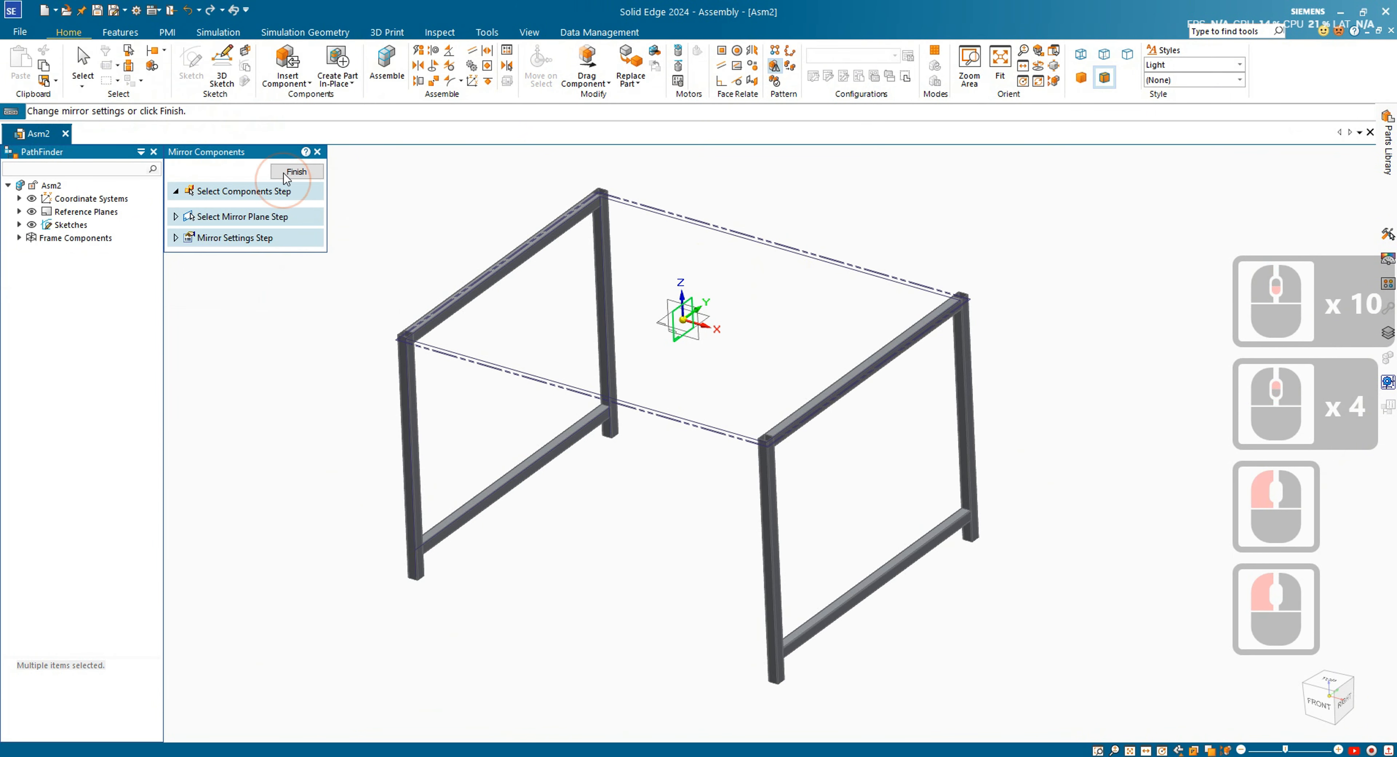
left_click(299, 173)
middle_click_drag(846, 504, 872, 516)
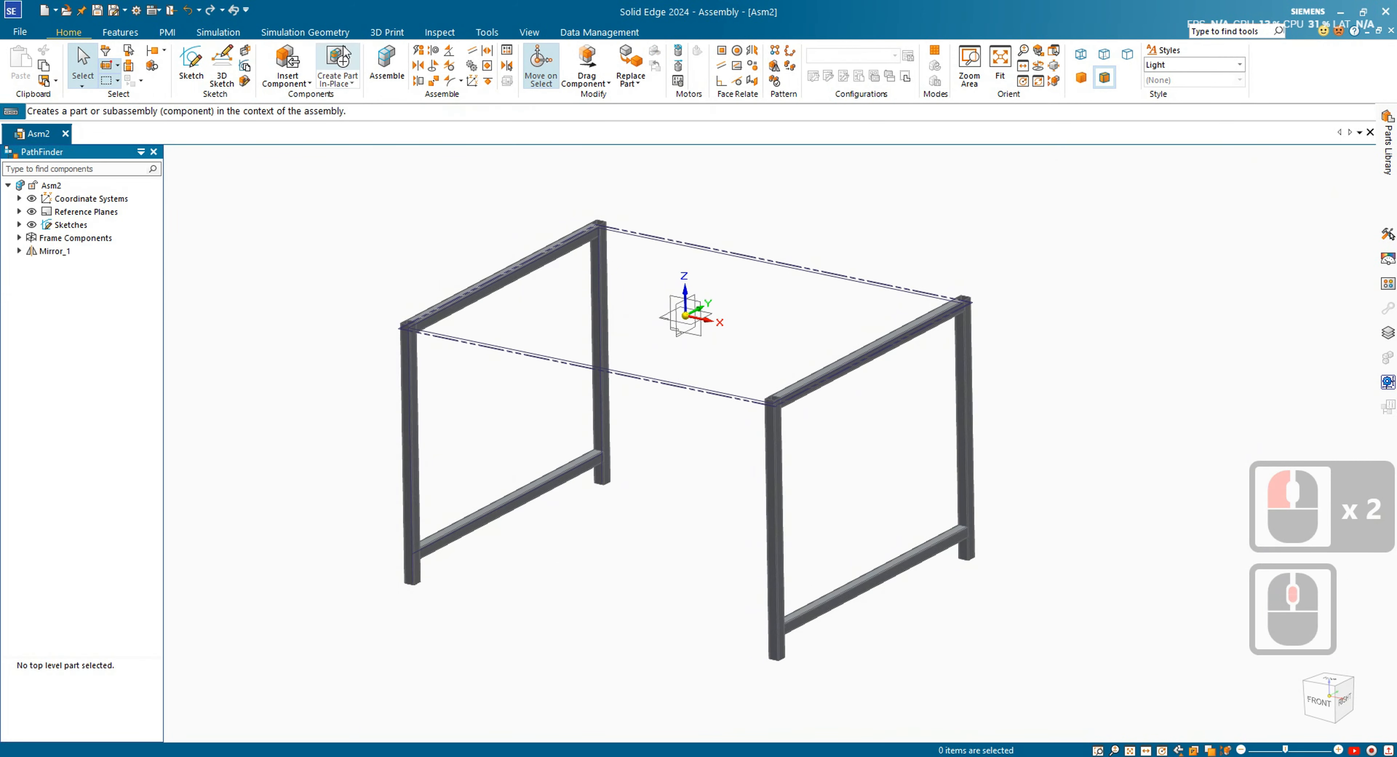
- Switch the assembly back to the Frame design environment
left_click(487, 33)
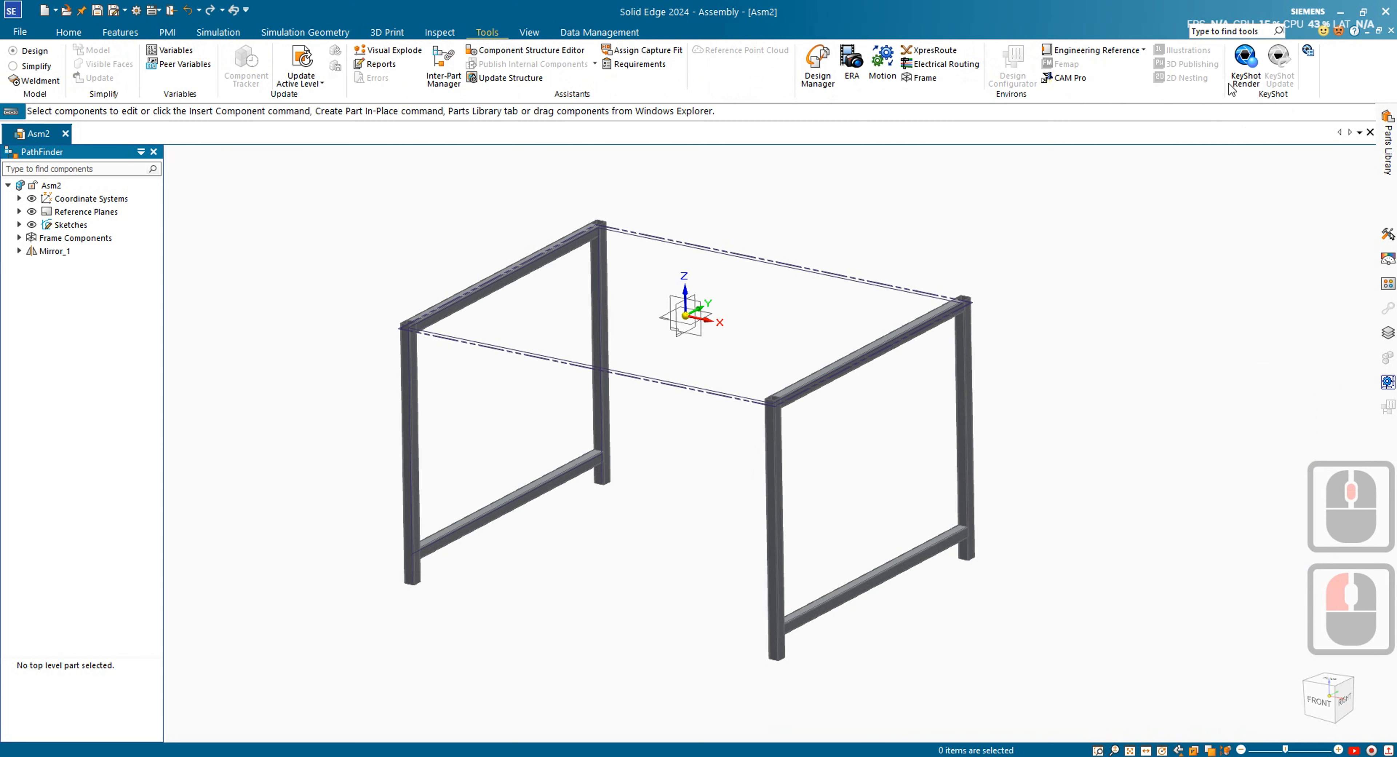
left_click(929, 74)
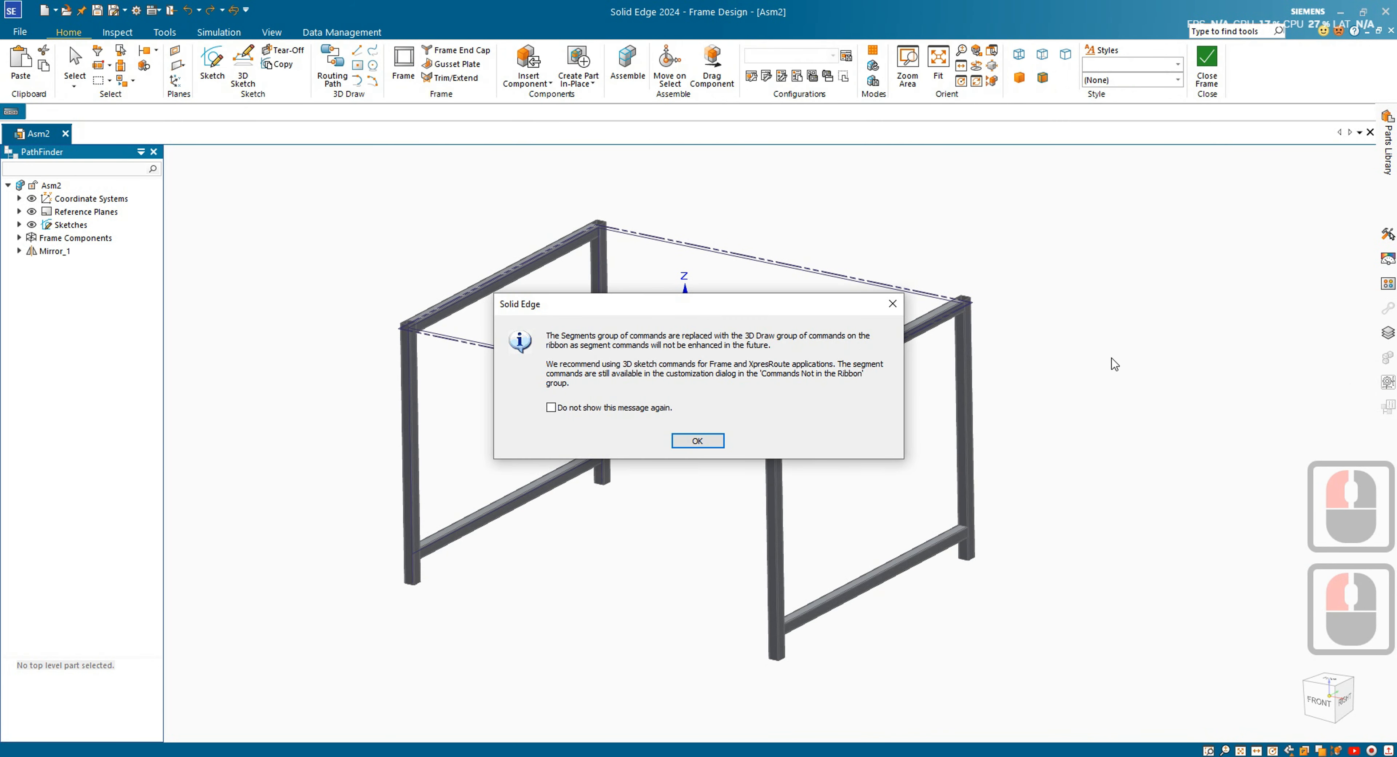
left_click(698, 441)
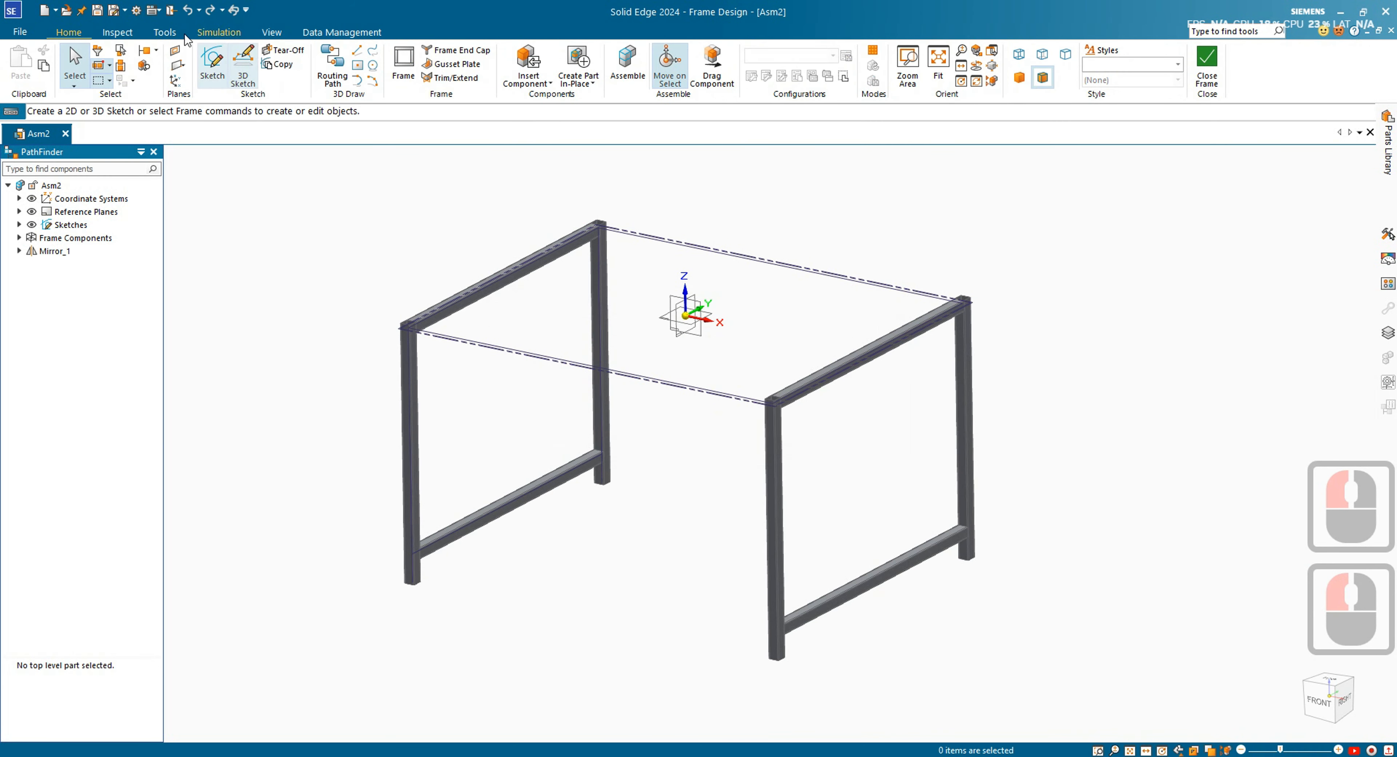
- Create a SquareTubing frame with the current options along the innermost rectangle's two edges parallel to X
left_click(407, 61)
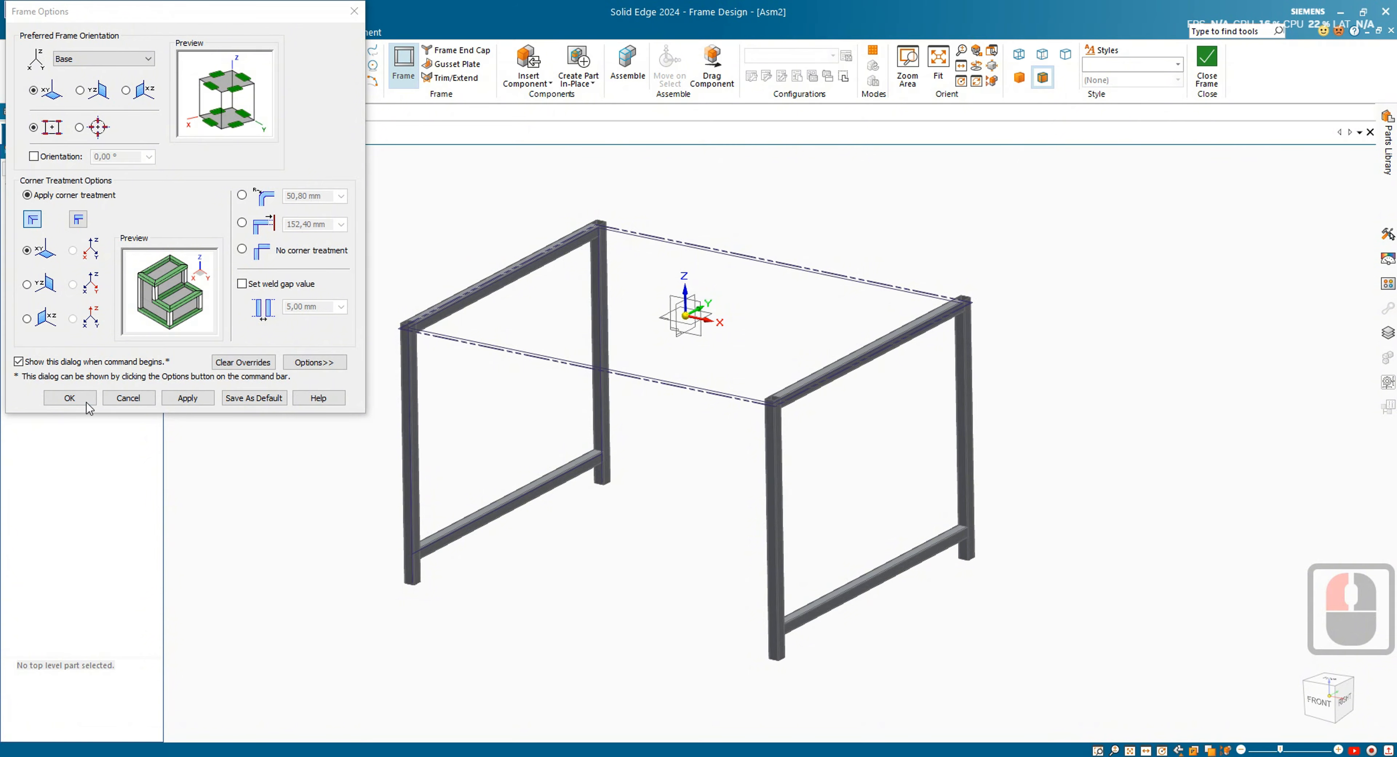
left_click(69, 398)
left_click(767, 268)
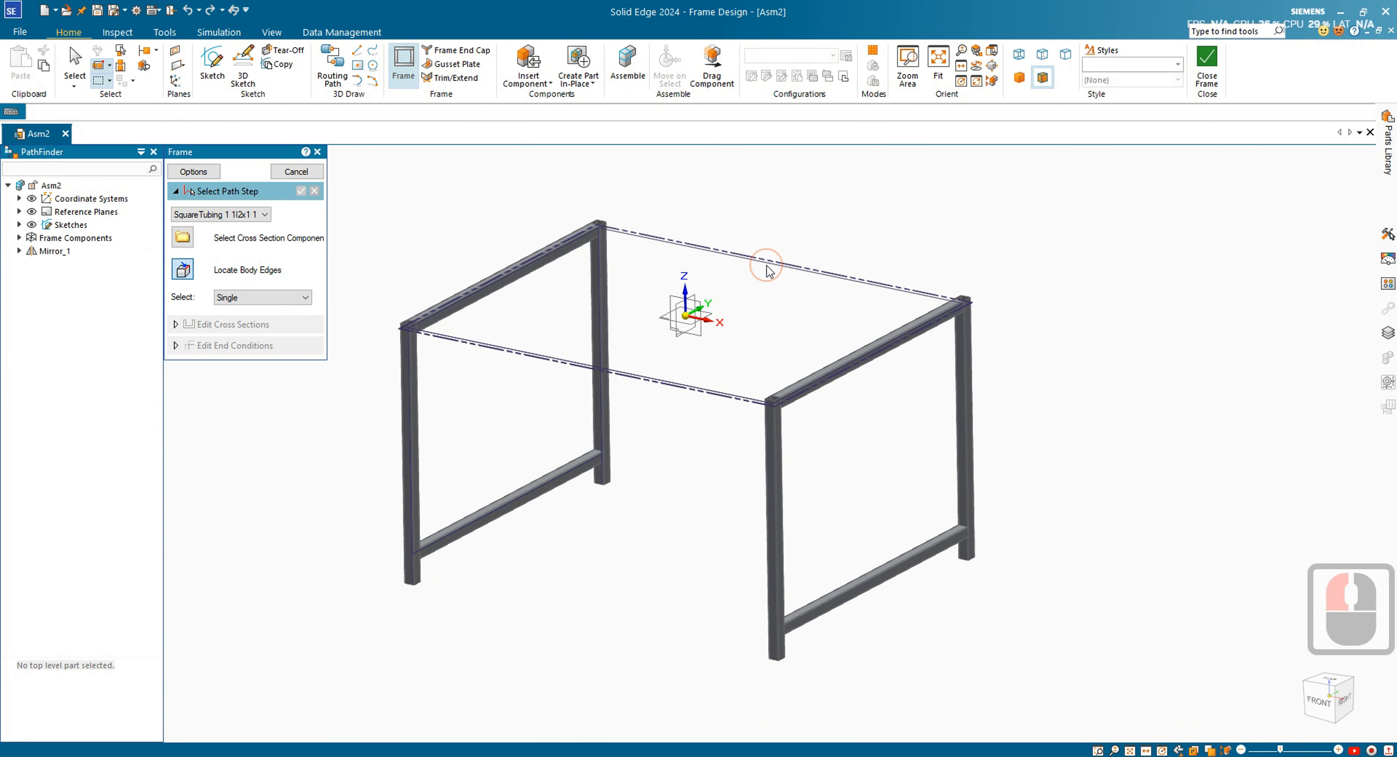
left_click(726, 372)
left_click(715, 395)
right_click(715, 395)
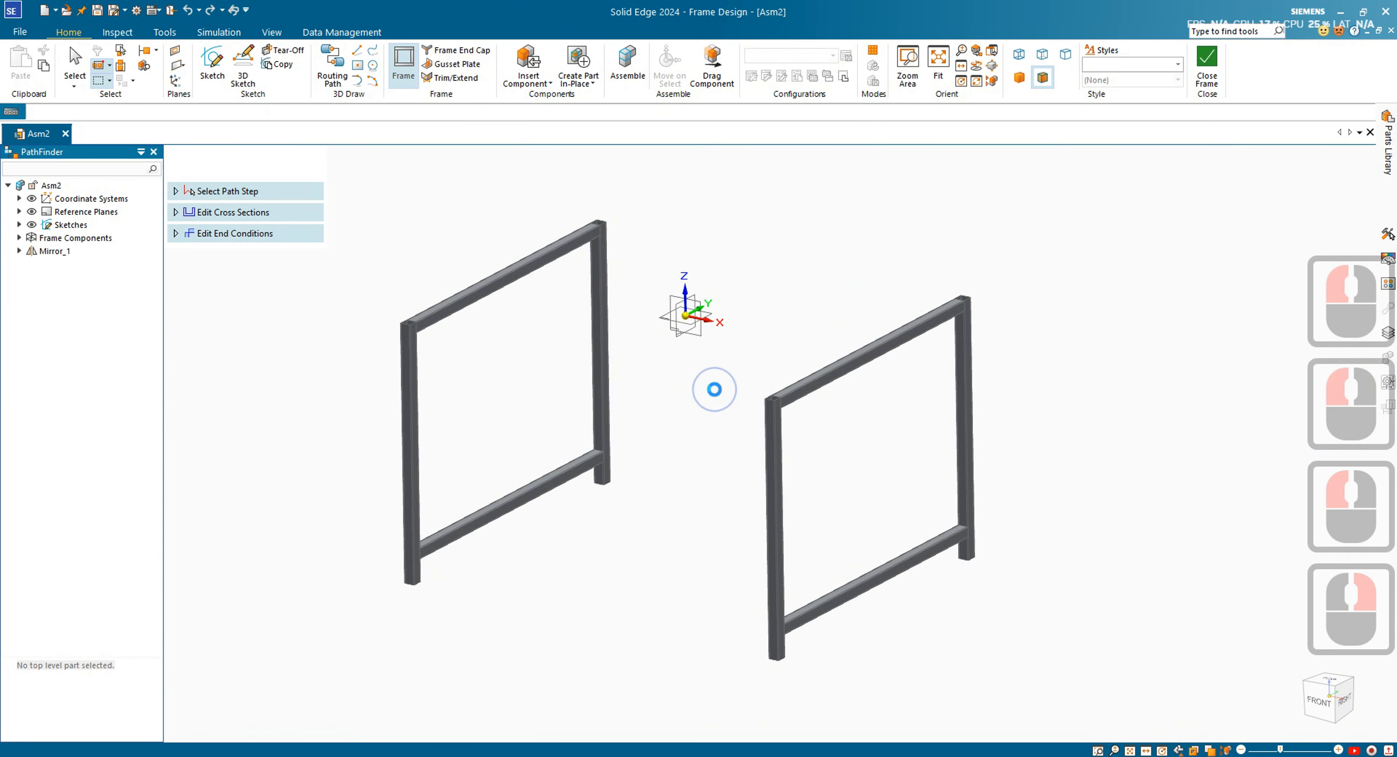
- Examine how the new horizontal tubes meet the side frames at the upper corners of the table
scroll(427, 324, "up", 3)
scroll(431, 322, "up", 8)
scroll(414, 346, "down", 7)
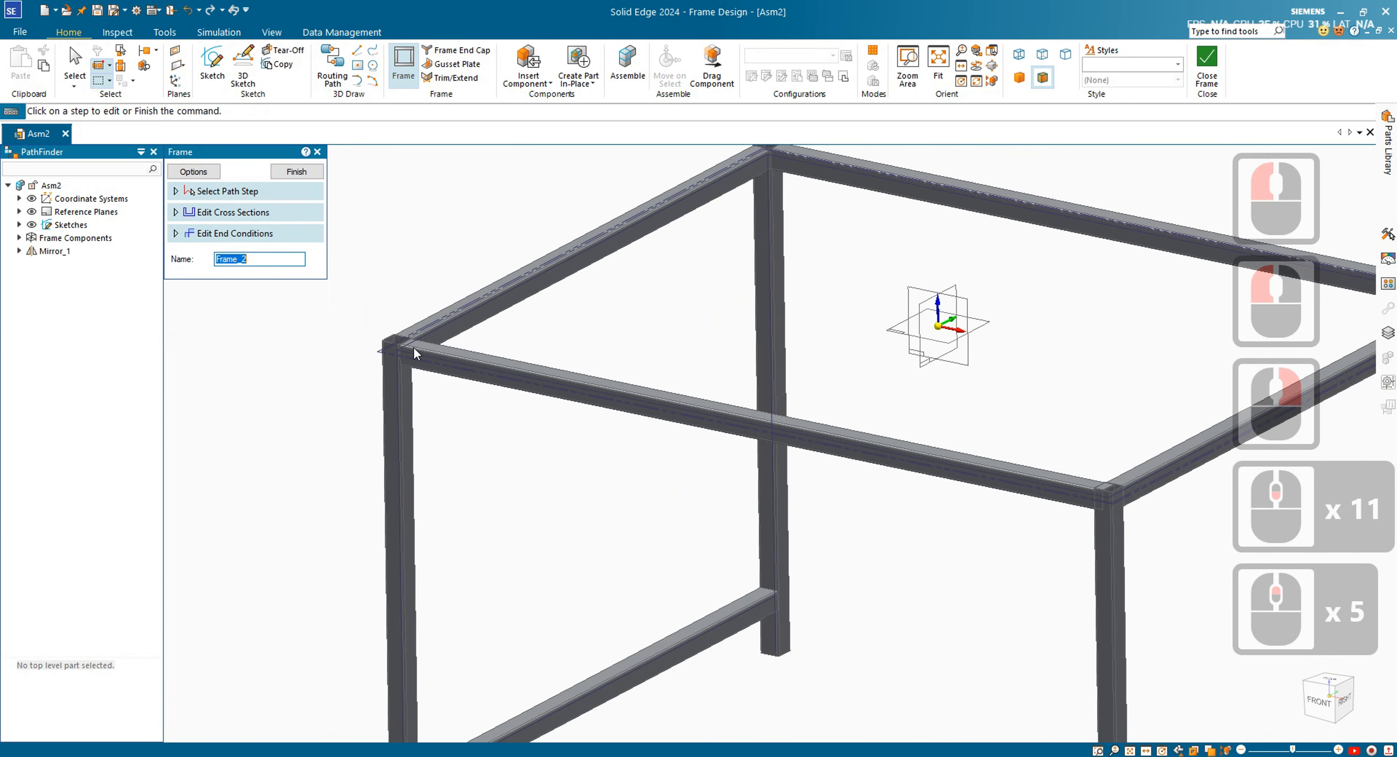
scroll(932, 418, "up", 5)
scroll(789, 458, "up", 3)
scroll(794, 457, "down", 7)
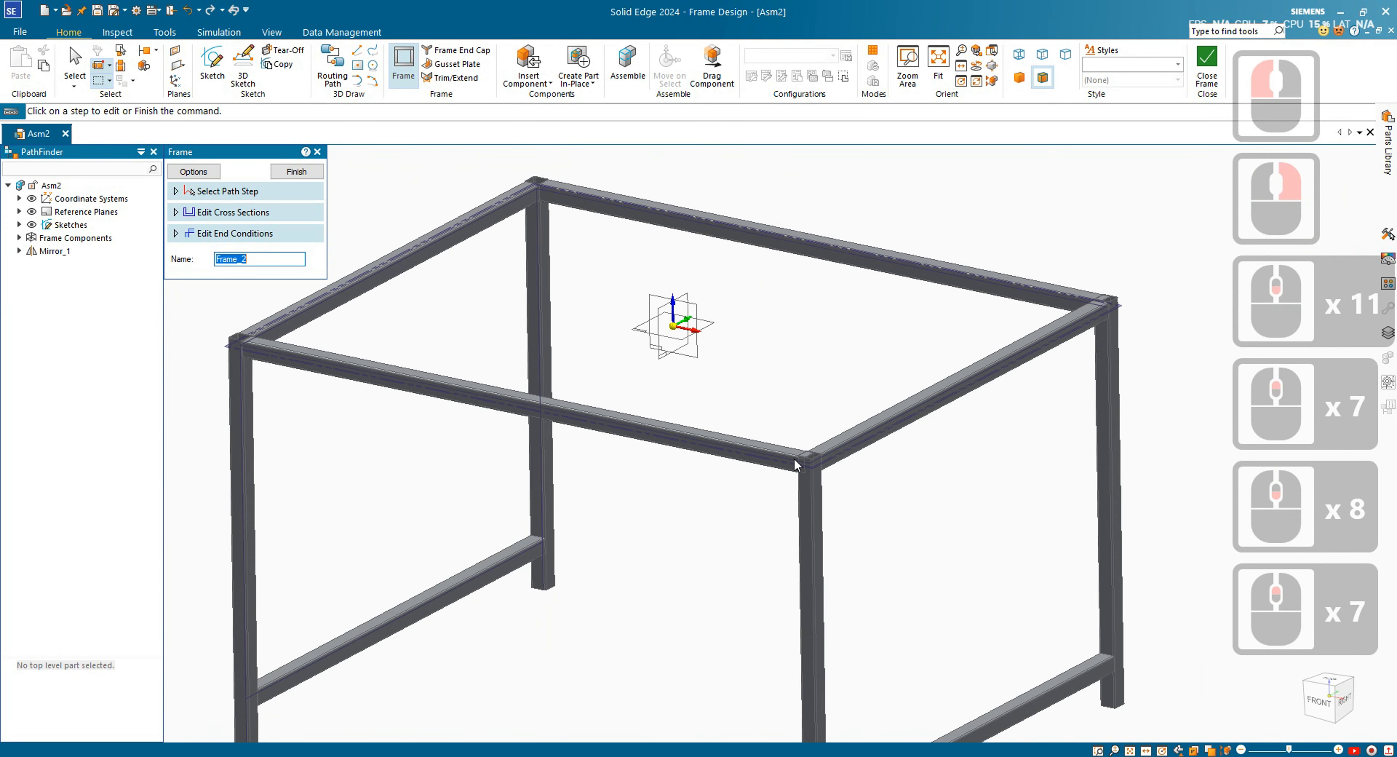
scroll(1155, 250, "up", 1)
scroll(909, 259, "down", 2)
scroll(910, 259, "up", 1)
middle_click_drag(910, 258, 991, 319)
scroll(1004, 271, "down", 1)
scroll(1097, 180, "up", 1)
scroll(1053, 231, "up", 11)
scroll(999, 259, "down", 7)
scroll(933, 324, "up", 1)
scroll(990, 318, "down", 2)
- Finish the second frame and leave the Frame command
left_click(296, 171)
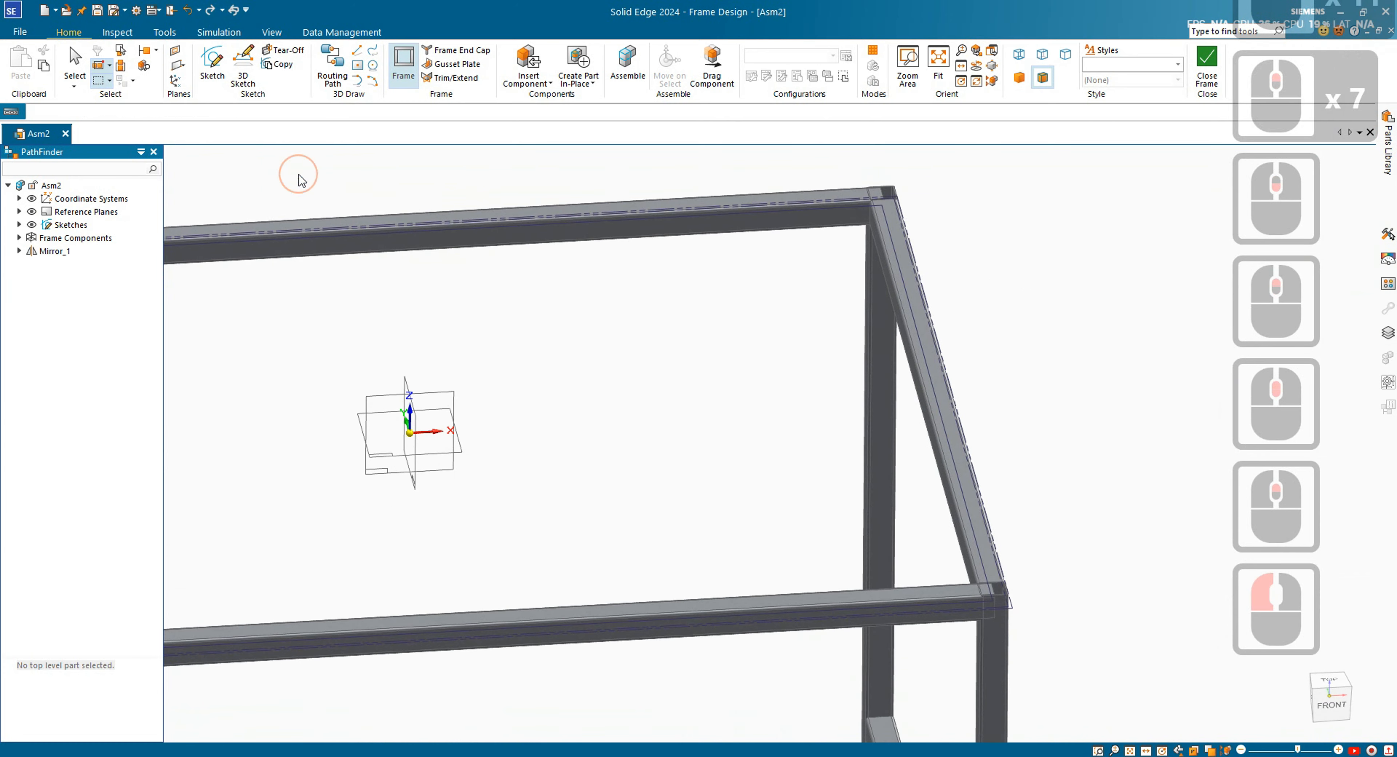
scroll(583, 234, "down", 4)
left_click(128, 398)
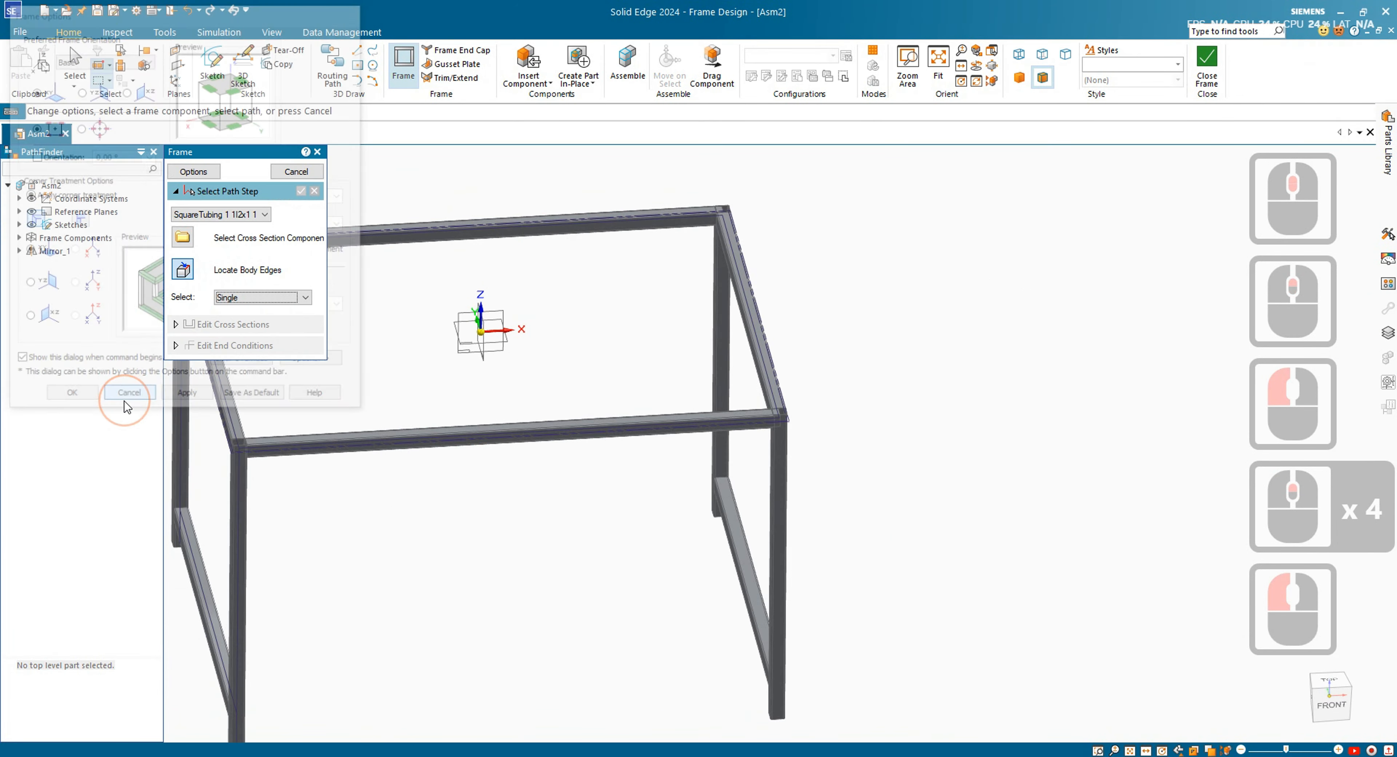
key("Escape")
- Open the end conditions of Frame_2's front horizontal tube and examine how its end meets the mirrored side frame's corner
left_click(19, 237)
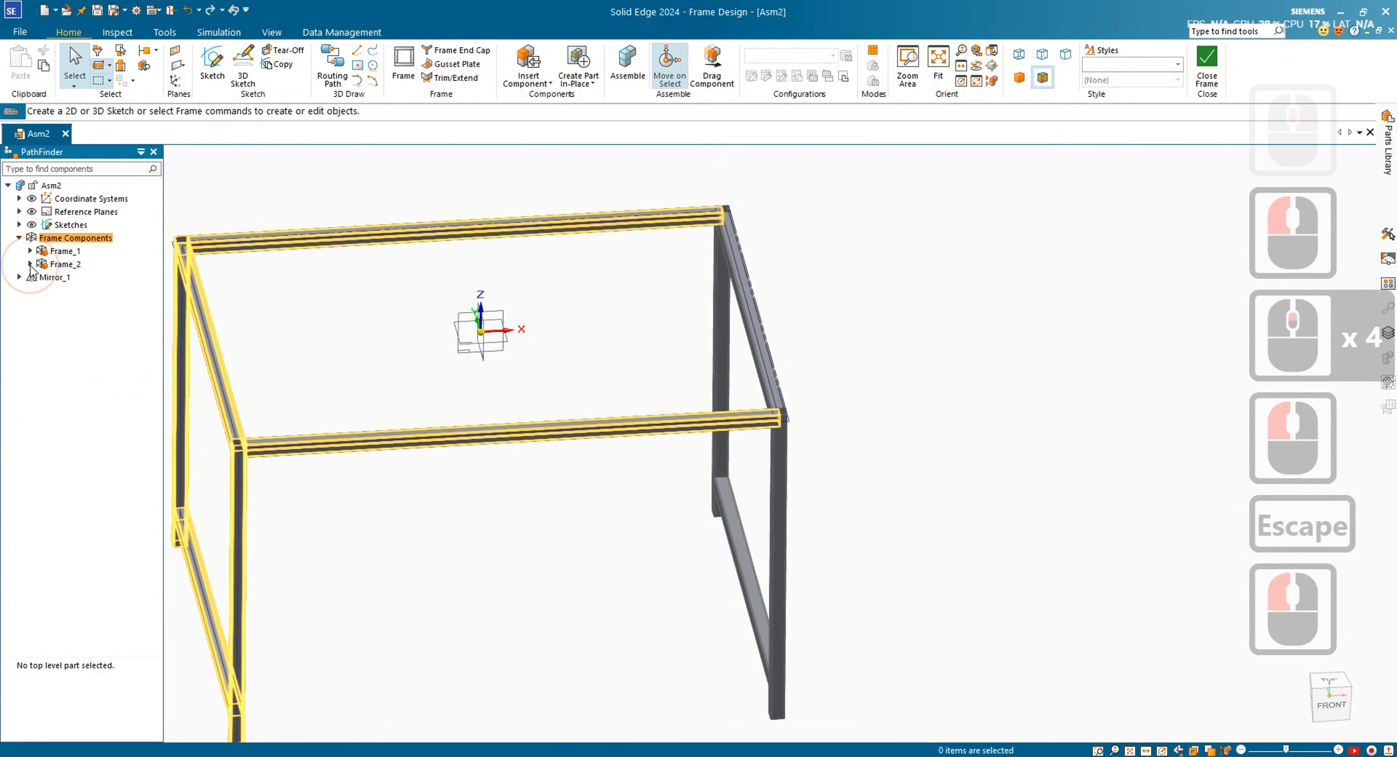
left_click(30, 263)
left_click(117, 290)
left_click(119, 291)
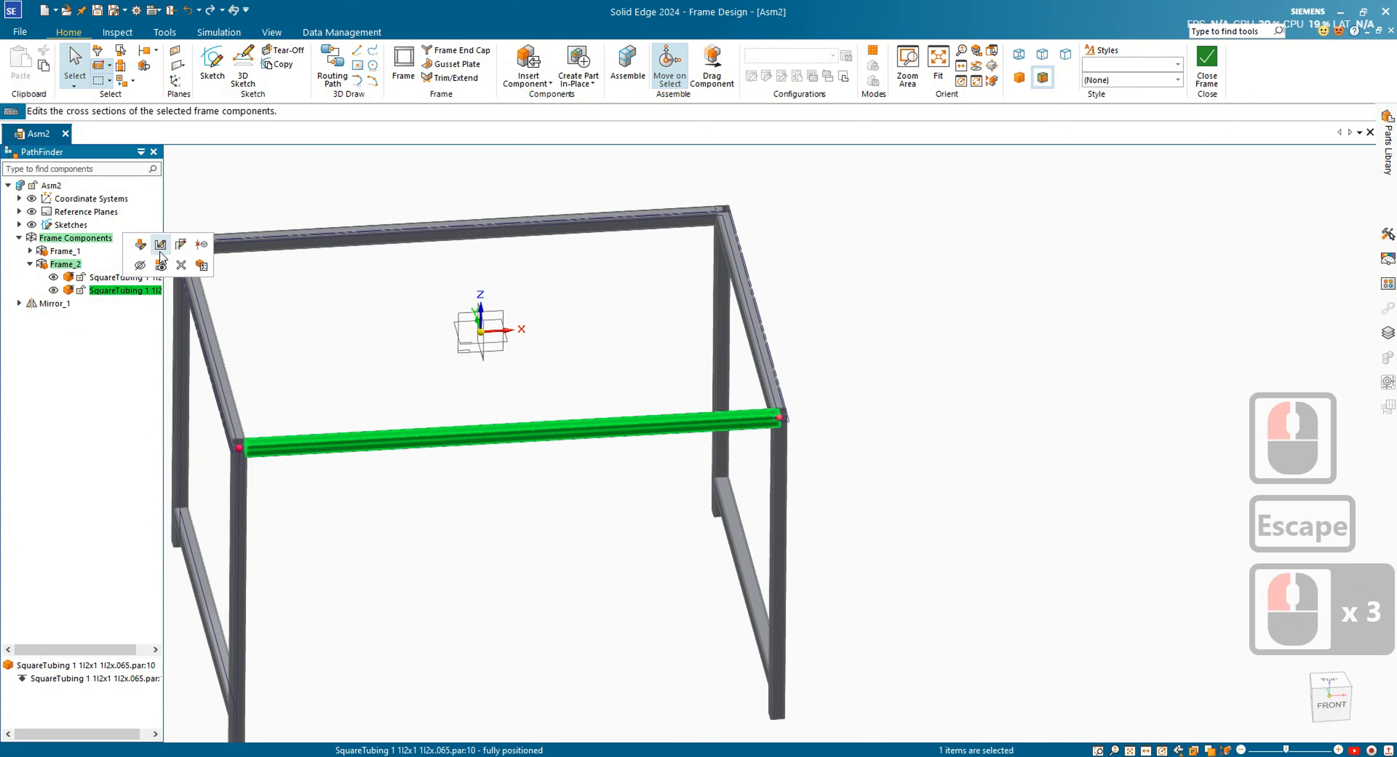
left_click(180, 244)
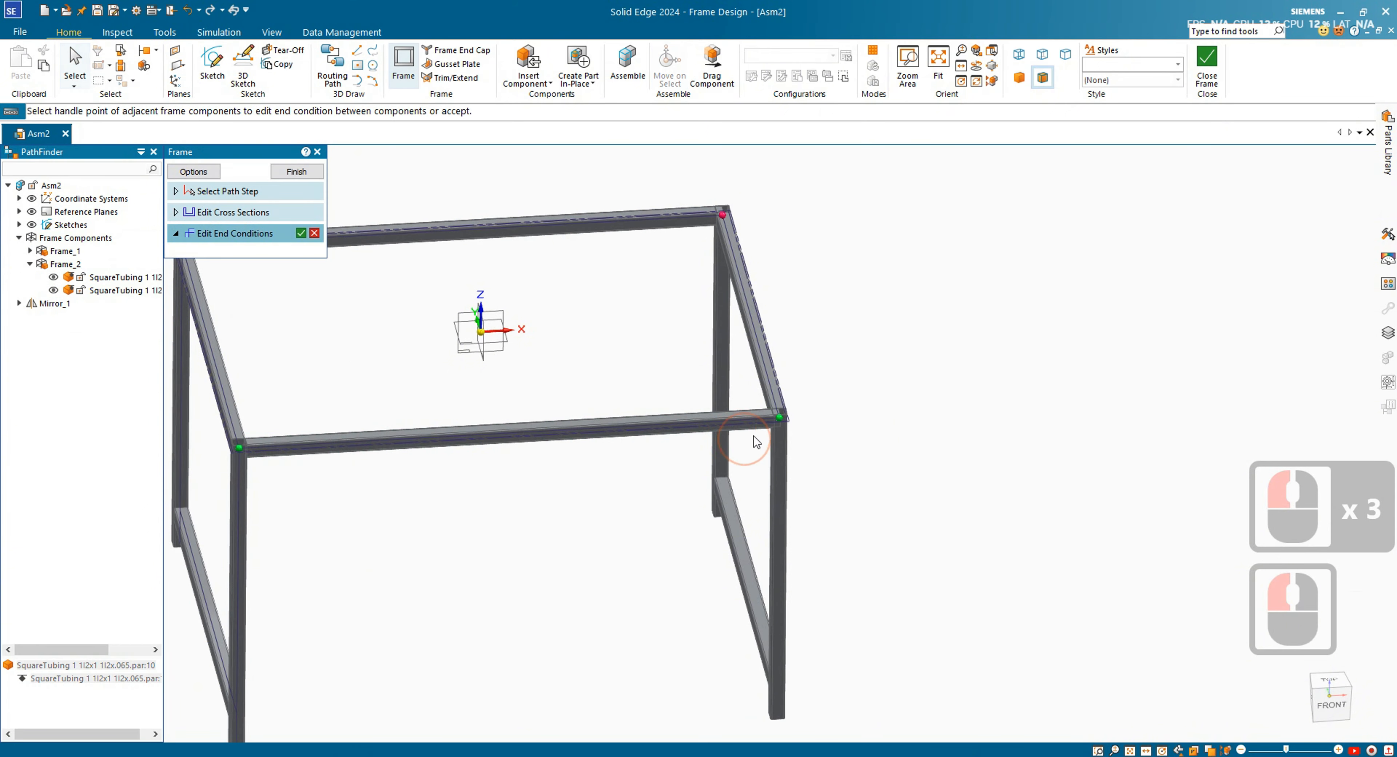
scroll(757, 441, "up", 9)
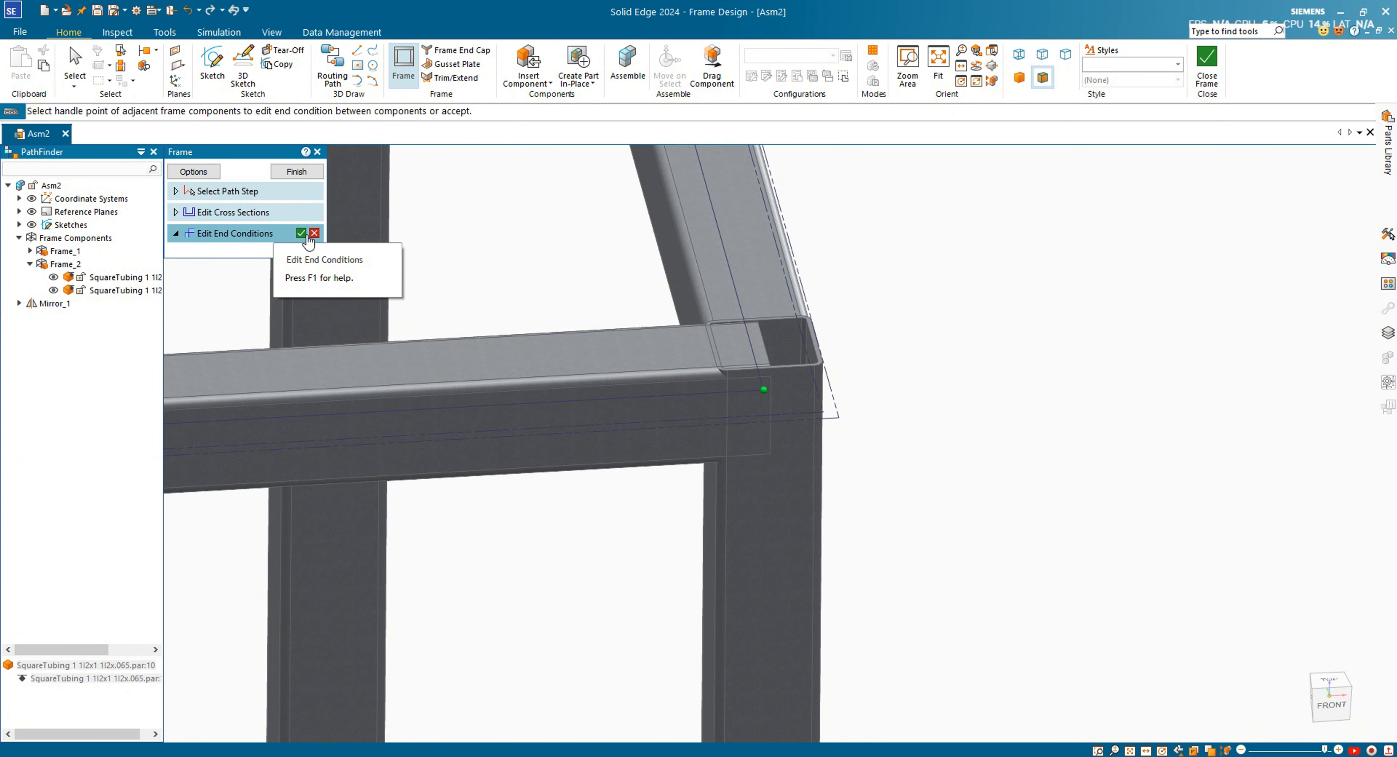
scroll(1096, 527, "down", 7)
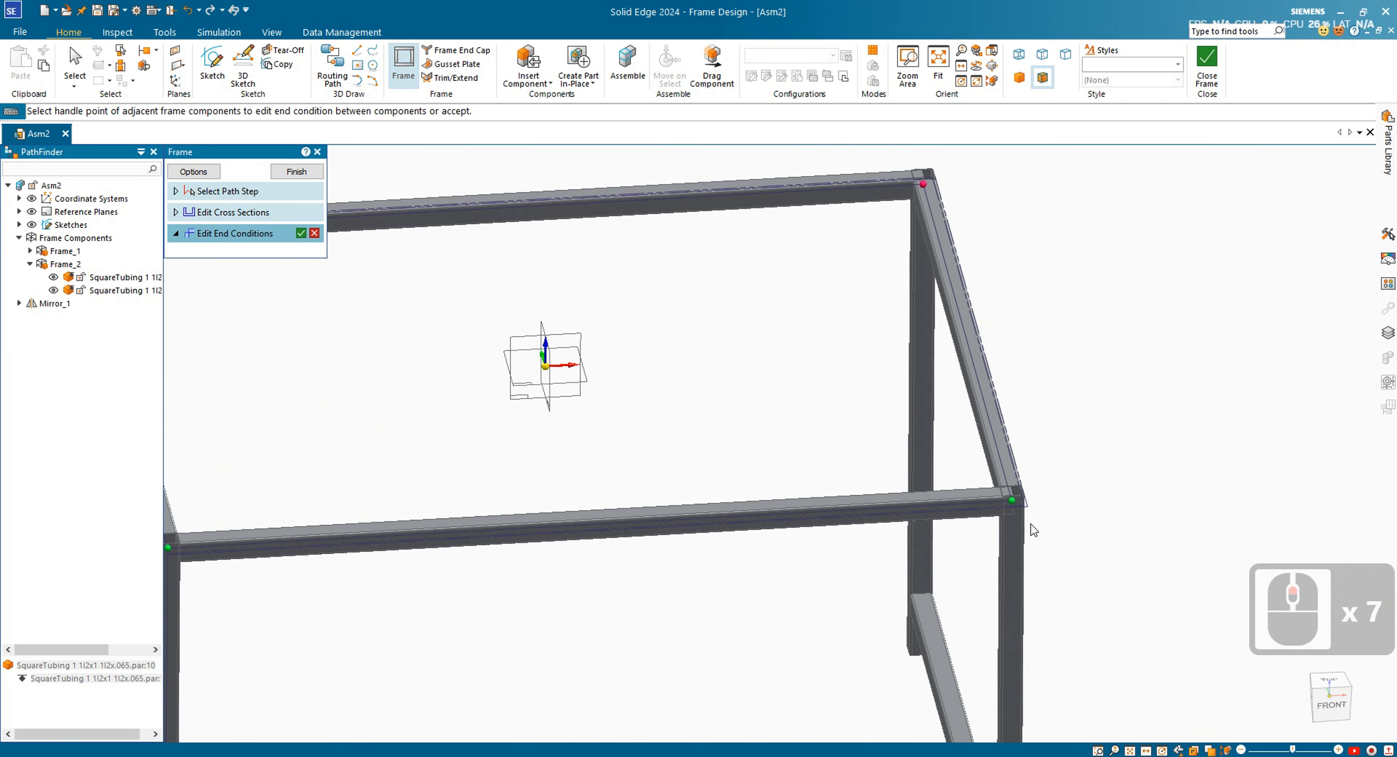
mouse_move(939, 561)
middle_mouse_down()
mouse_move(935, 530)
mouse_move(986, 524)
mouse_move(939, 564)
middle_mouse_up()
scroll(1028, 505, "up", 2)
scroll(1053, 489, "down", 7)
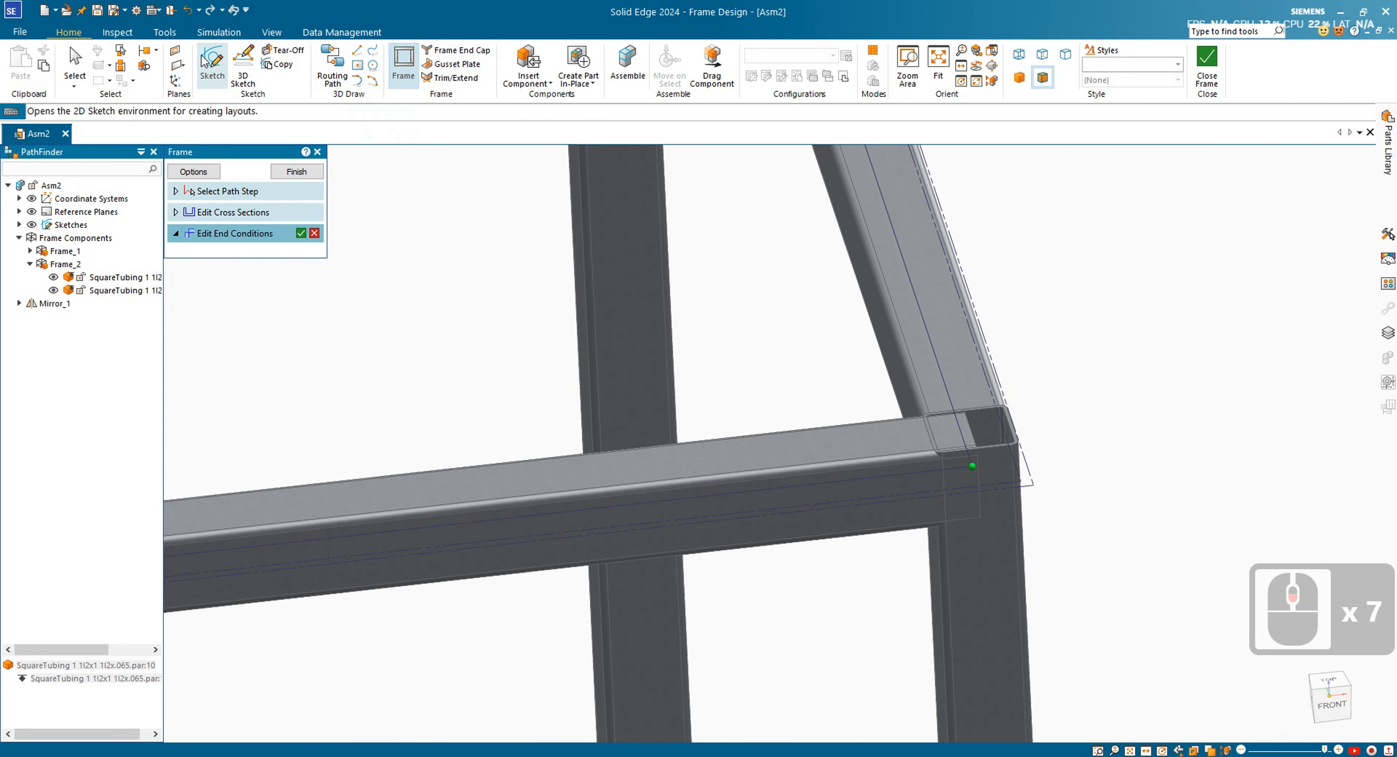
- Create a reference plane parallel to Right (yz) through the inner face of the mirrored side frame's front leg
left_click(179, 65)
left_click(217, 85)
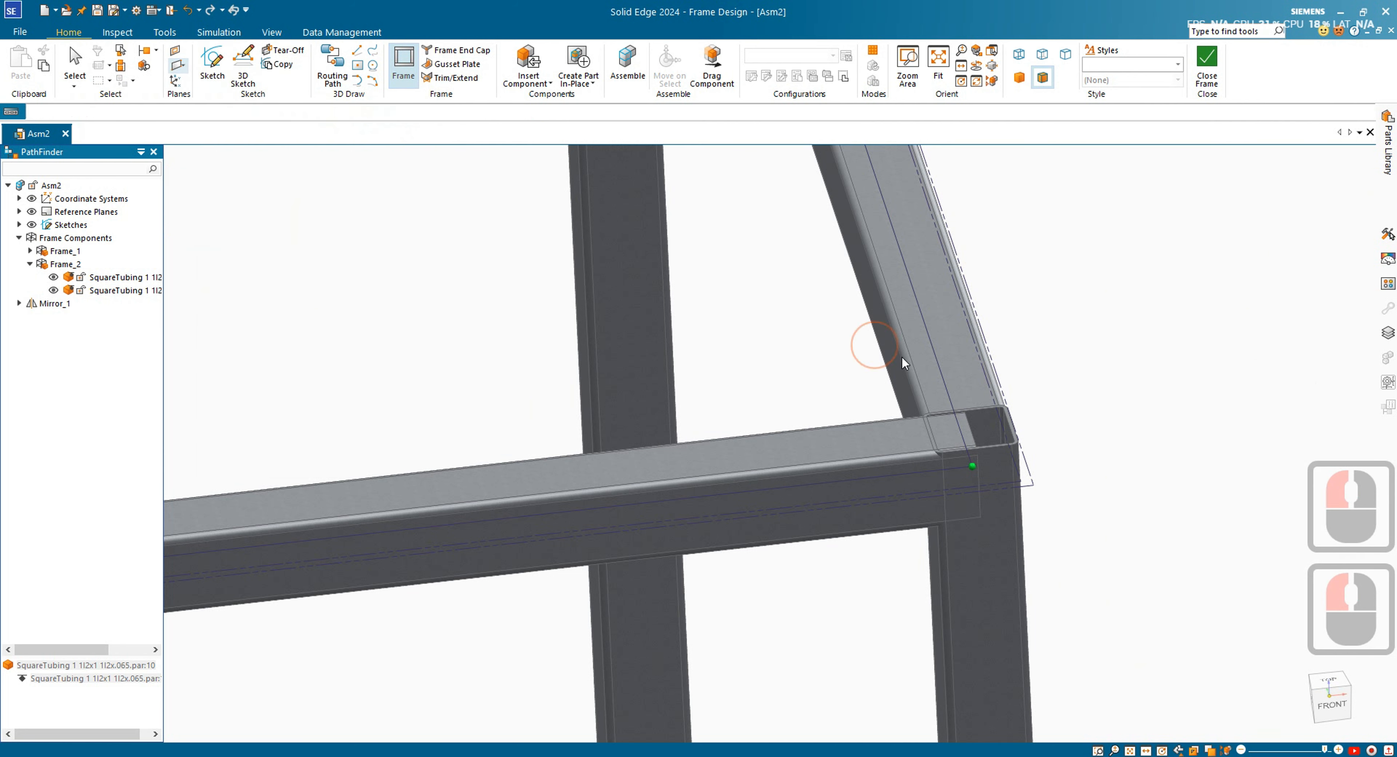
scroll(488, 320, "down", 7)
left_click(579, 358)
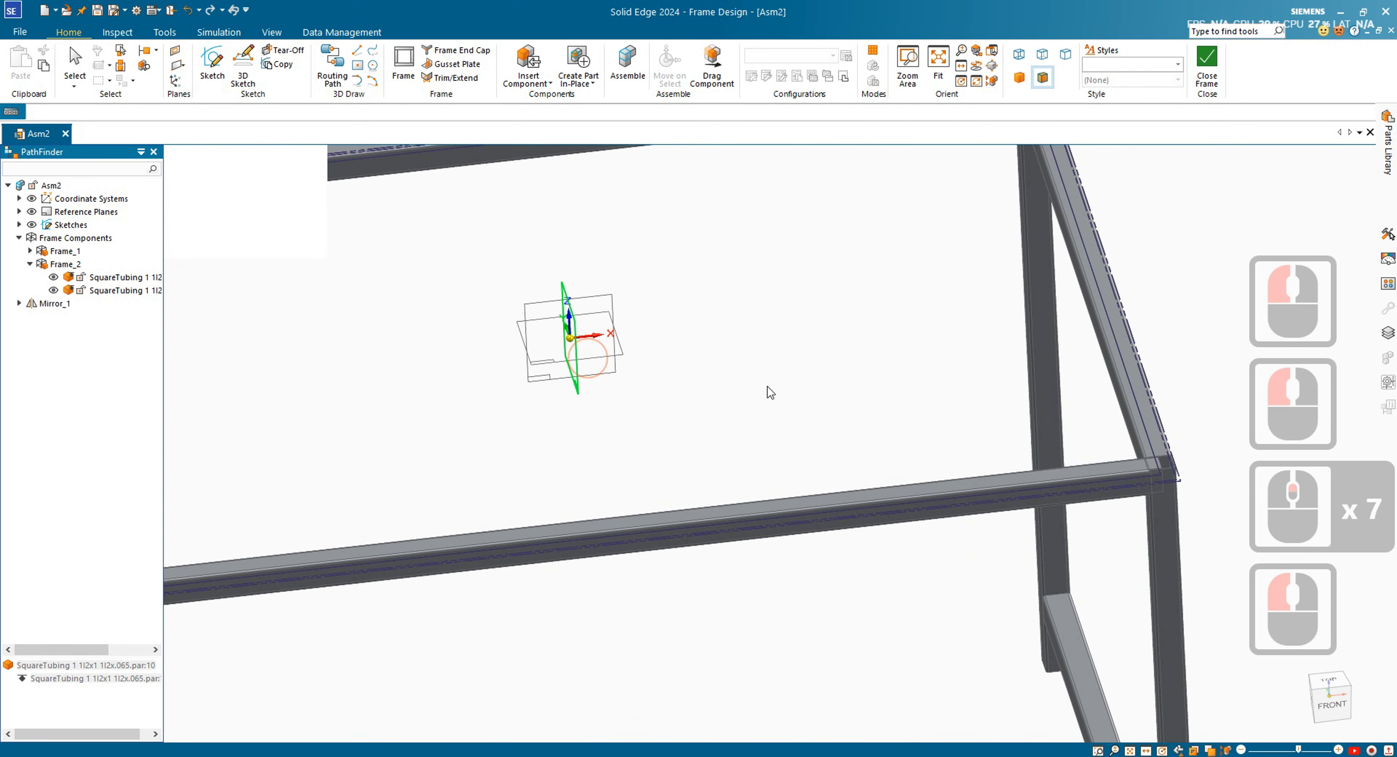
scroll(1201, 564, "up", 11)
scroll(993, 432, "down", 4)
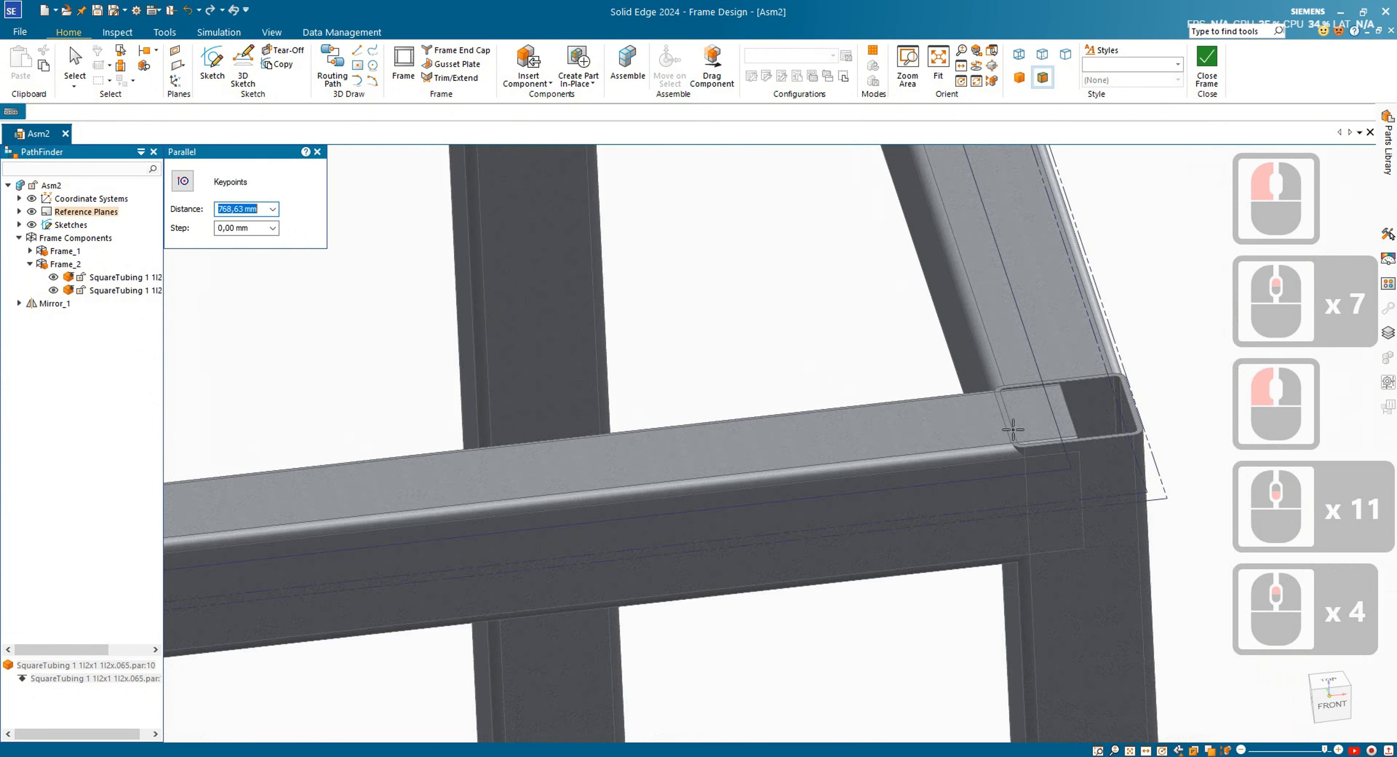
scroll(991, 409, "up", 4)
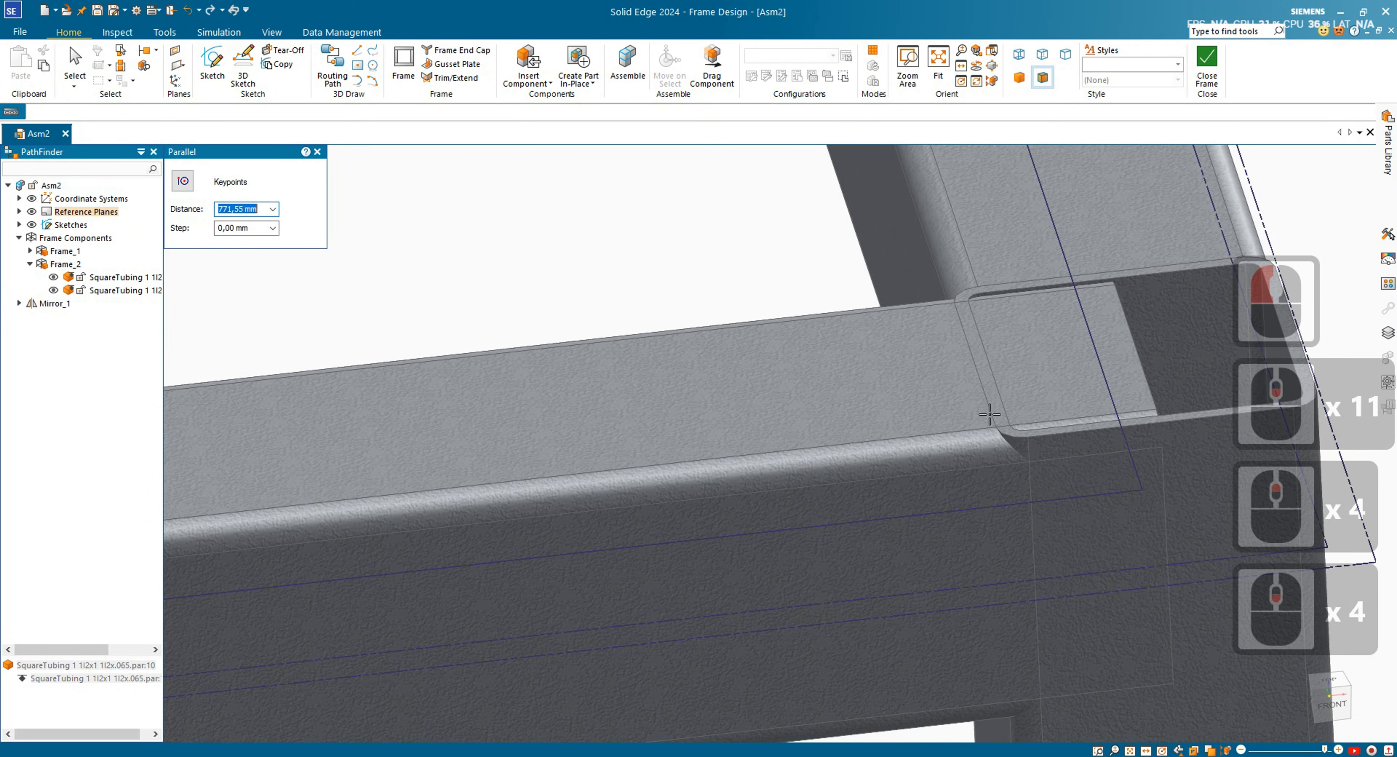
left_click(996, 428)
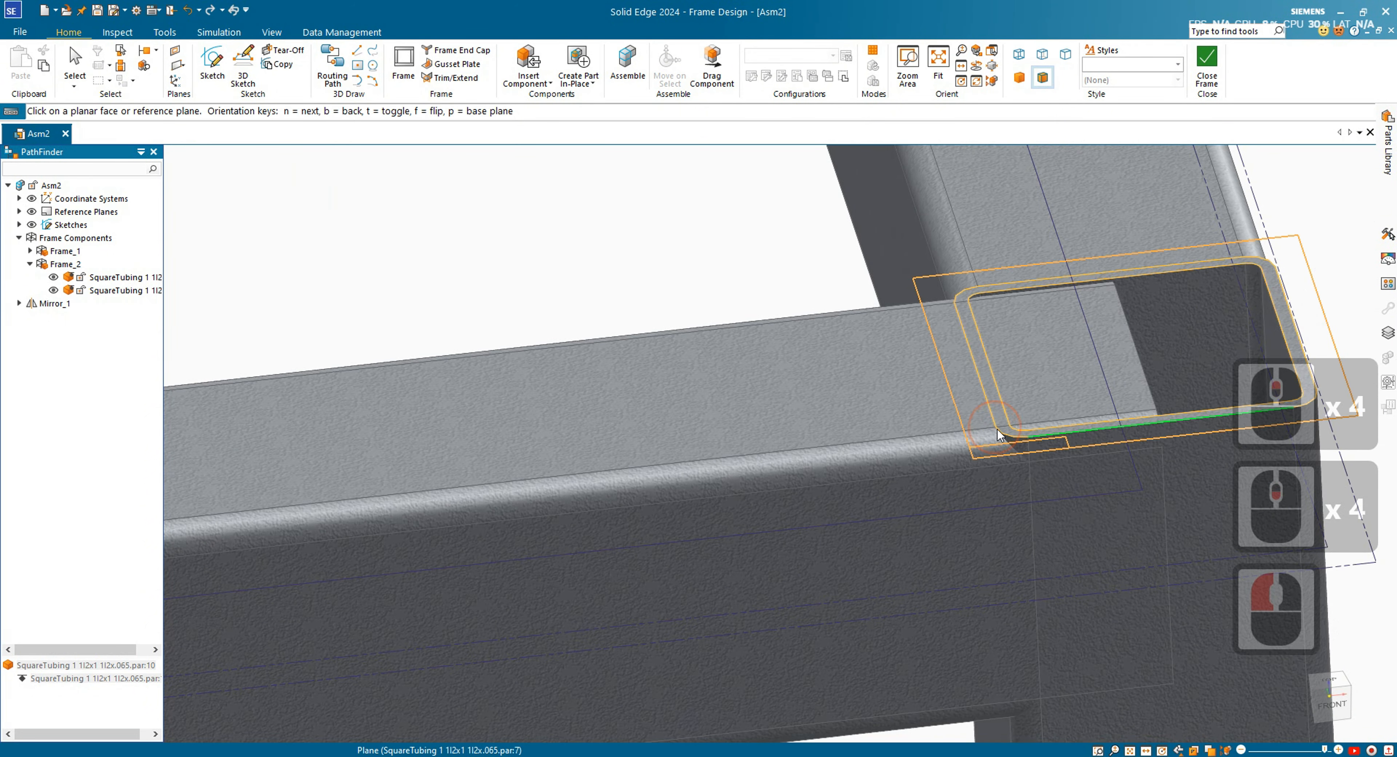
- Resize Plane 1 to about 719 mm by 213 mm, then return to the assembly environment
scroll(957, 418, "down", 11)
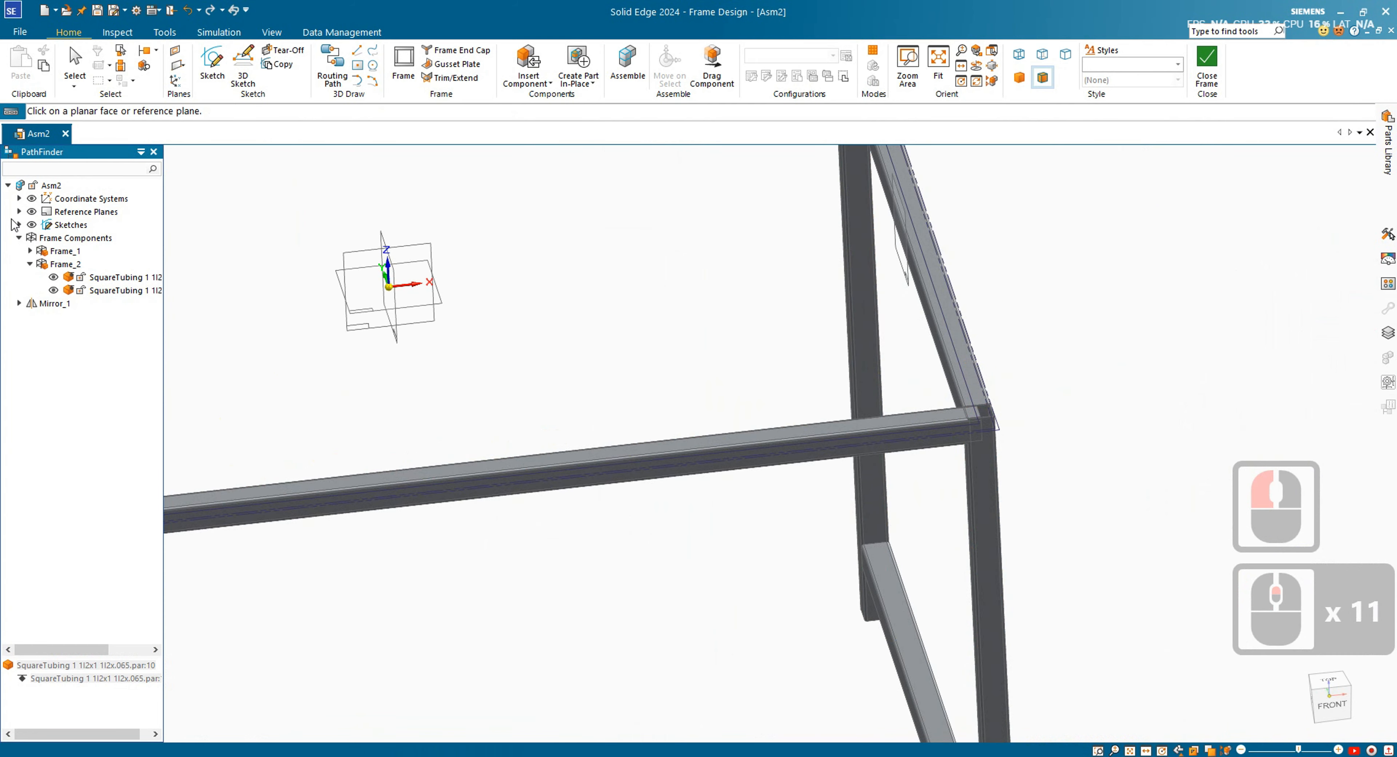
left_click(22, 224)
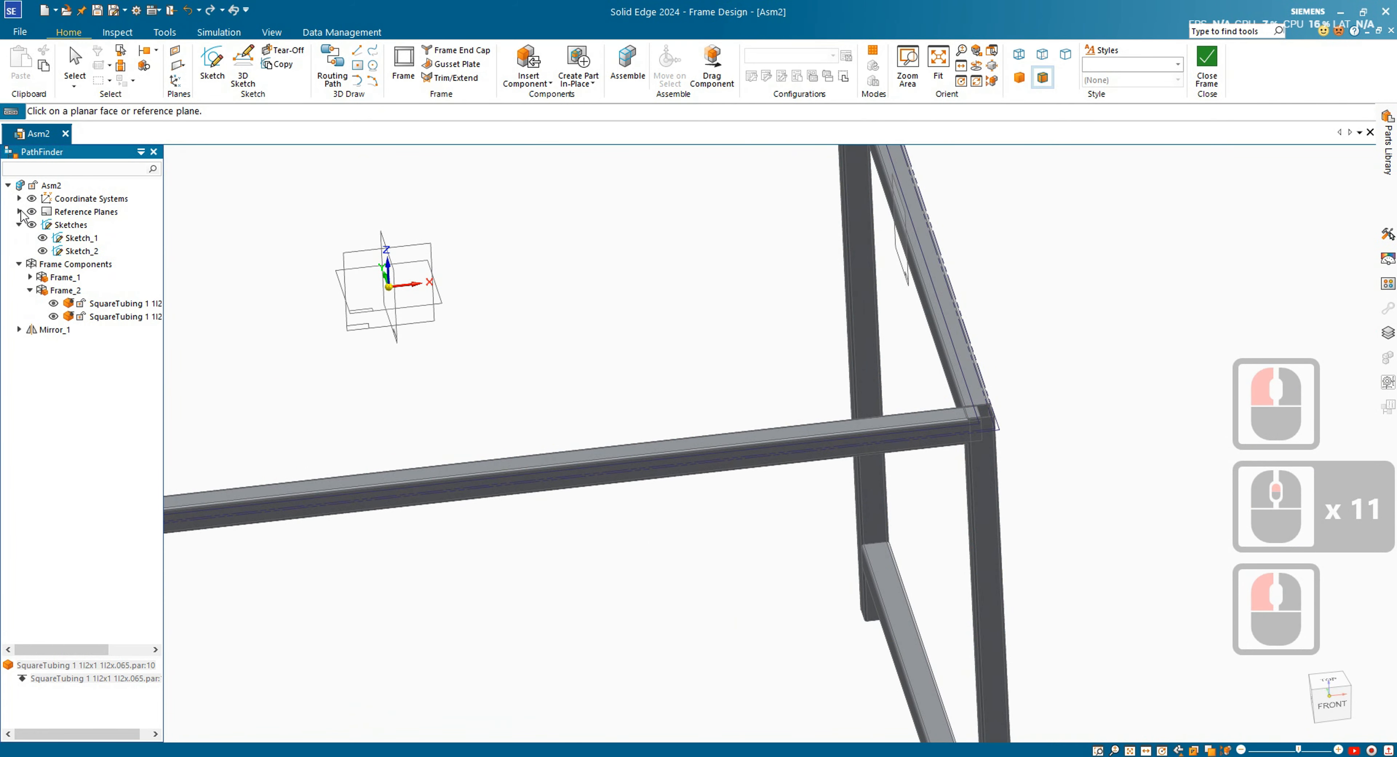
left_click(20, 212)
left_click(82, 264)
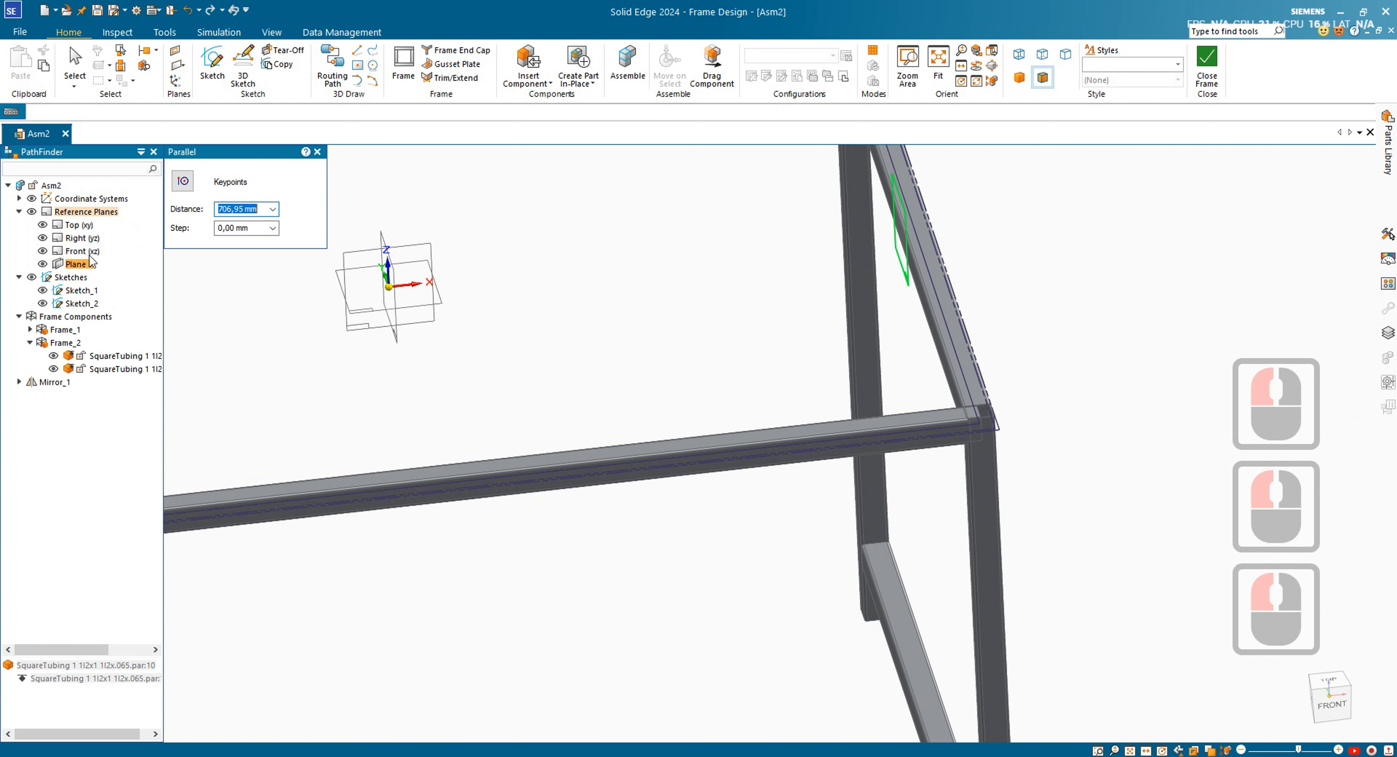
key("Escape")
left_click(101, 263)
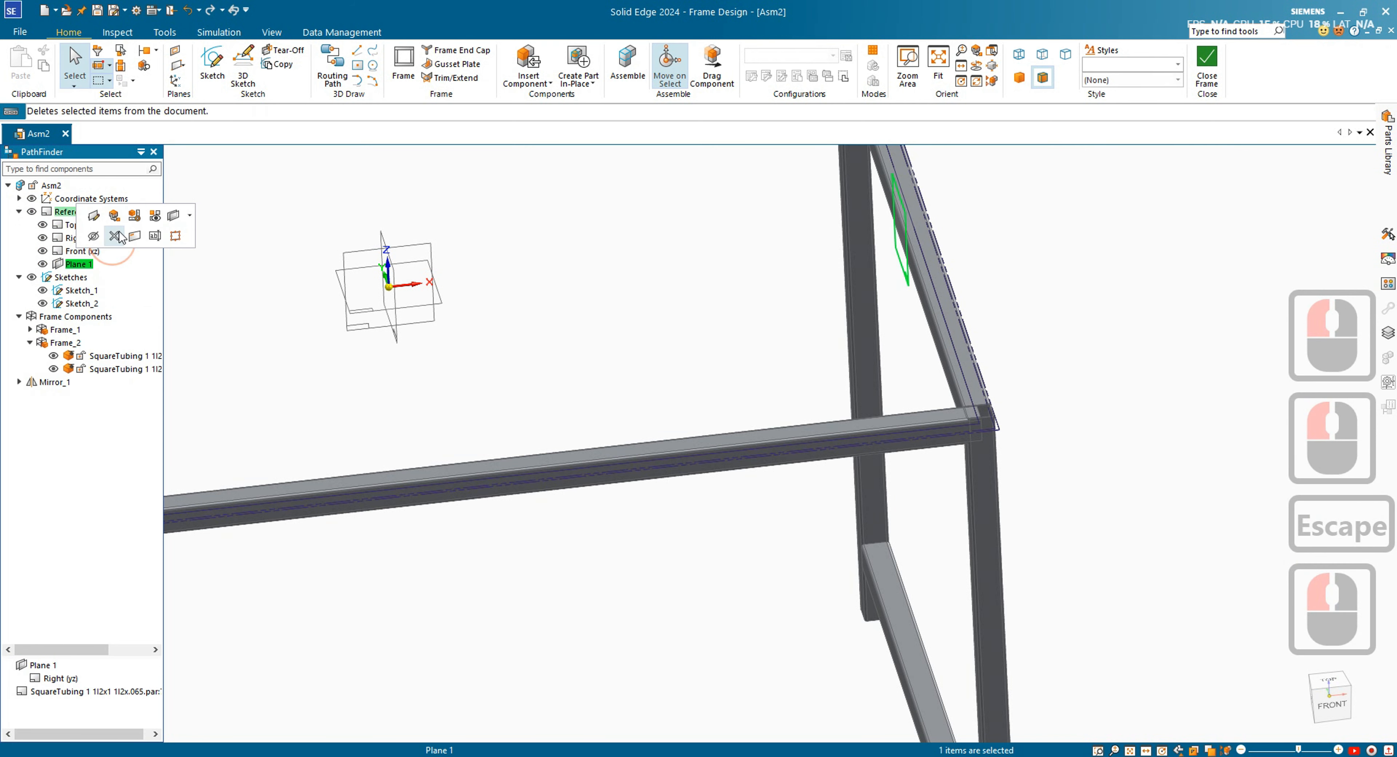
left_click(175, 235)
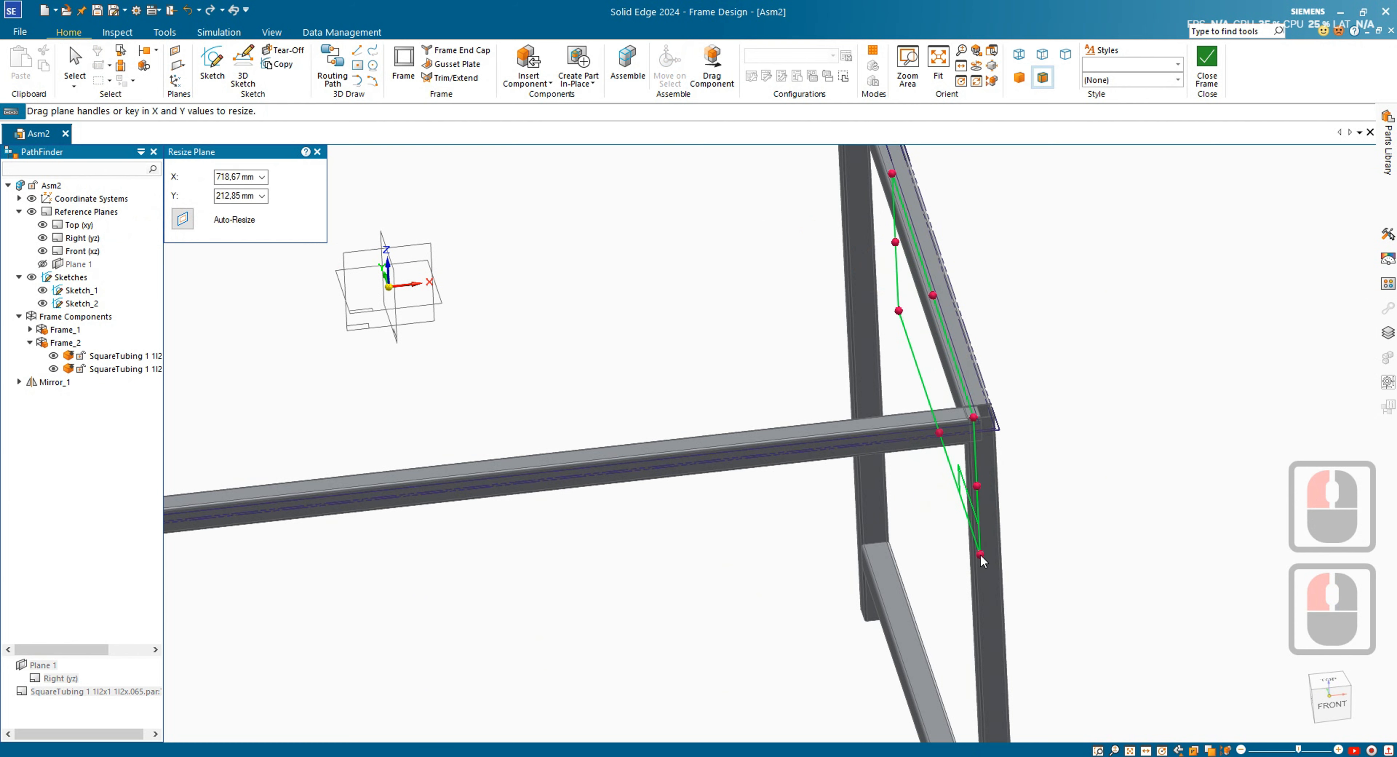
middle_click_drag(944, 555, 467, 513)
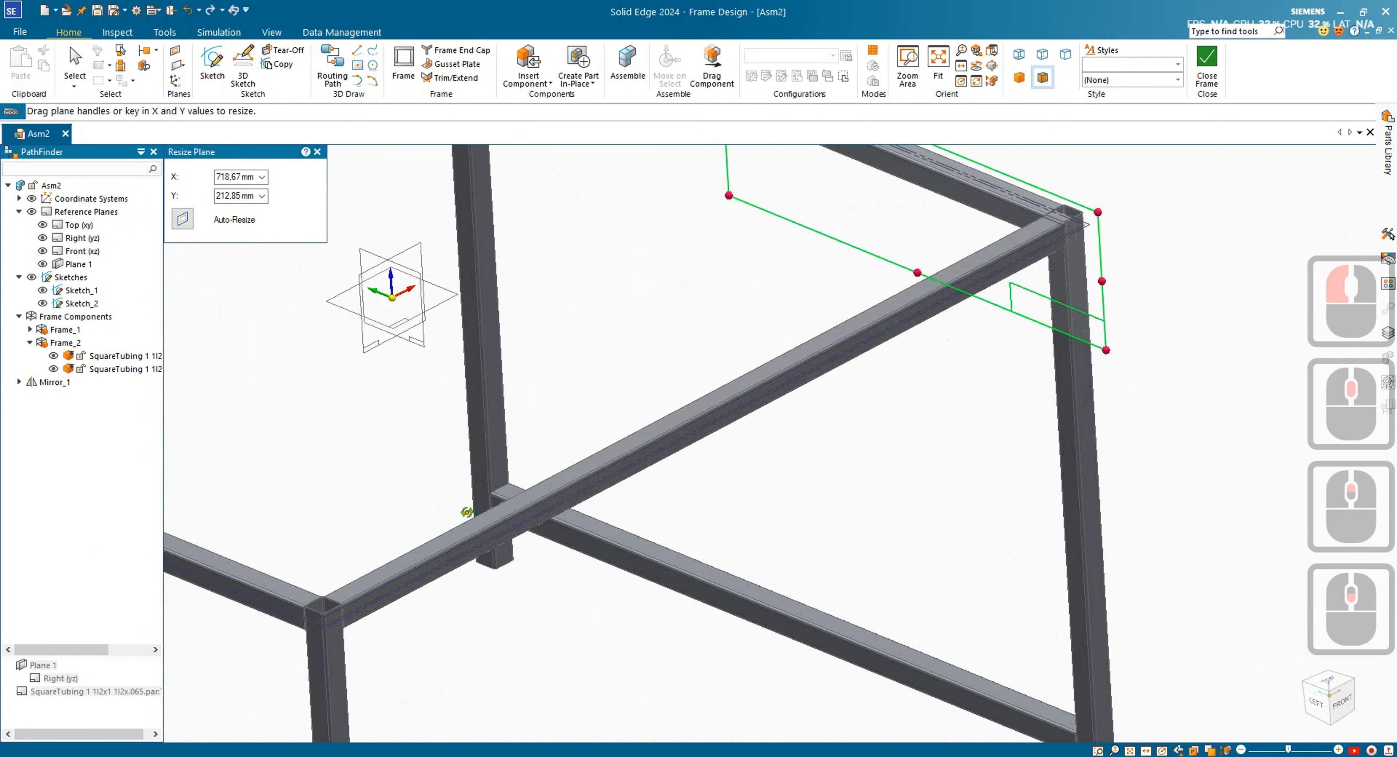
scroll(577, 433, "up", 2)
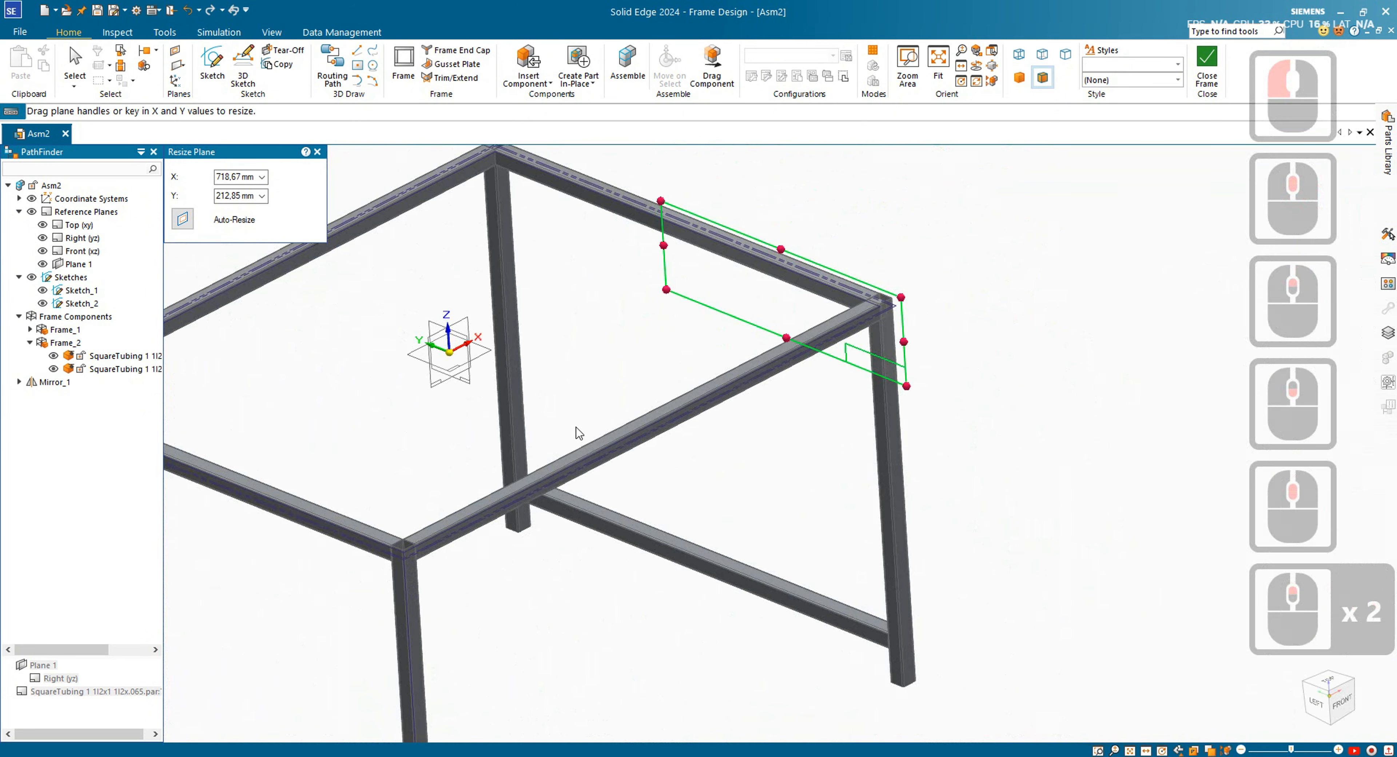
left_click(1207, 61)
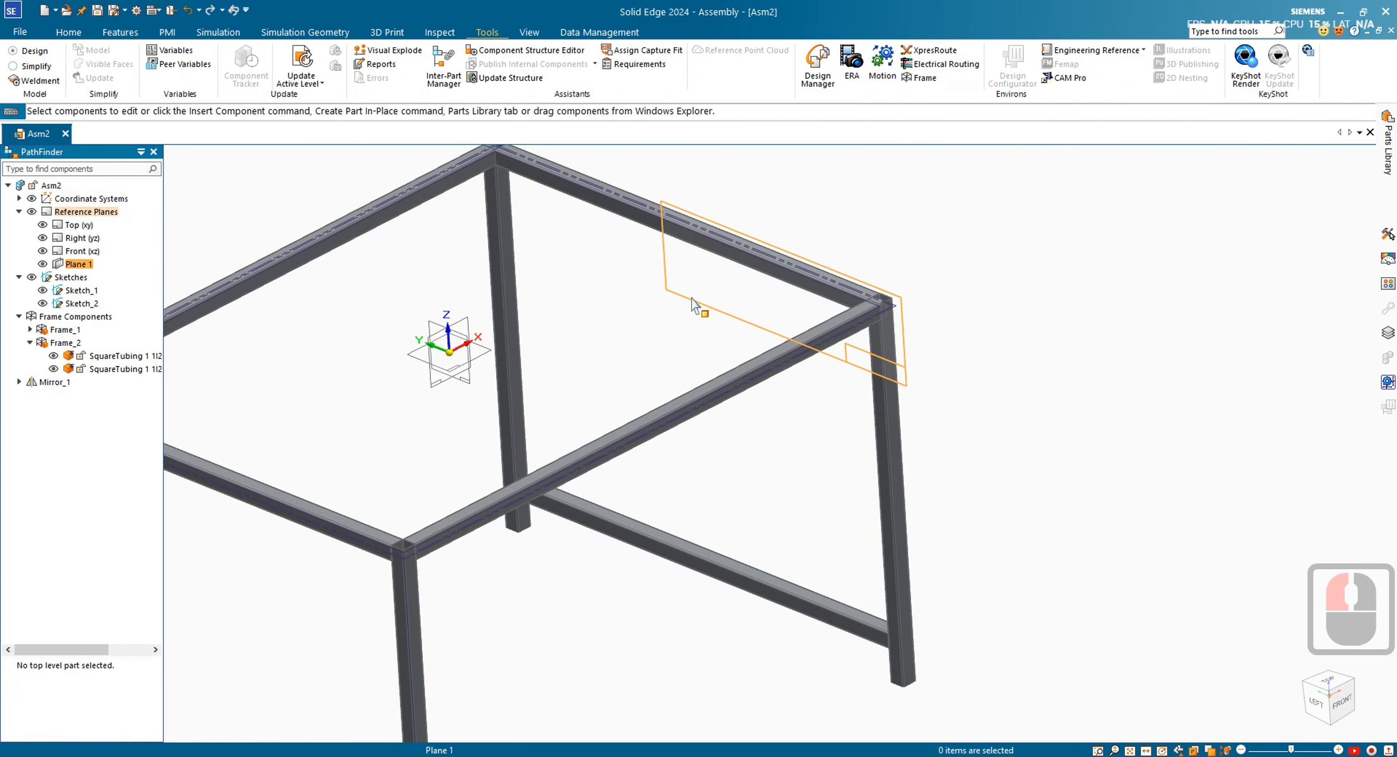
- Edit the end conditions of Frame_2, keeping its frame options, and accept the two corner handles on the mirrored side frame
left_click(98, 370)
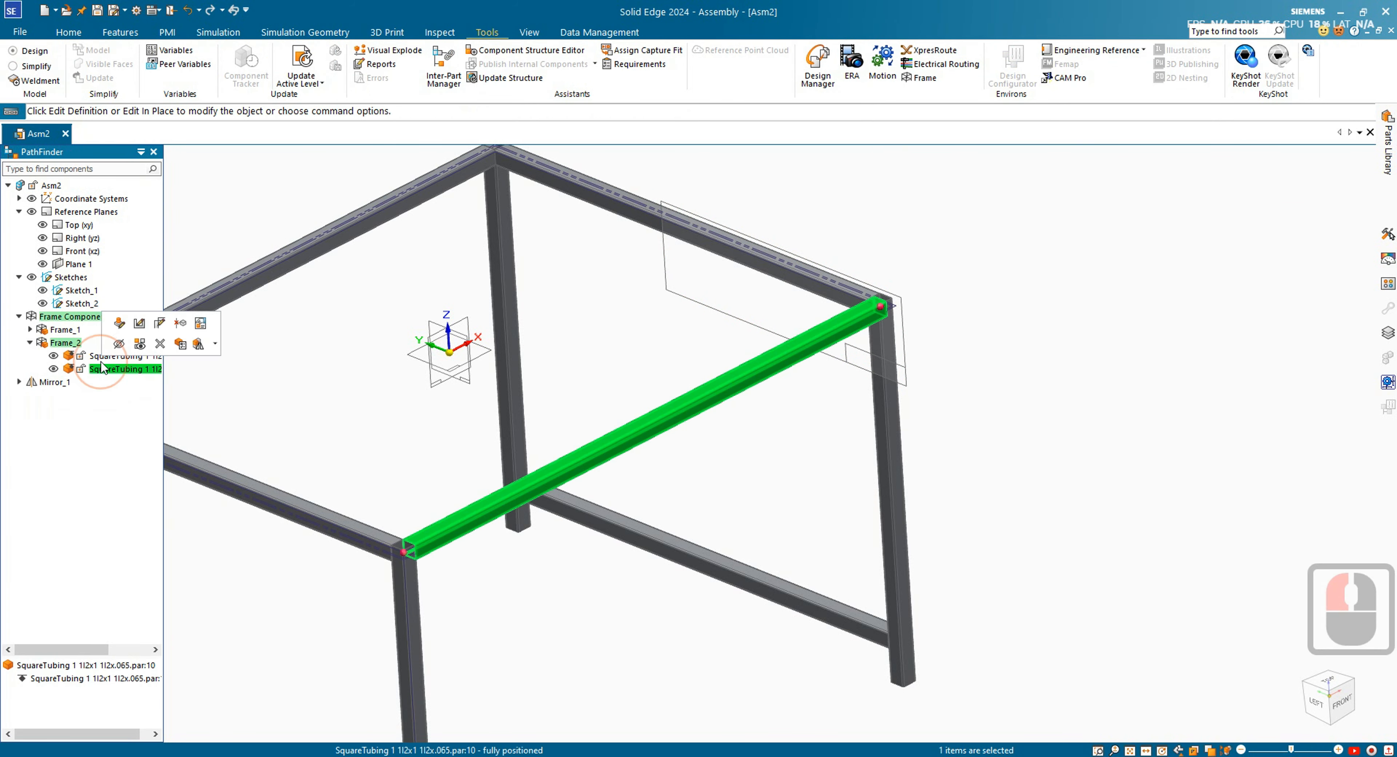
double_click(68, 343)
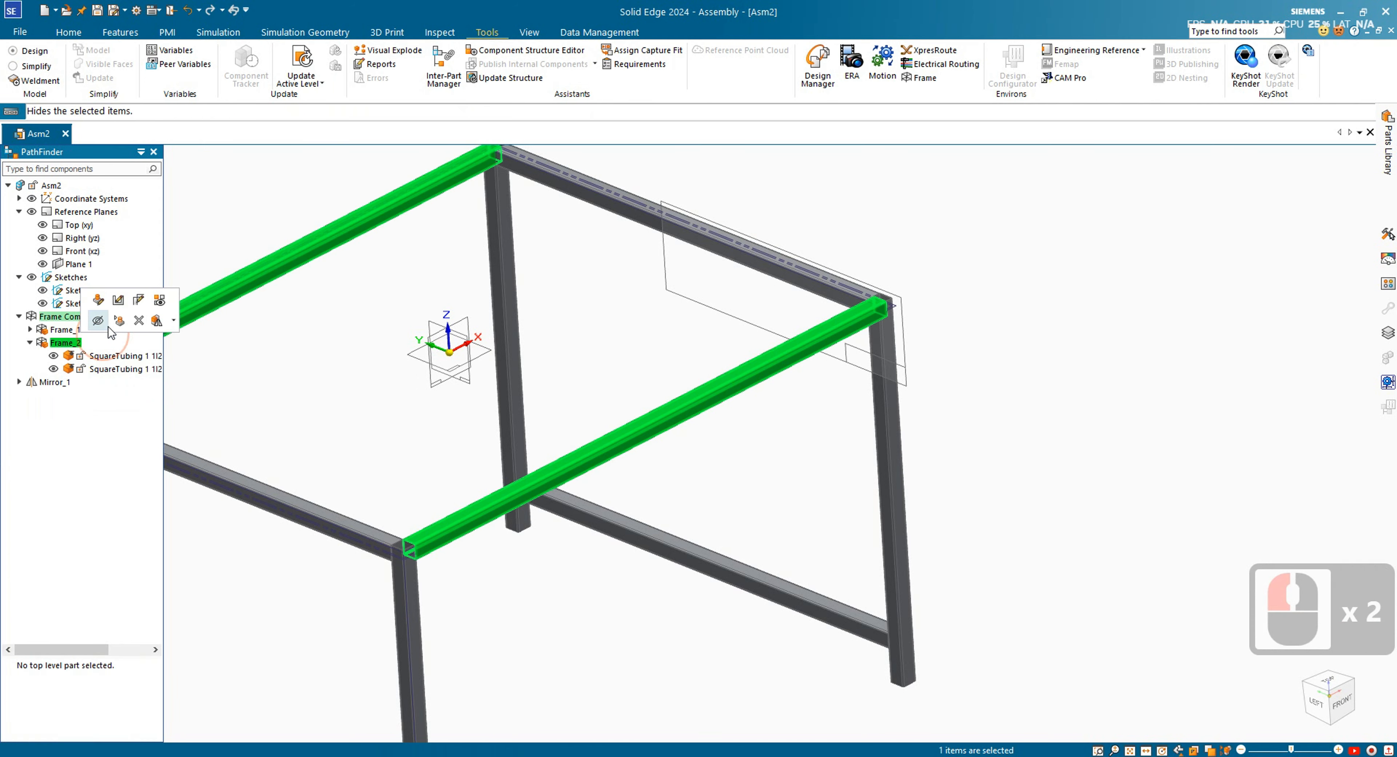
left_click(139, 300)
left_click(697, 441)
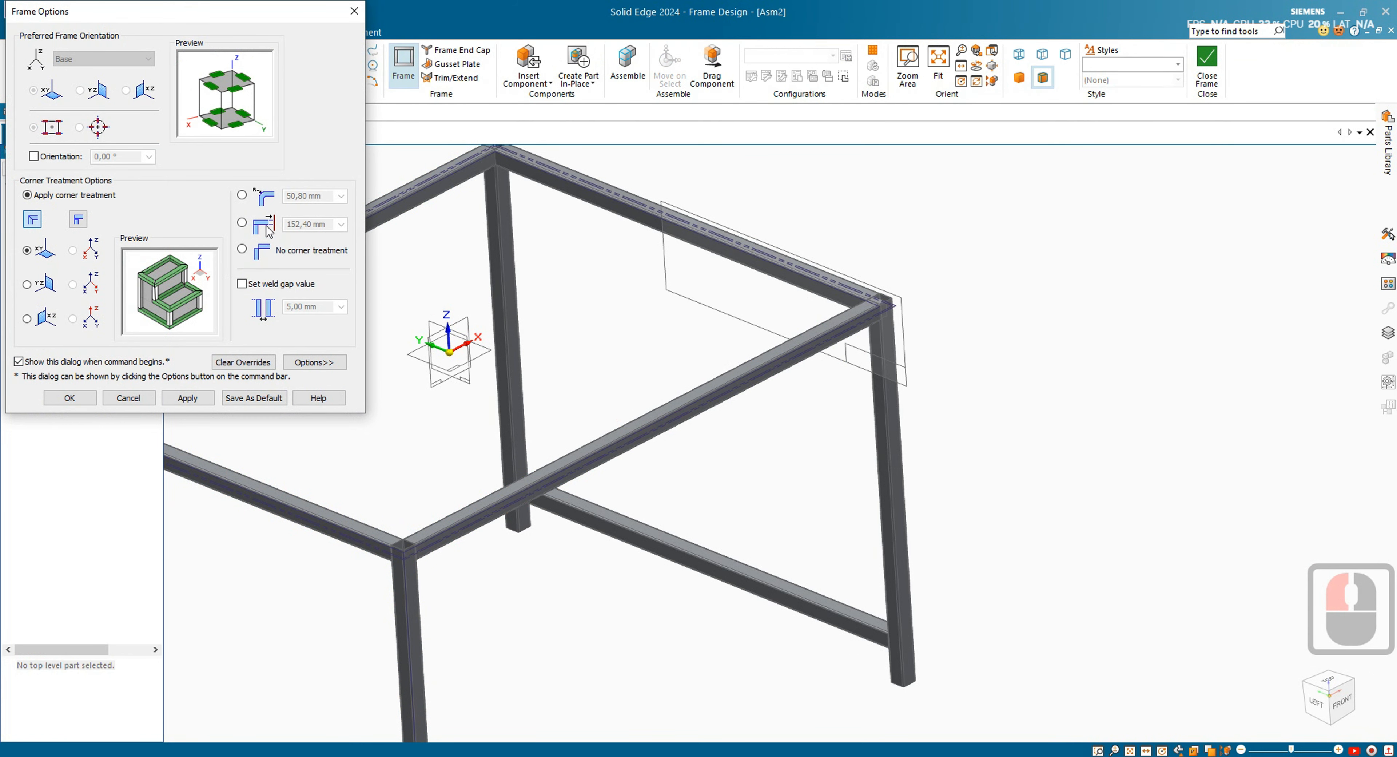
left_click(133, 401)
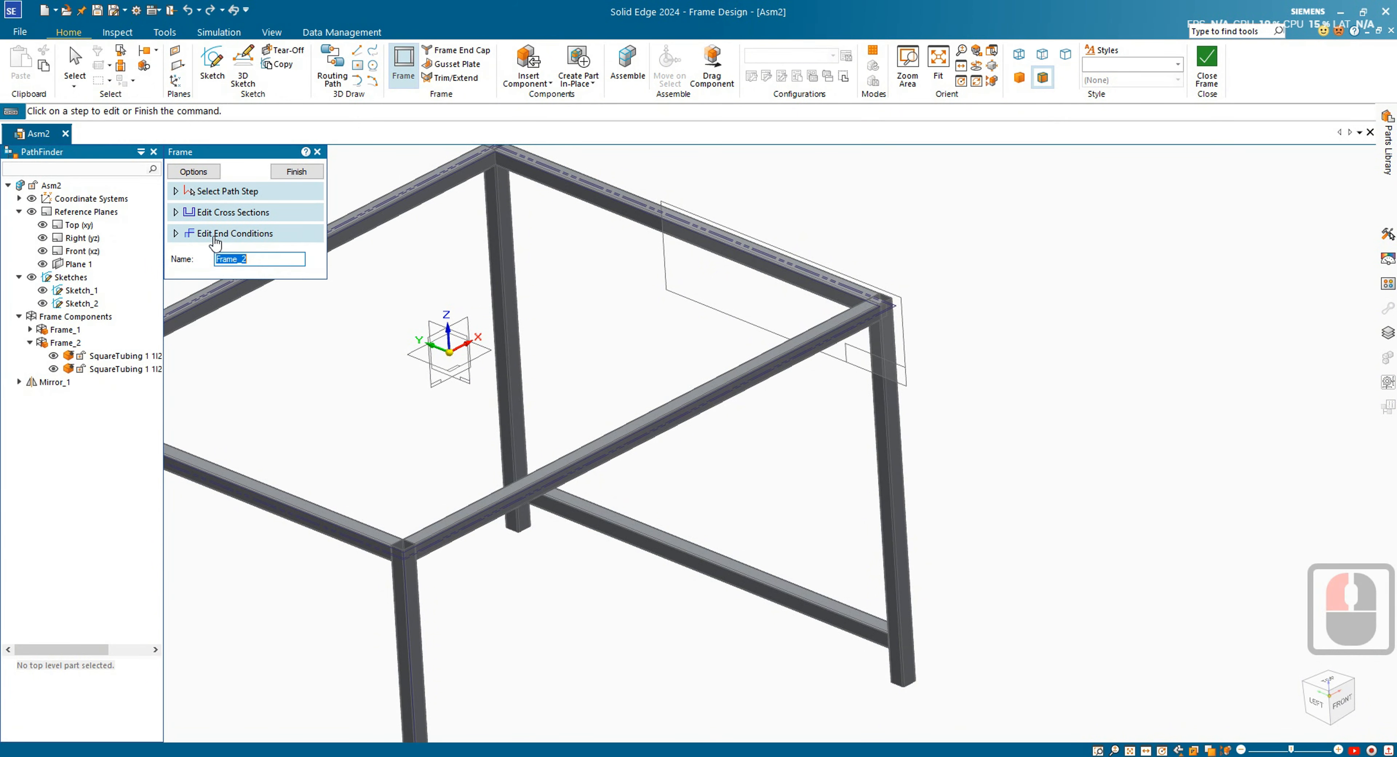
left_click(216, 239)
left_click(177, 234)
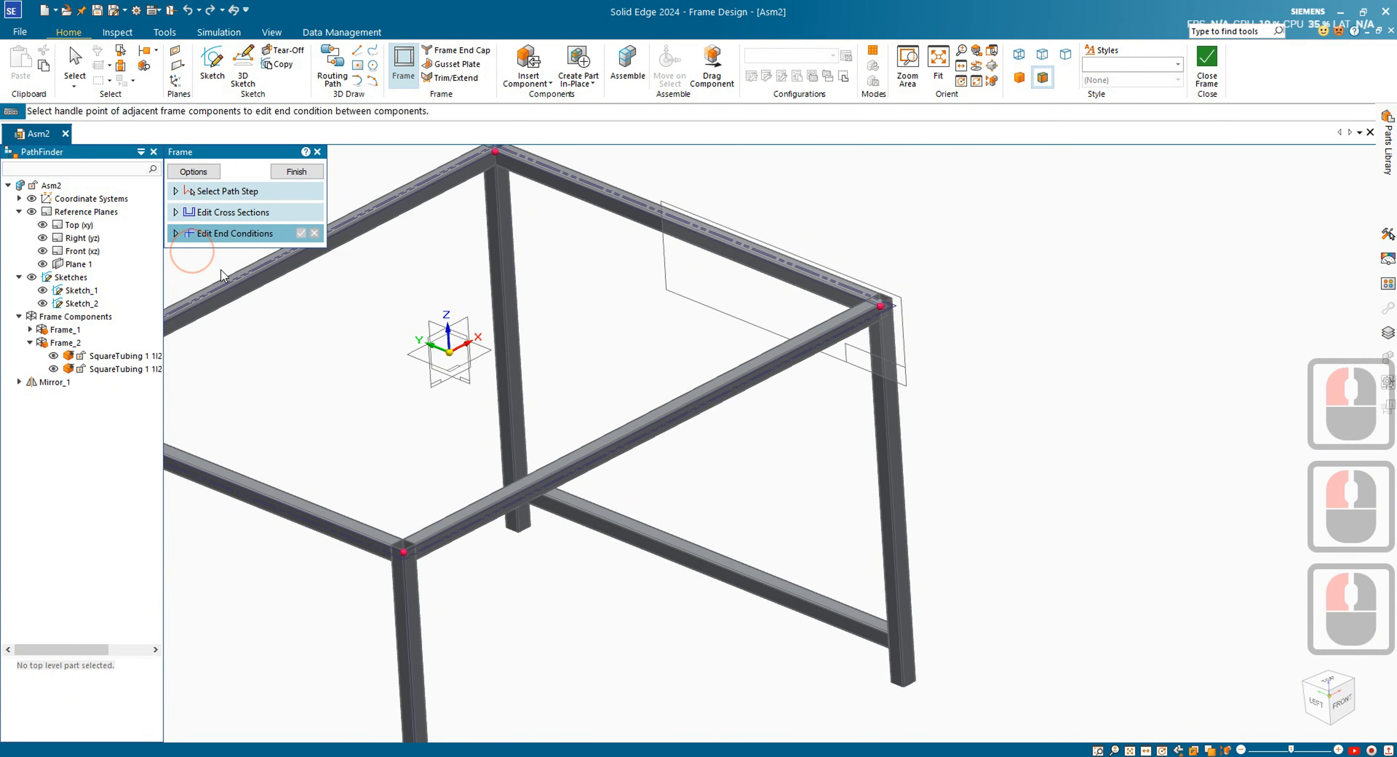
left_click(177, 235)
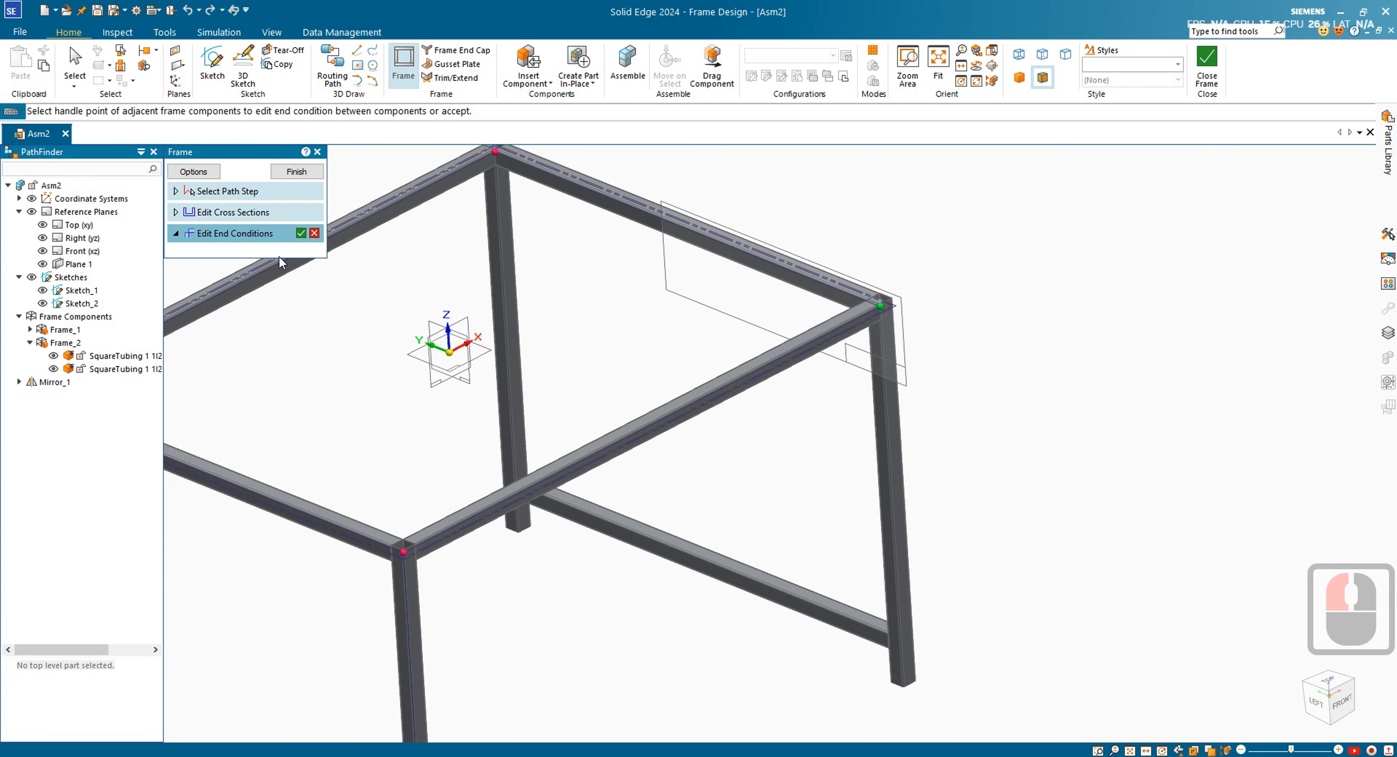
left_click(504, 192)
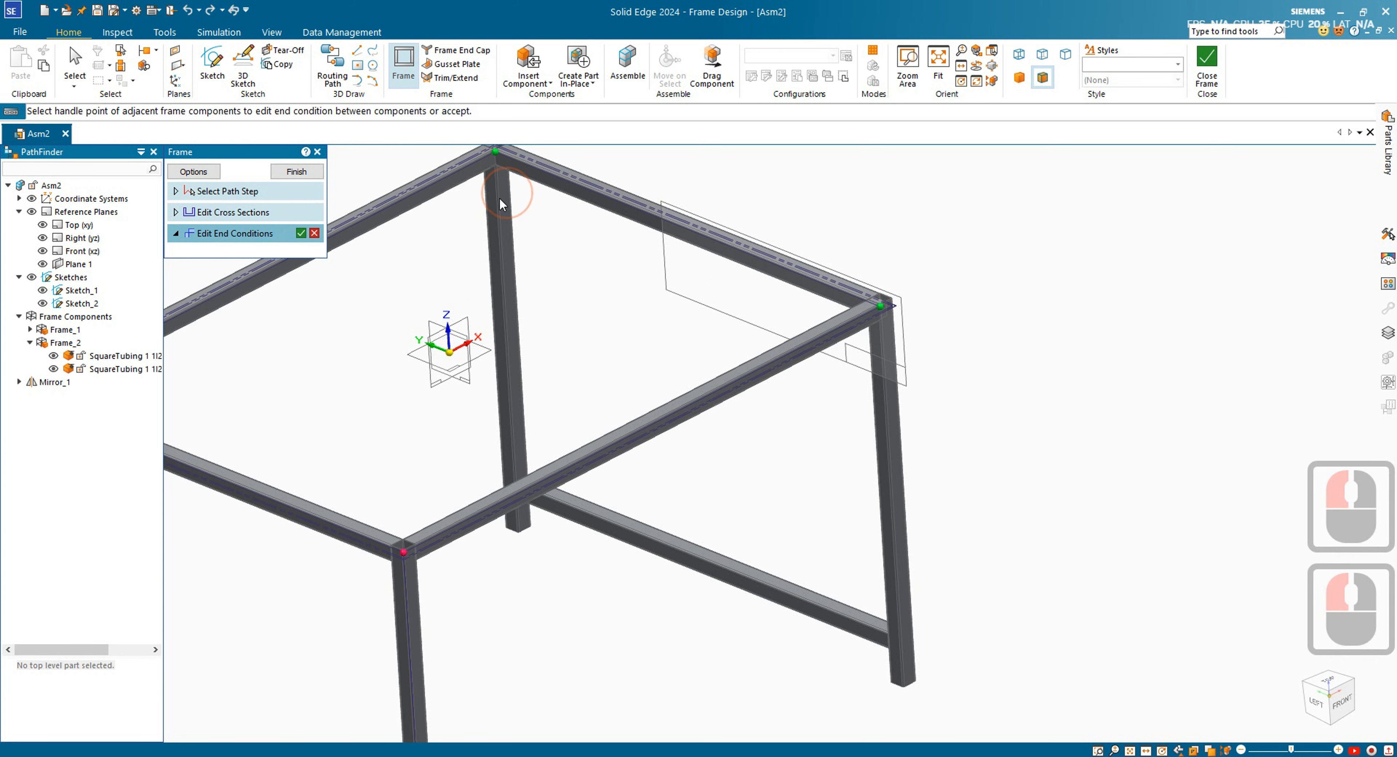
left_click(297, 233)
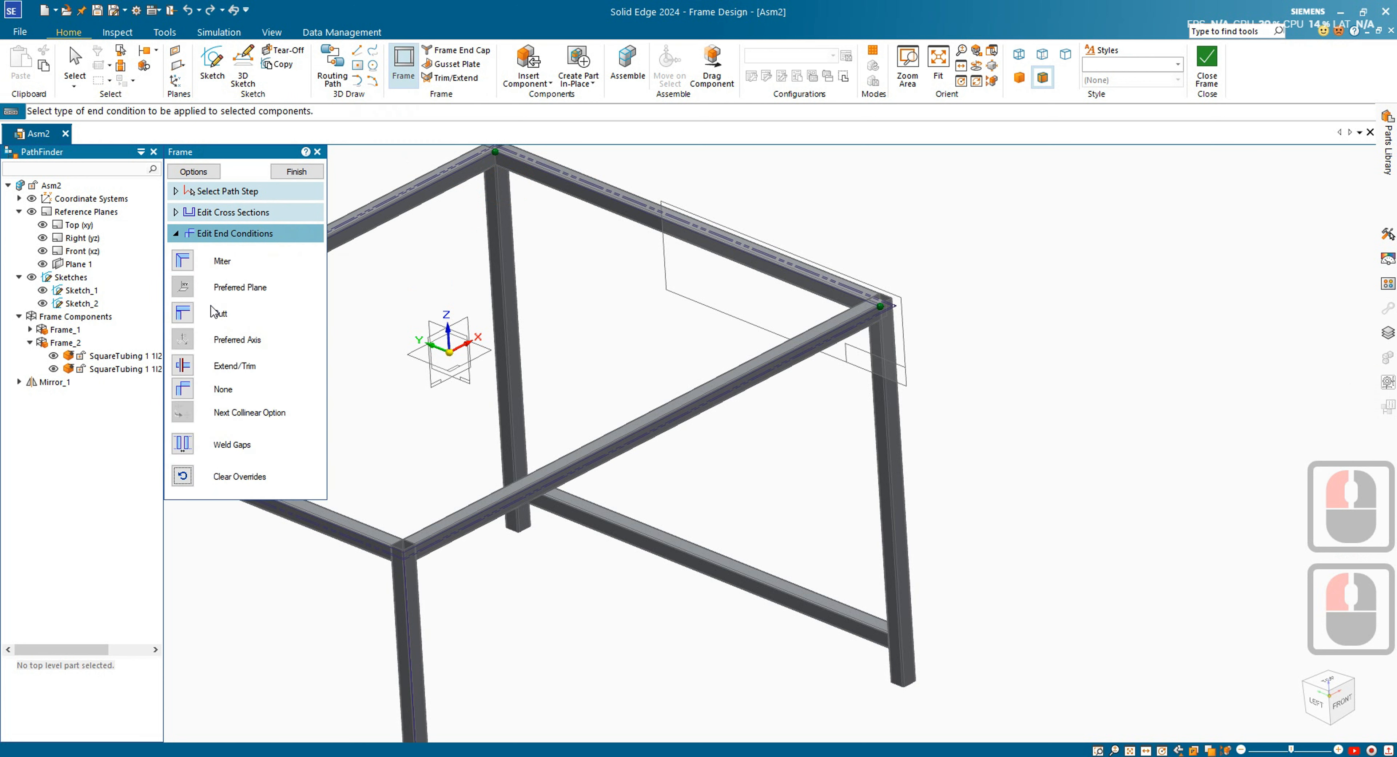
- Apply an Extend/Trim end condition to both horizontal tubes up to Plane 1, check the front corner, and finish editing the frame
left_click(183, 365)
scroll(863, 329, "up", 8)
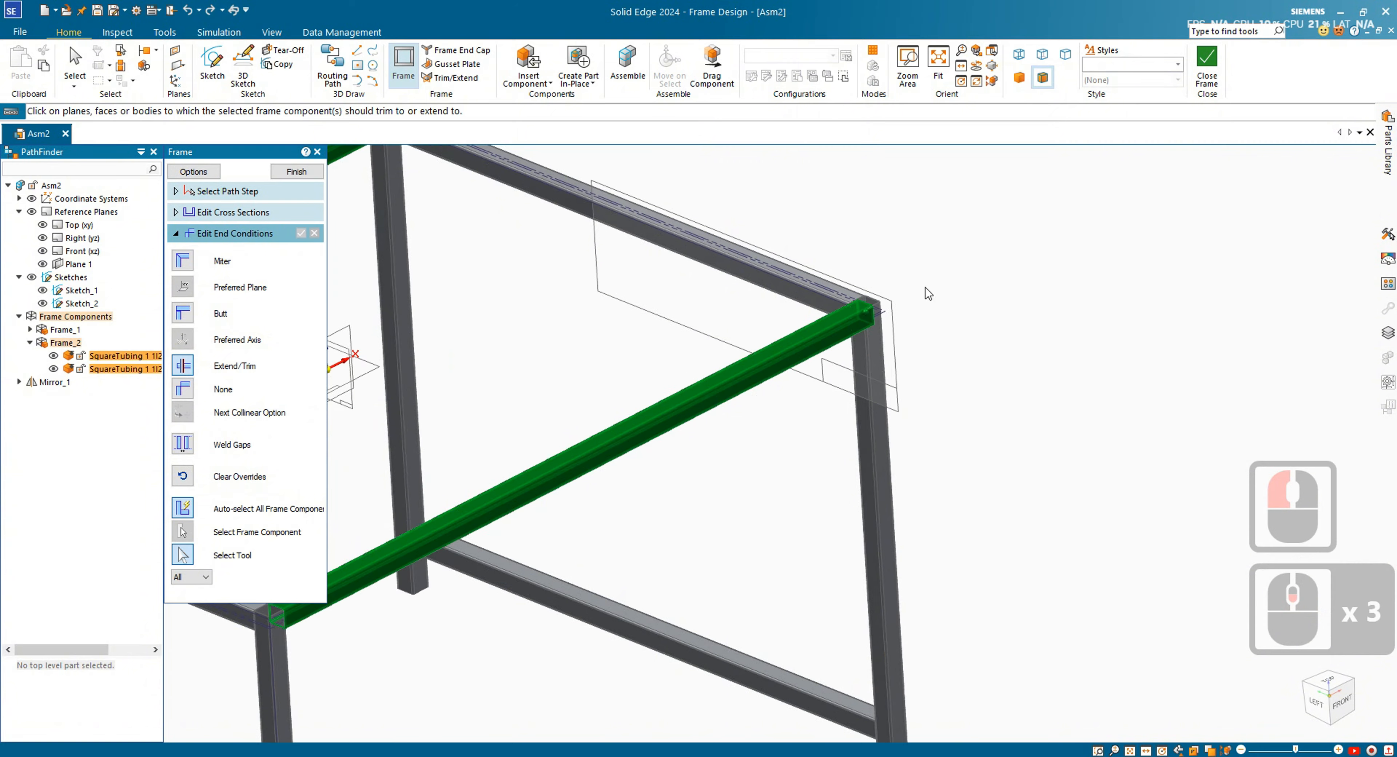
left_click(906, 313)
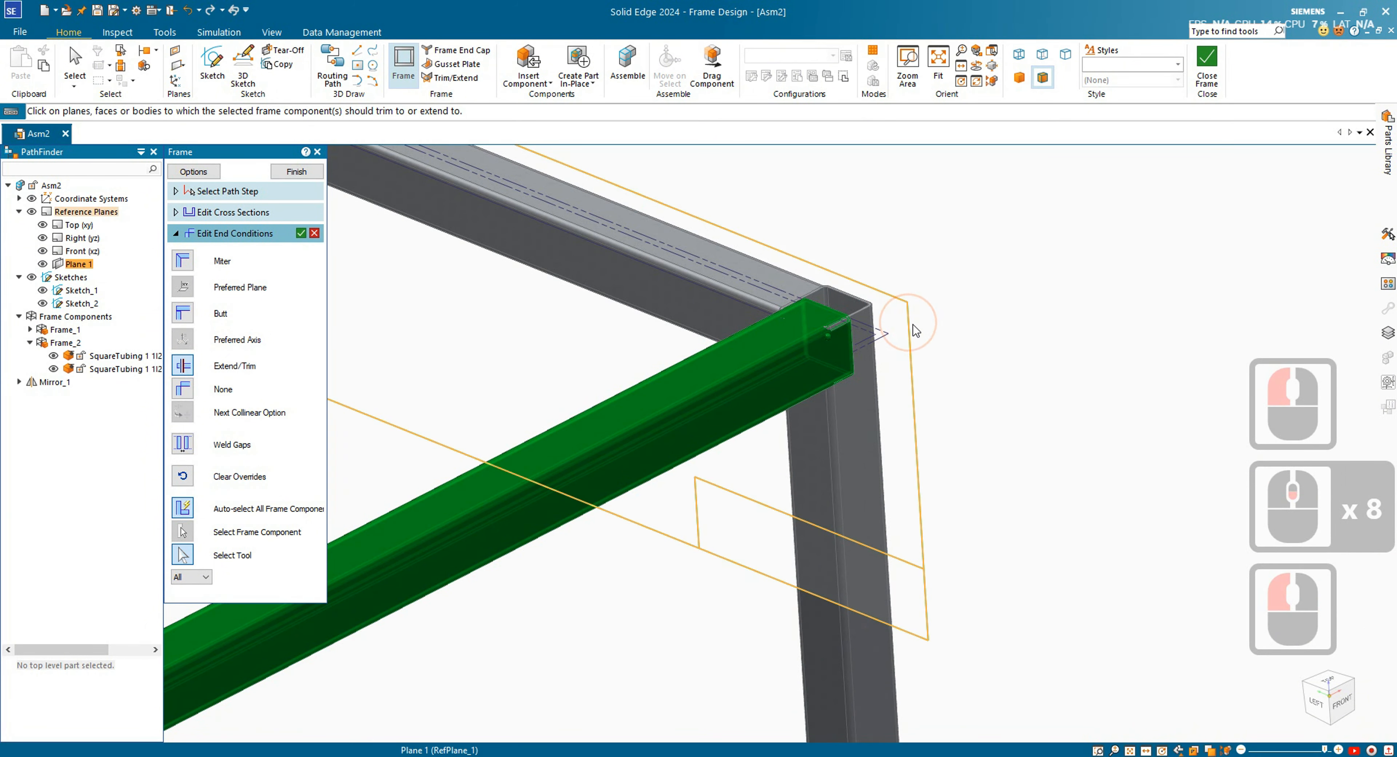
left_click(300, 234)
scroll(850, 347, "up", 7)
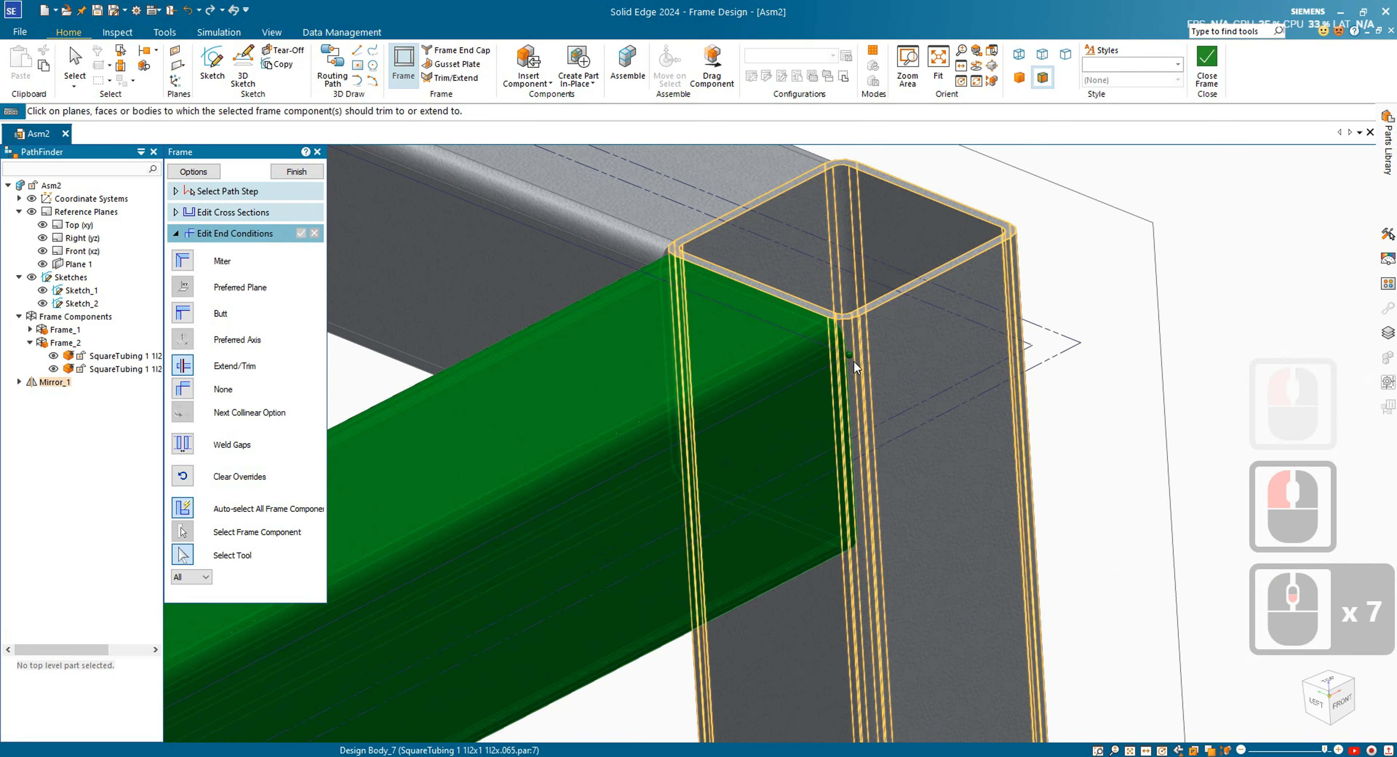
scroll(922, 391, "up", 1)
middle_click_drag(956, 437, 869, 358)
scroll(922, 379, "down", 4)
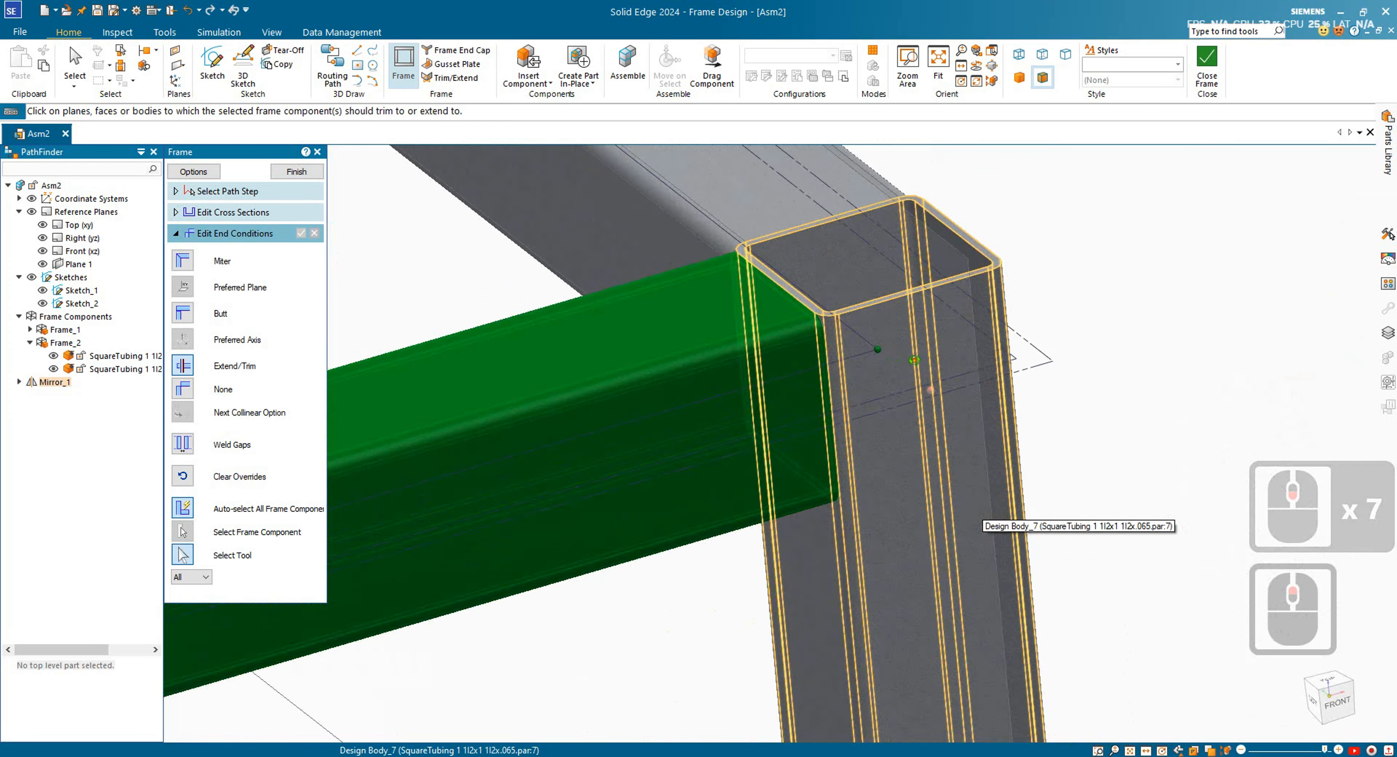
scroll(954, 406, "down", 6)
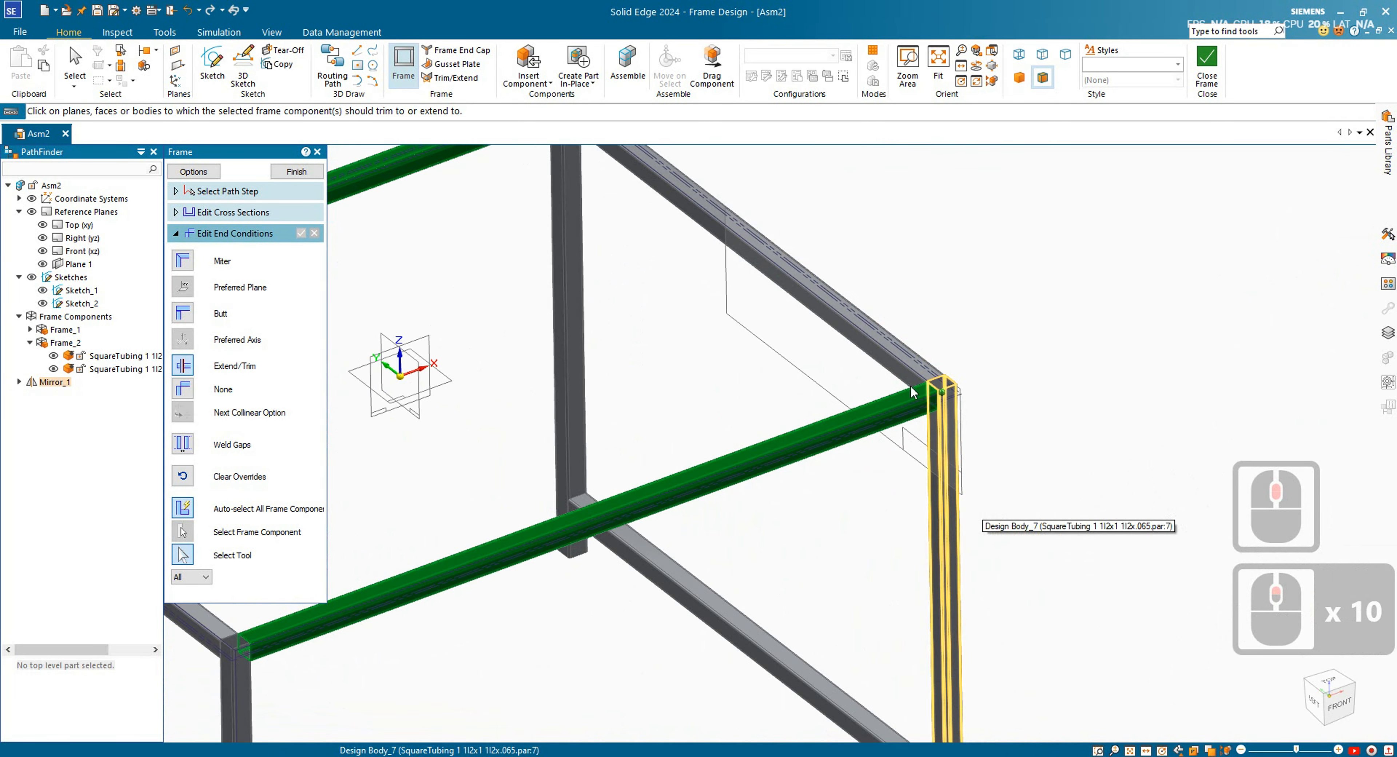
left_click(296, 171)
left_click(1066, 350)
mouse_move(1066, 350)
middle_mouse_down()
mouse_move(977, 252)
mouse_move(852, 302)
mouse_move(873, 321)
mouse_move(924, 320)
mouse_move(895, 308)
middle_mouse_up()
key("Escape")
- Start a sketch on a plane parallel to the upper face of the first side frame's lower rail, with midpoint keypoint snapping
scroll(1023, 336, "up", 3)
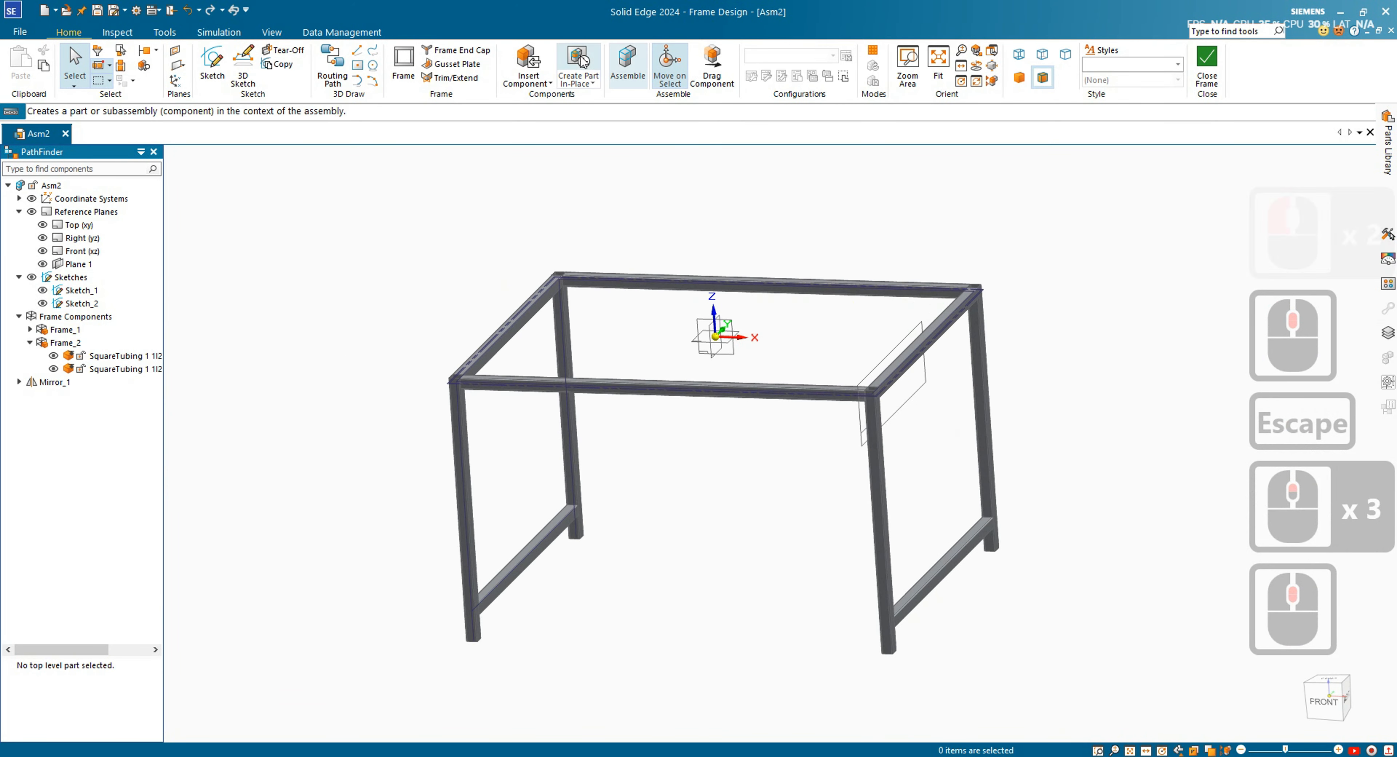
left_click(212, 63)
left_click(284, 216)
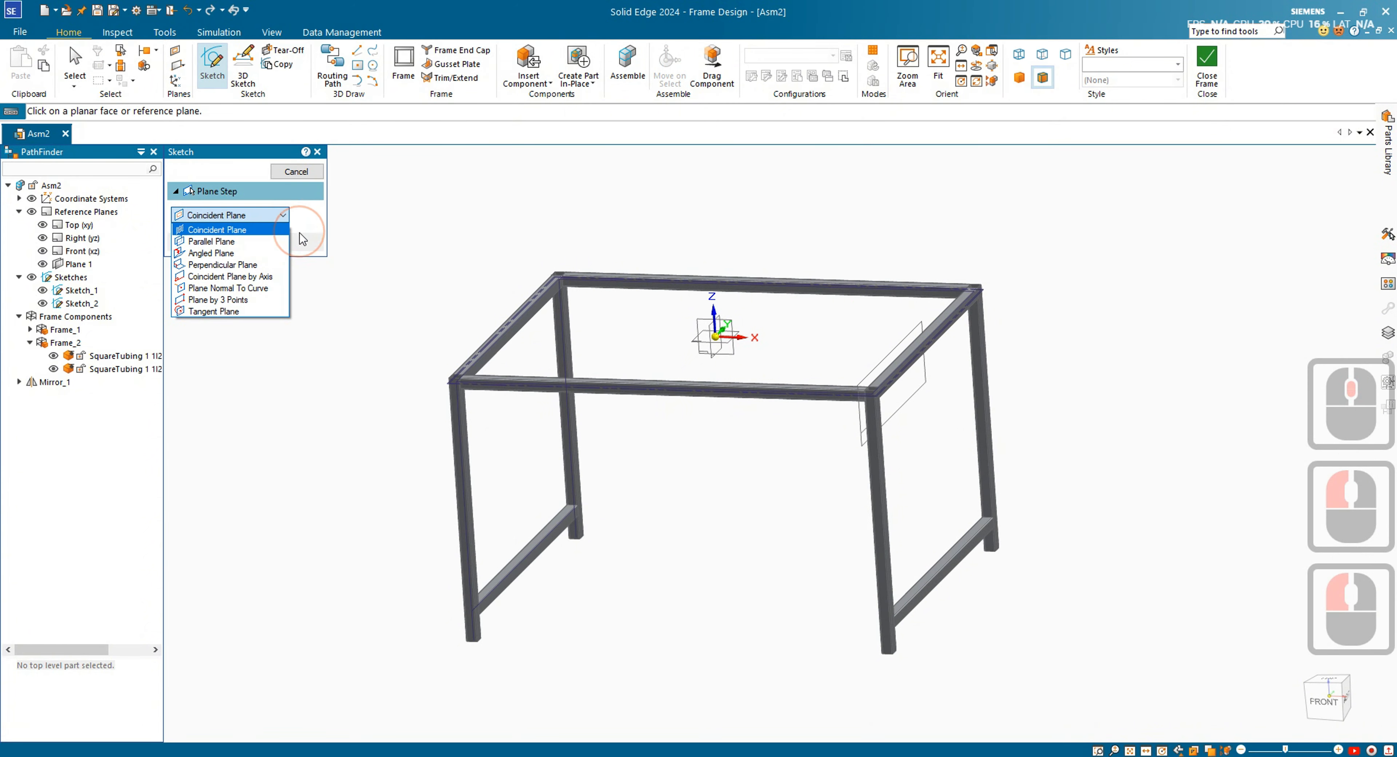
left_click(284, 242)
scroll(524, 541, "up", 5)
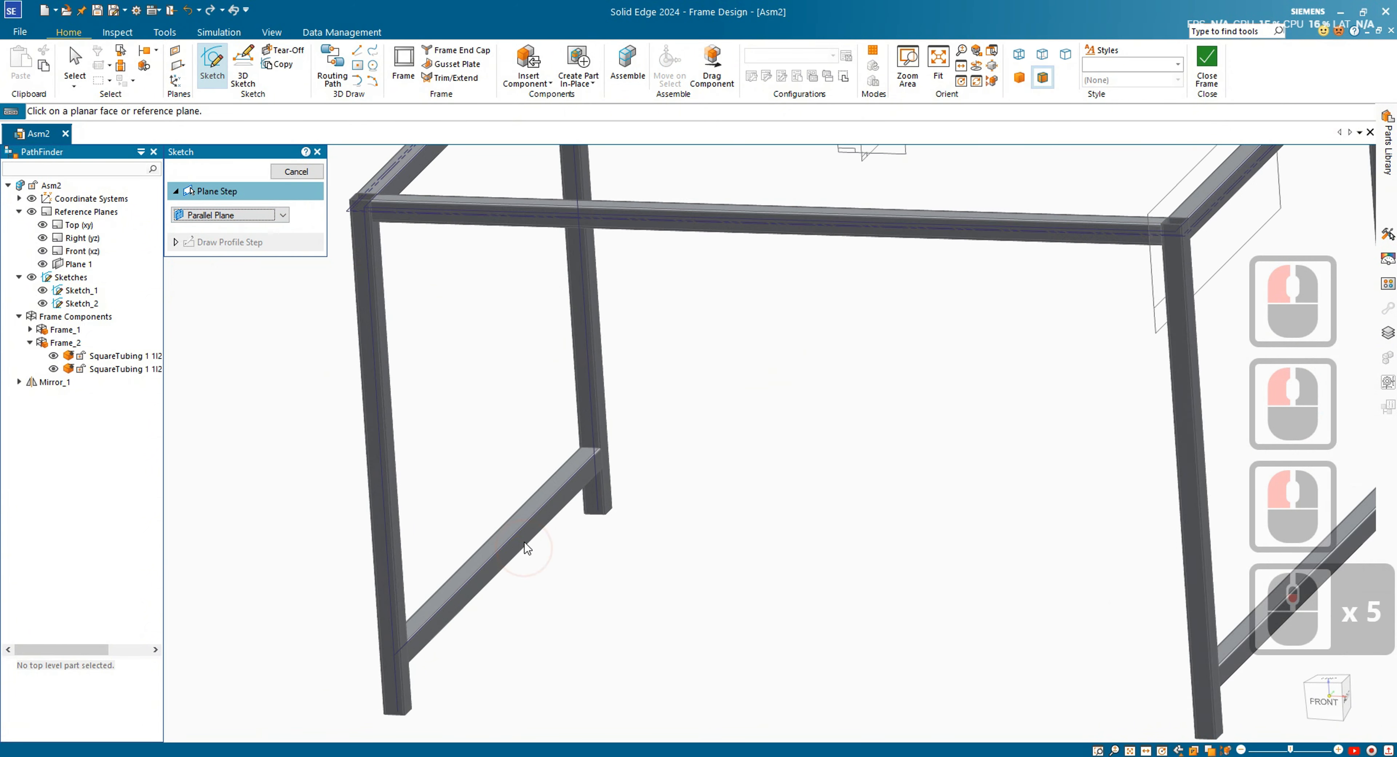
left_click(515, 520)
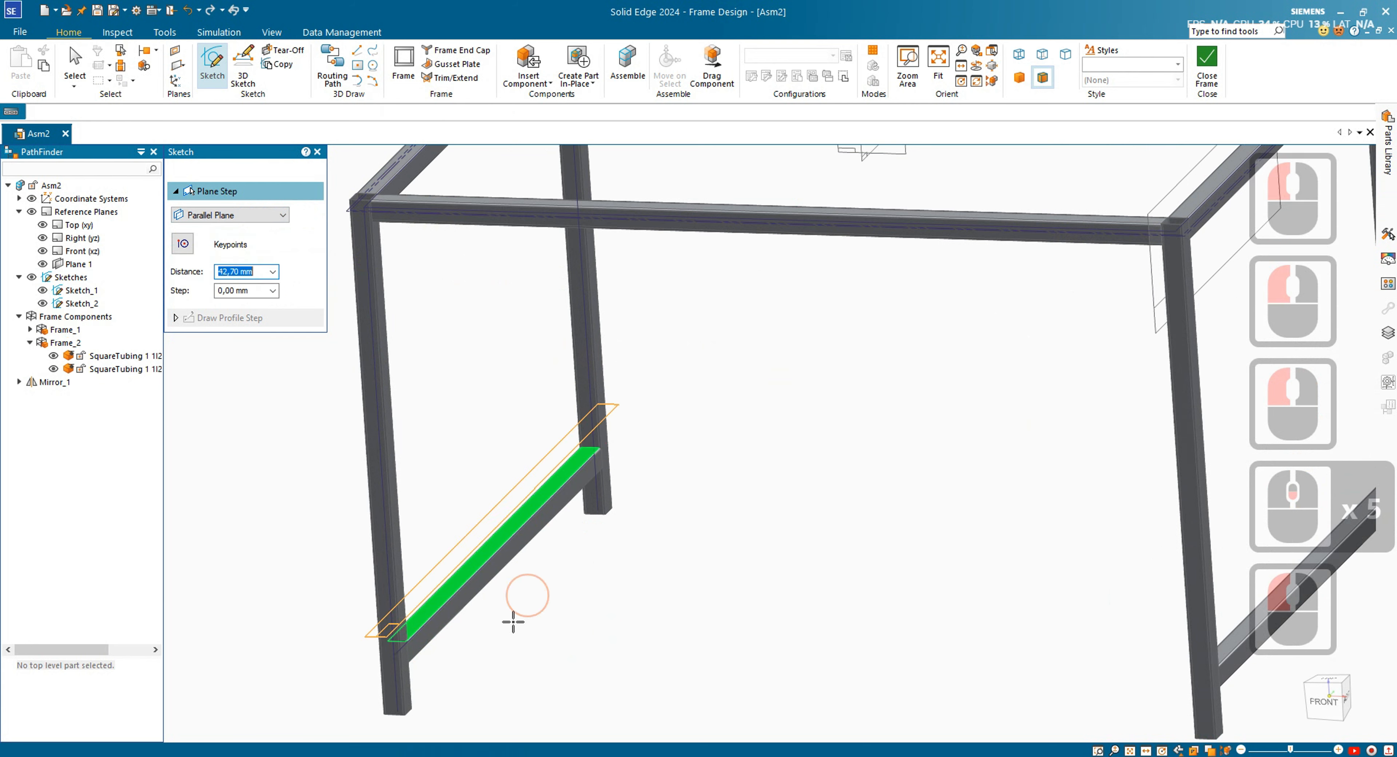
left_click(184, 242)
left_click(214, 325)
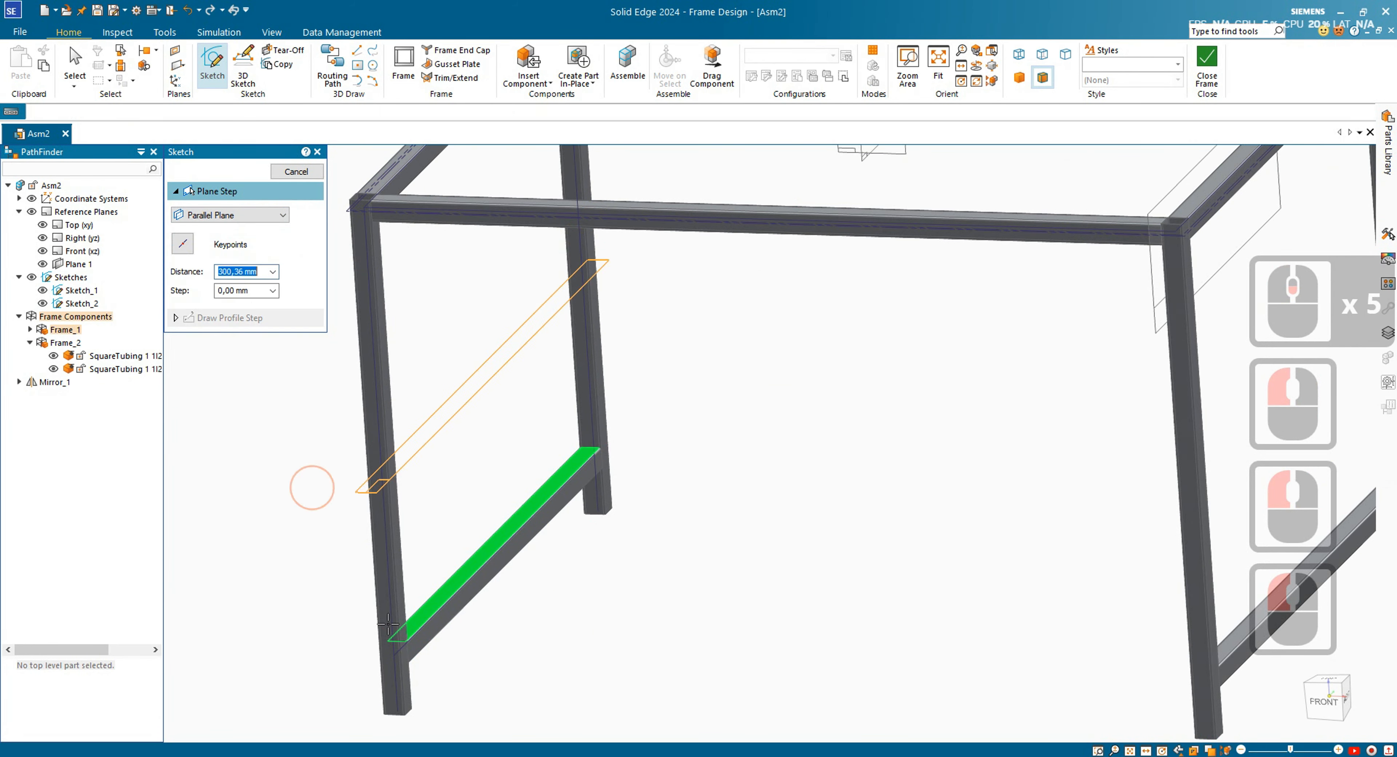
- Place the sketch plane at the midpoint of the lower rail's end edge, 19.05 mm from its upper face
scroll(516, 560, "up", 11)
middle_click_drag(515, 560, 344, 544)
scroll(342, 543, "up", 3)
scroll(339, 543, "down", 12)
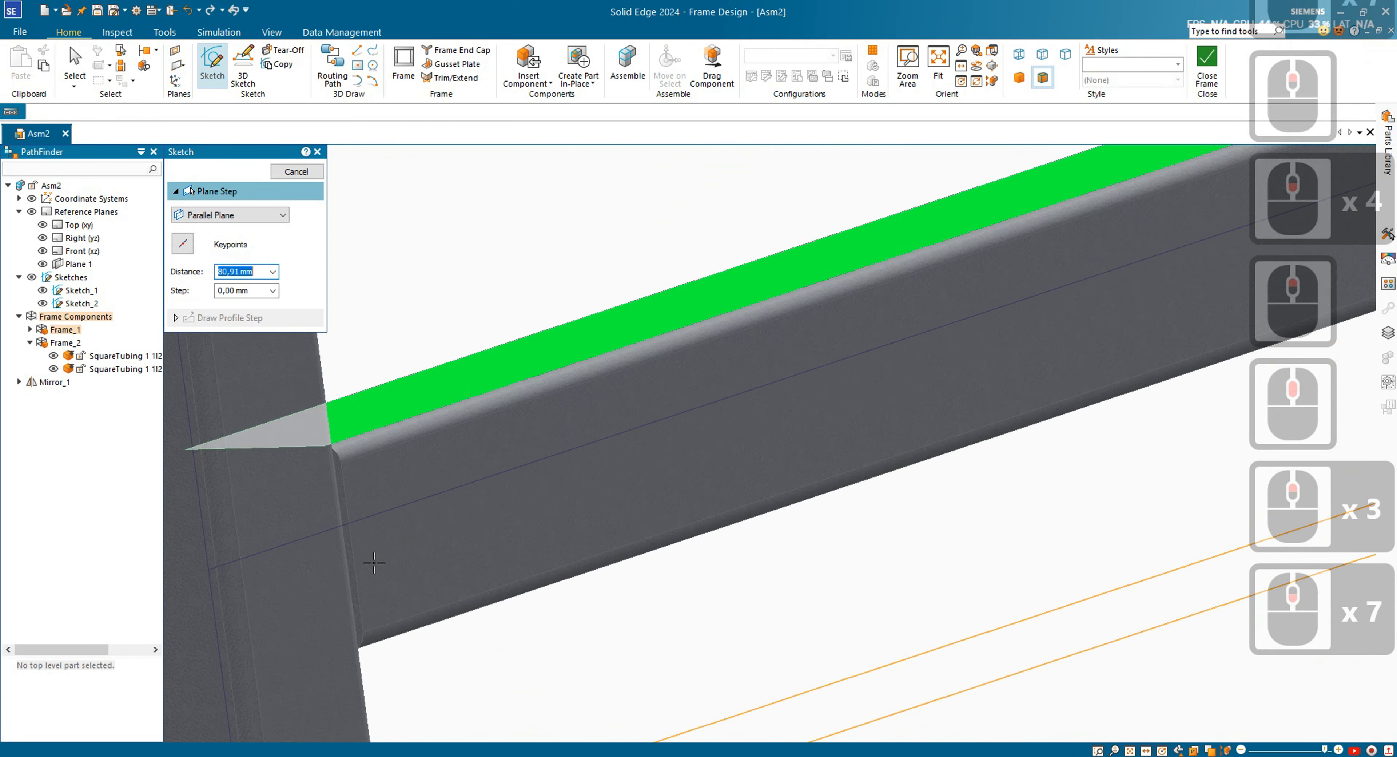
scroll(360, 544, "down", 5)
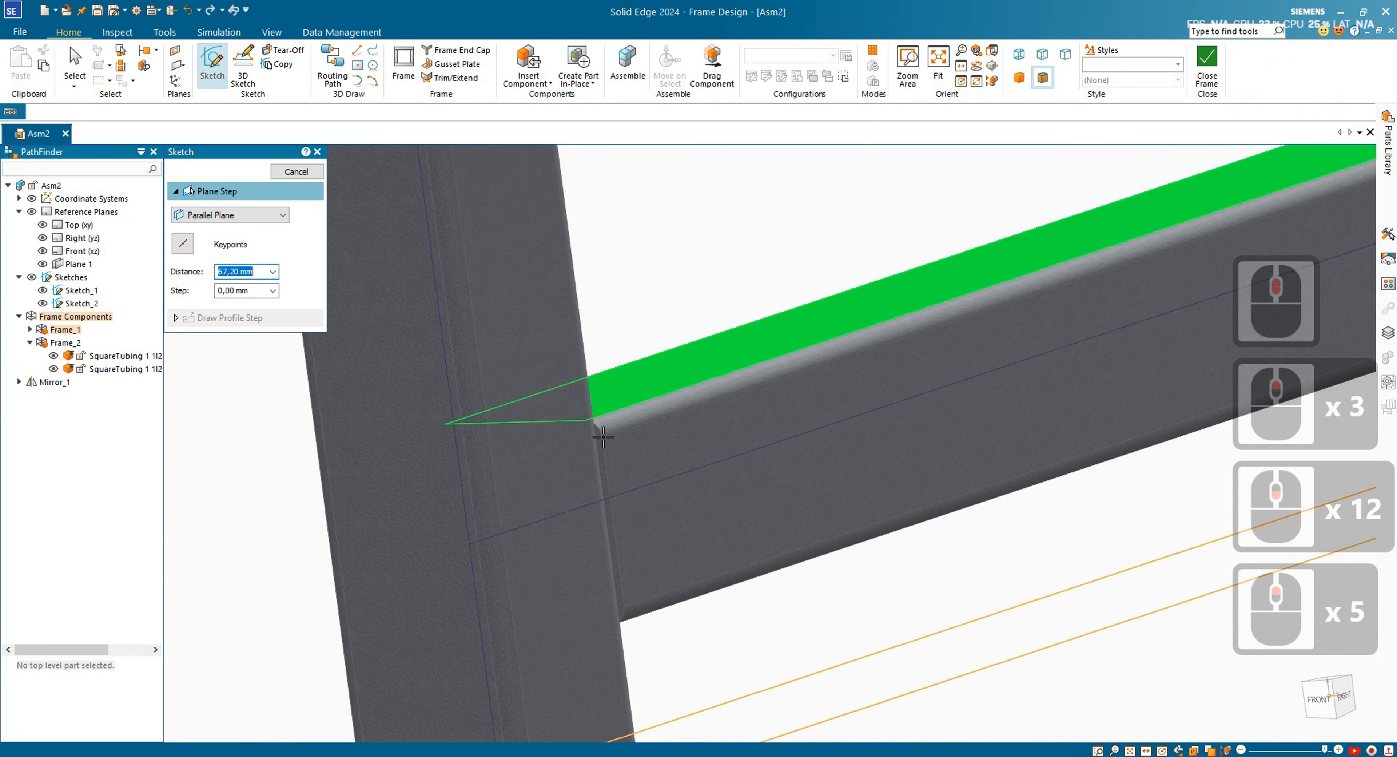
scroll(589, 440, "down", 6)
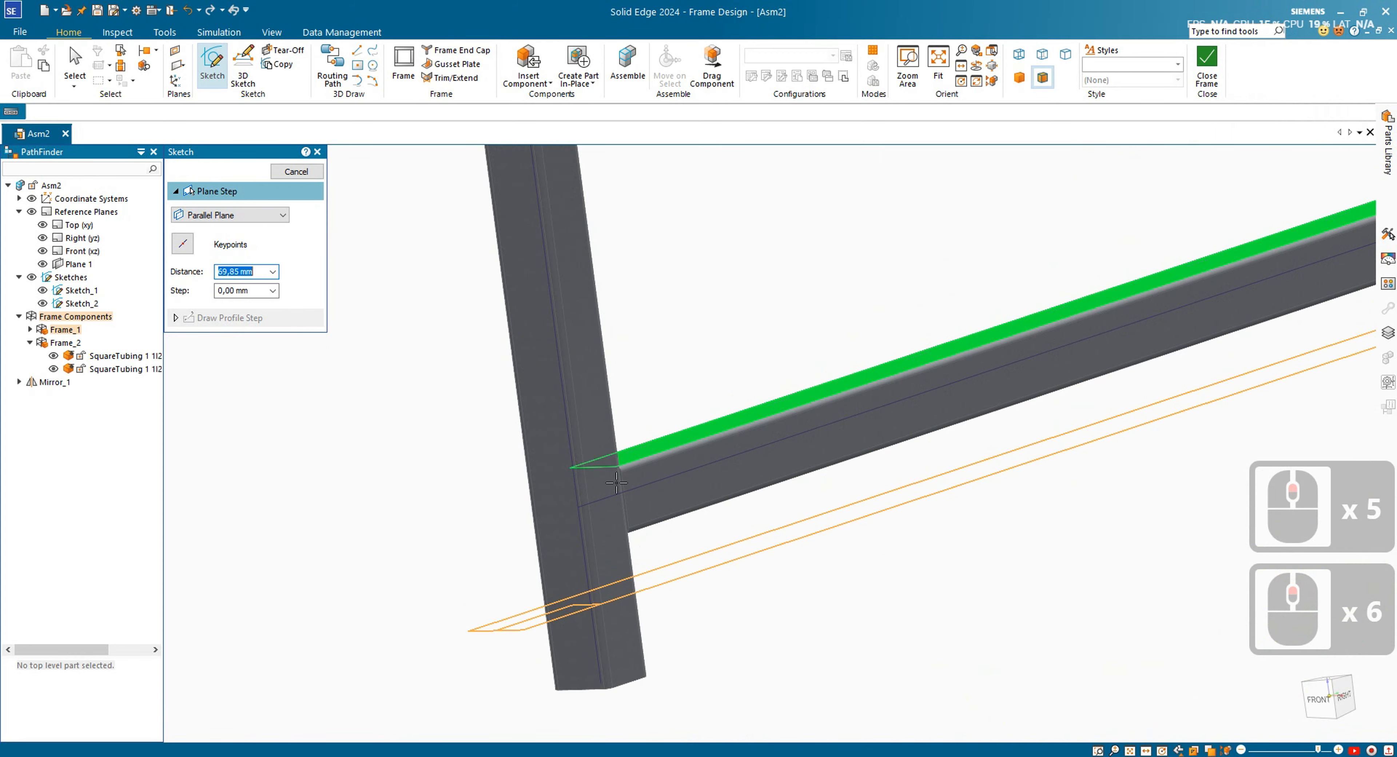
left_click(623, 499)
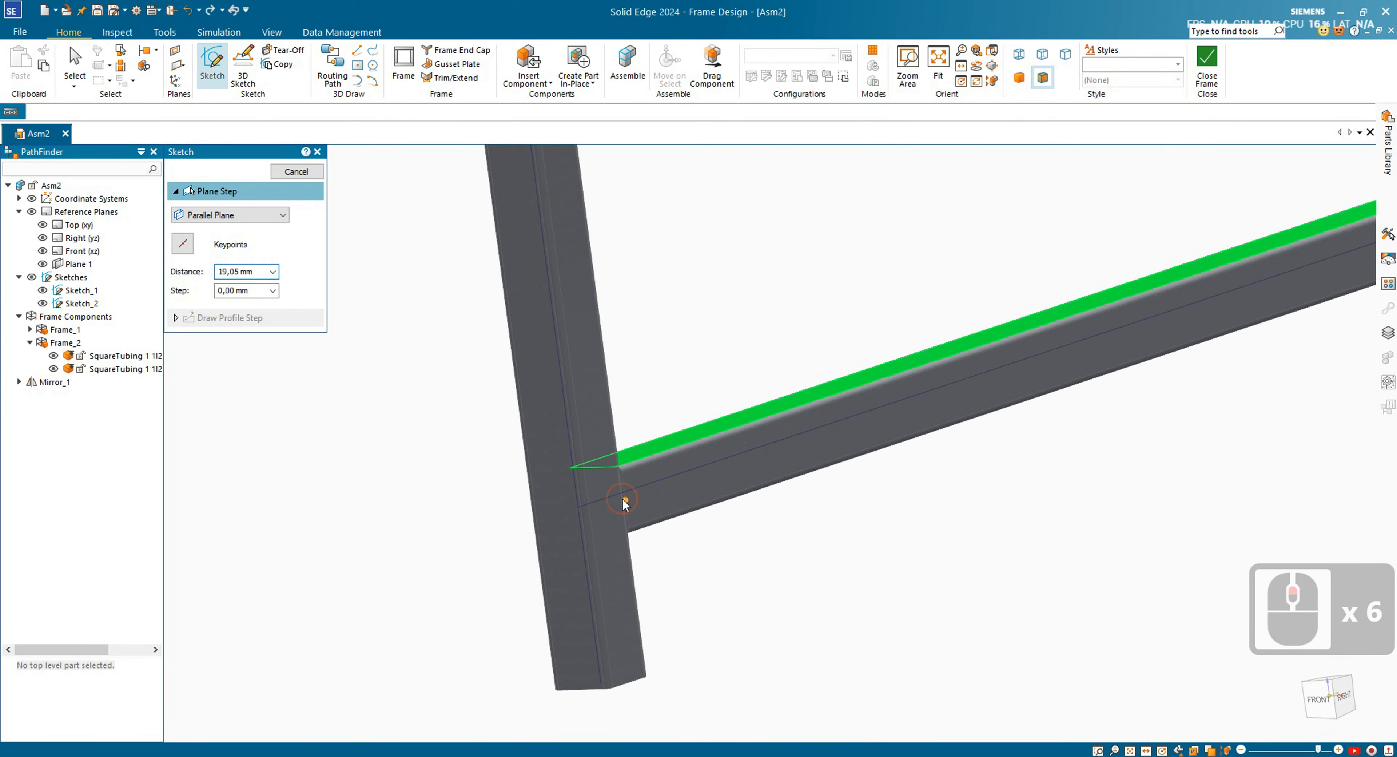
- Sketch a straight line about 1414 mm long joining the inner edge midpoints of the two lower side rails
left_click(174, 62)
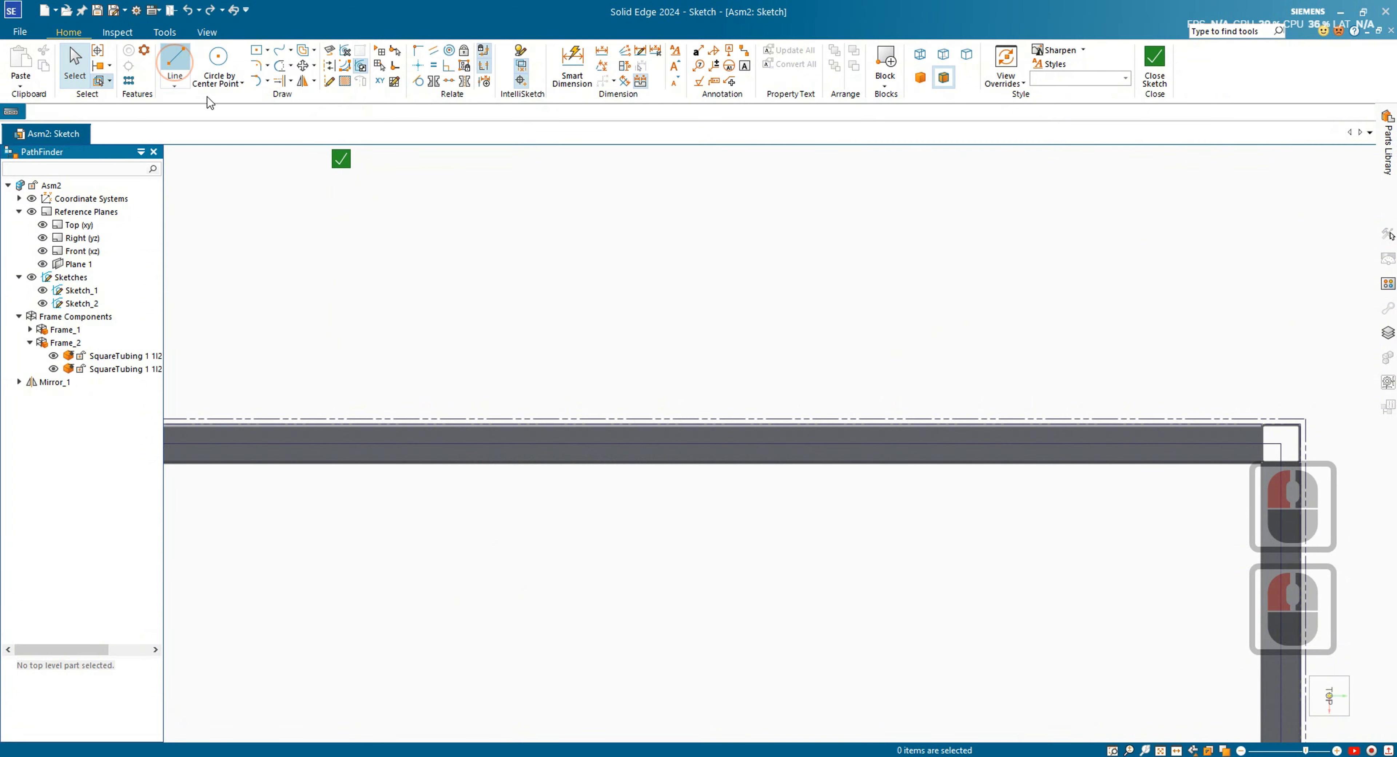
left_click(688, 465)
scroll(705, 433, "down", 12)
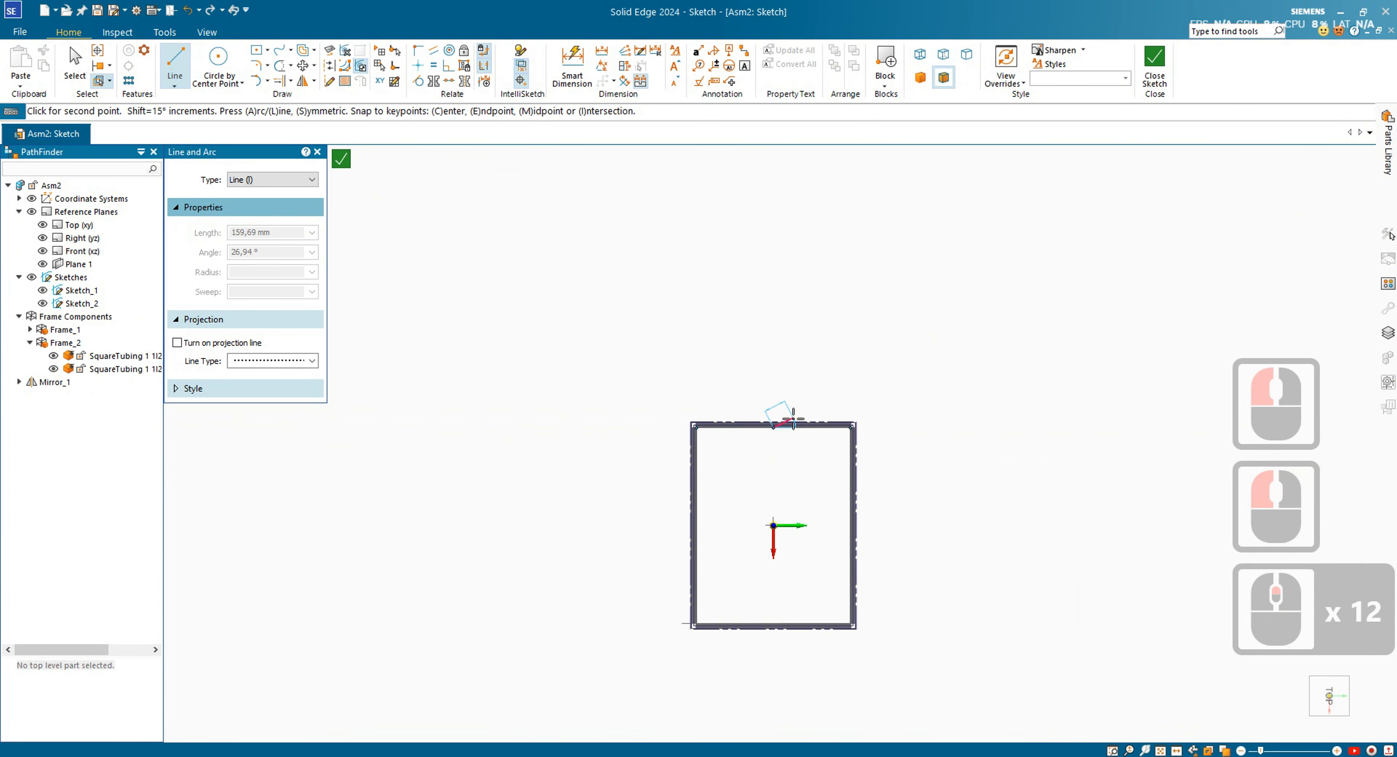
scroll(770, 611, "up", 6)
scroll(775, 672, "up", 6)
scroll(775, 673, "up", 9)
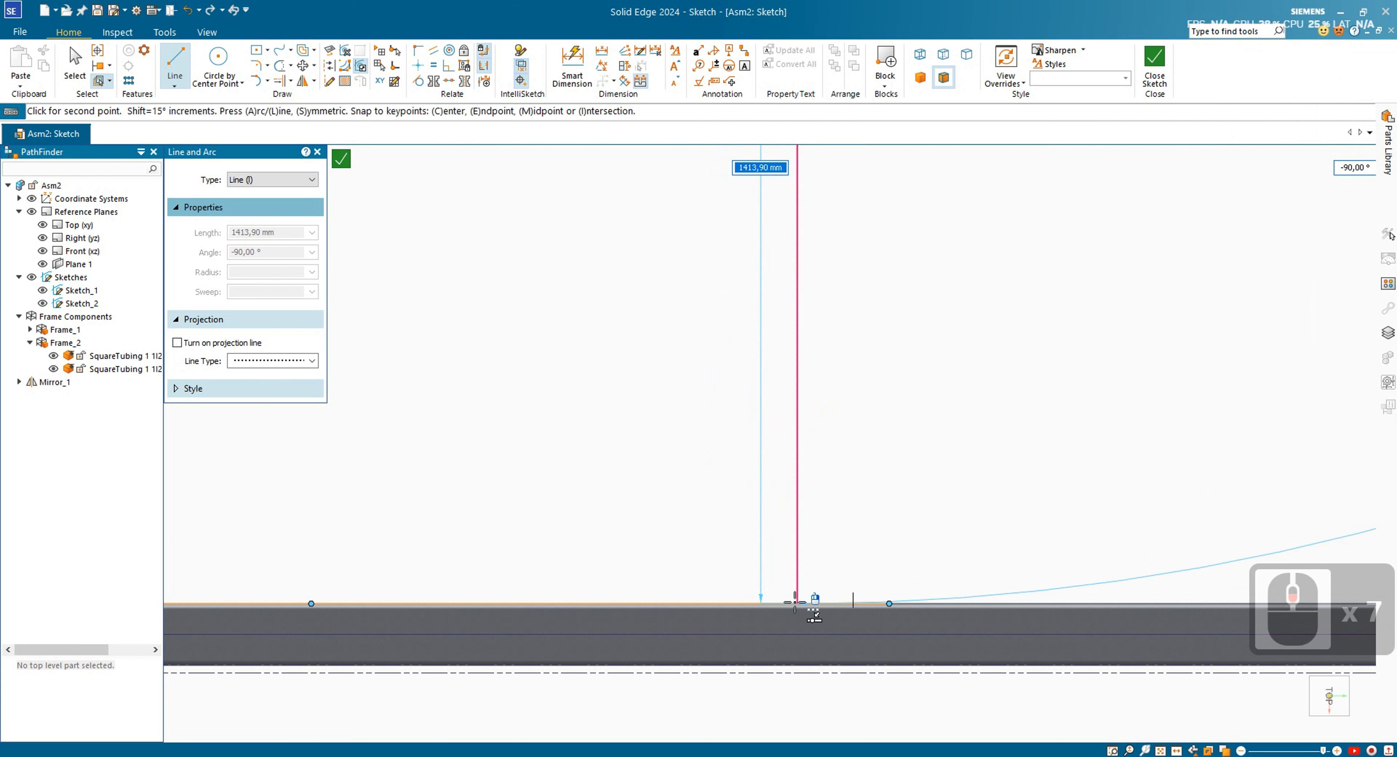
left_click(795, 602)
right_click(797, 596)
- Check the new line between the two side frames in 3D and finish the sketch
scroll(777, 595, "down", 9)
middle_click_drag(772, 580, 879, 523)
scroll(876, 523, "up", 2)
scroll(876, 524, "down", 5)
middle_click_drag(962, 493, 868, 542)
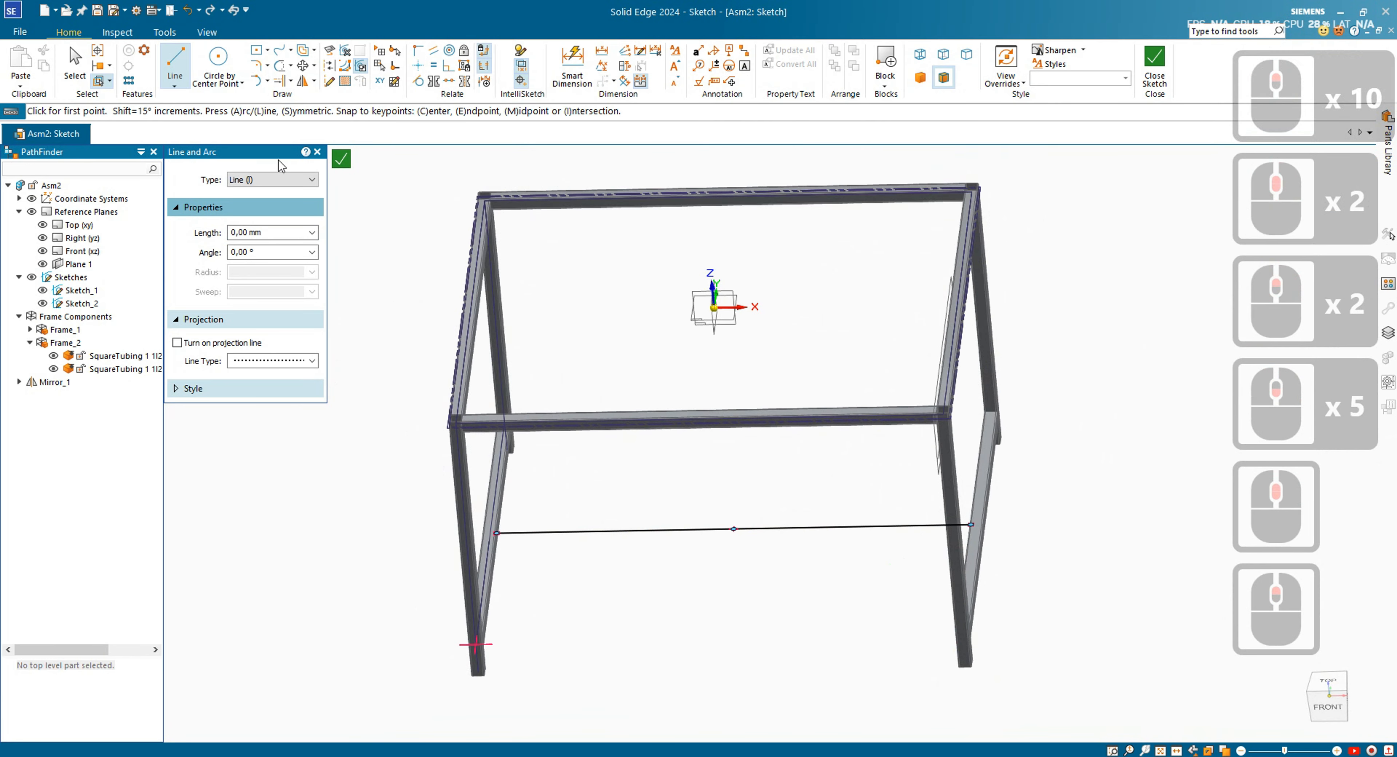
key("Escape")
left_click(1155, 67)
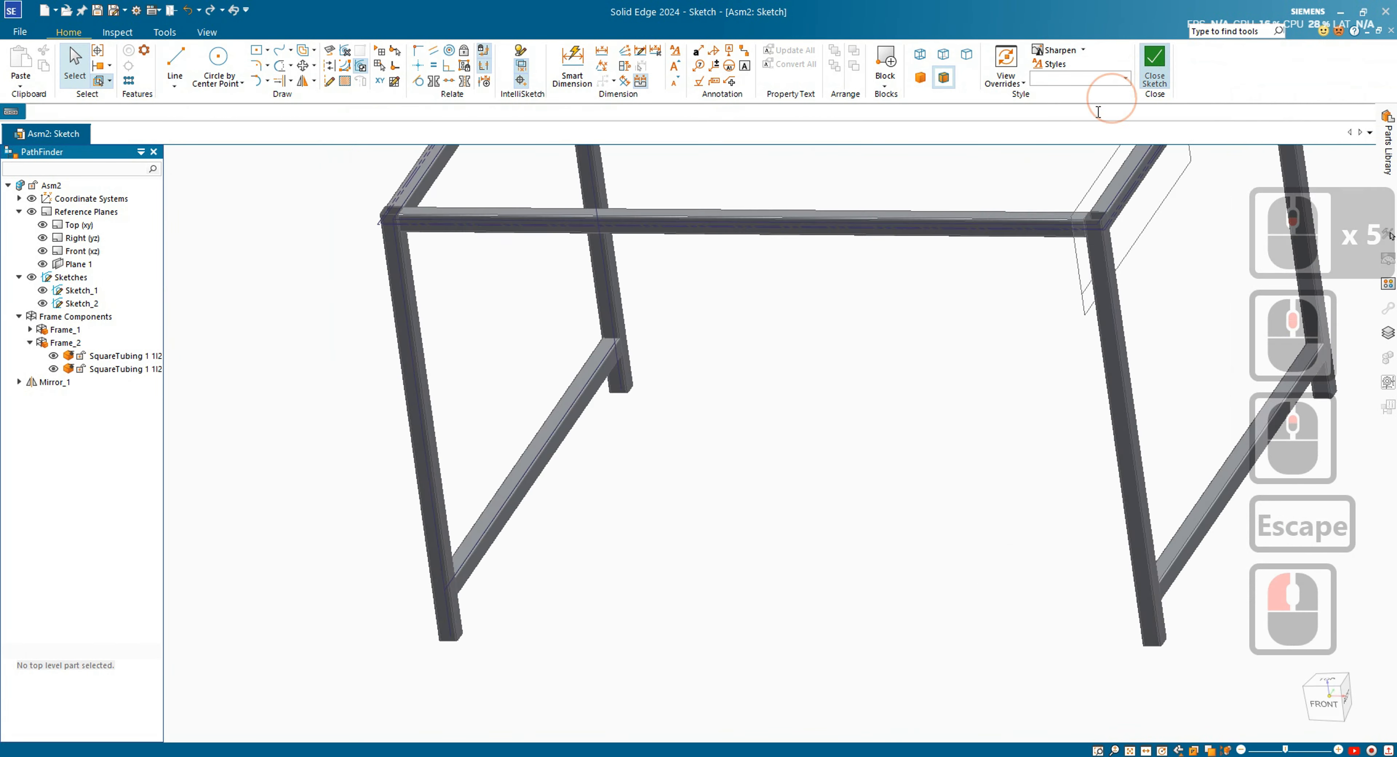
left_click(296, 172)
- Create a 1 1/2 x 1 1/2 square-tubing frame member along the sketched line between the lower rails, keeping the frame options
scroll(250, 374, "down", 6)
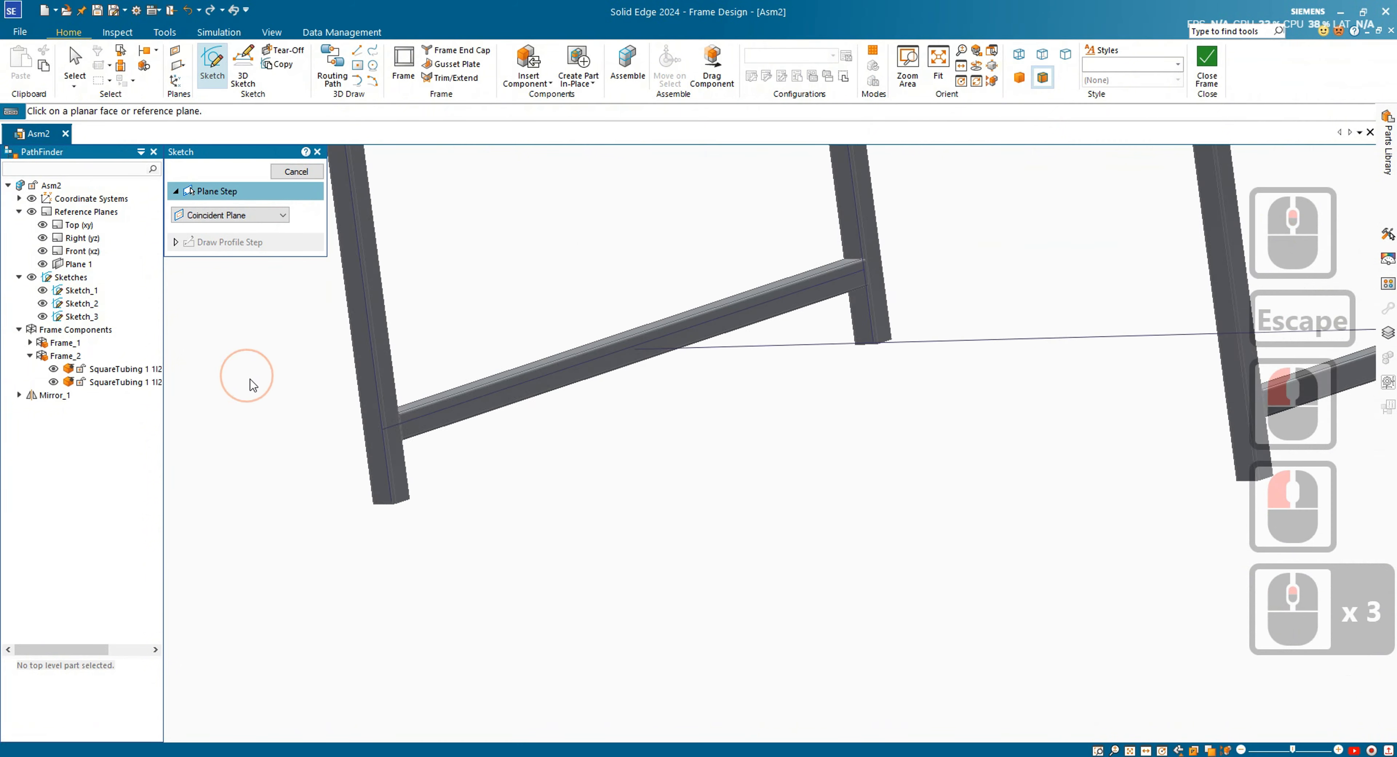
scroll(659, 575, "down", 3)
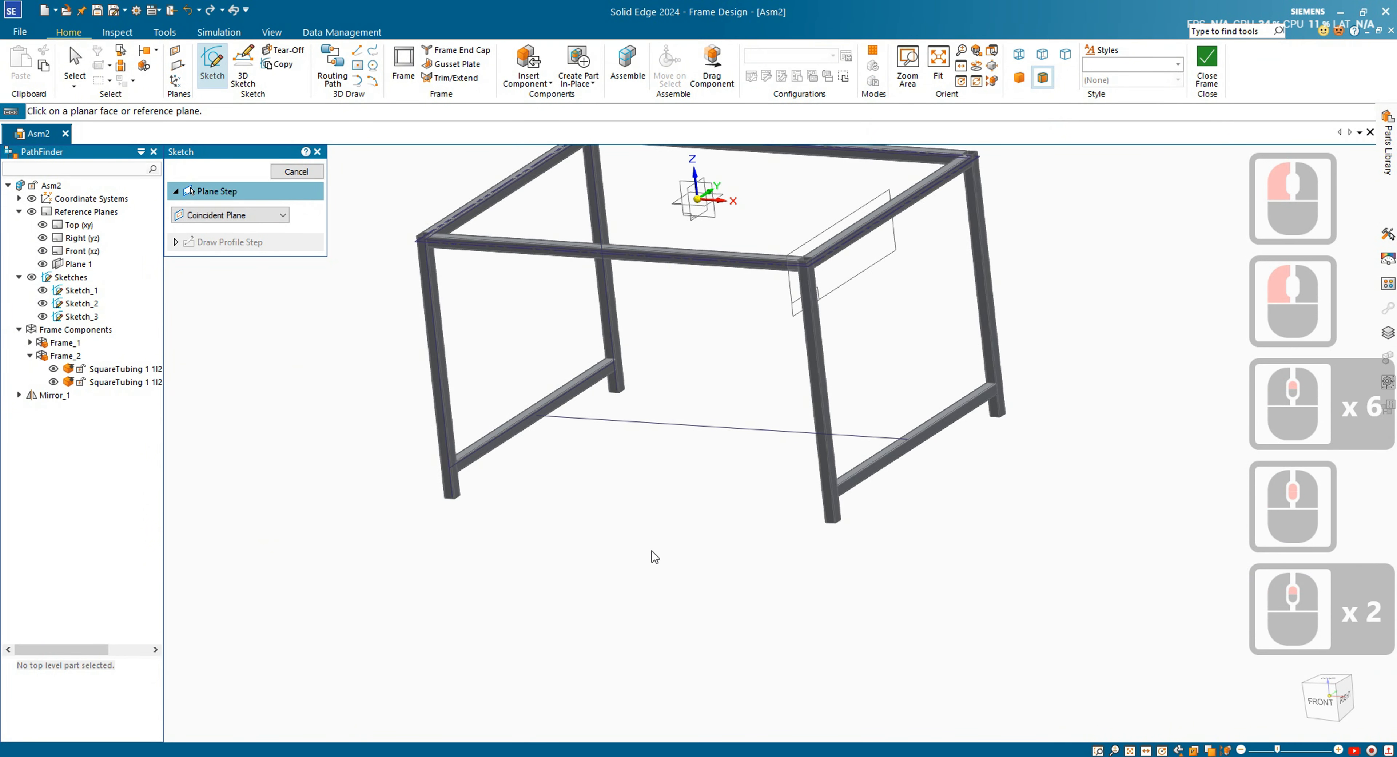
left_click(408, 61)
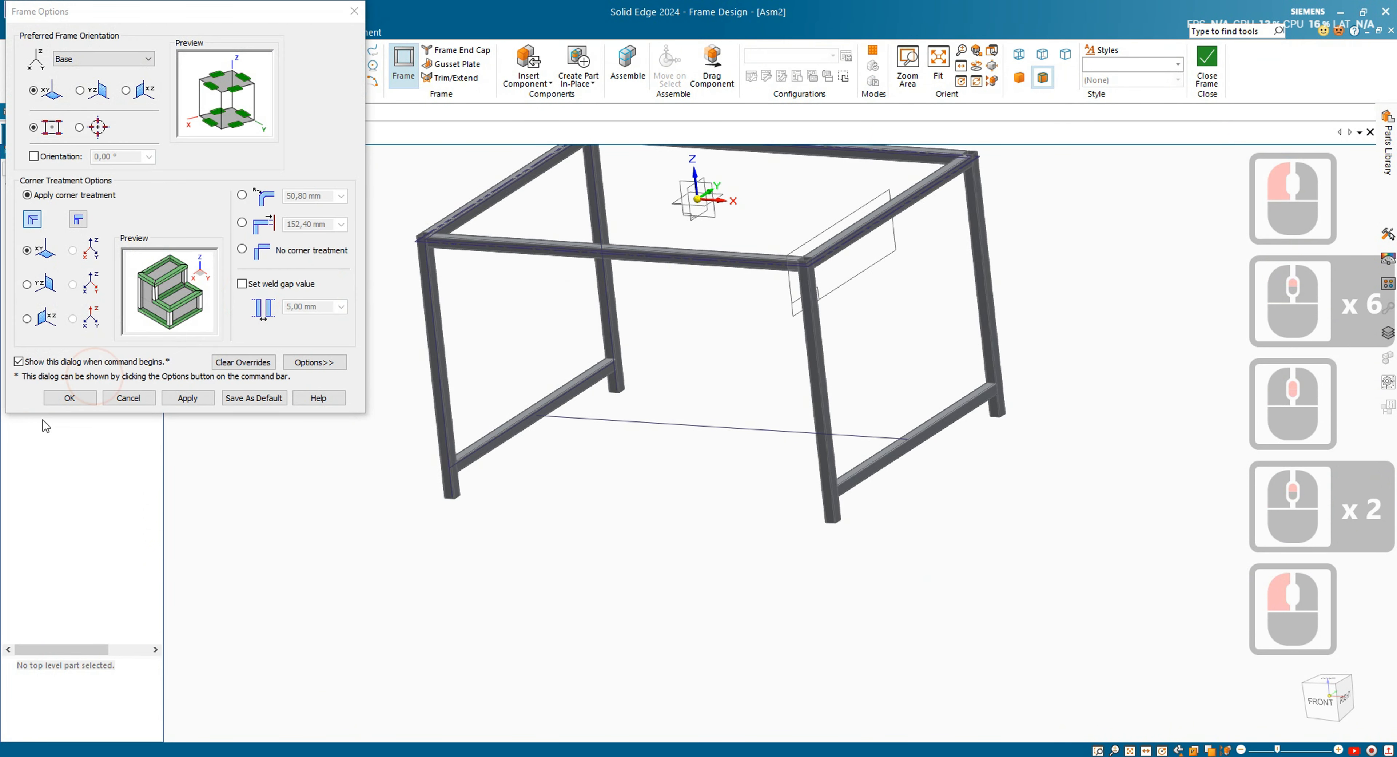
left_click(69, 570)
left_click(770, 428)
right_click(749, 445)
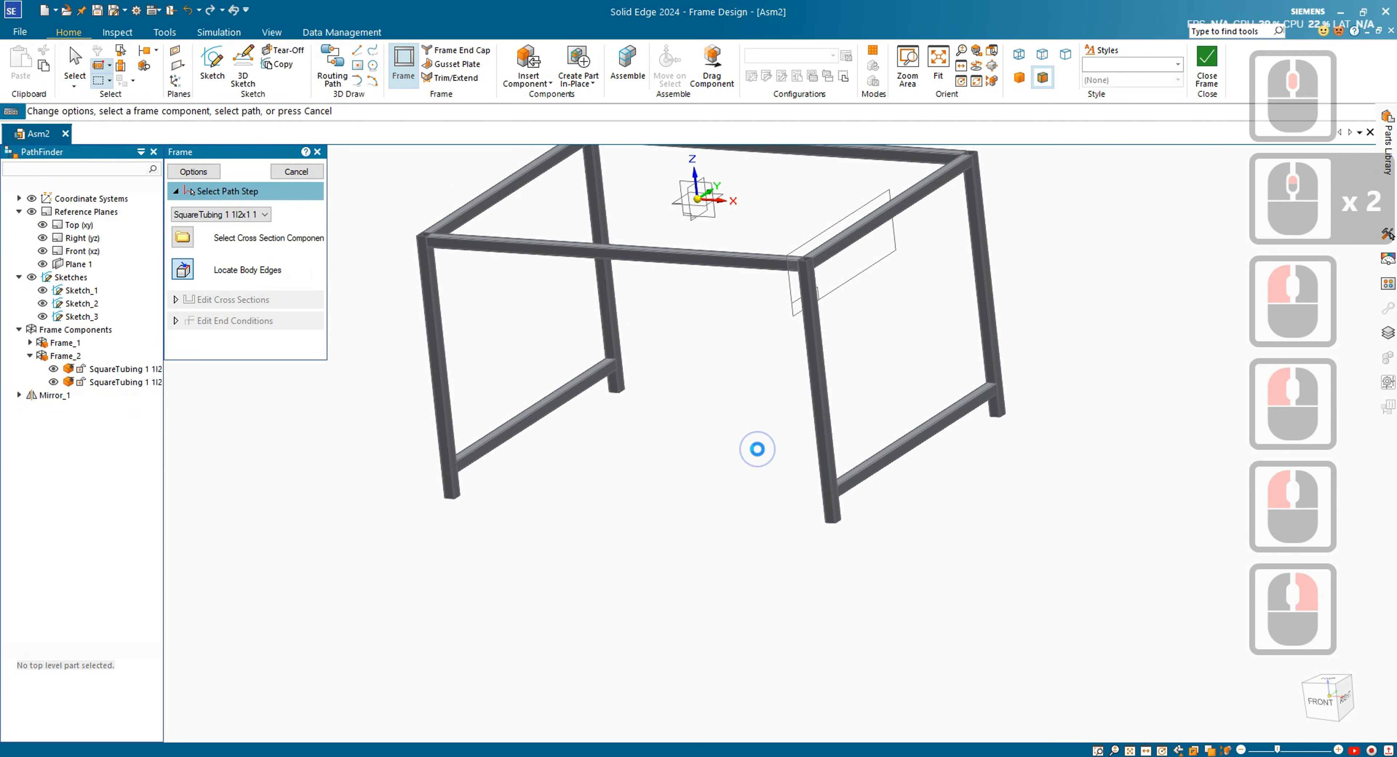
left_click(321, 171)
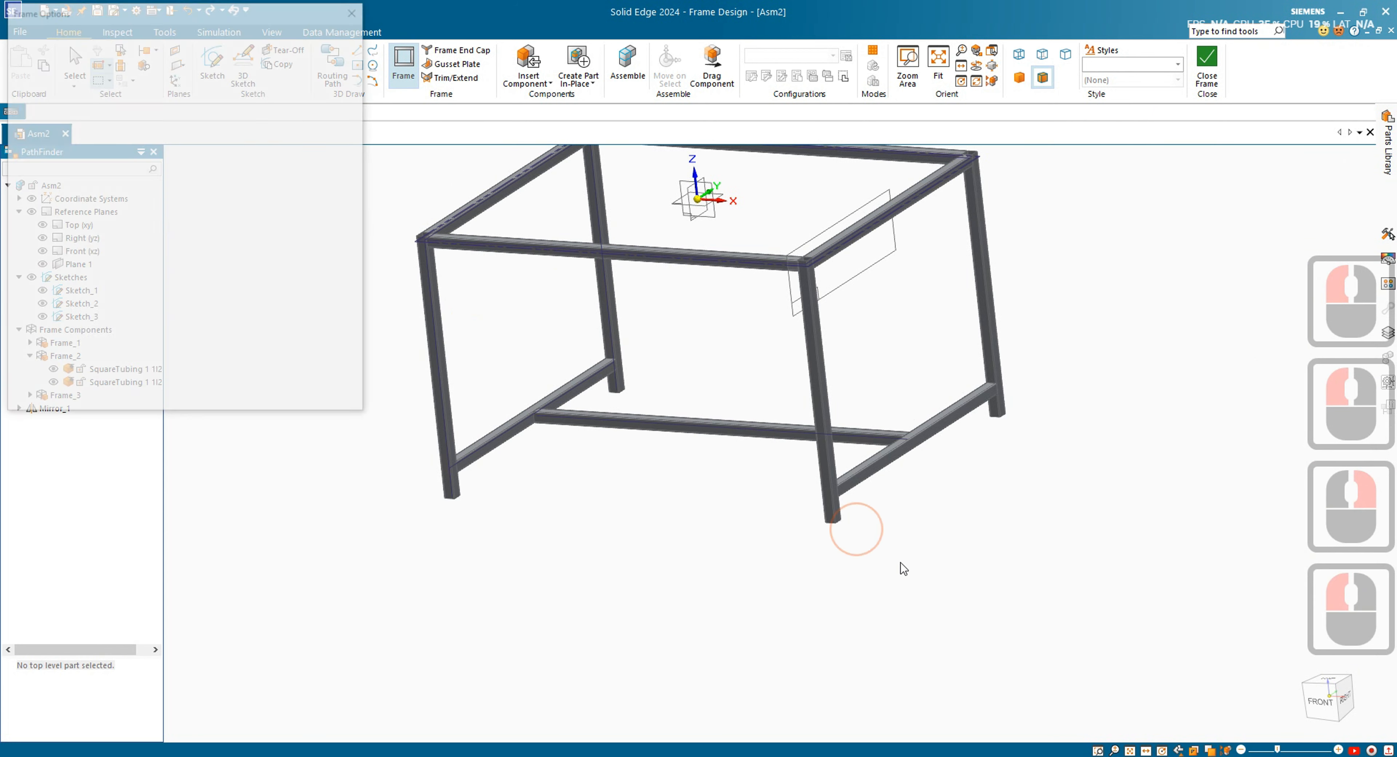
- Inspect the finished stretcher, leave the Frame command and return to the assembly environment
left_click(68, 398)
middle_click_drag(755, 583, 857, 570)
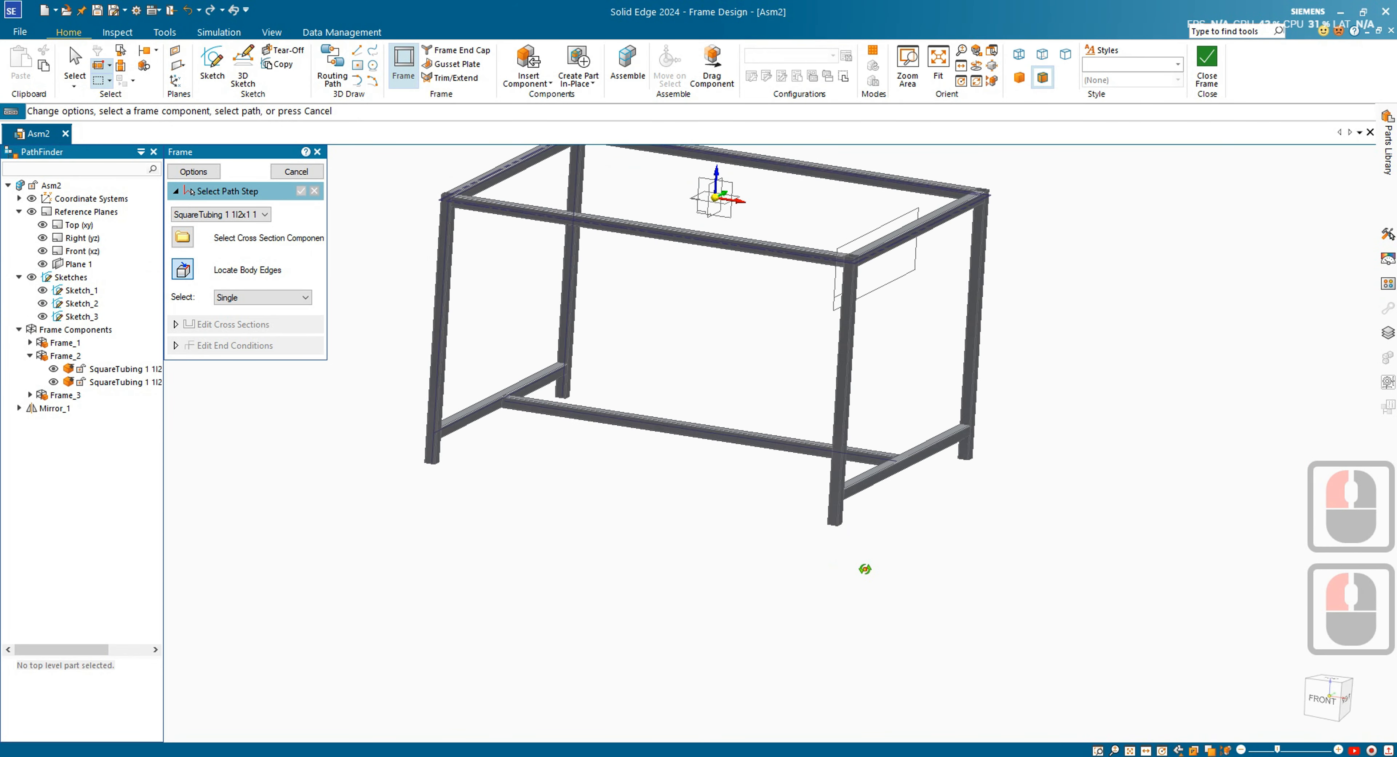
middle_click(863, 550)
middle_click(863, 550)
left_click(296, 171)
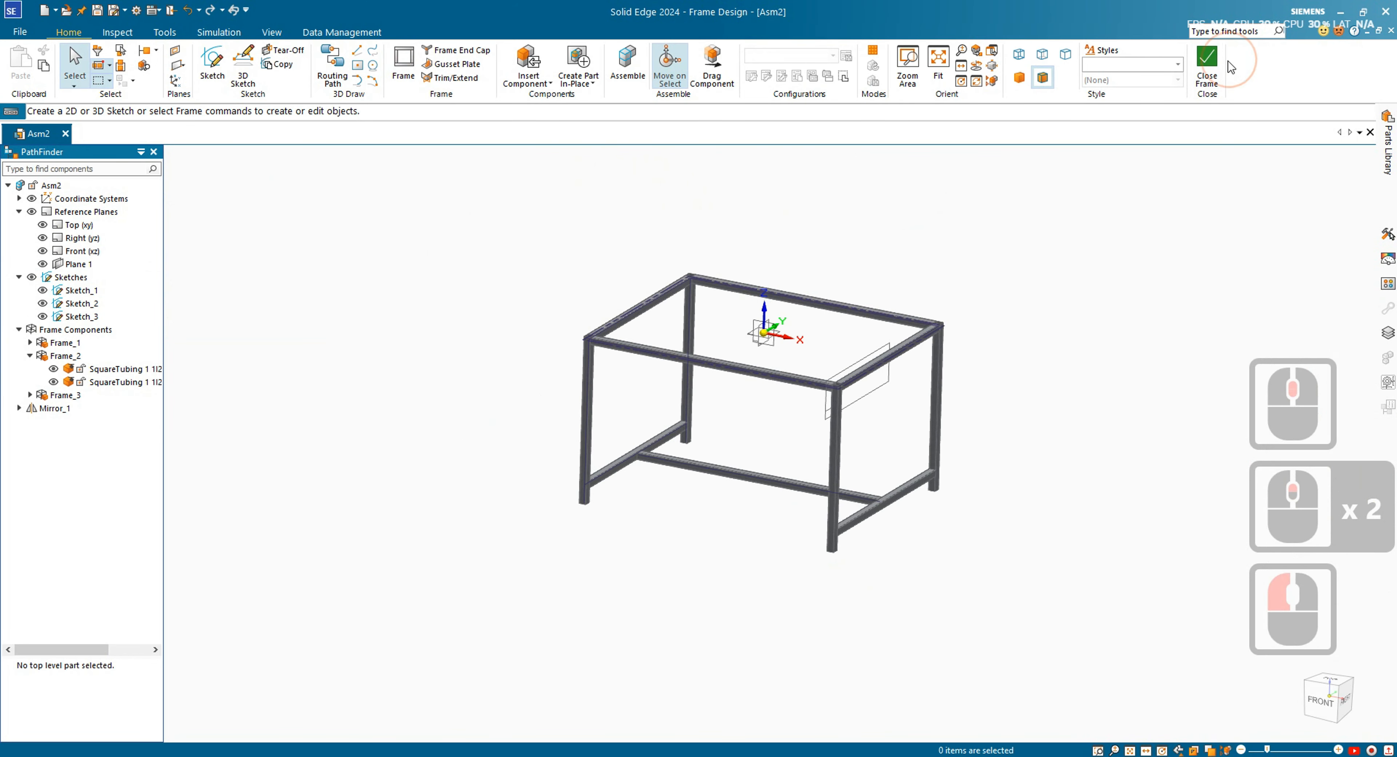
left_click(1209, 60)
- Hide all reference planes and sketches in the assembly
scroll(879, 342, "up", 3)
scroll(759, 347, "down", 9)
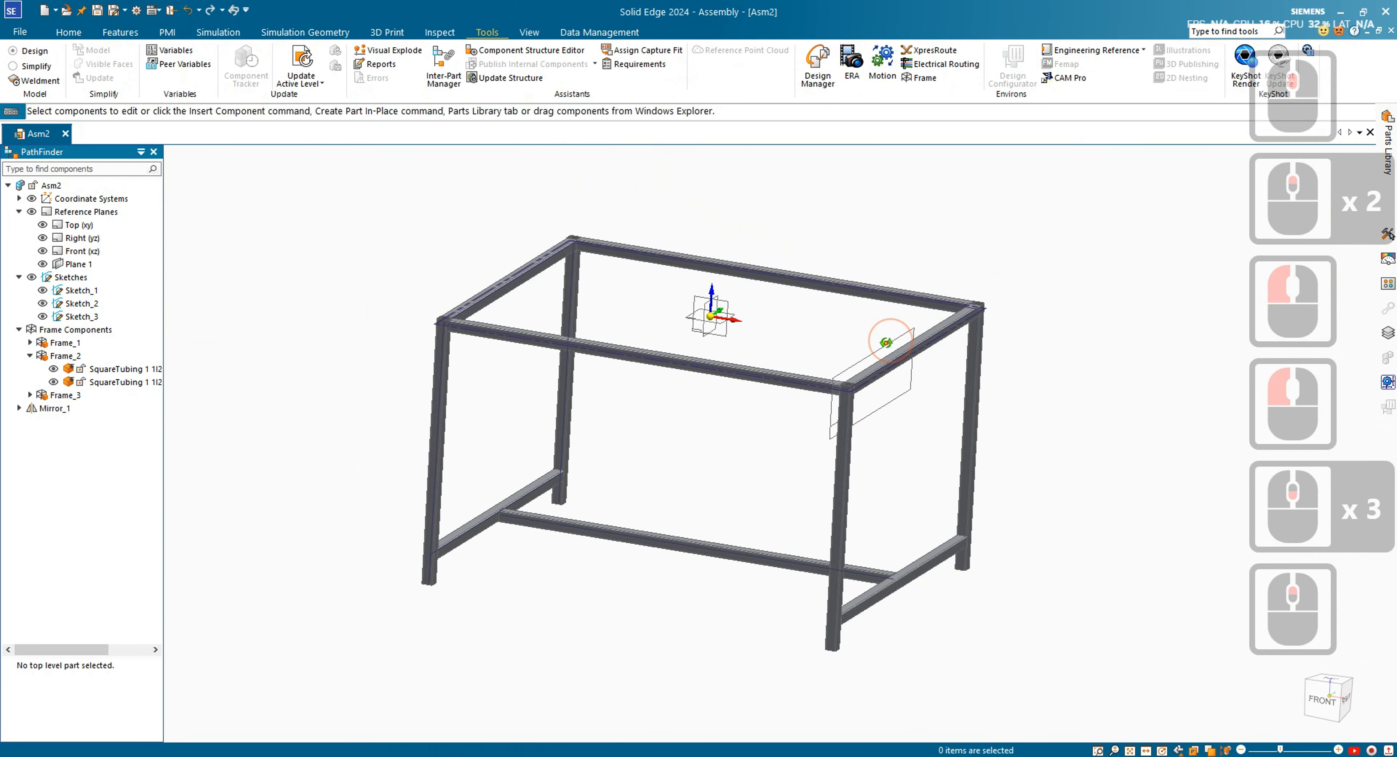
scroll(16, 190, "up", 4)
left_click(31, 211)
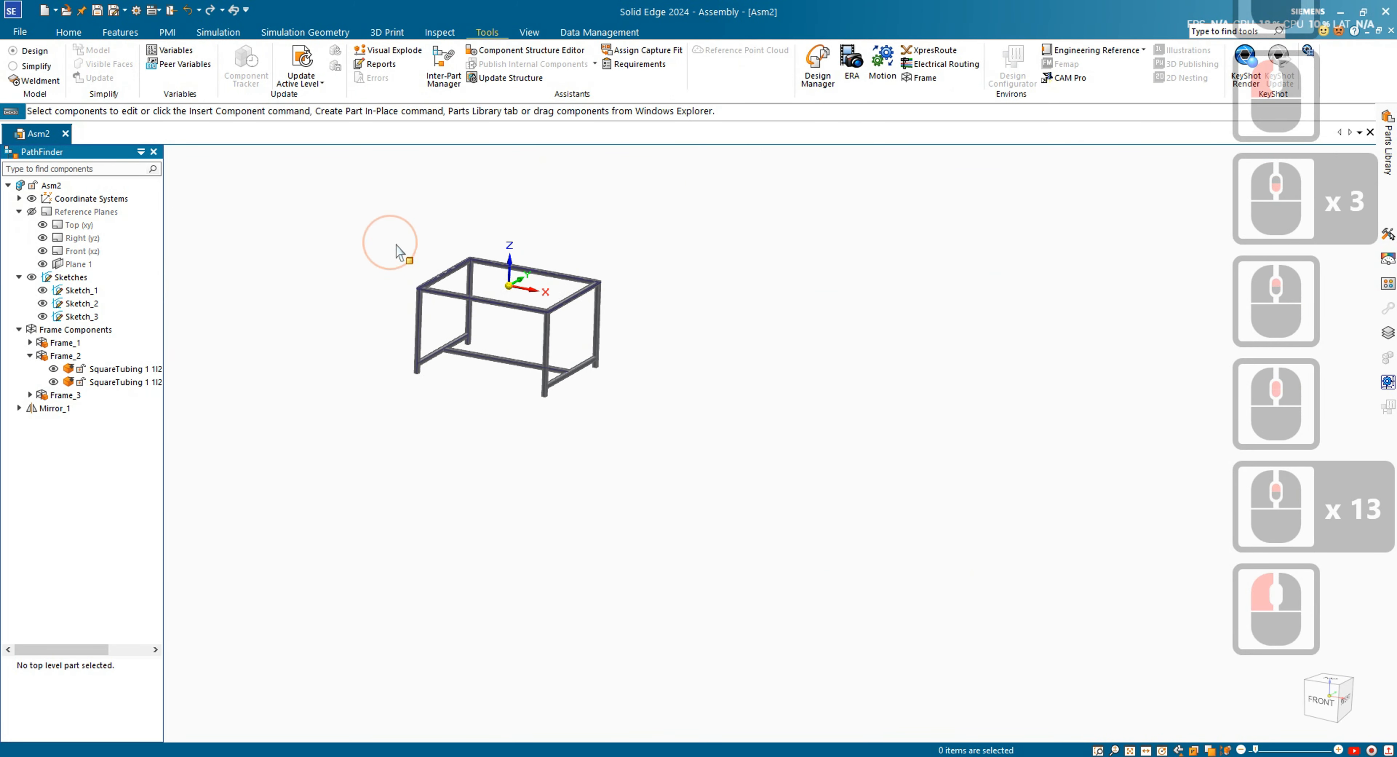
scroll(555, 353, "up", 3)
scroll(555, 352, "down", 2)
left_click(31, 277)
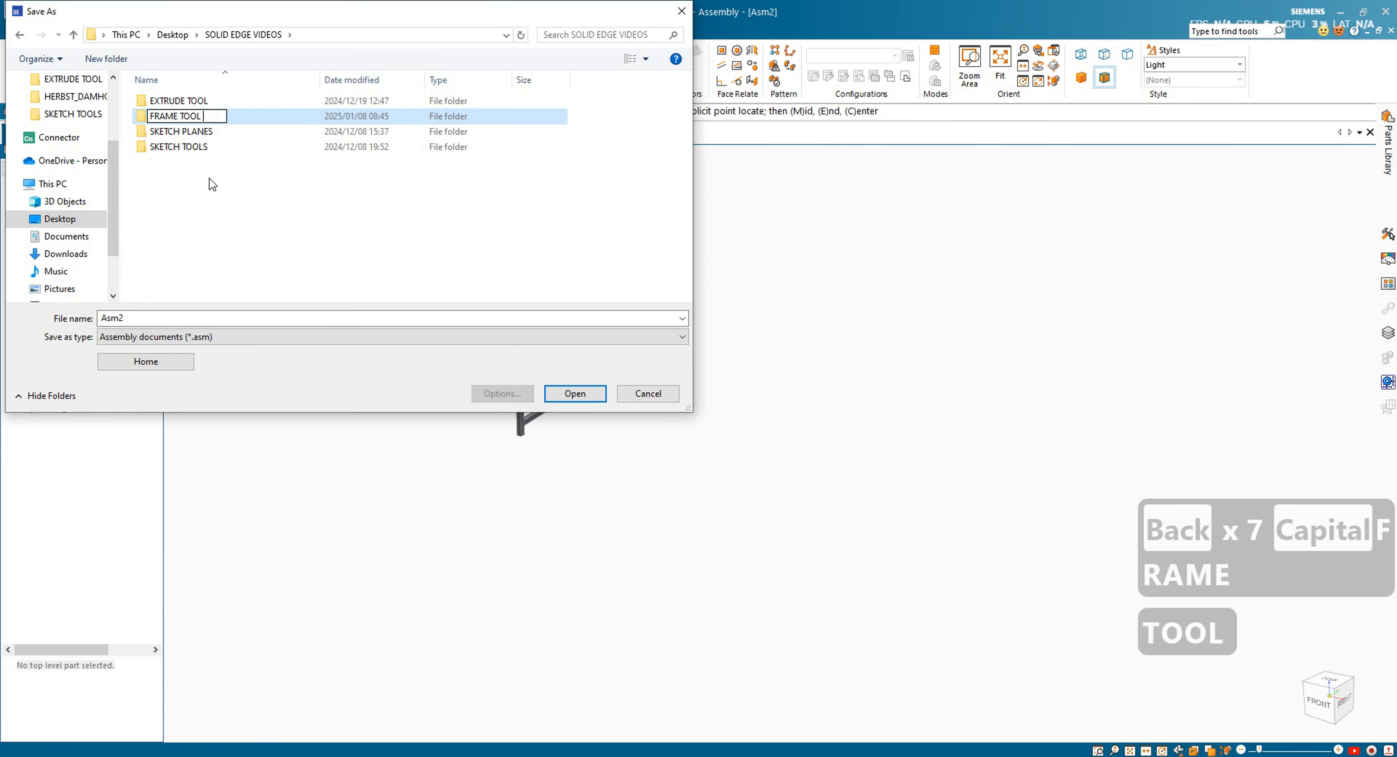
- Save the assembly as TABLE FRAME ASSY in the new FRAME TOOL folder
key("Return")
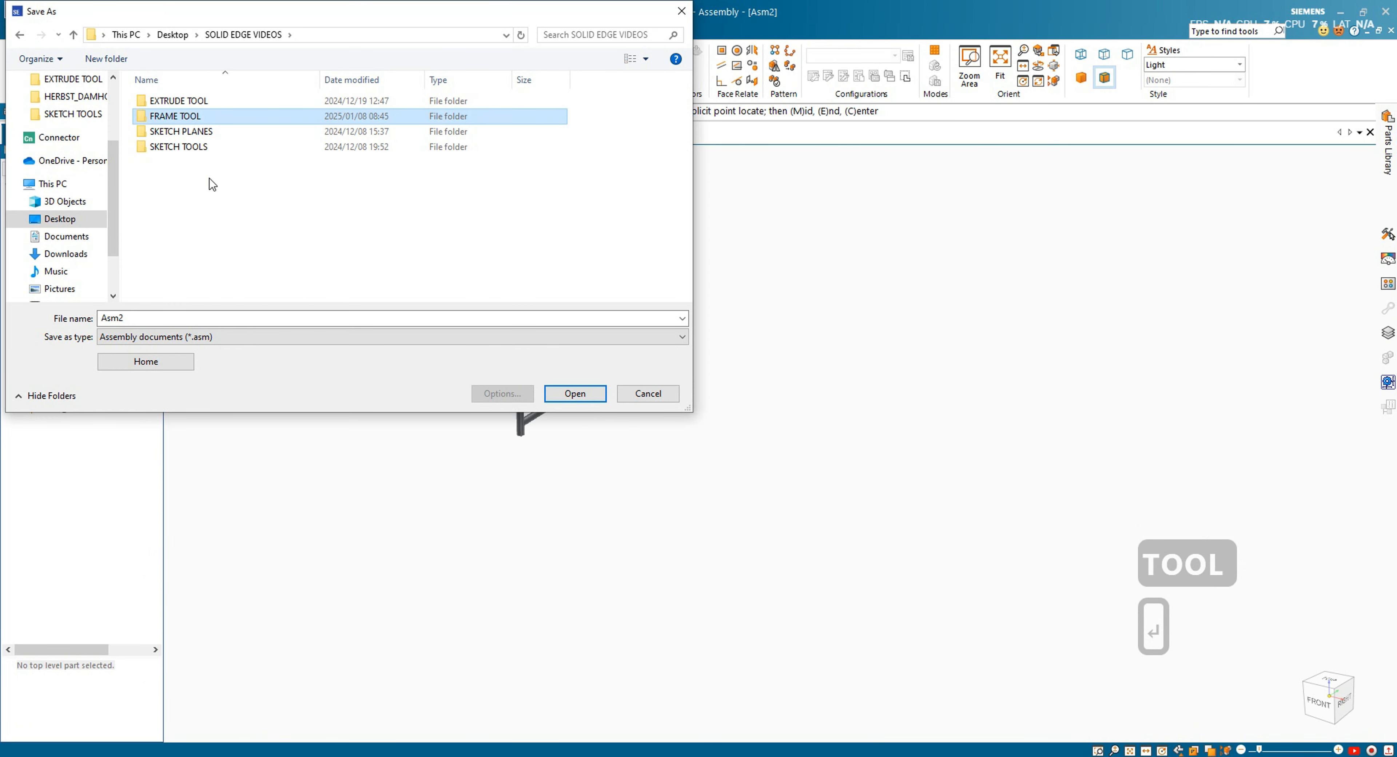
double_click(183, 120)
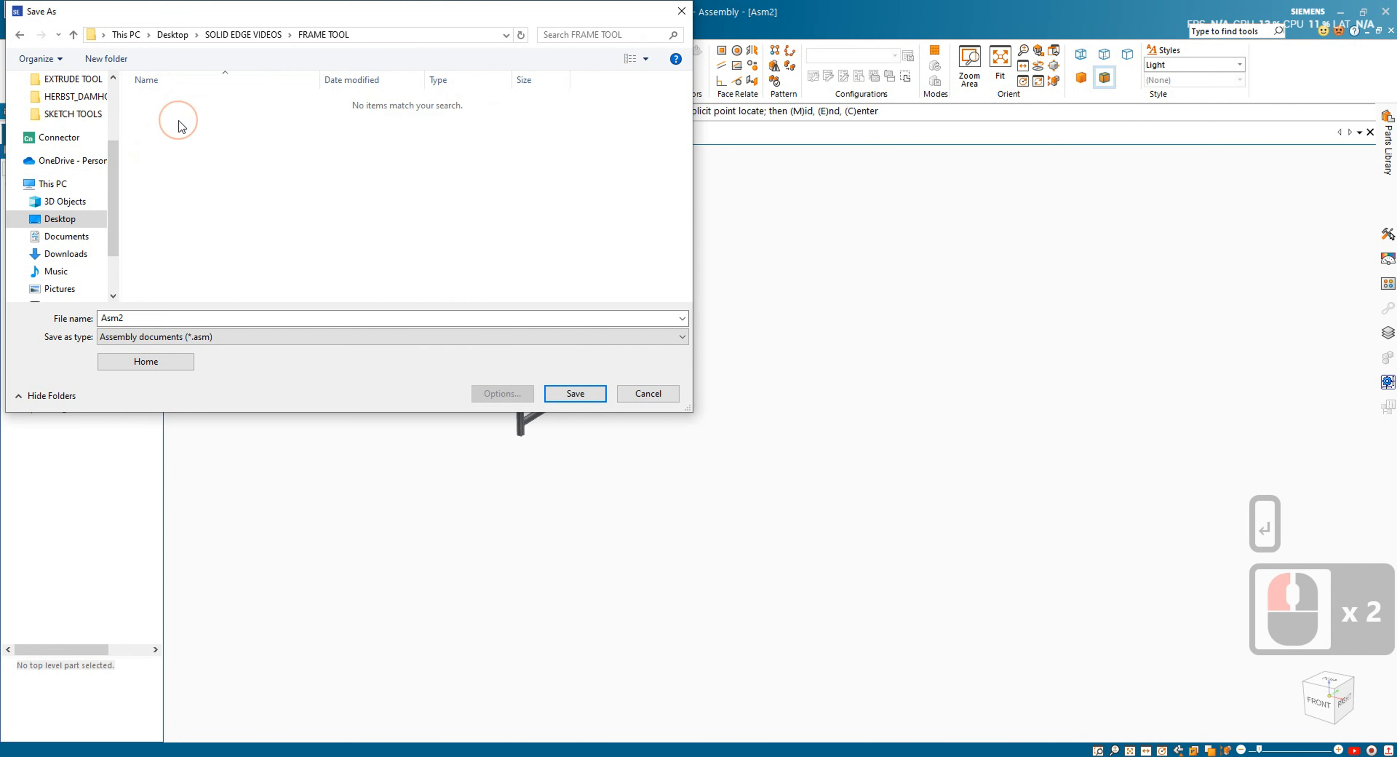
left_click(130, 318)
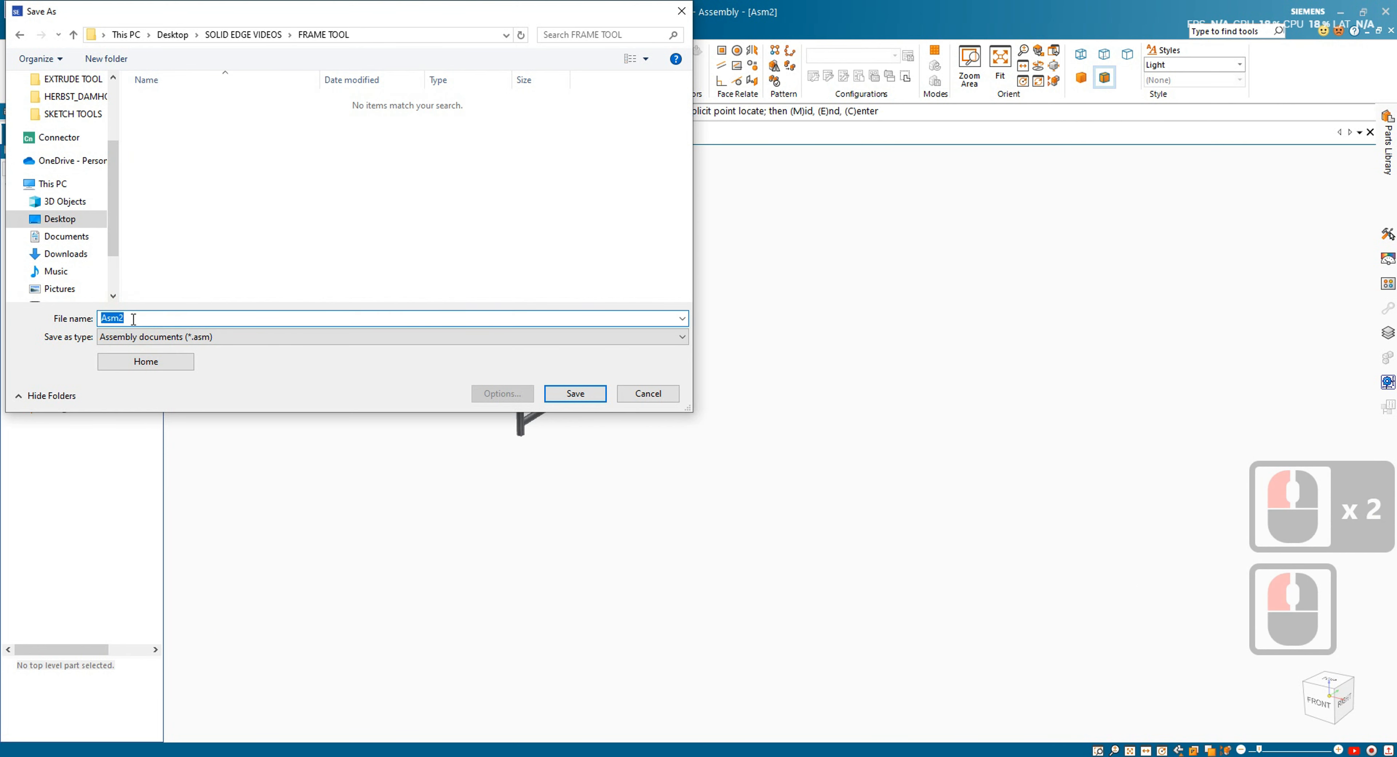
type("TABLE")
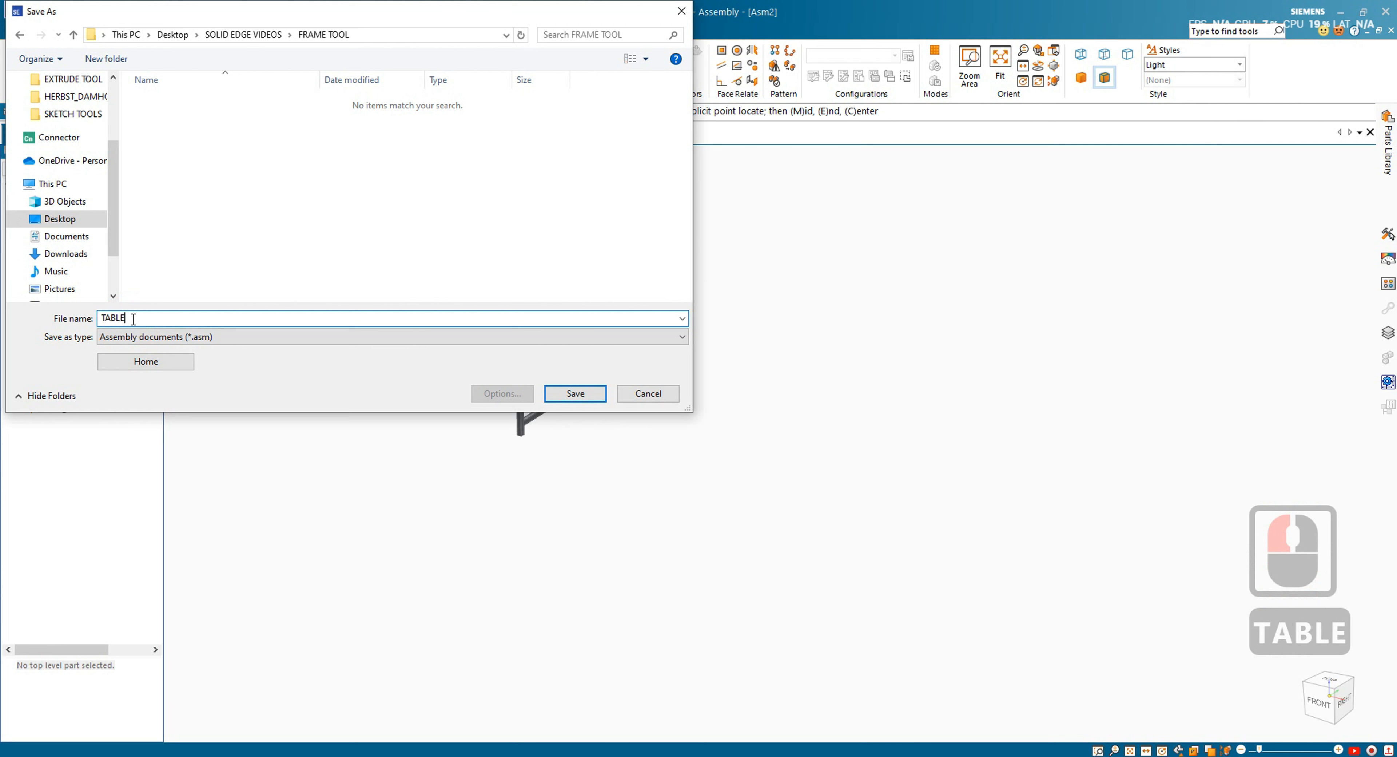
type(" FRAME ASSY")
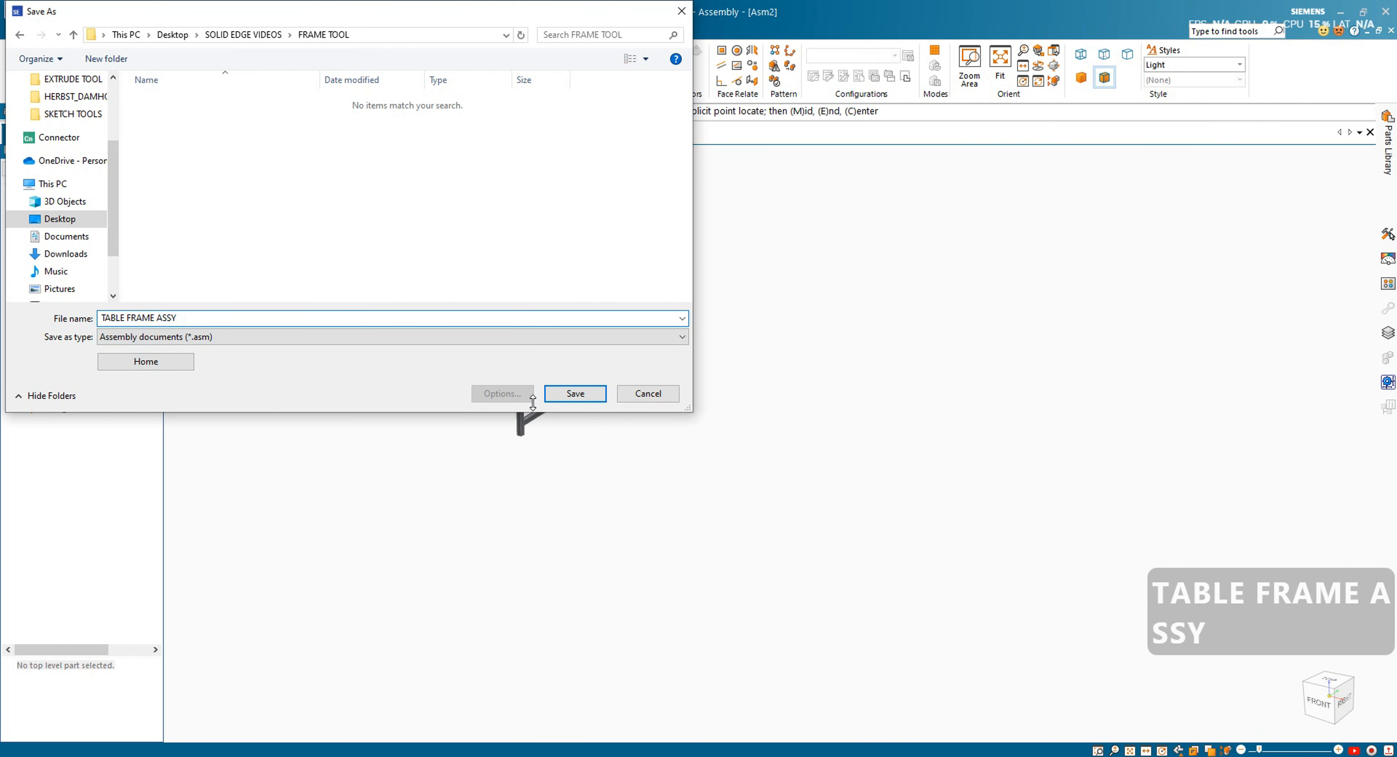
left_click(563, 400)
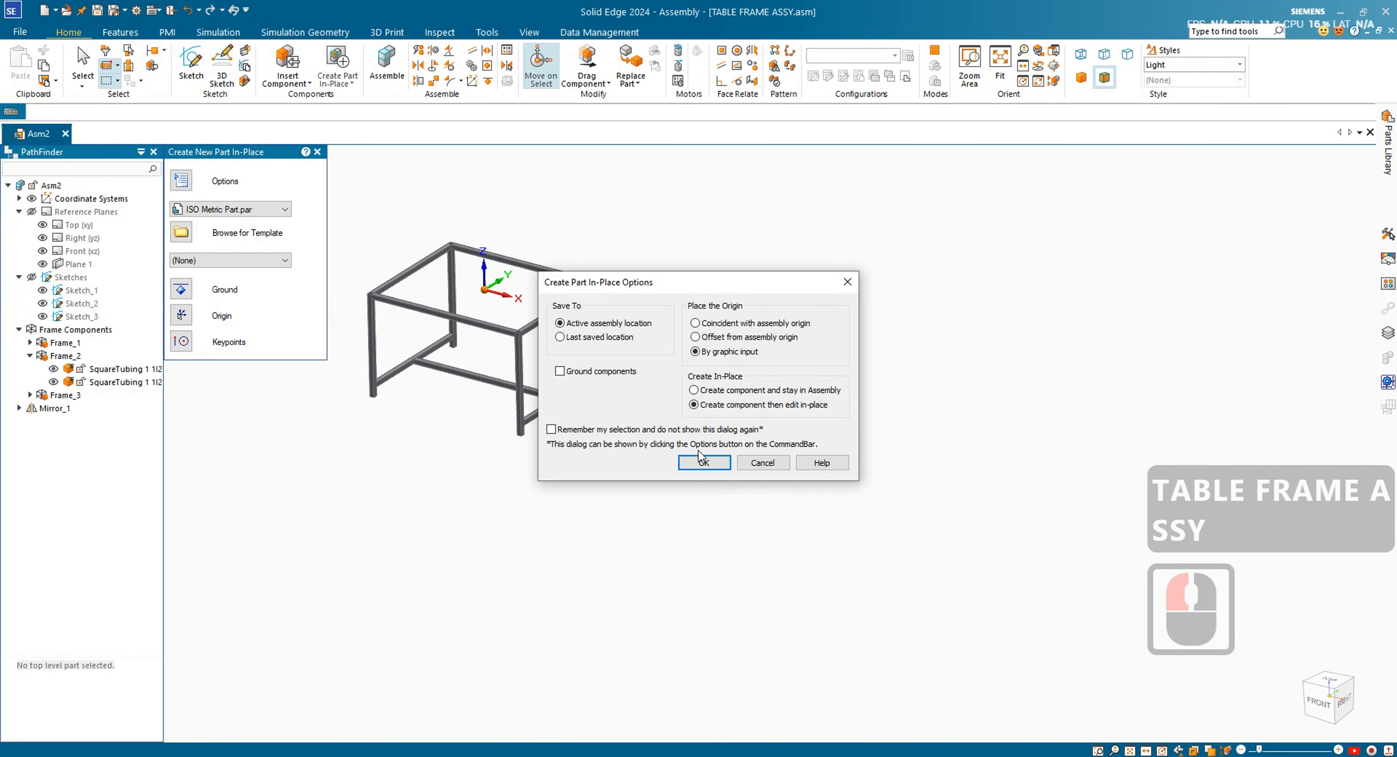
- Create a new in-place part from the ISO Metric template, placing its origin by graphic input at the assembly origin and editing it in place
left_click(703, 462)
middle_click_drag(695, 436, 901, 460)
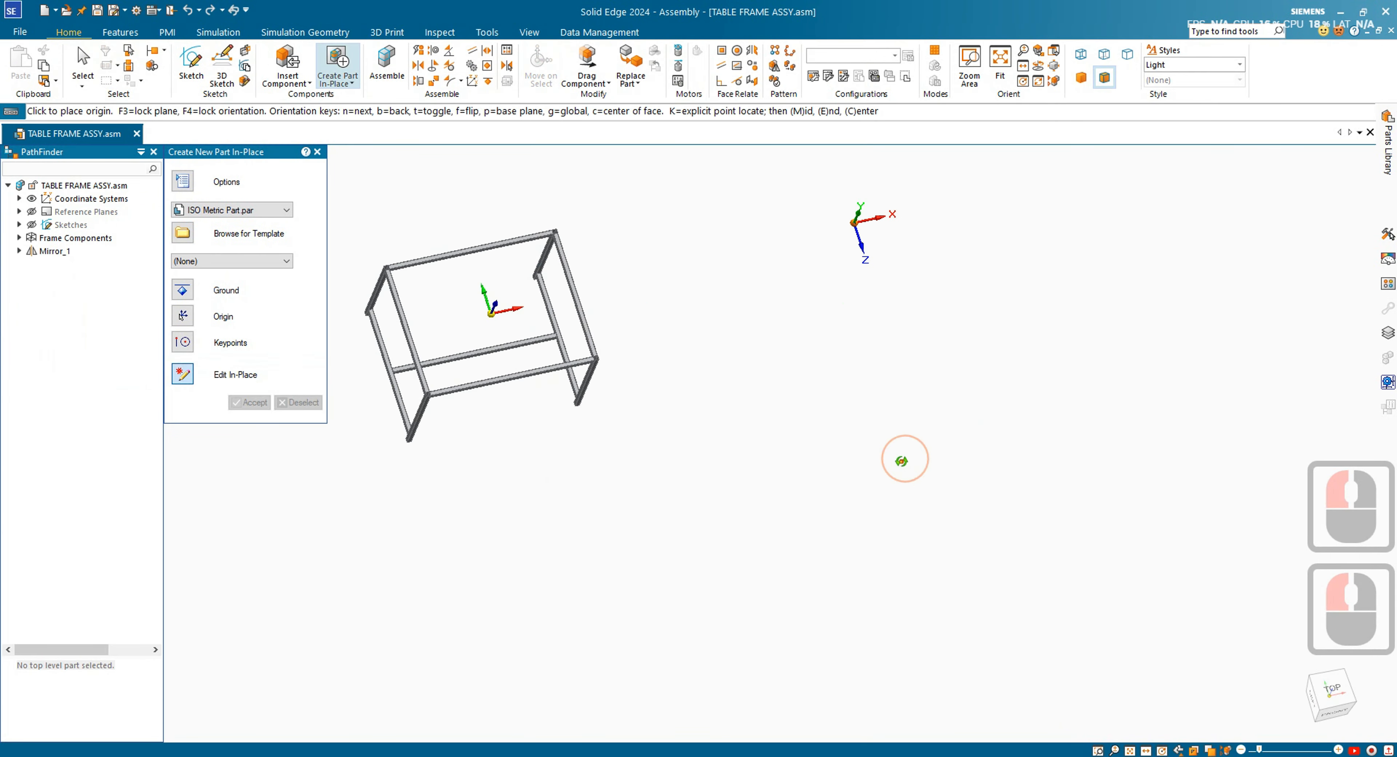
scroll(491, 317, "down", 3)
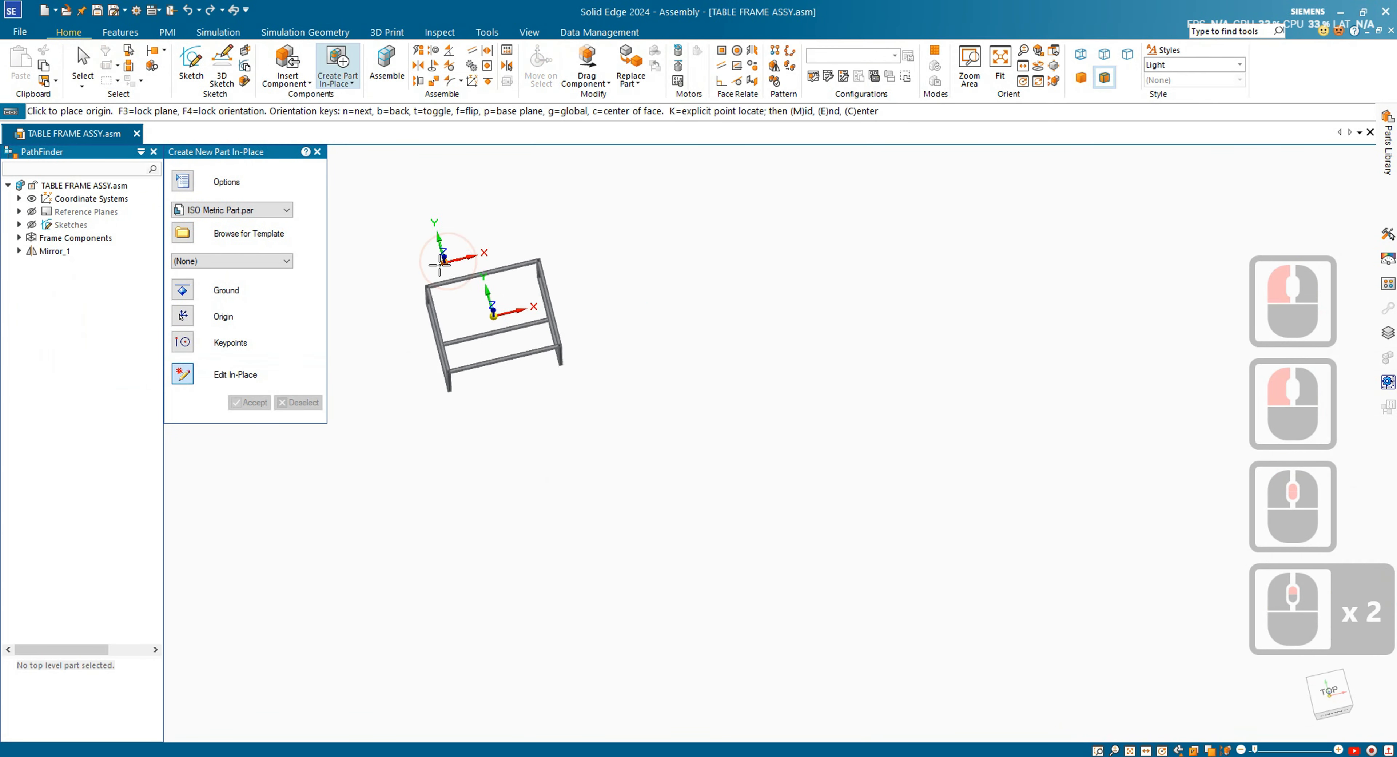
left_click(483, 306)
left_click(250, 403)
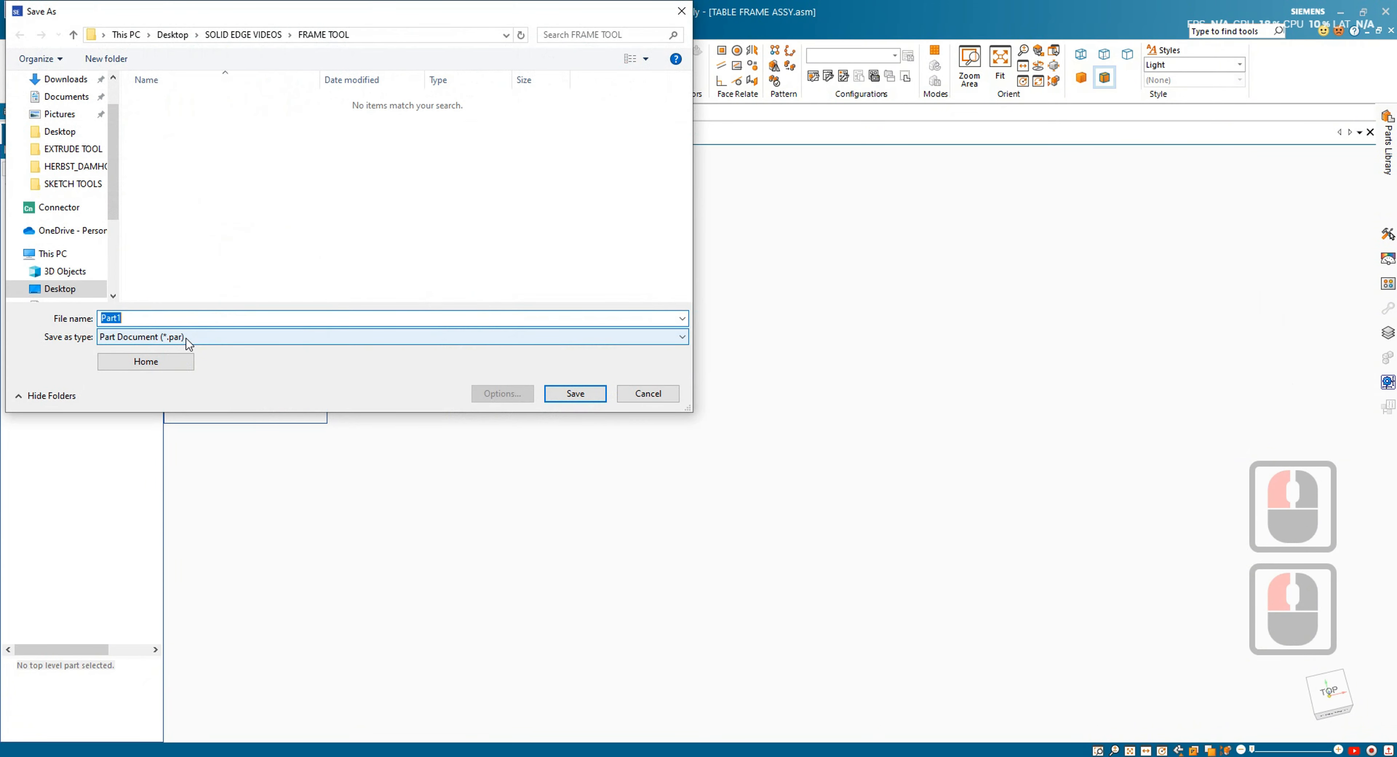
- Save the new part as TABLE TOP in the FRAME TOOL folder
type("TAB")
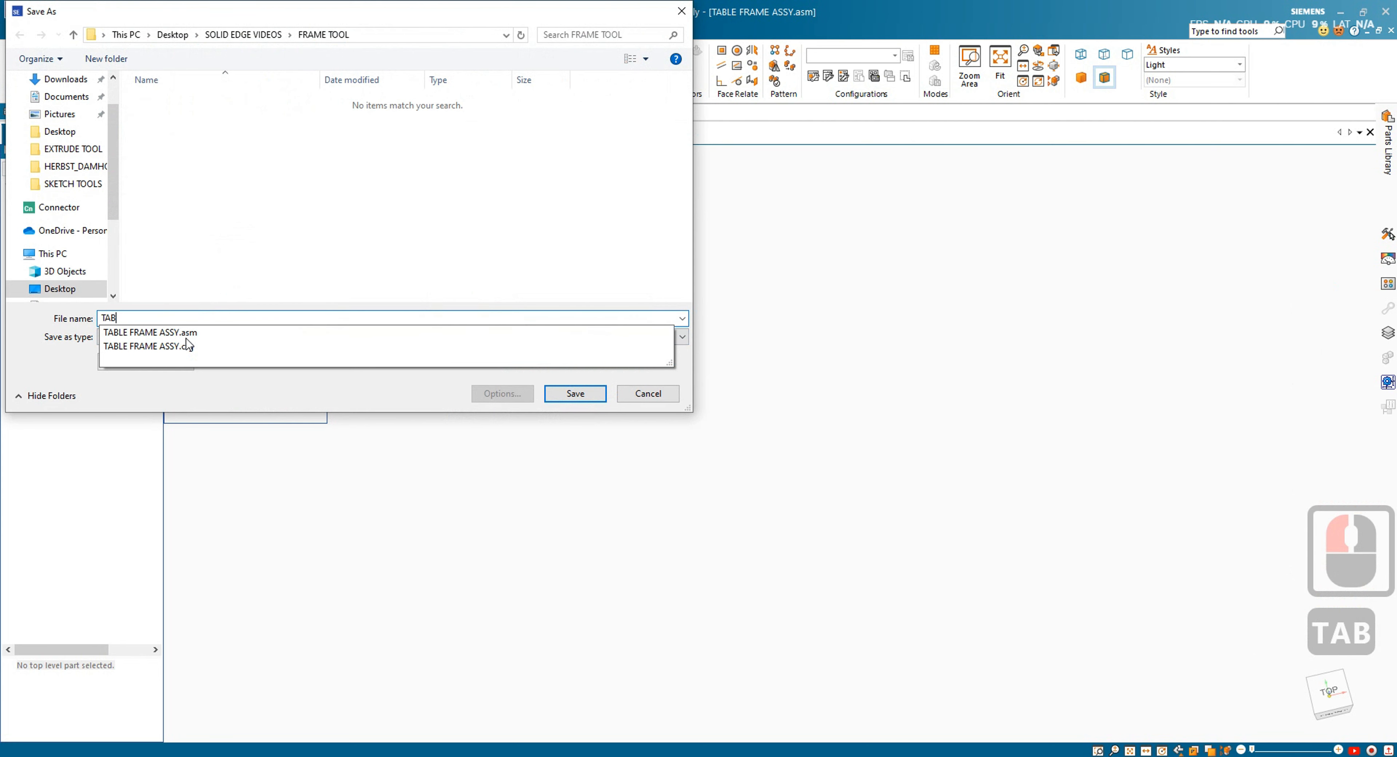
type("LE TOP")
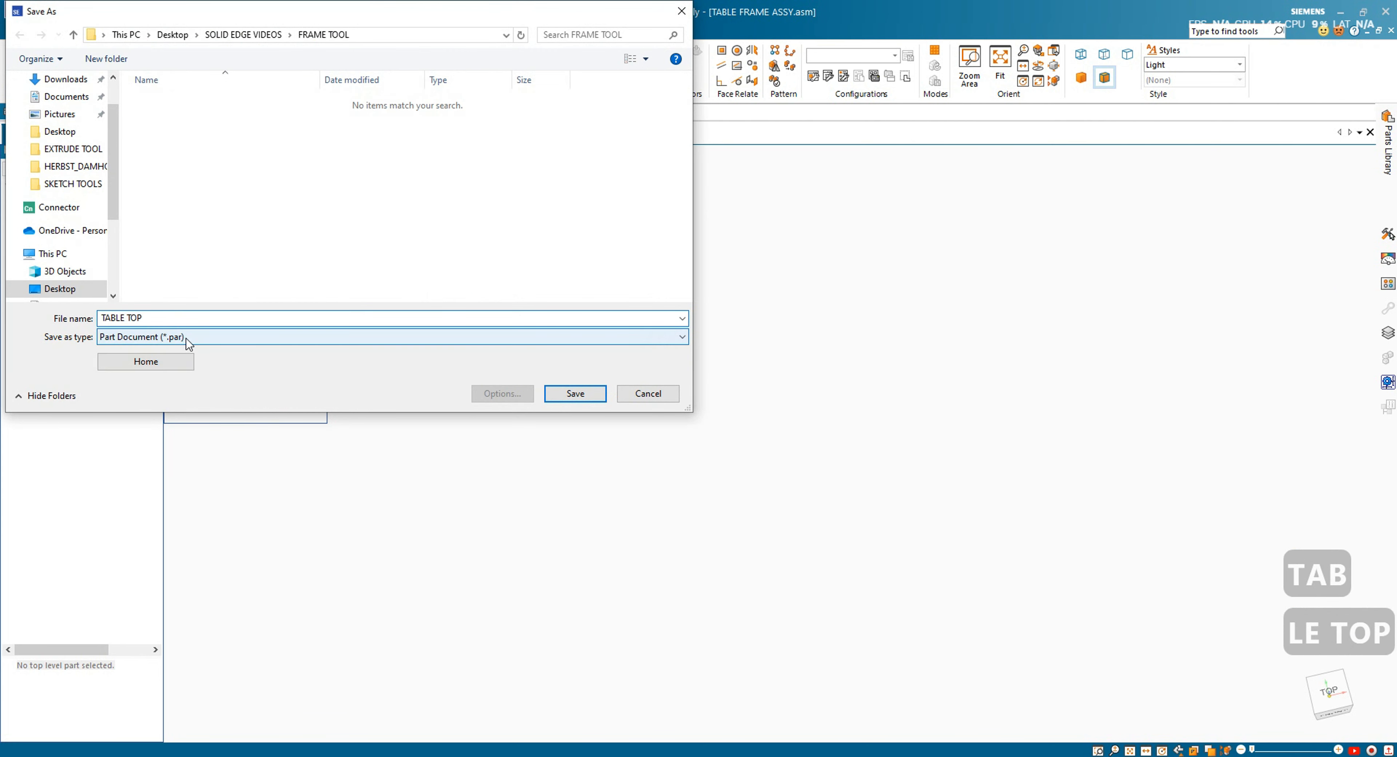
key("Return")
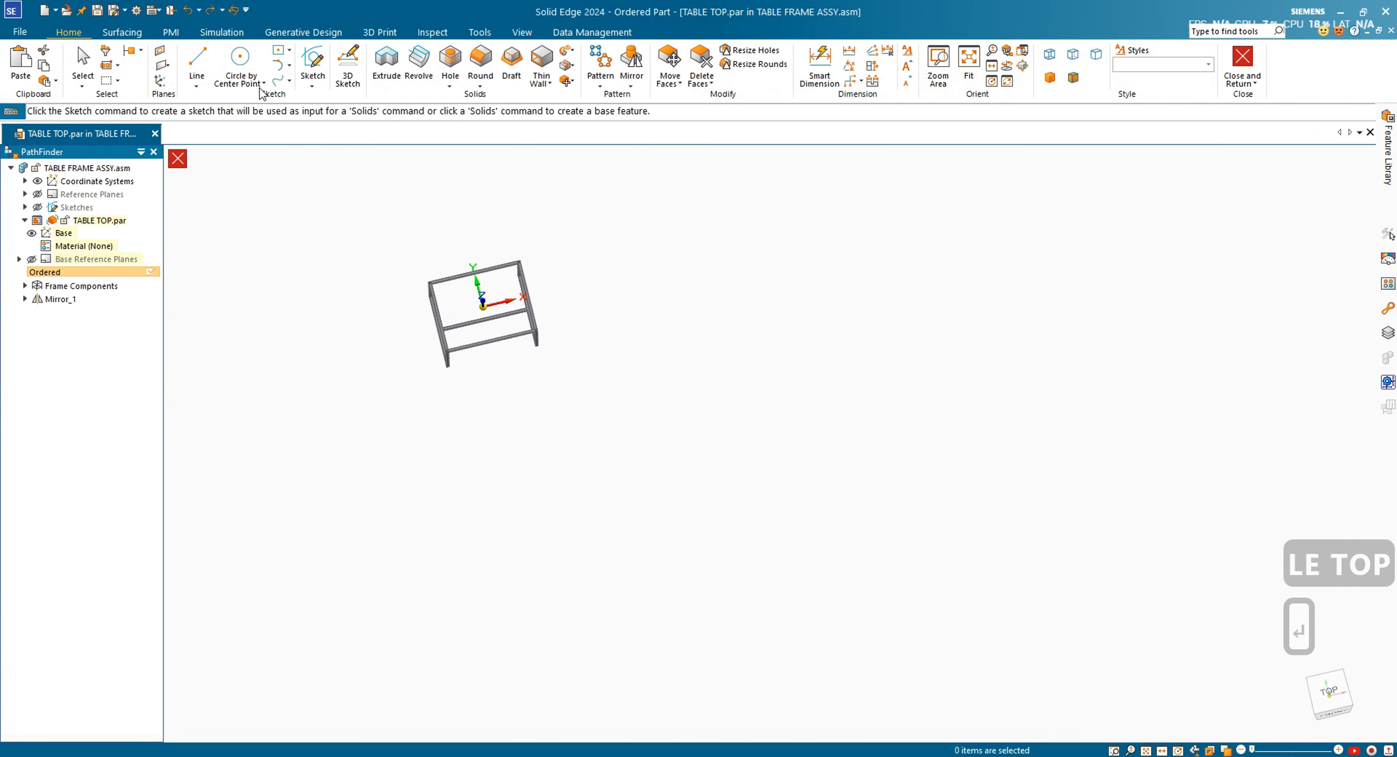
- Start a sketch in the TABLE TOP part on its horizontal XY base reference plane
left_click(312, 65)
scroll(493, 302, "up", 4)
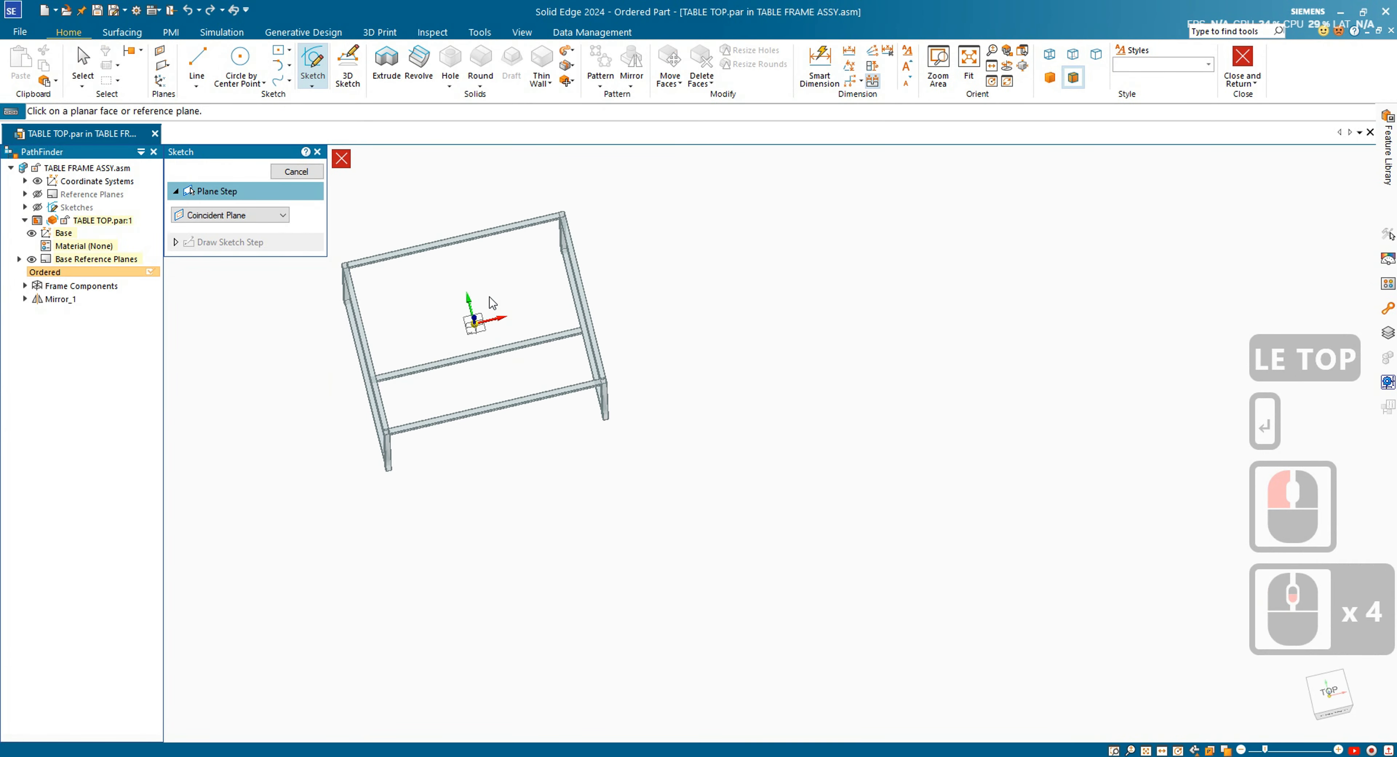
scroll(474, 337, "up", 14)
left_click(465, 411)
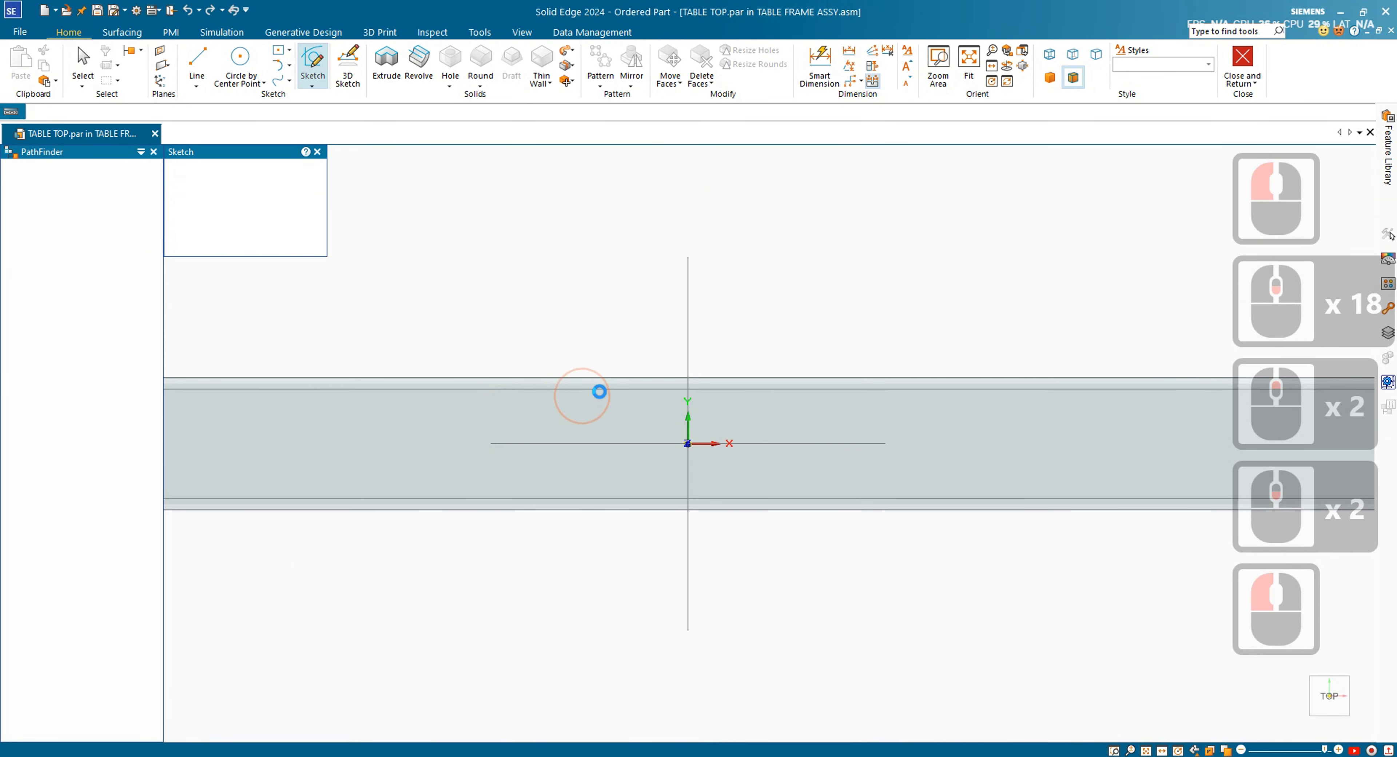
scroll(697, 406, "down", 20)
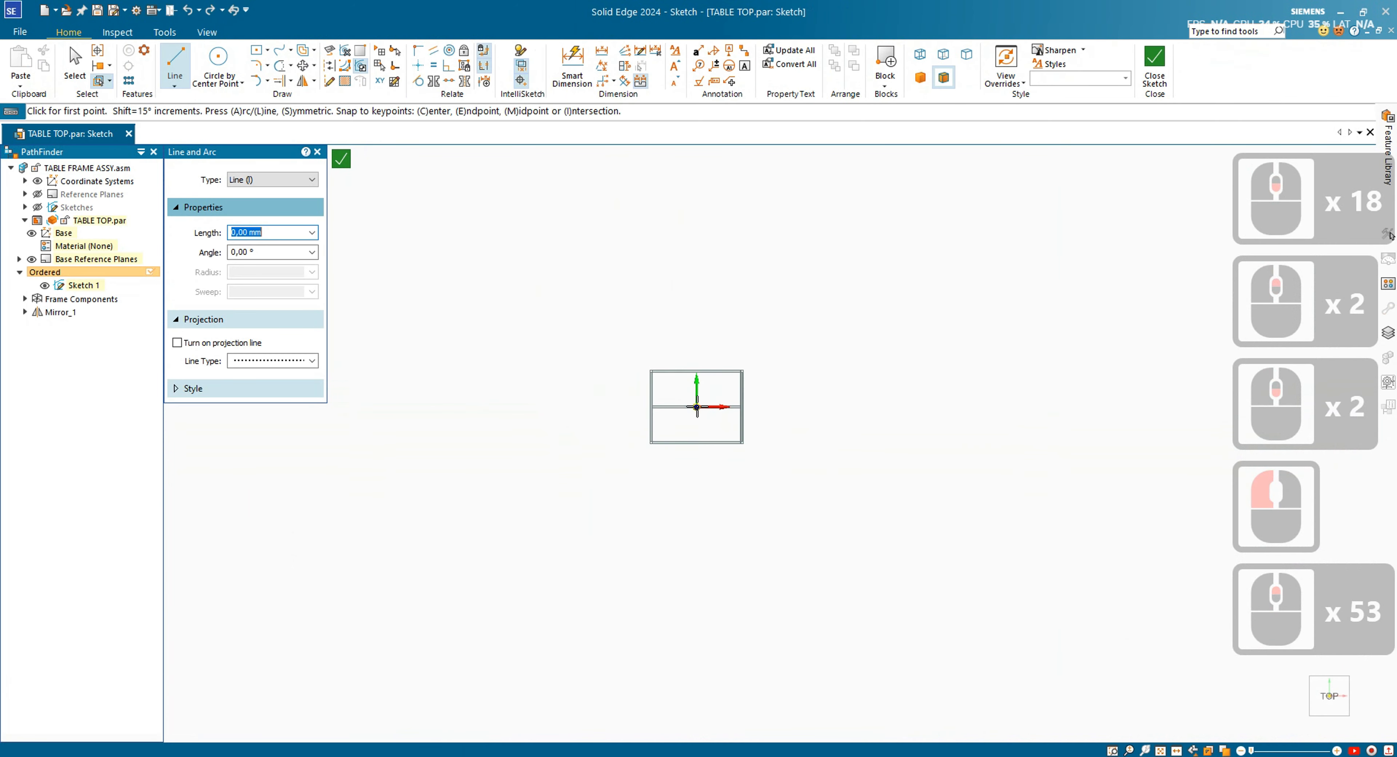
scroll(697, 407, "up", 11)
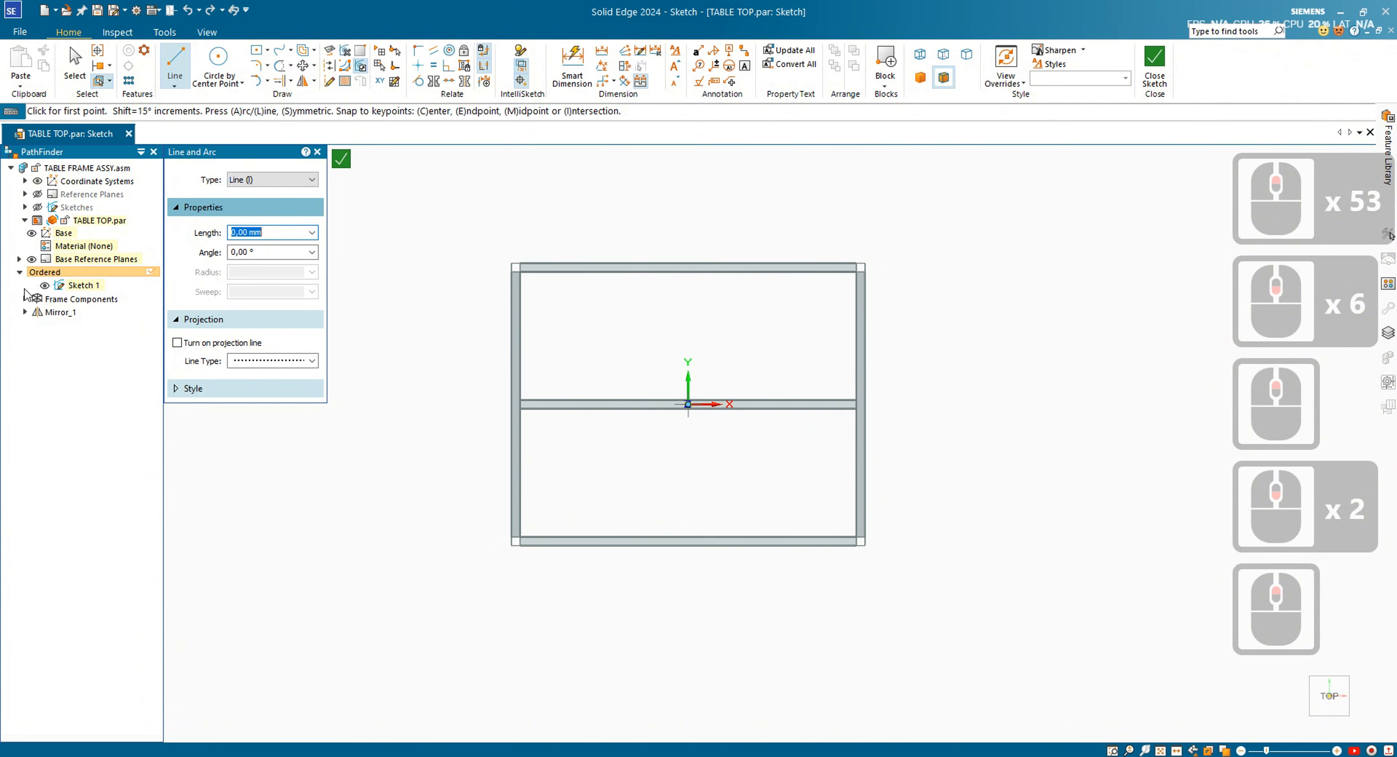
- Show only Sketch_1 from the assembly sketches, keeping Sketch_2 and Sketch_3 hidden
left_click(25, 207)
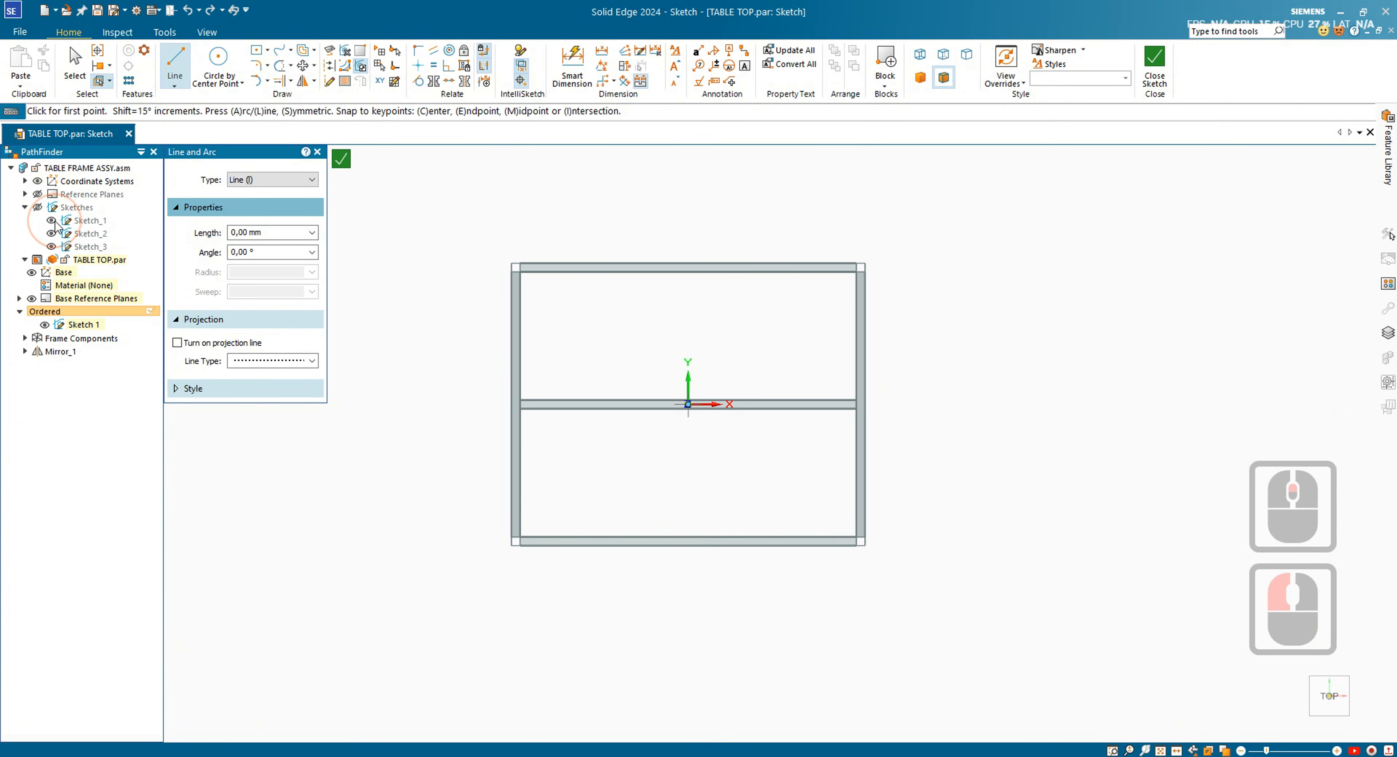
left_click(52, 220)
left_click(52, 222)
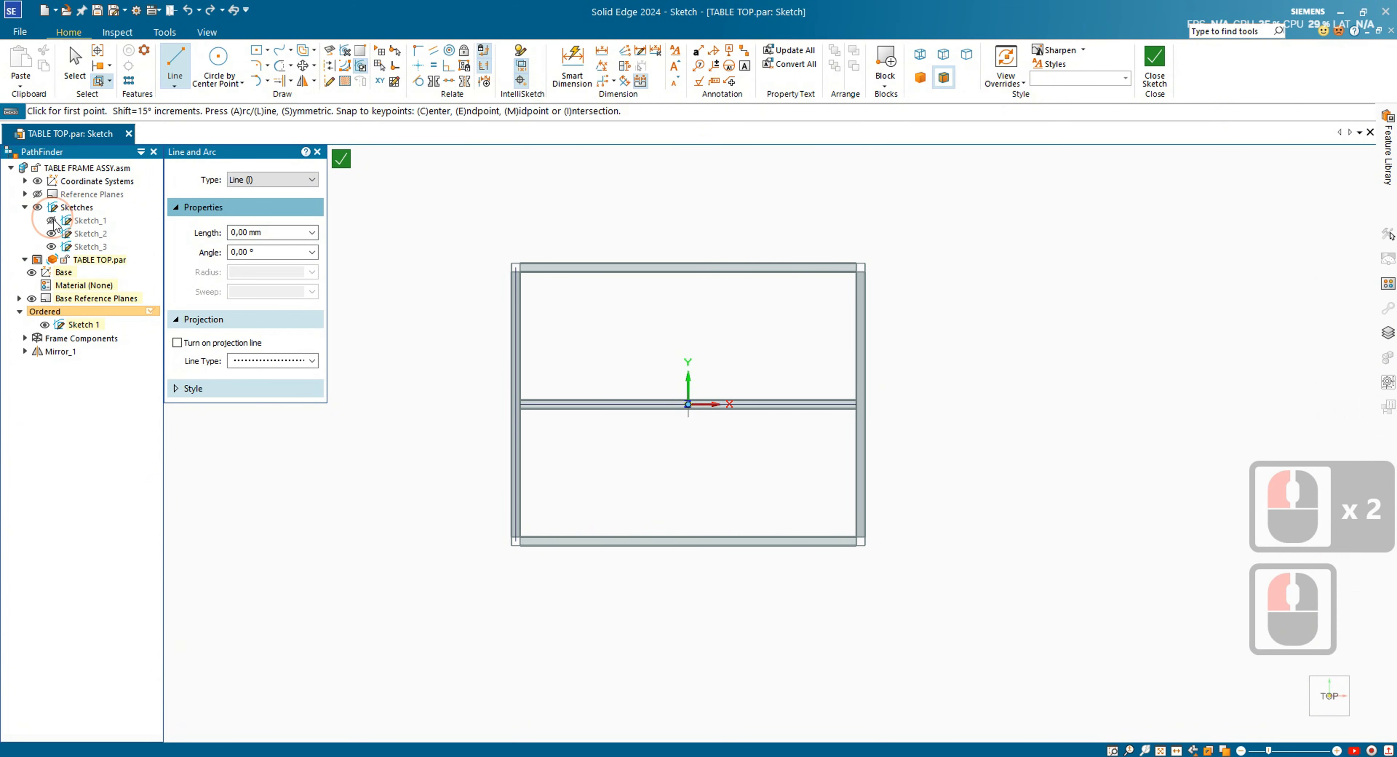
left_click(52, 221)
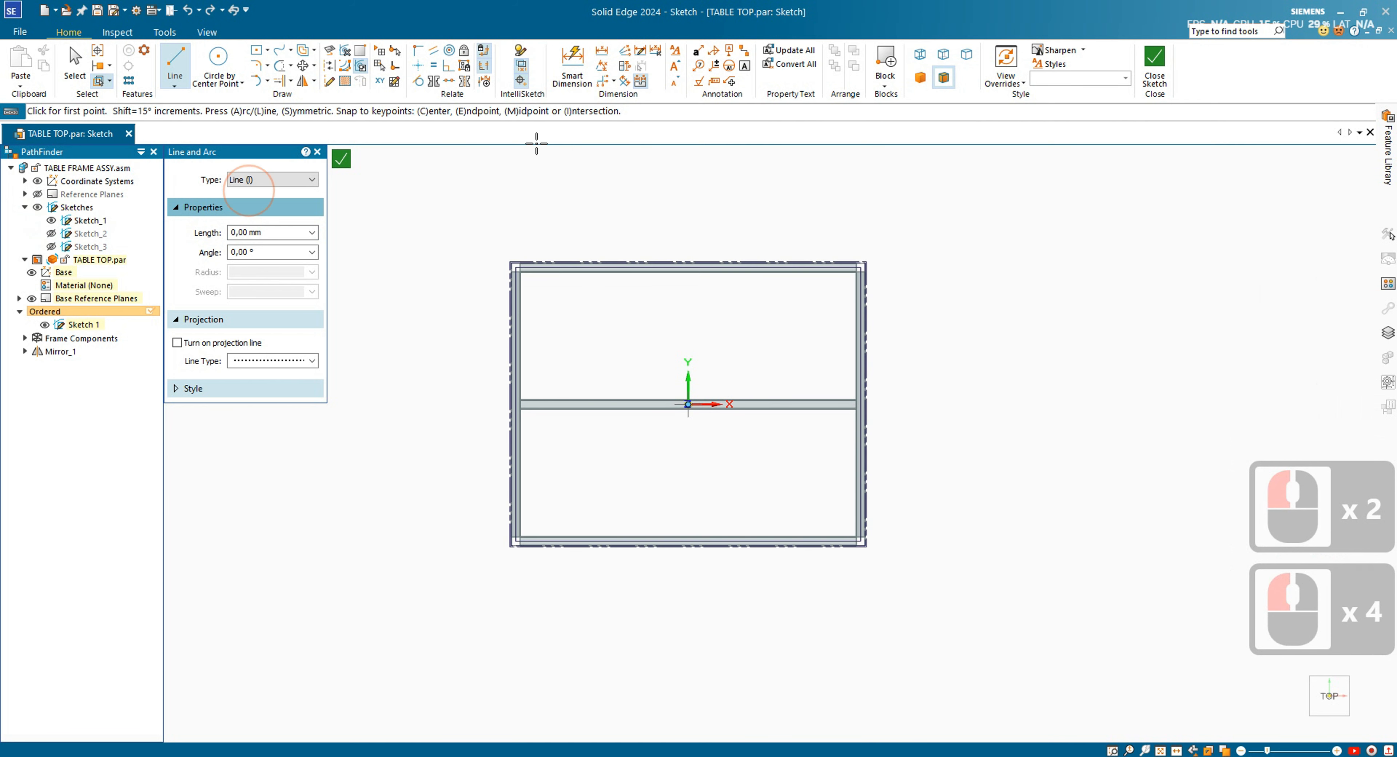
- Project the rear and right lines of Sketch_1's outer rectangle into the table top sketch, keeping the default projection options
left_click(329, 50)
scroll(867, 263, "down", 3)
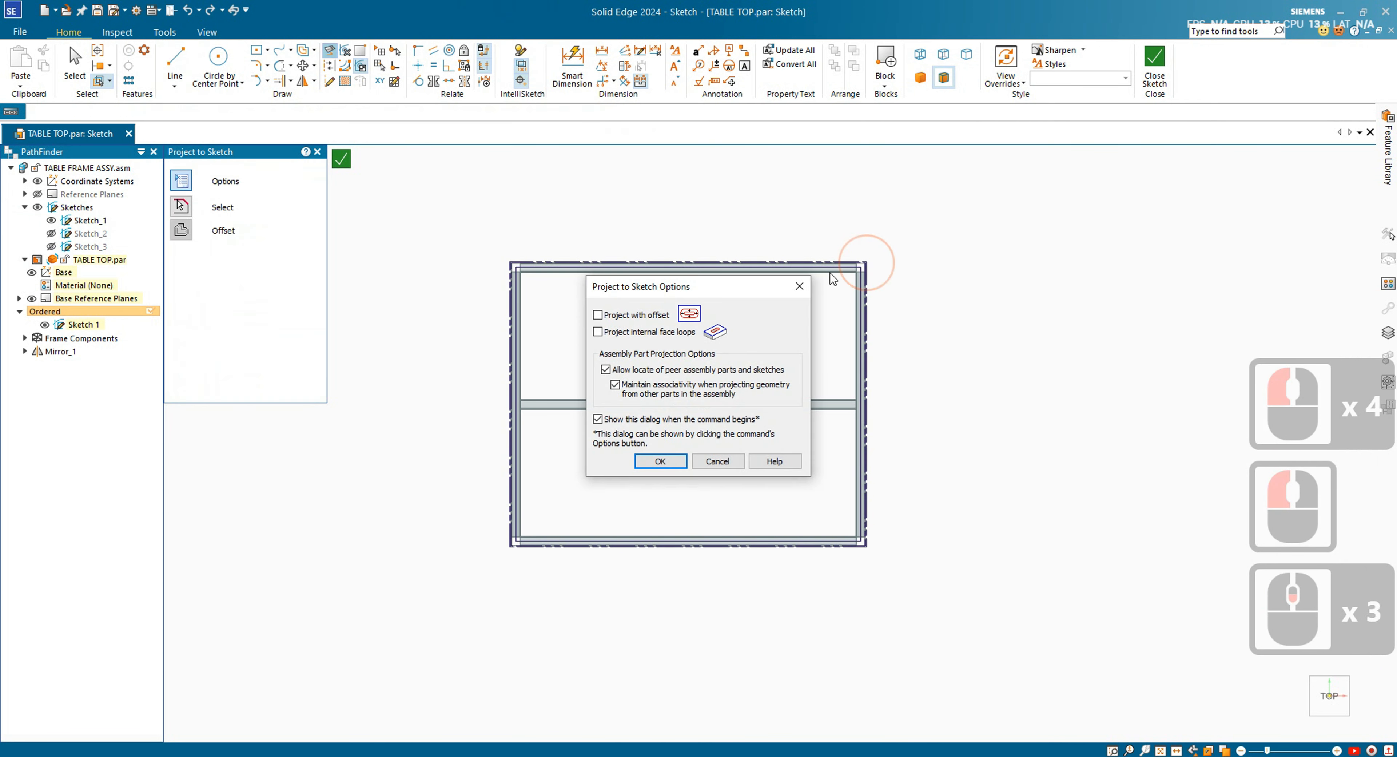
left_click(660, 460)
scroll(863, 282, "down", 10)
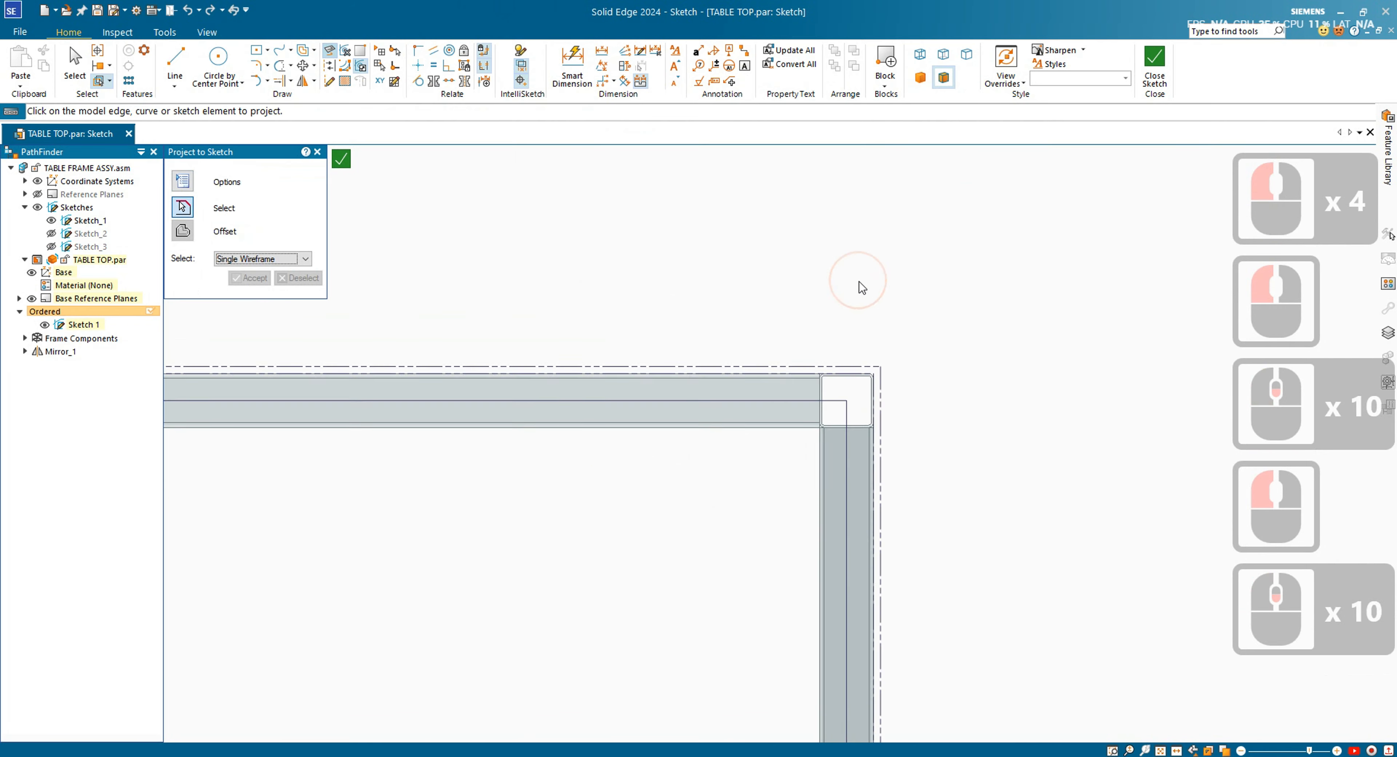
scroll(862, 325, "down", 1)
left_click(889, 480)
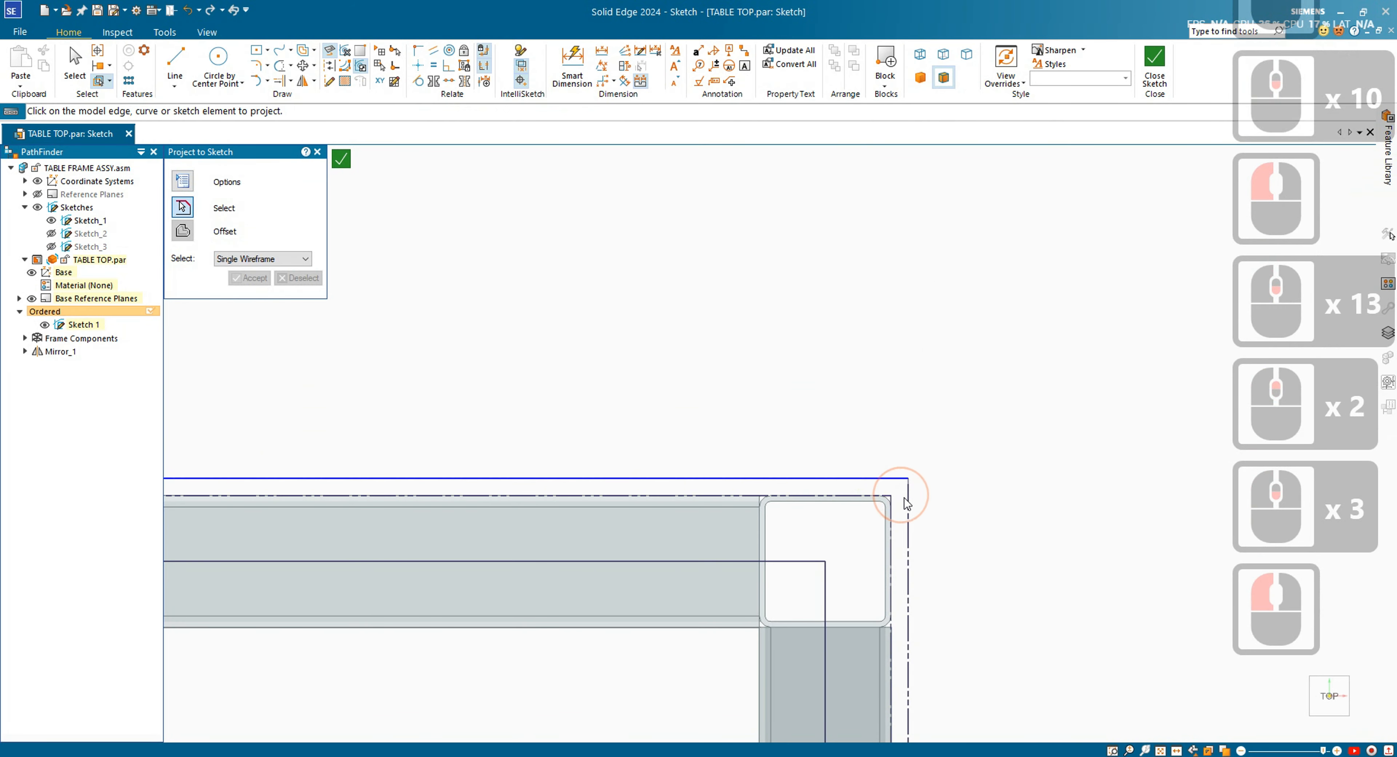
left_click(935, 448)
scroll(991, 339, "up", 17)
scroll(956, 586, "down", 10)
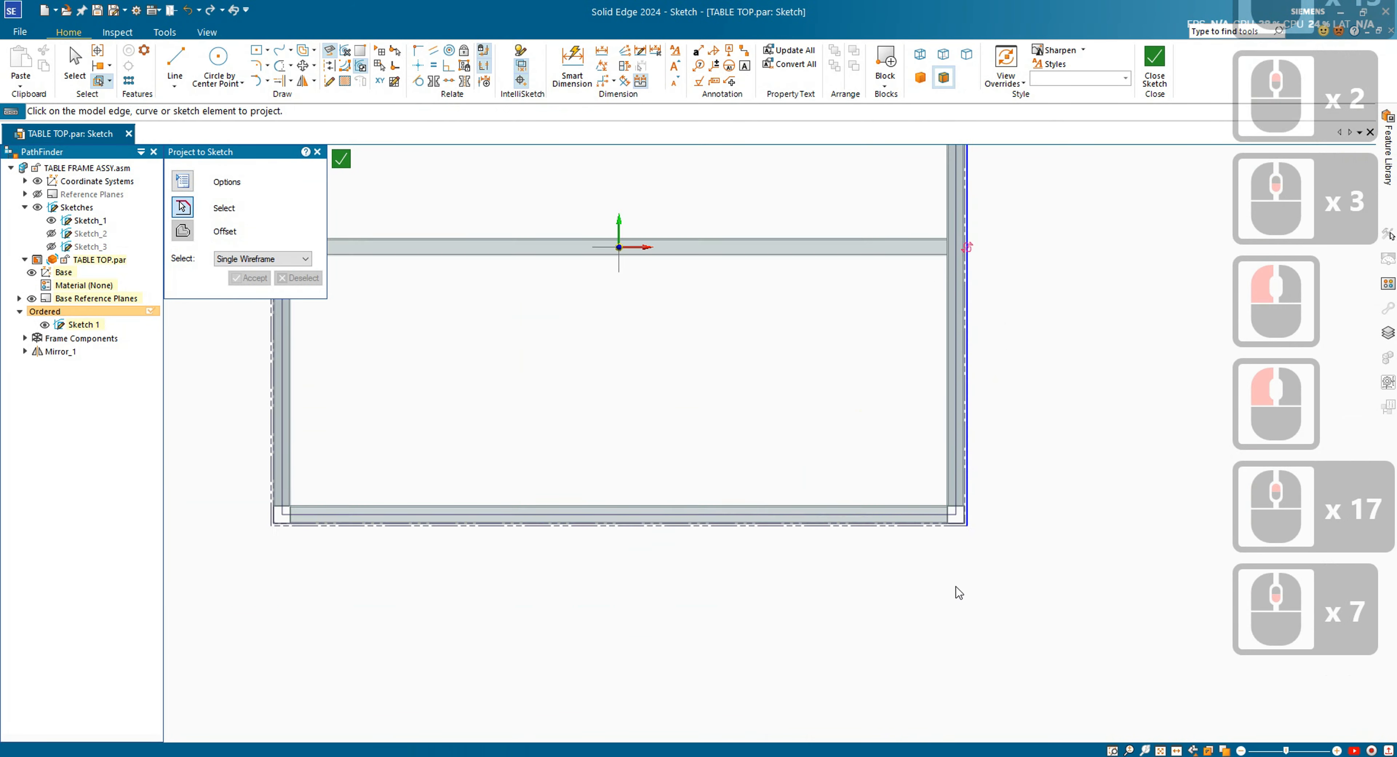
- Project the front and left lines of the outer rectangle to close the table top outline
left_click(963, 489)
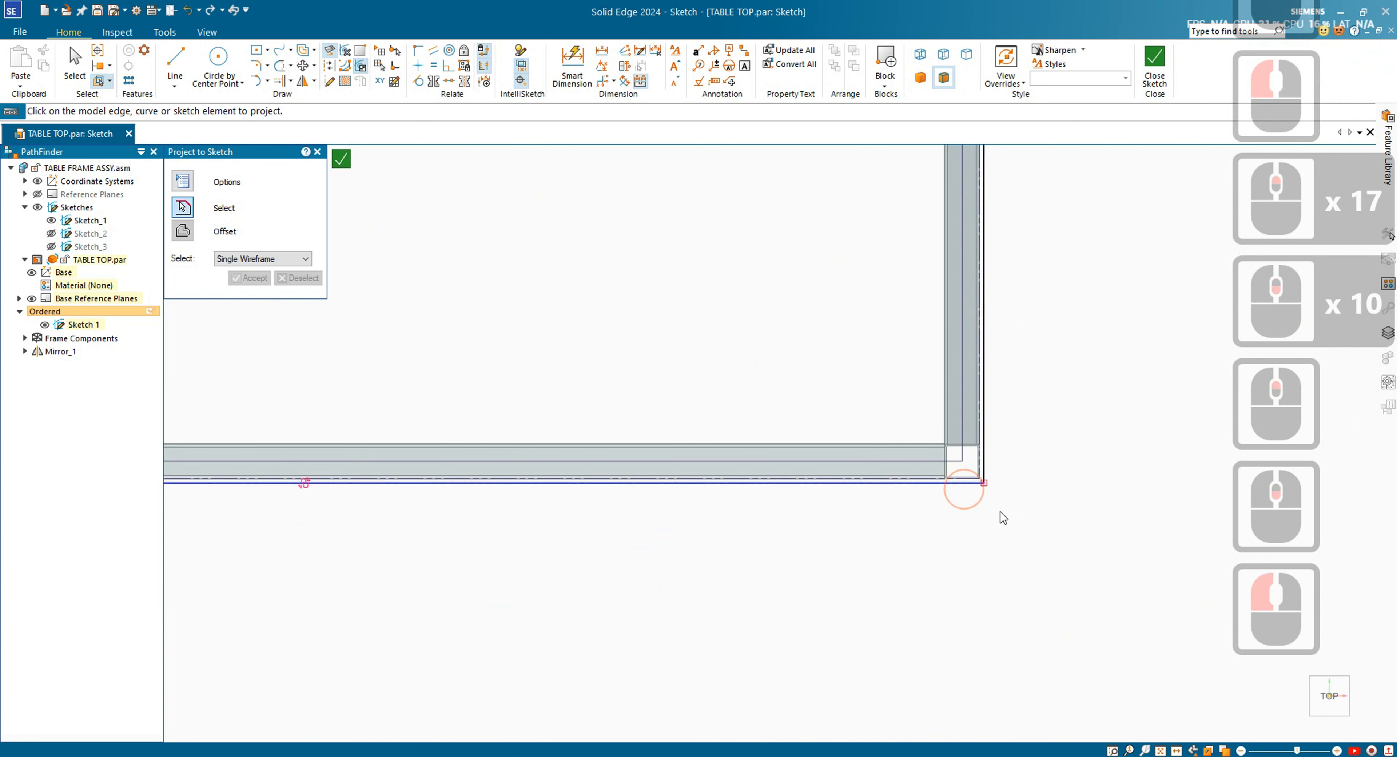
scroll(876, 537, "up", 5)
scroll(714, 500, "down", 6)
scroll(714, 500, "down", 1)
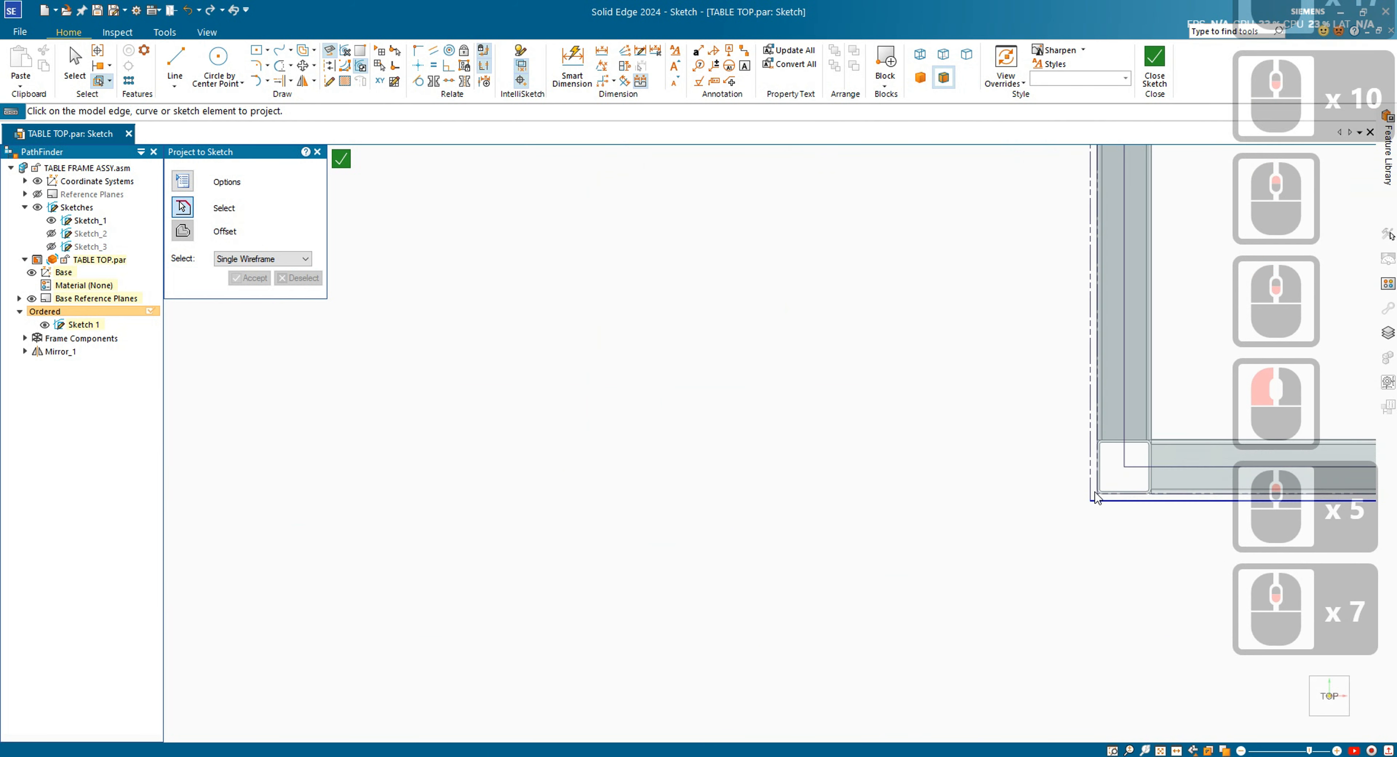
left_click(312, 504)
scroll(377, 496, "up", 6)
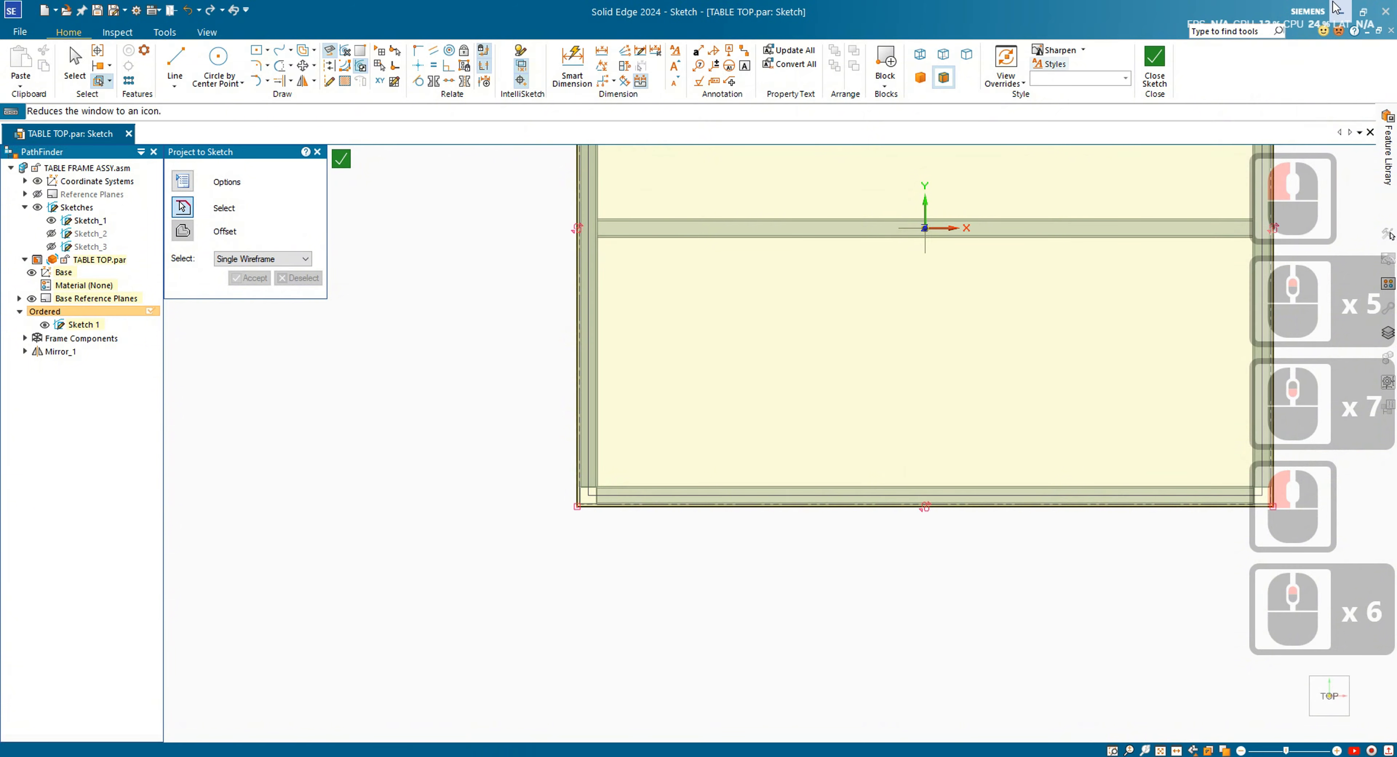
- Close and finish the table top sketch, leaving the Sketch command without starting another sketch
left_click(1161, 66)
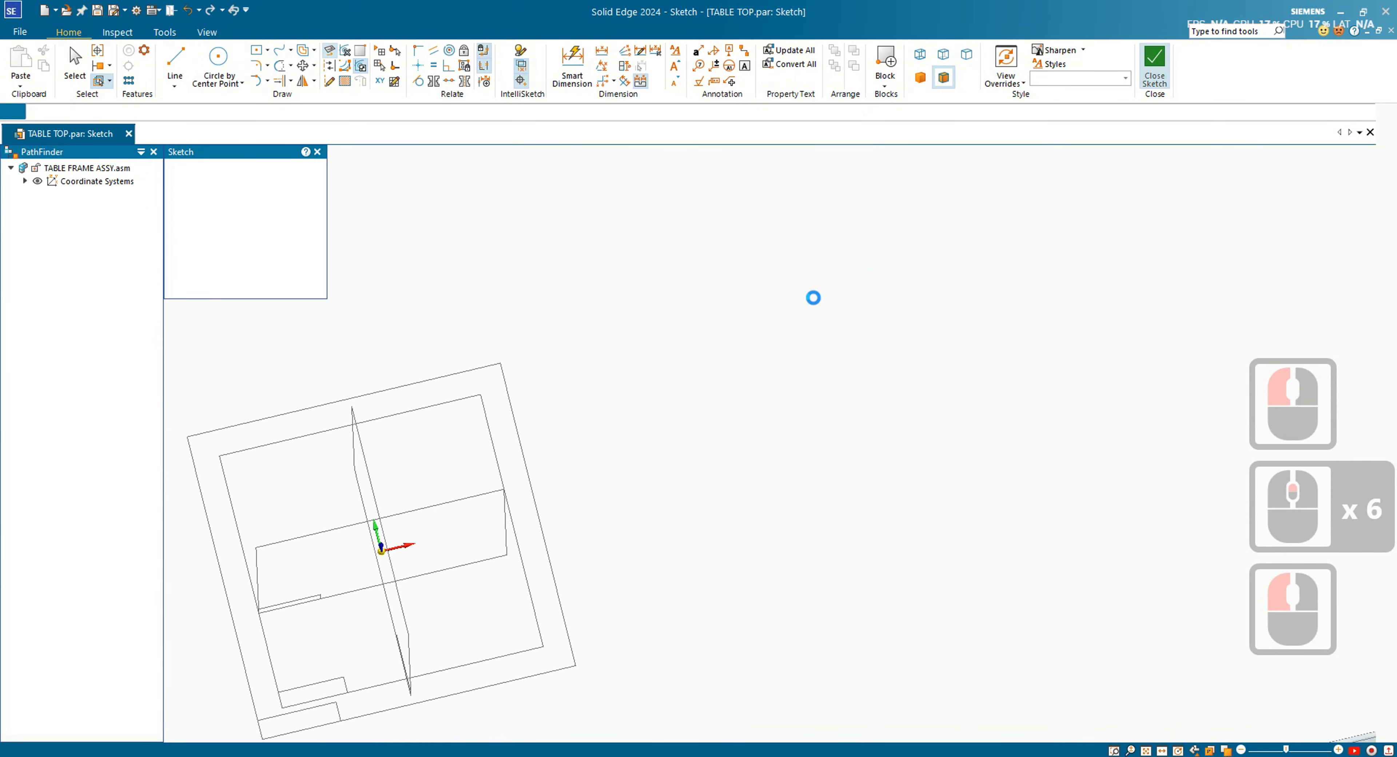
left_click(288, 173)
scroll(914, 383, "up", 14)
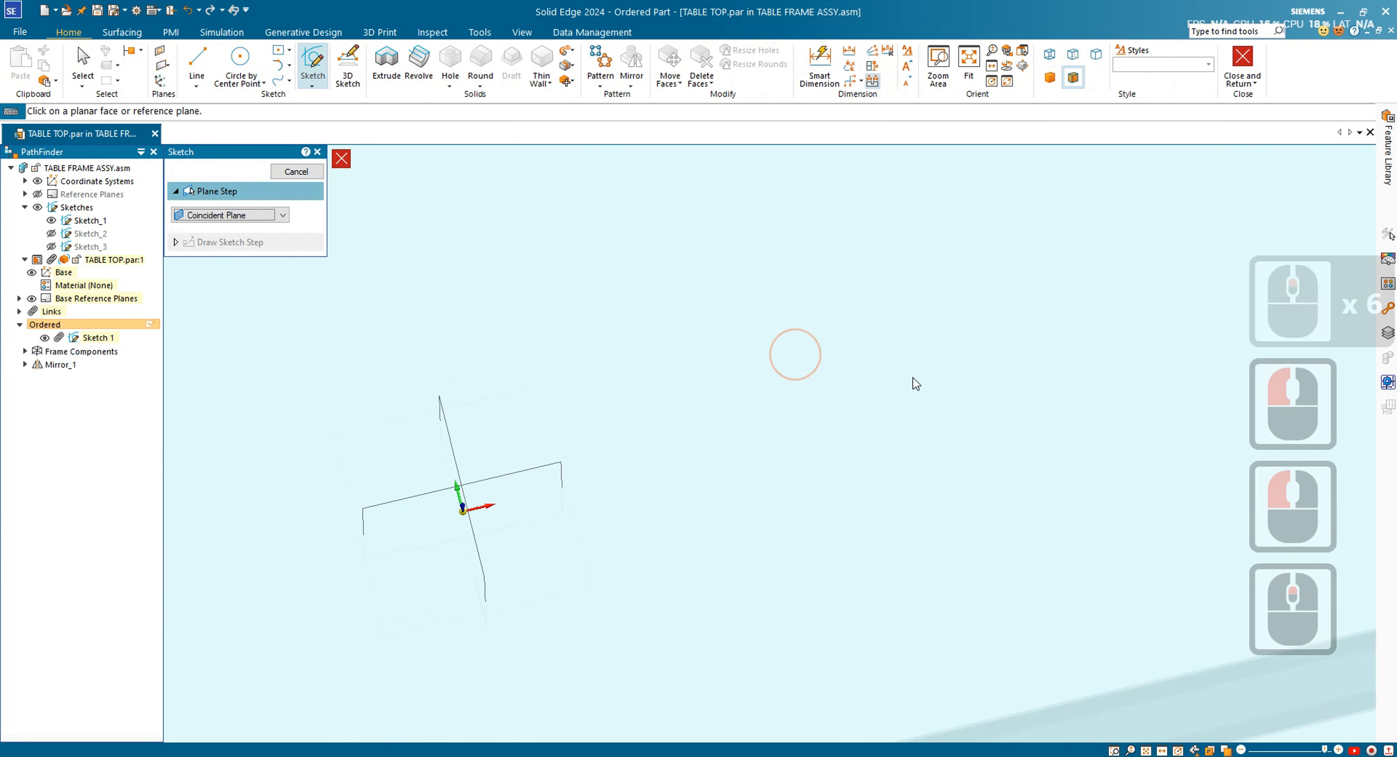
scroll(919, 408, "down", 1)
scroll(919, 408, "up", 1)
middle_click_drag(918, 434, 909, 405)
scroll(624, 282, "up", 1)
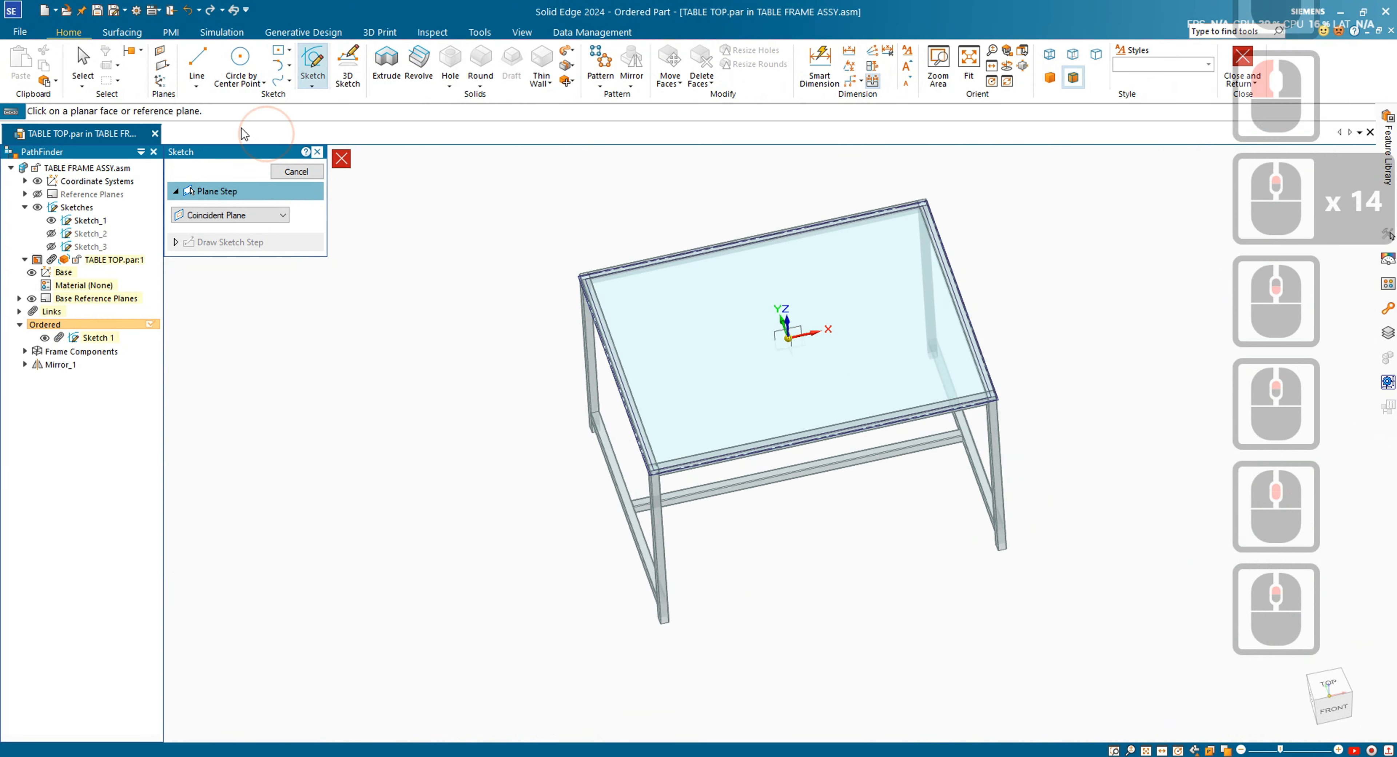
left_click(293, 173)
- Start an Extrude with Sketch_1 hidden, and select the projected rectangle from the existing sketch as its profile
left_click(399, 64)
scroll(1062, 398, "down", 3)
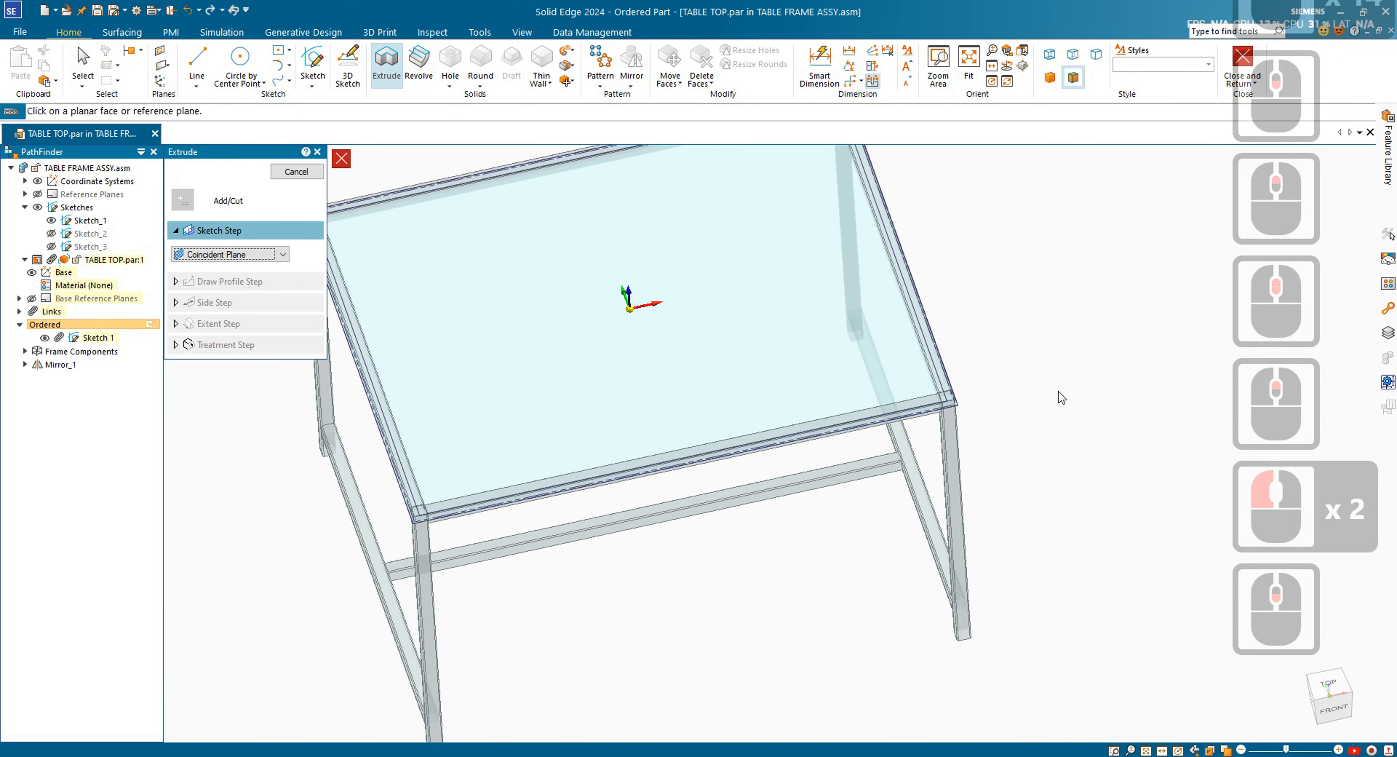
scroll(491, 371, "down", 4)
left_click(727, 357)
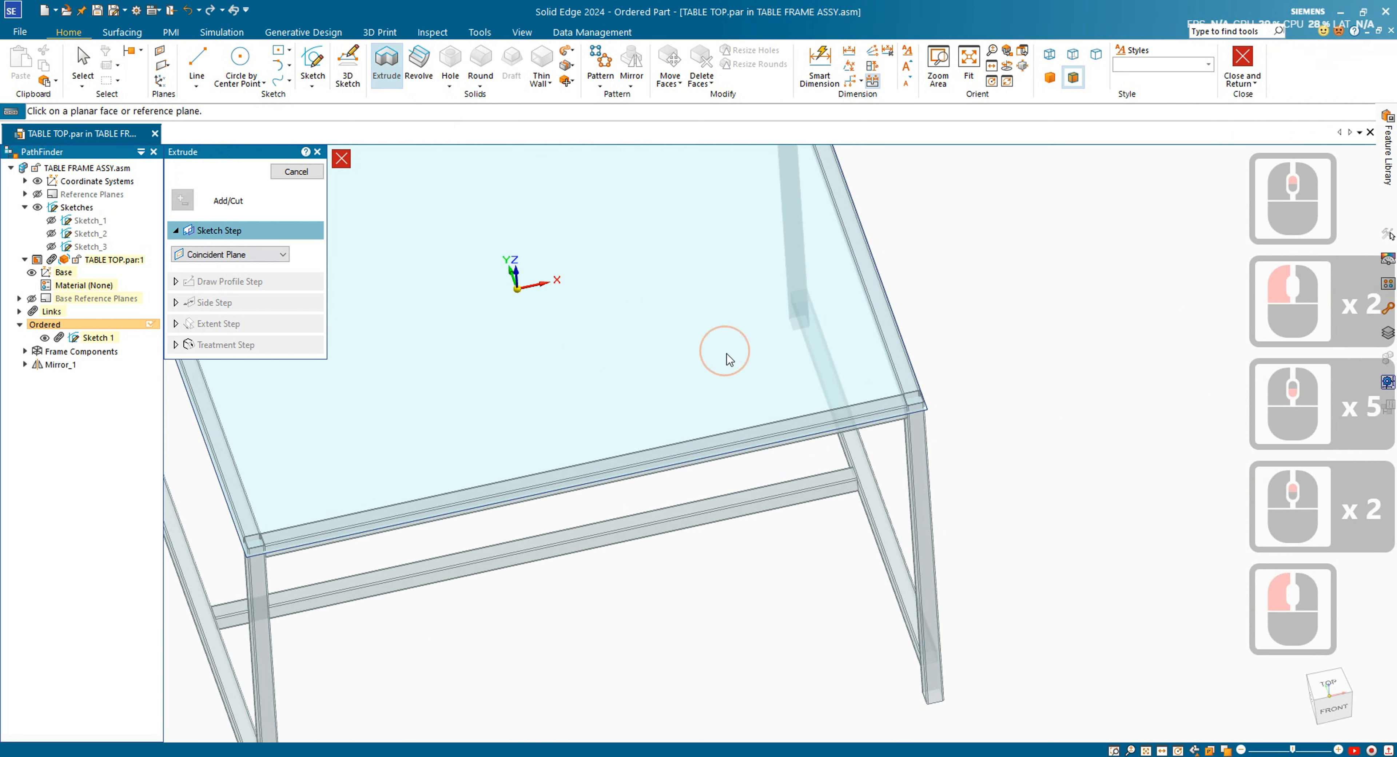
left_click(283, 254)
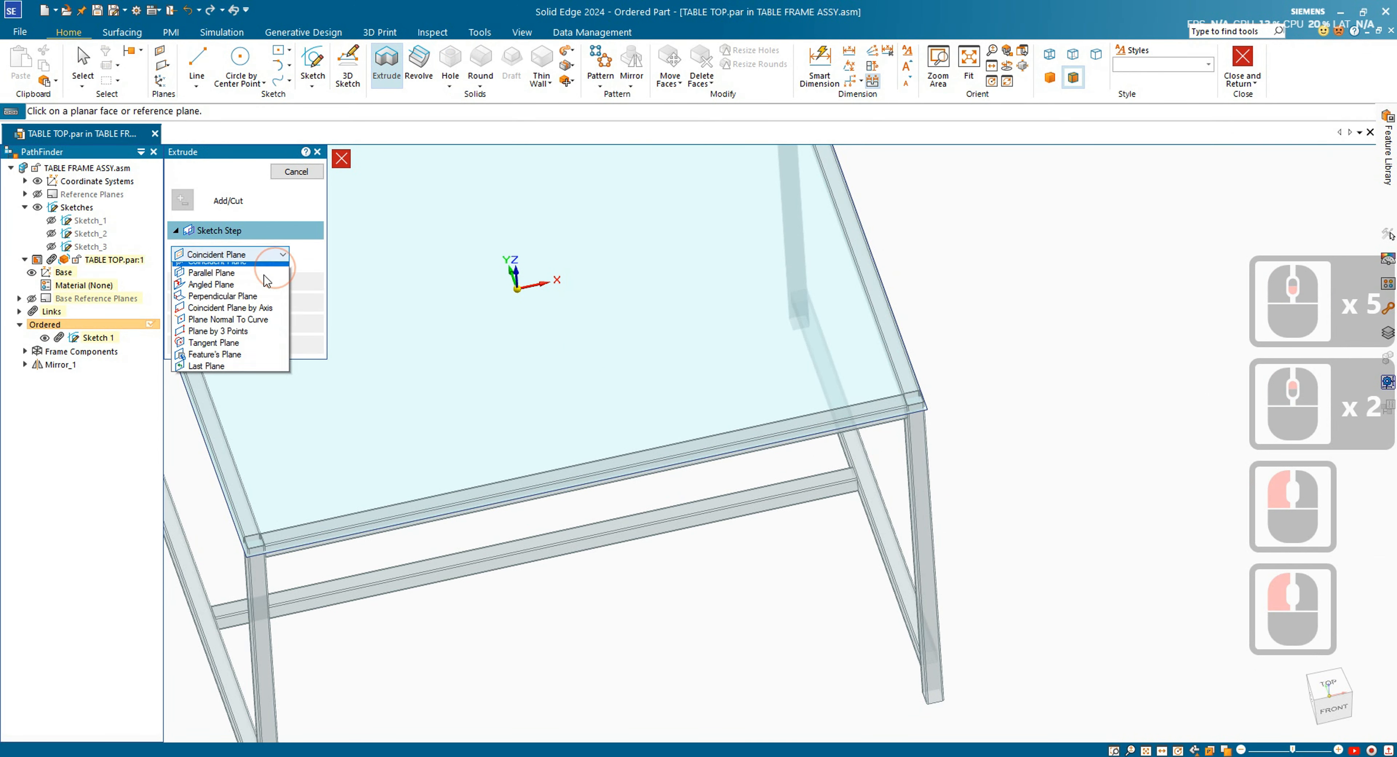
left_click(233, 386)
left_click(925, 417)
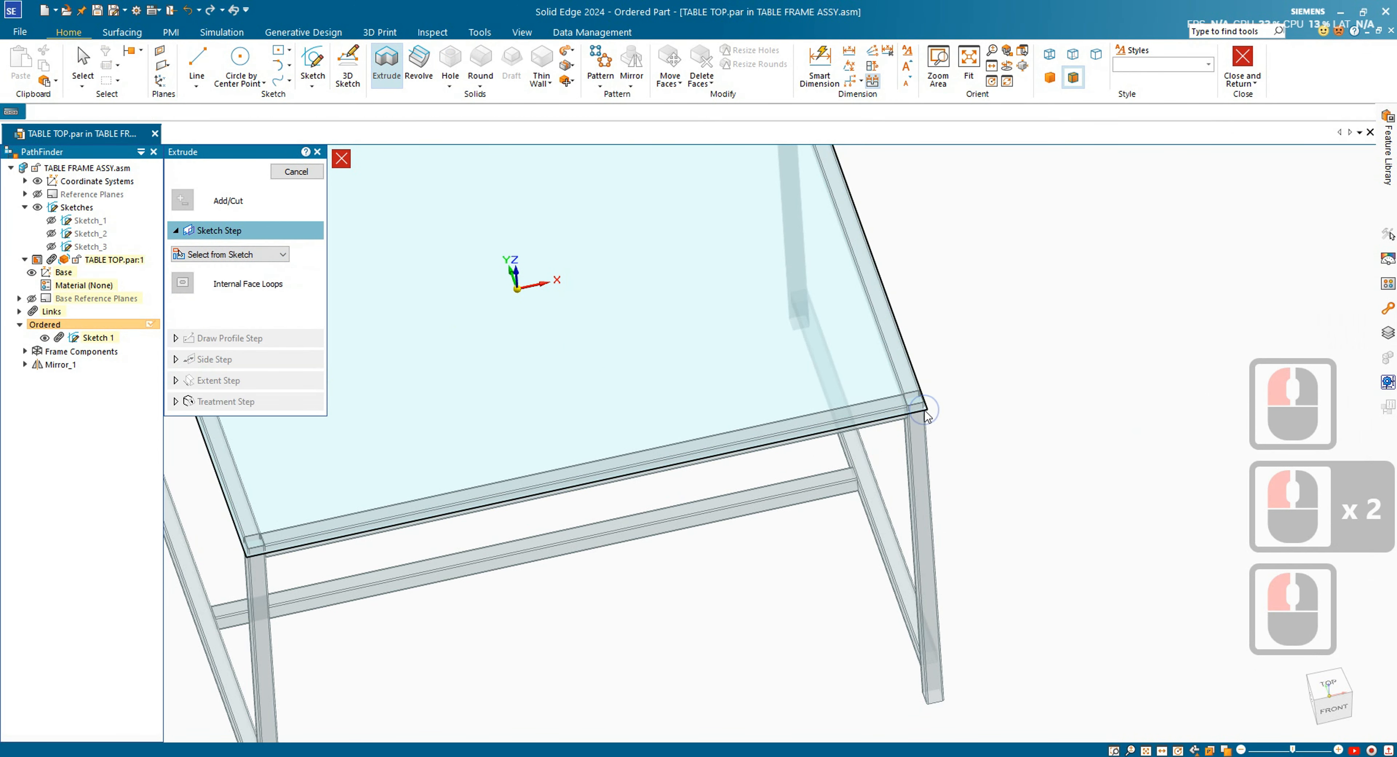
right_click(945, 399)
- Extrude the rectangle 32 mm upward as a one-sided finite extent to form the table top
scroll(945, 399, "up", 6)
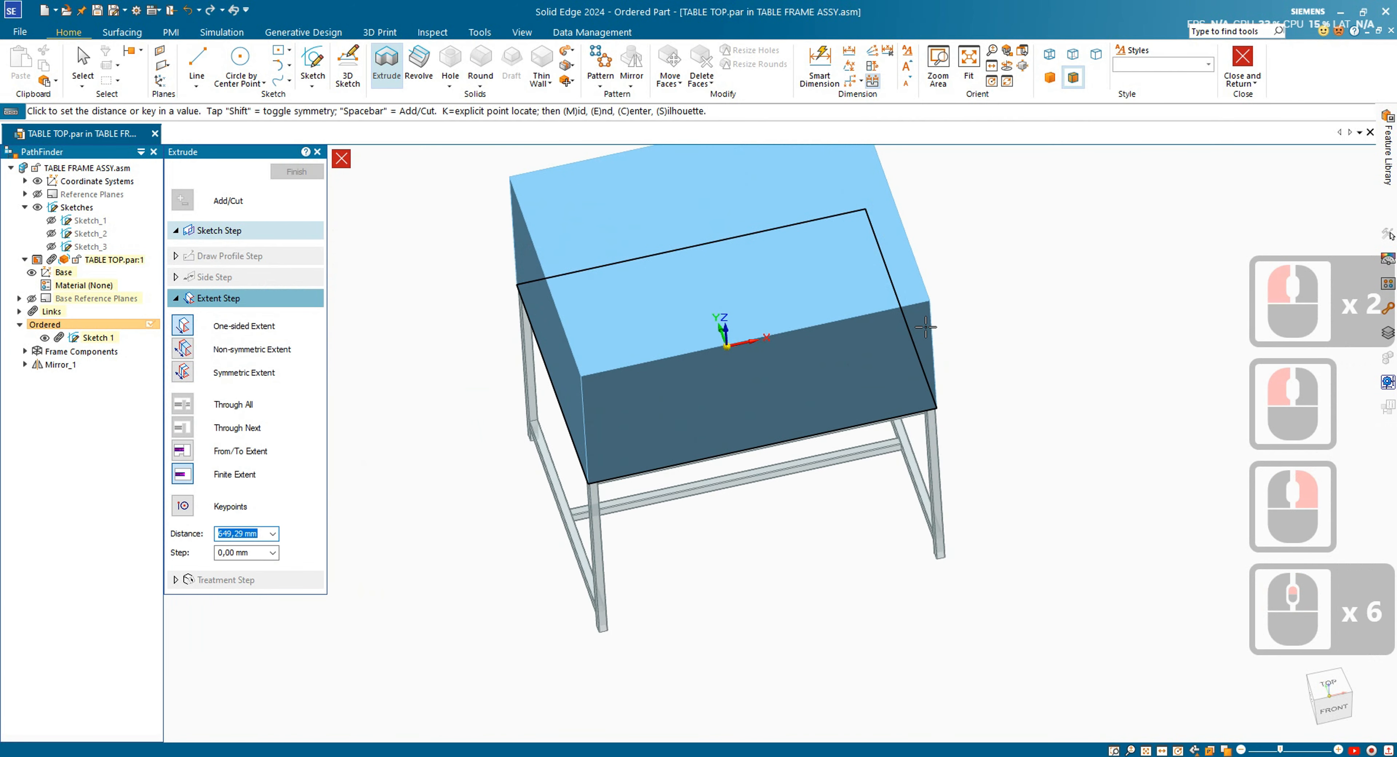
type("32")
key("Return")
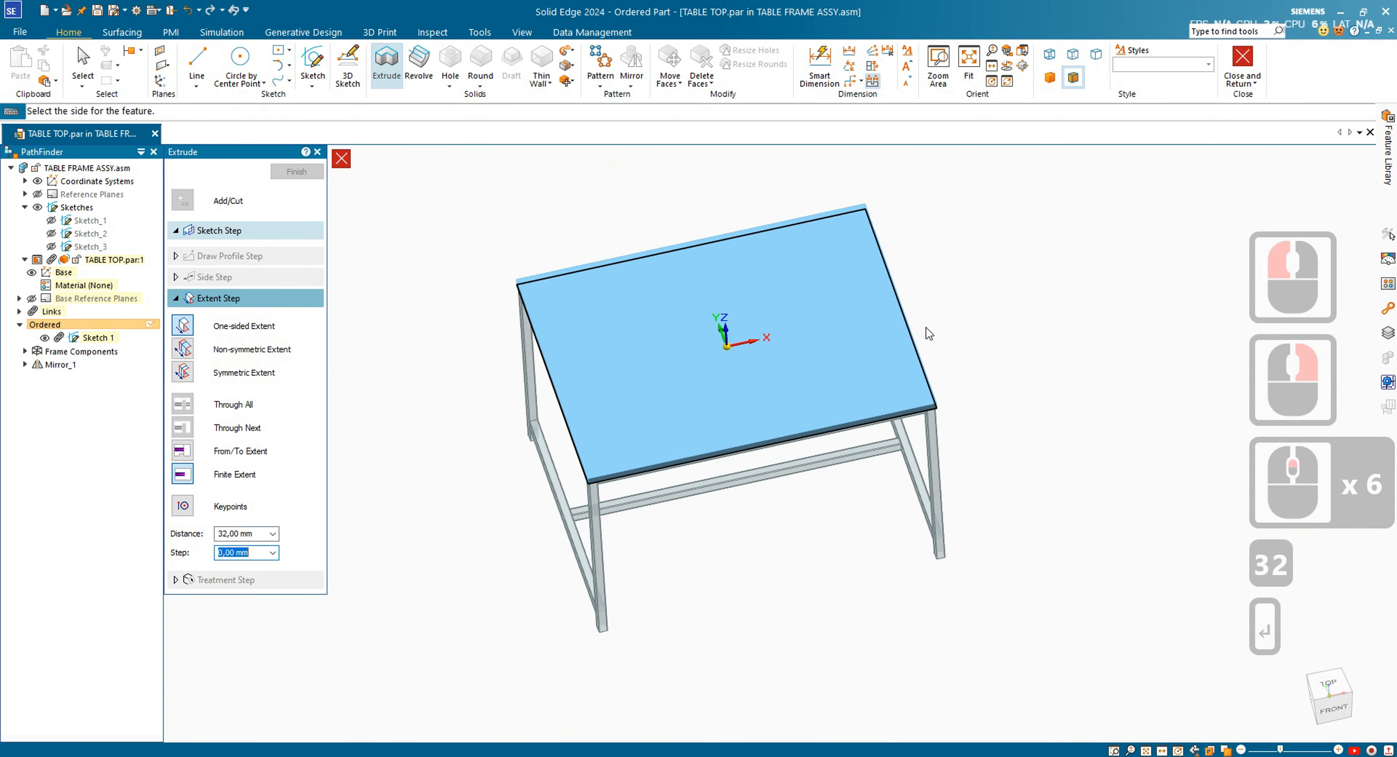
left_click(1055, 246)
right_click(1054, 246)
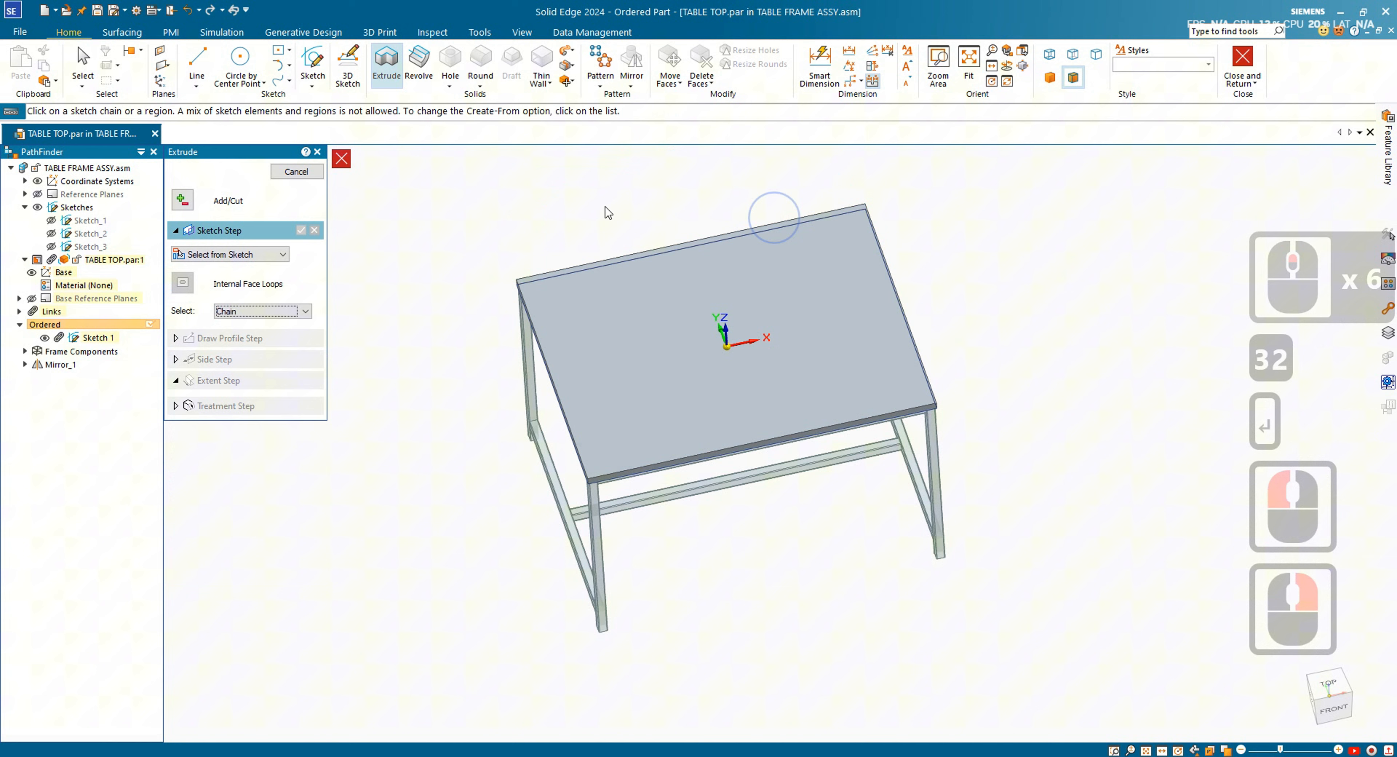
- Leave the Extrude command, close the table top part and return to the assembly
left_click(293, 174)
left_click(1198, 232)
left_click(1242, 57)
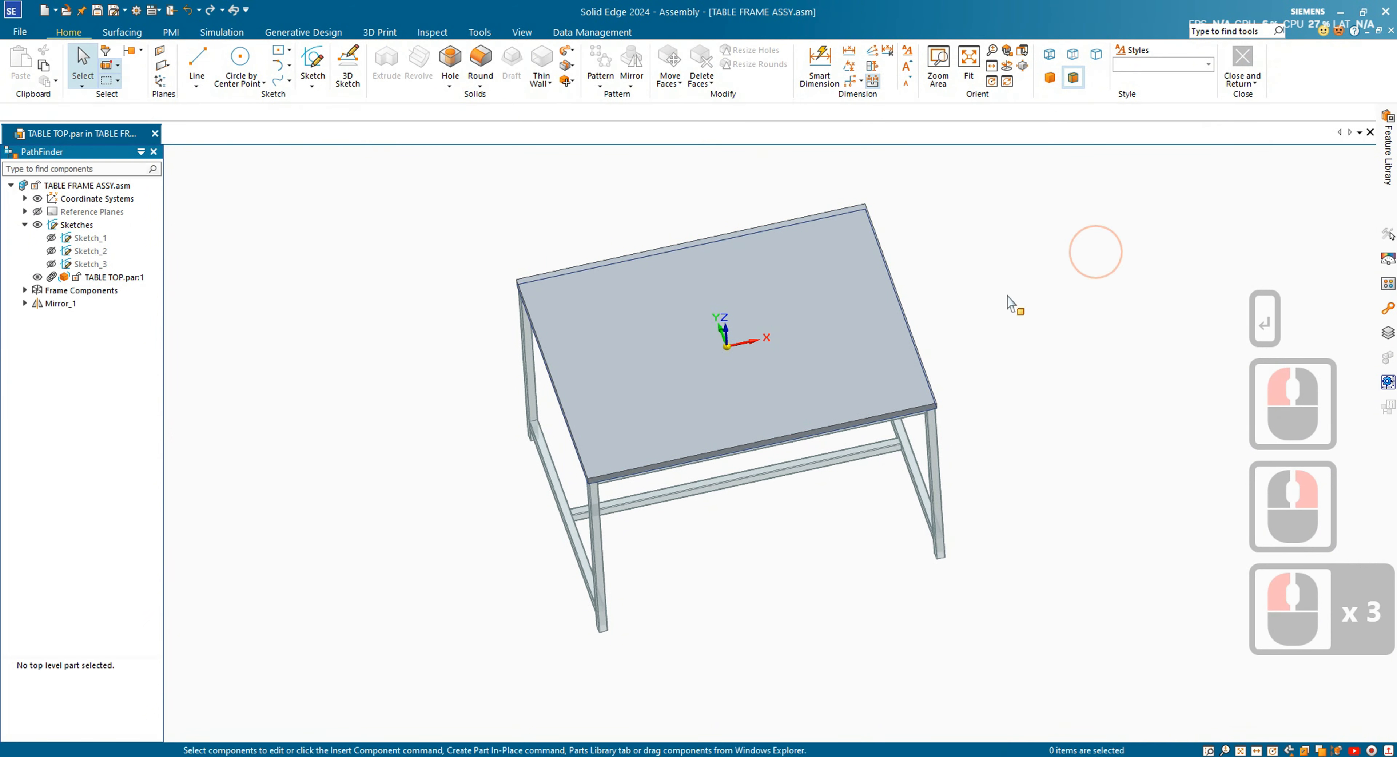
- Assemble the table top's underside onto the upper face of the front square tube with FlashFit and a fixed 0 mm offset
middle_click_drag(665, 420, 542, 332)
scroll(543, 332, "up", 2)
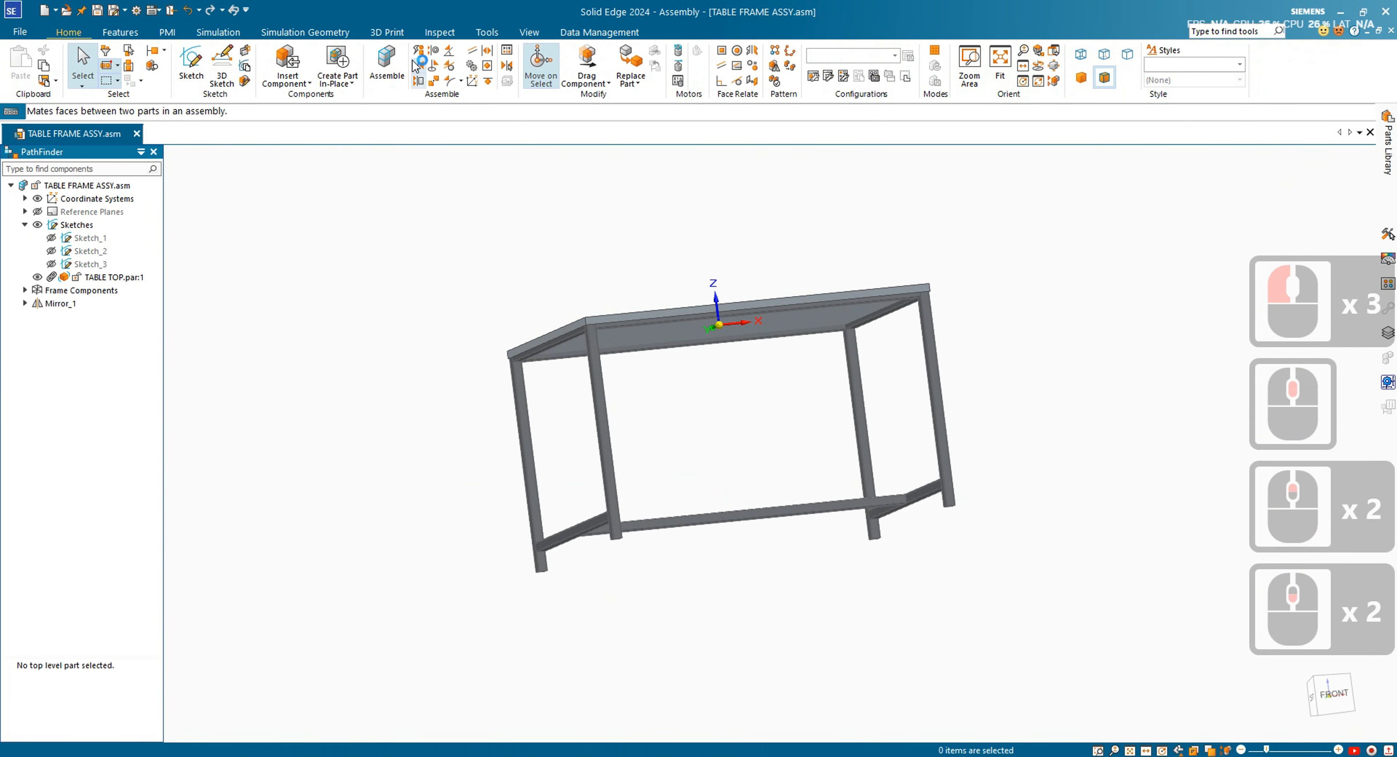
left_click(388, 72)
left_click(676, 333)
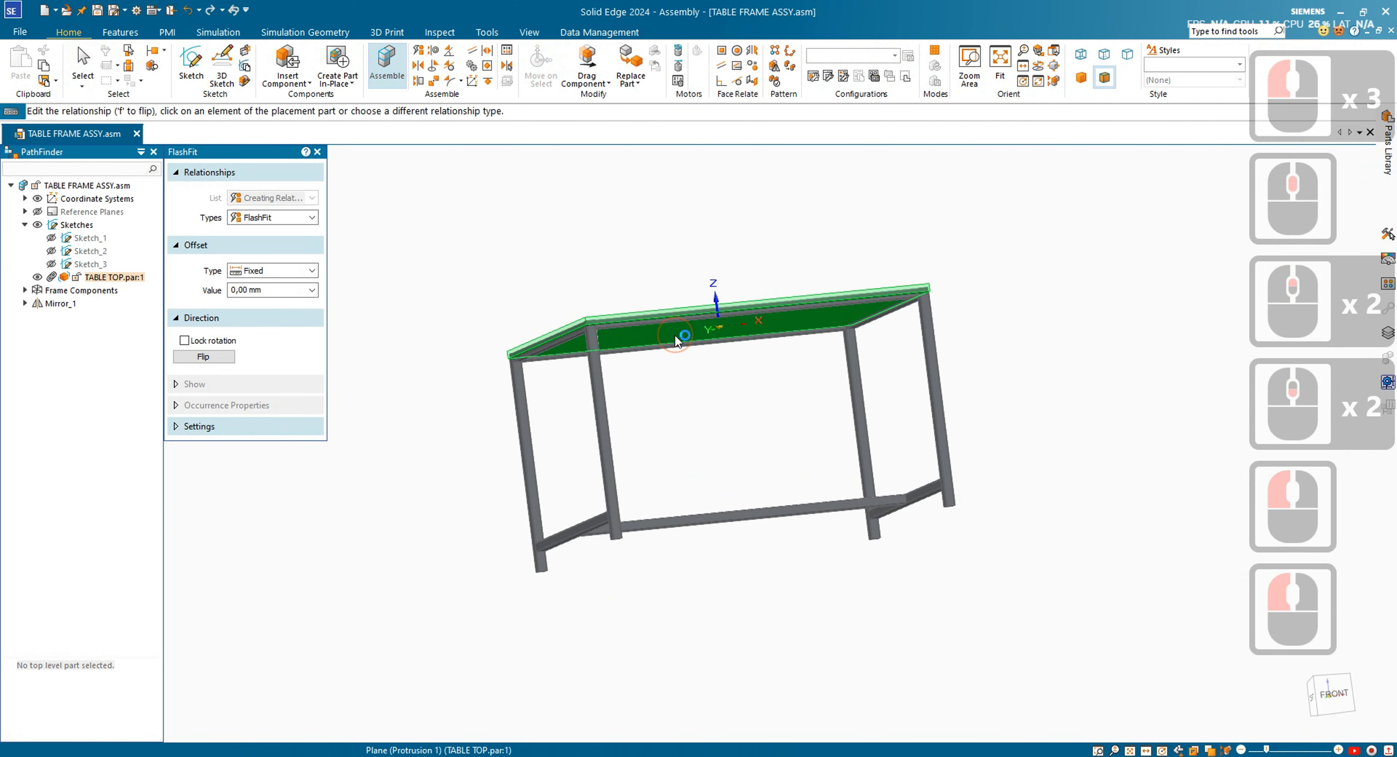
middle_click_drag(636, 366, 680, 531)
scroll(680, 531, "up", 2)
scroll(680, 532, "down", 5)
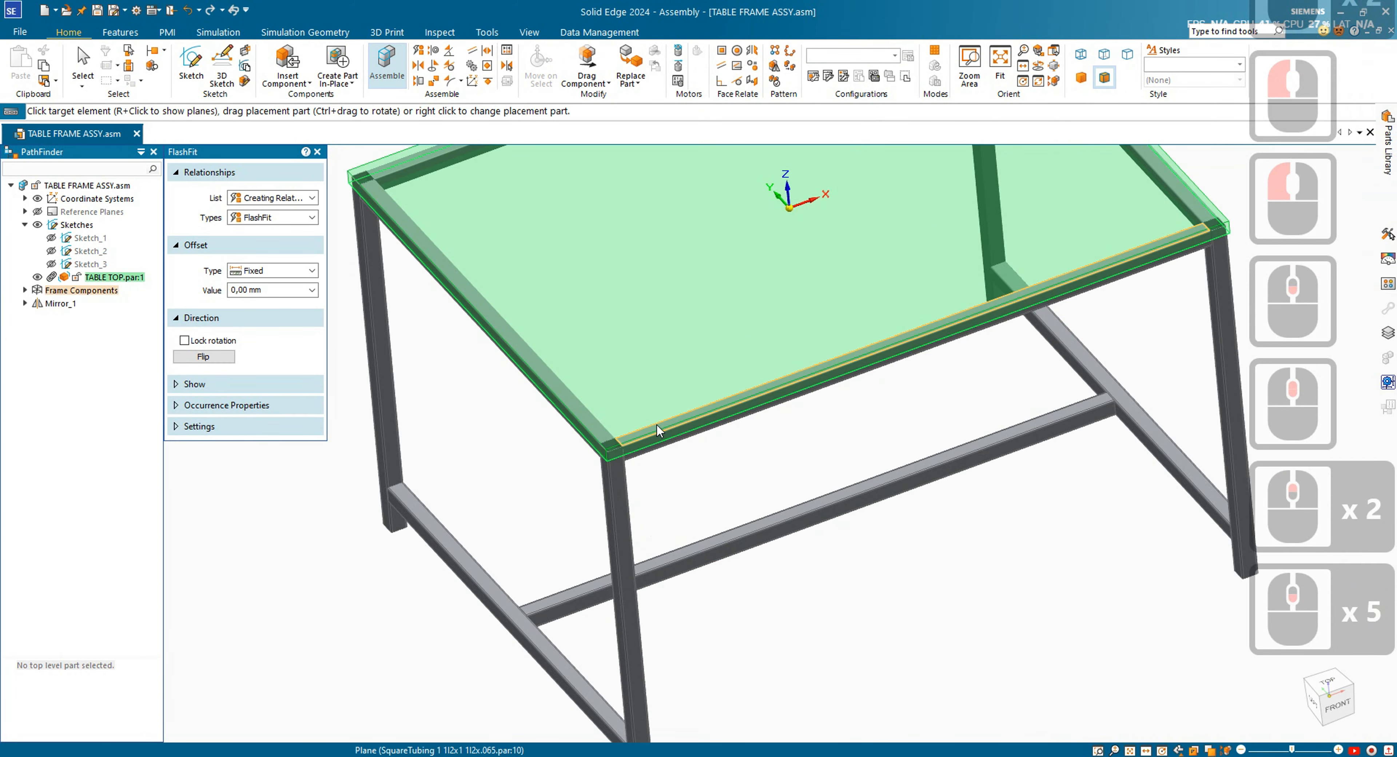
left_click(656, 424)
scroll(679, 409, "up", 4)
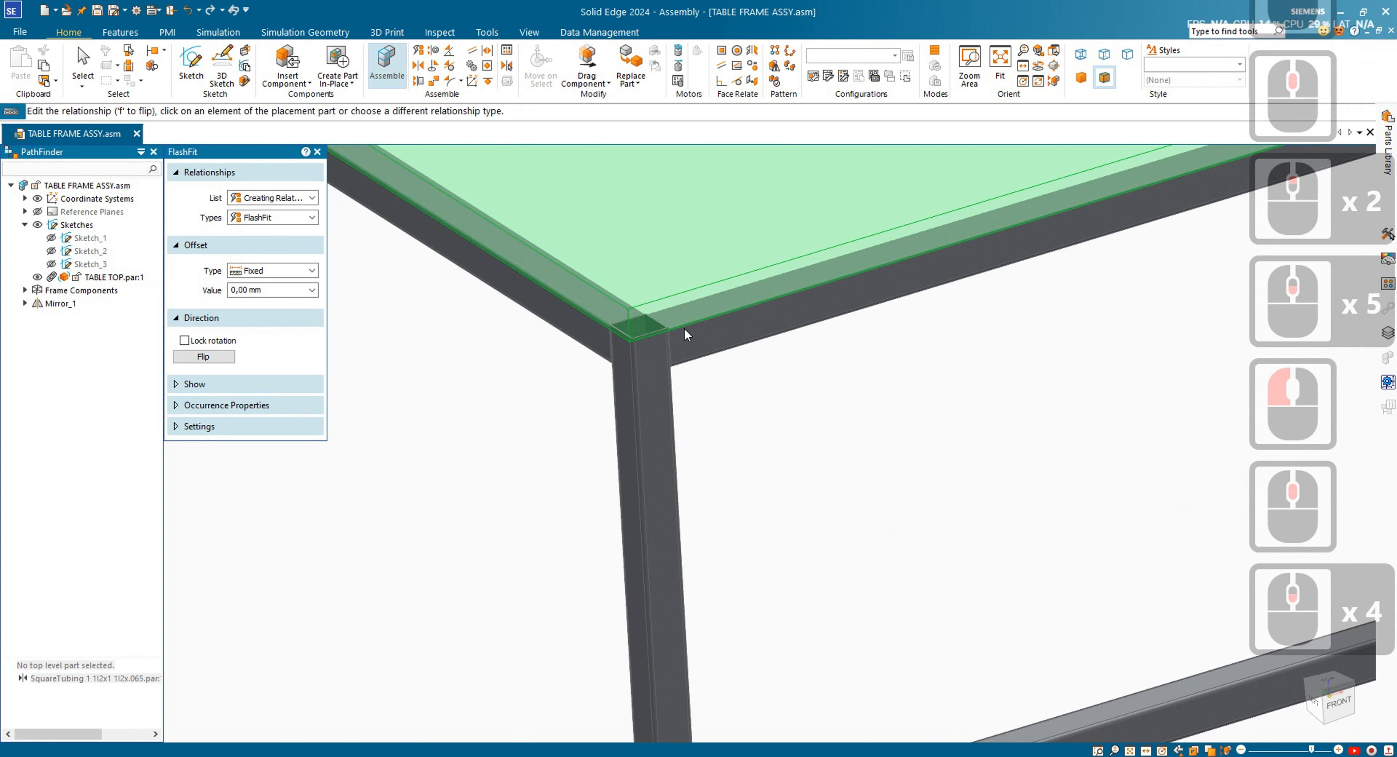
- Constrain the table top's front side face to the frame with a fixed 5 mm FlashFit offset, and change that offset to -5 mm
left_click(687, 317)
left_click(287, 296)
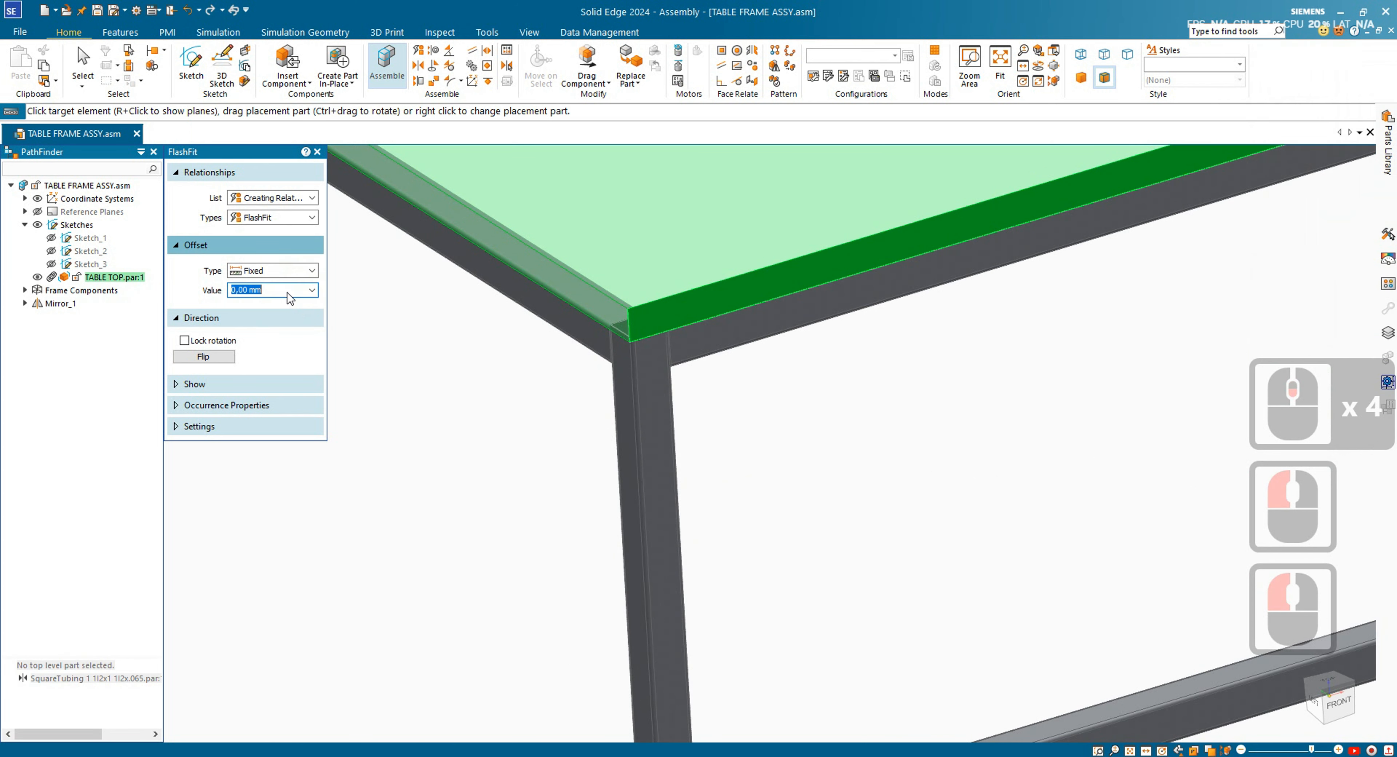
type("5")
left_click(608, 397)
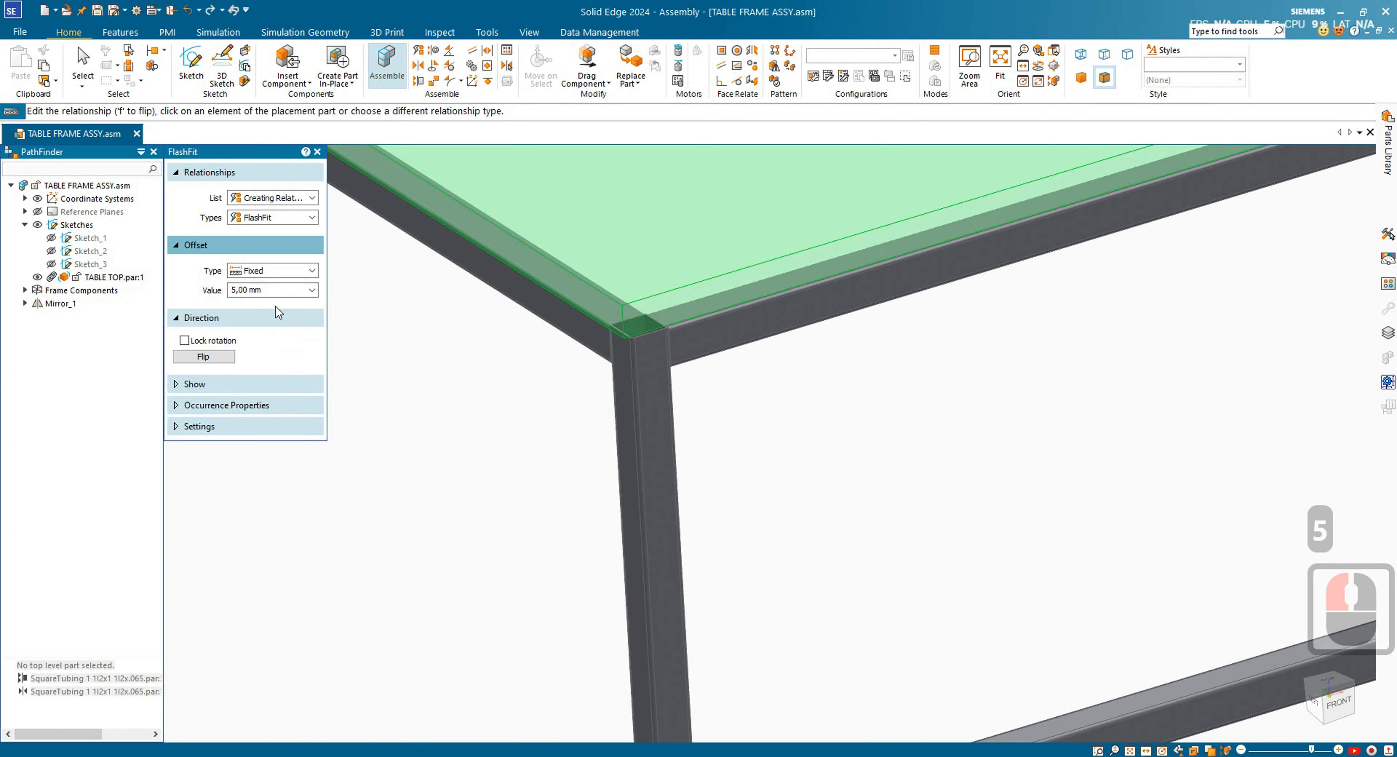
left_click(283, 296)
type("-")
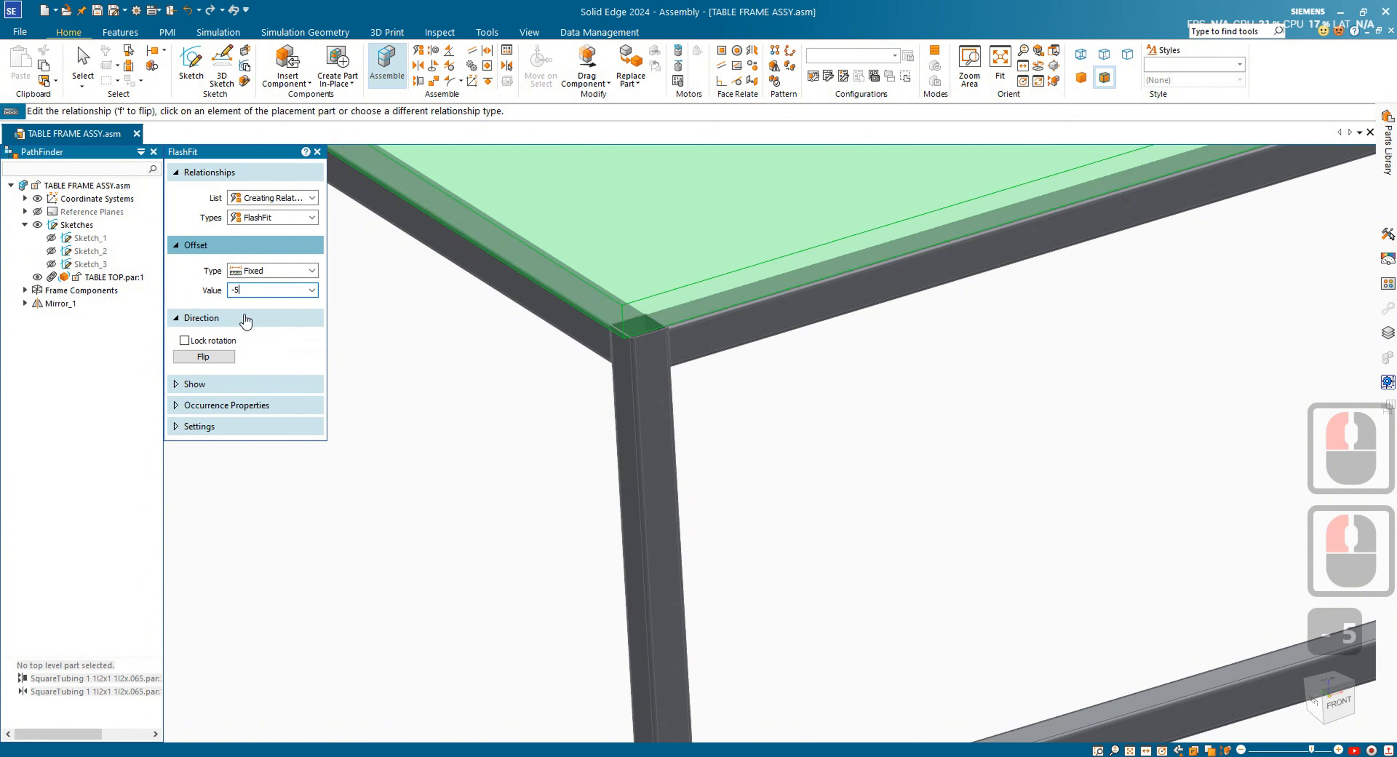
type("5")
key("Return")
right_click(607, 394)
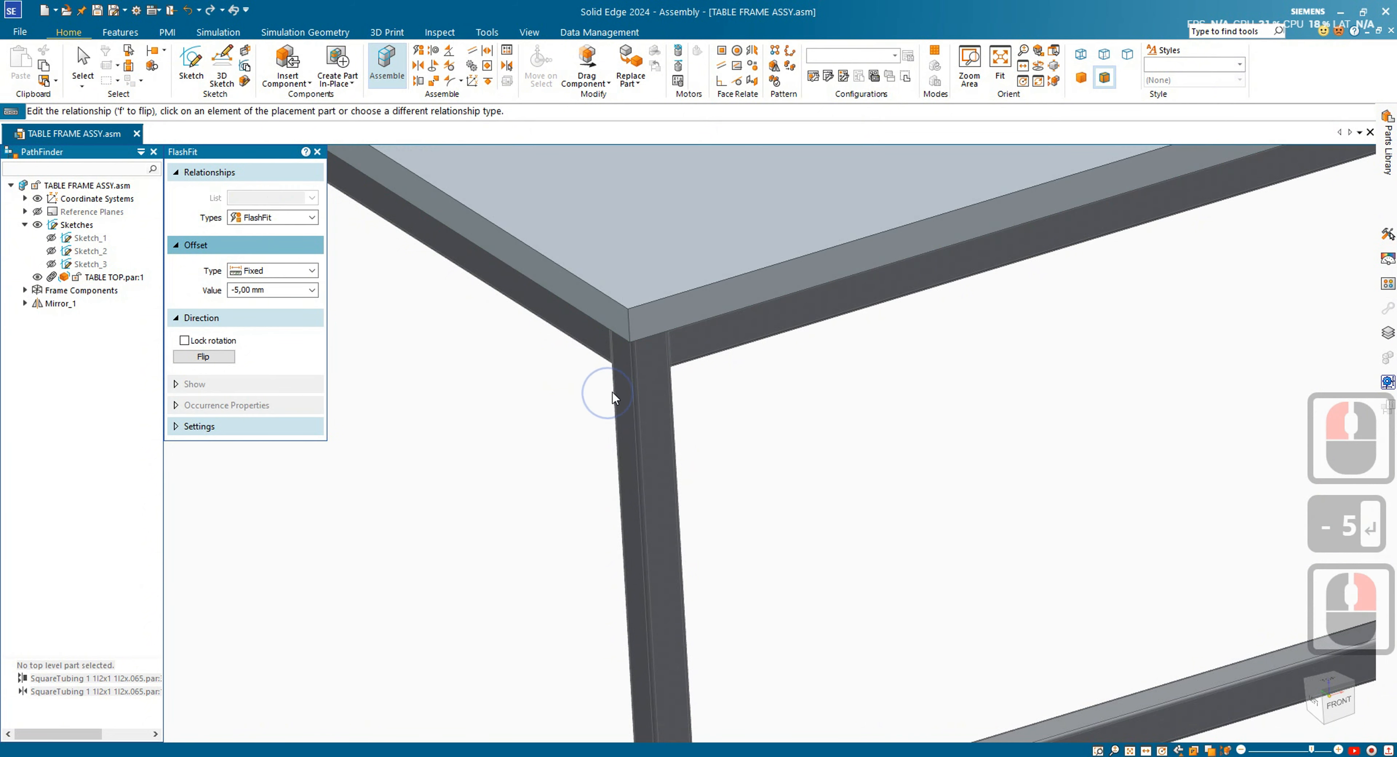
- Constrain the front corner leg's outer face to the table top's adjacent side face, trying a -5 mm offset before setting 5 mm, and leave Assemble
left_click(621, 395)
left_click(583, 331)
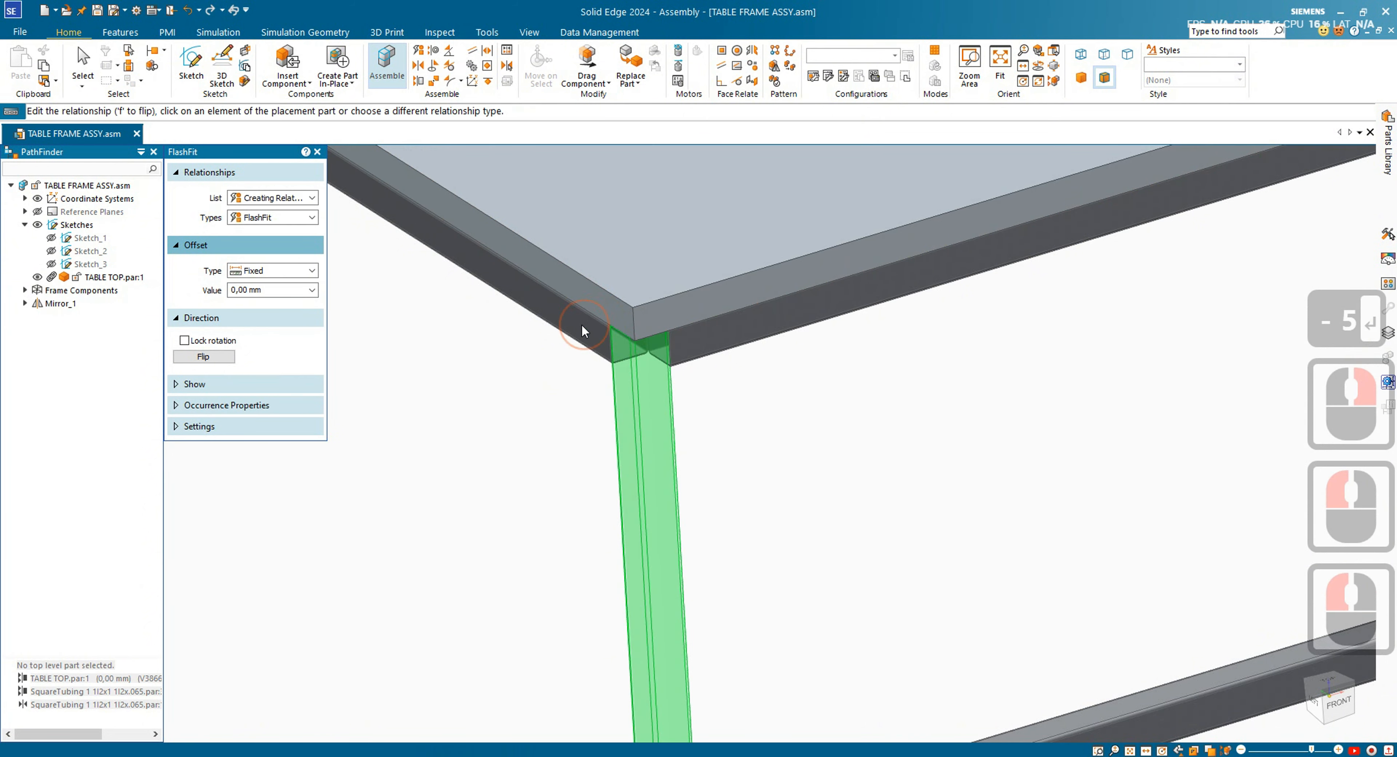
left_click(259, 293)
type("-5")
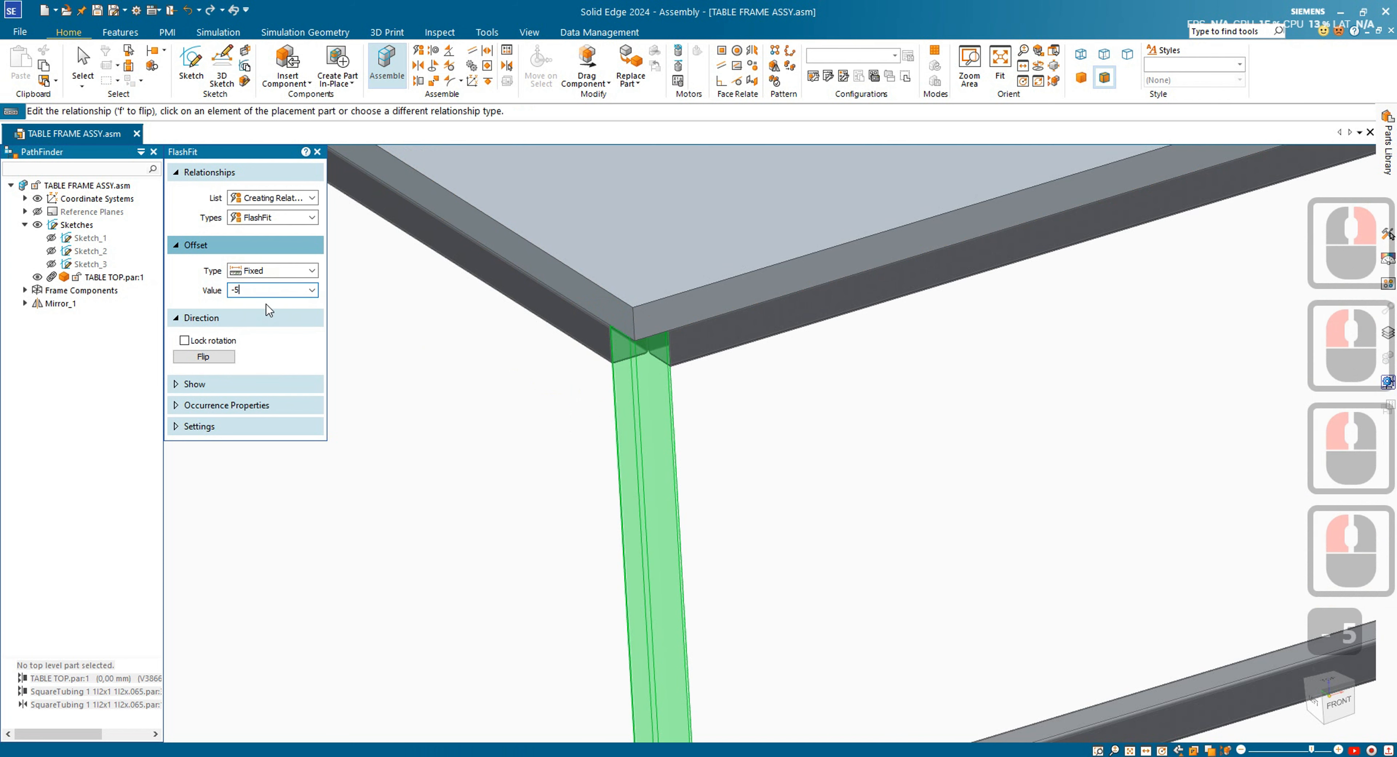
key("Return")
type("5")
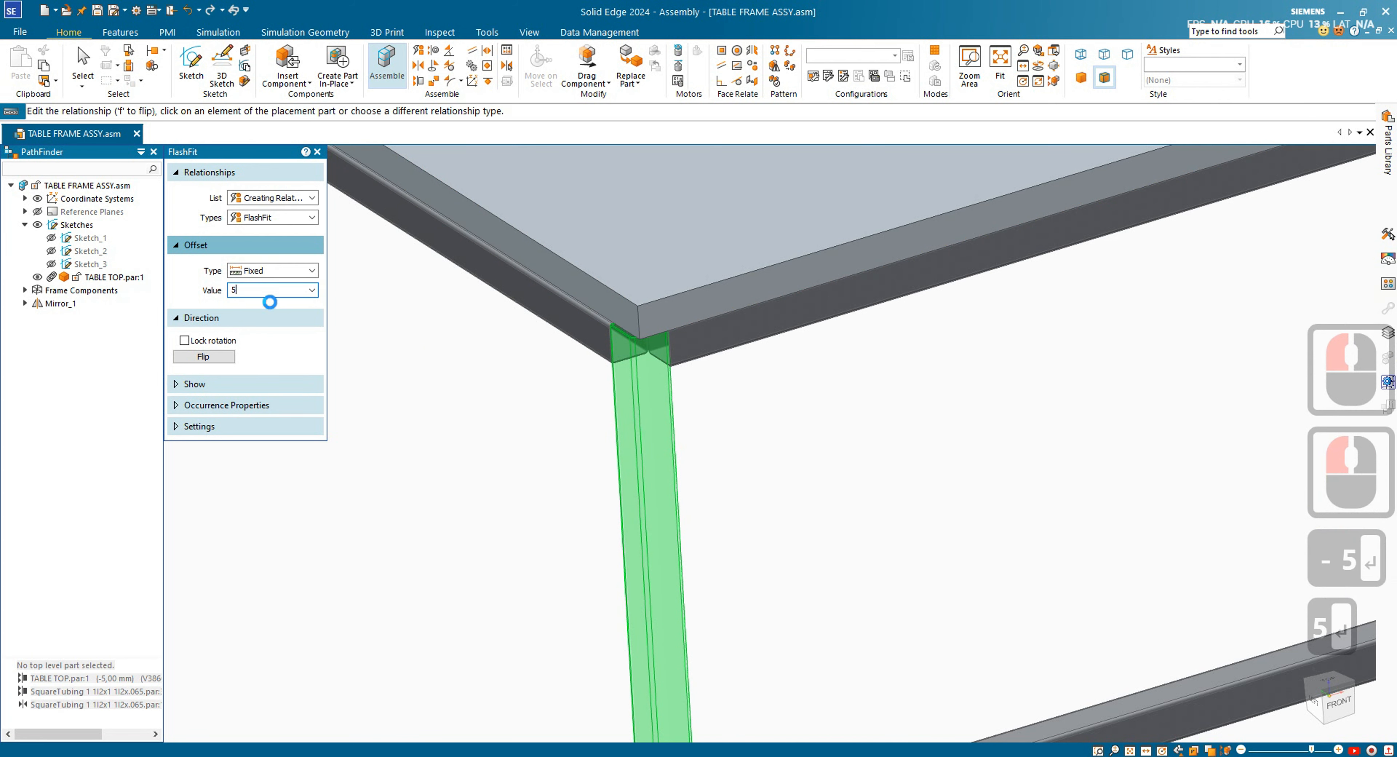
key("Return")
right_click(441, 422)
scroll(434, 415, "down", 3)
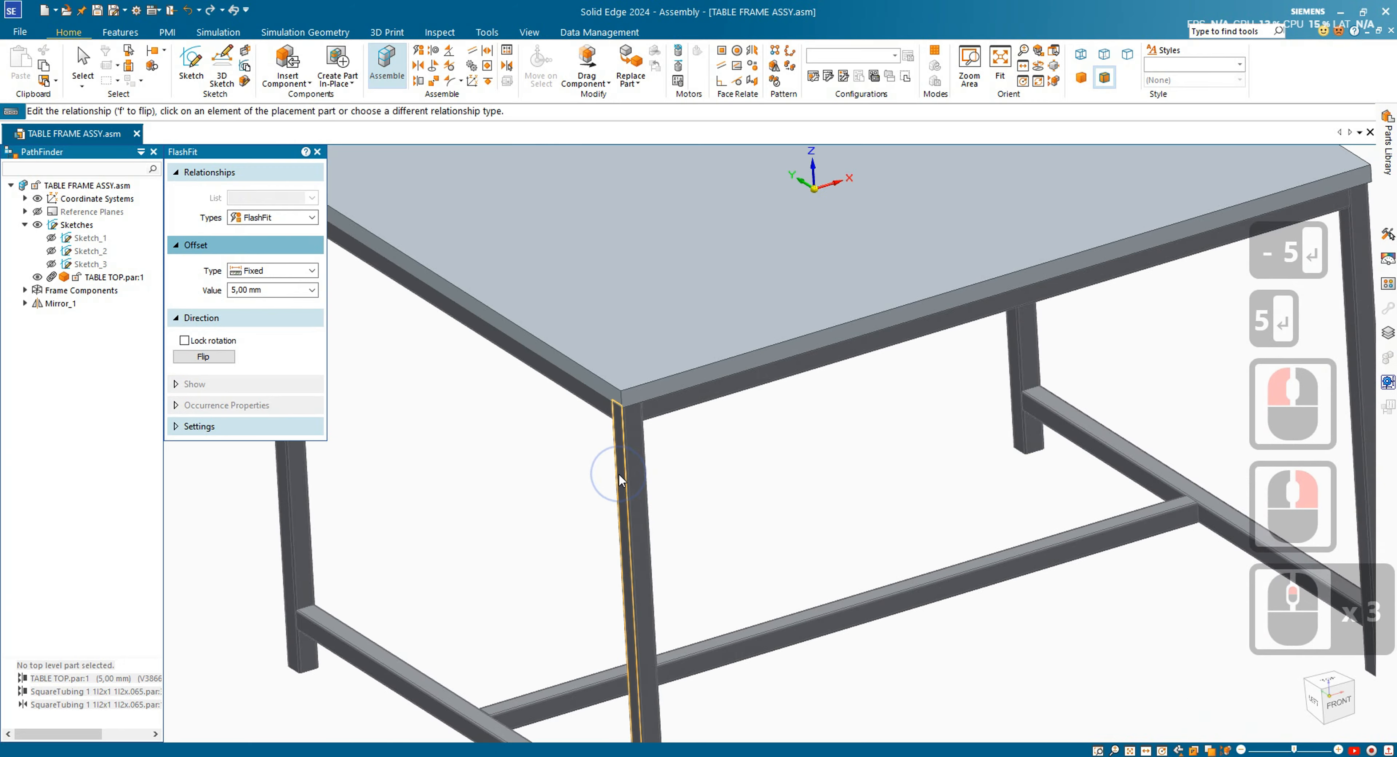
middle_click_drag(602, 471, 596, 379)
key("Escape")
- Show Sketch_1 and open it for editing in place
scroll(666, 404, "down", 1)
scroll(596, 380, "up", 4)
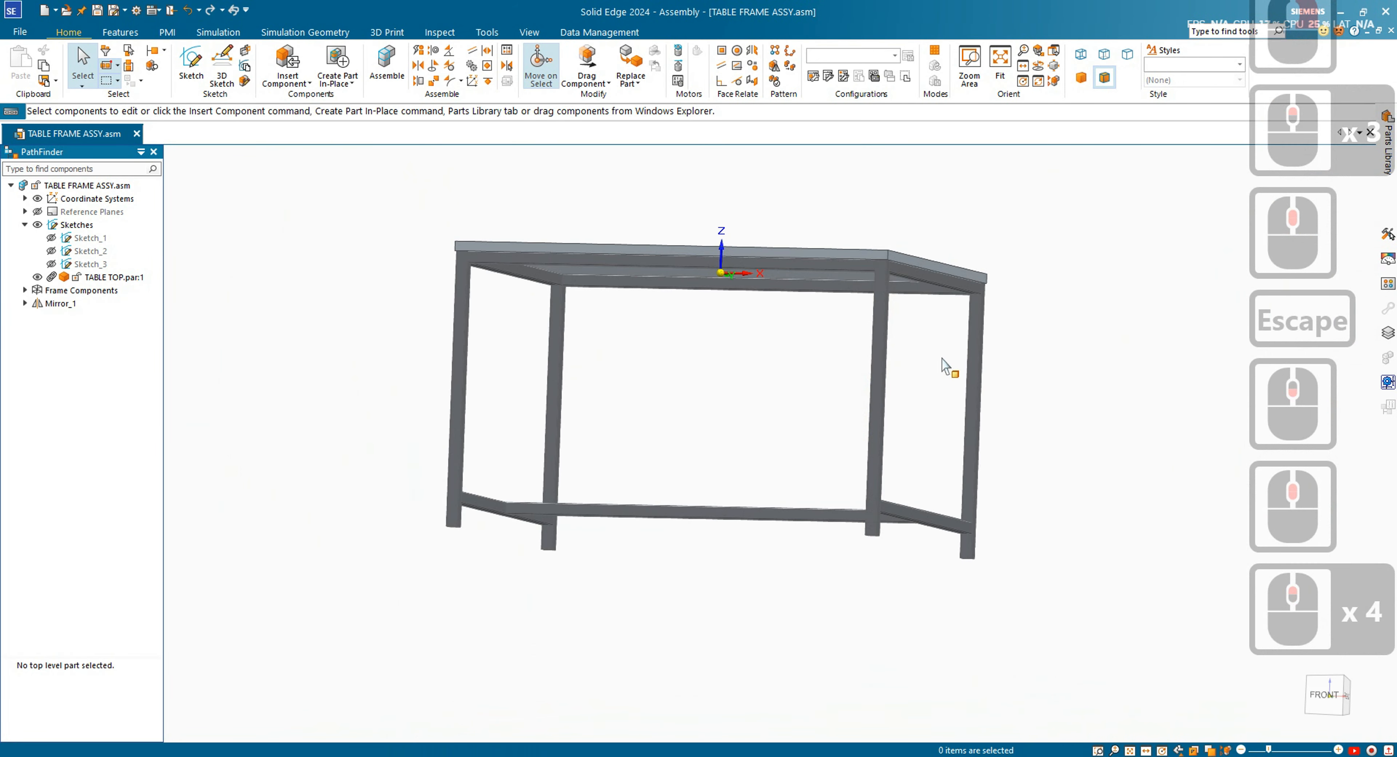
middle_click_drag(942, 365, 942, 440)
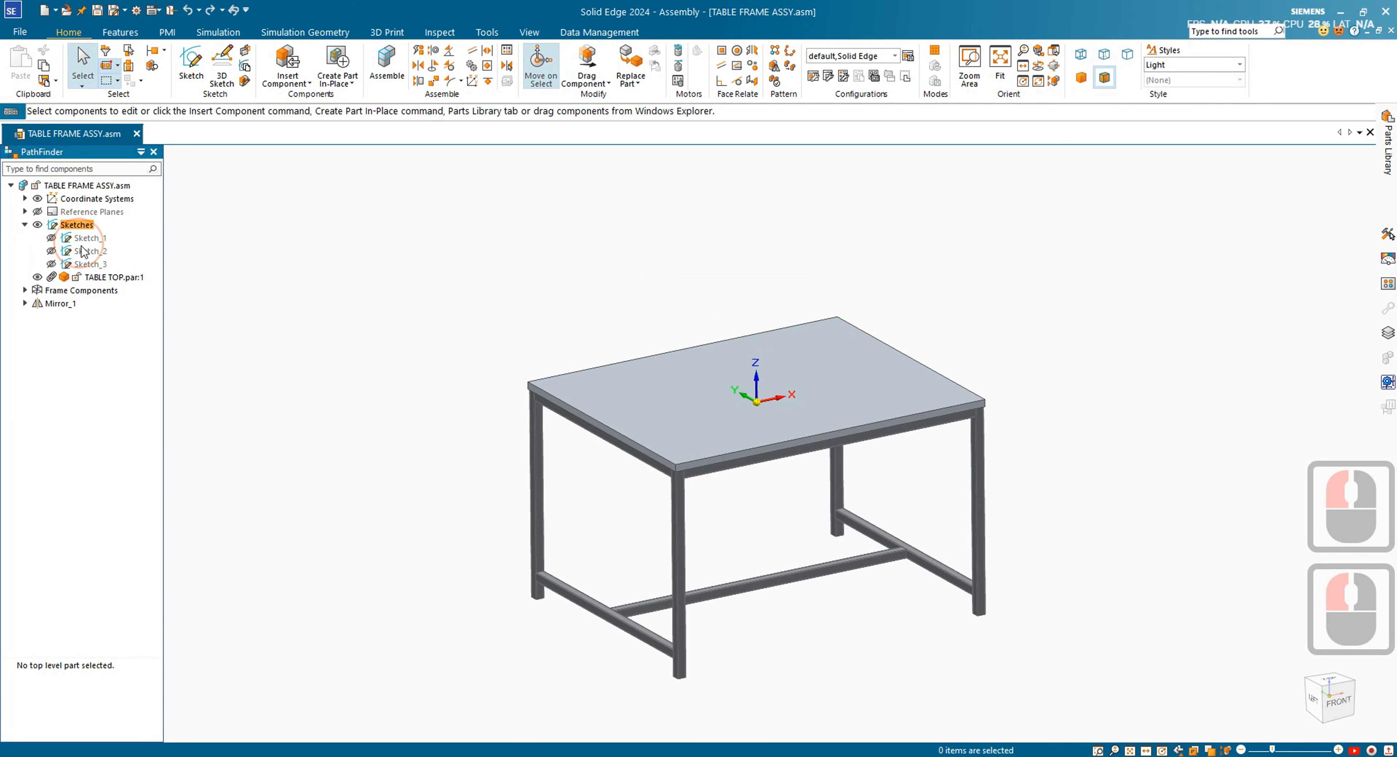
left_click(53, 239)
left_click(111, 239)
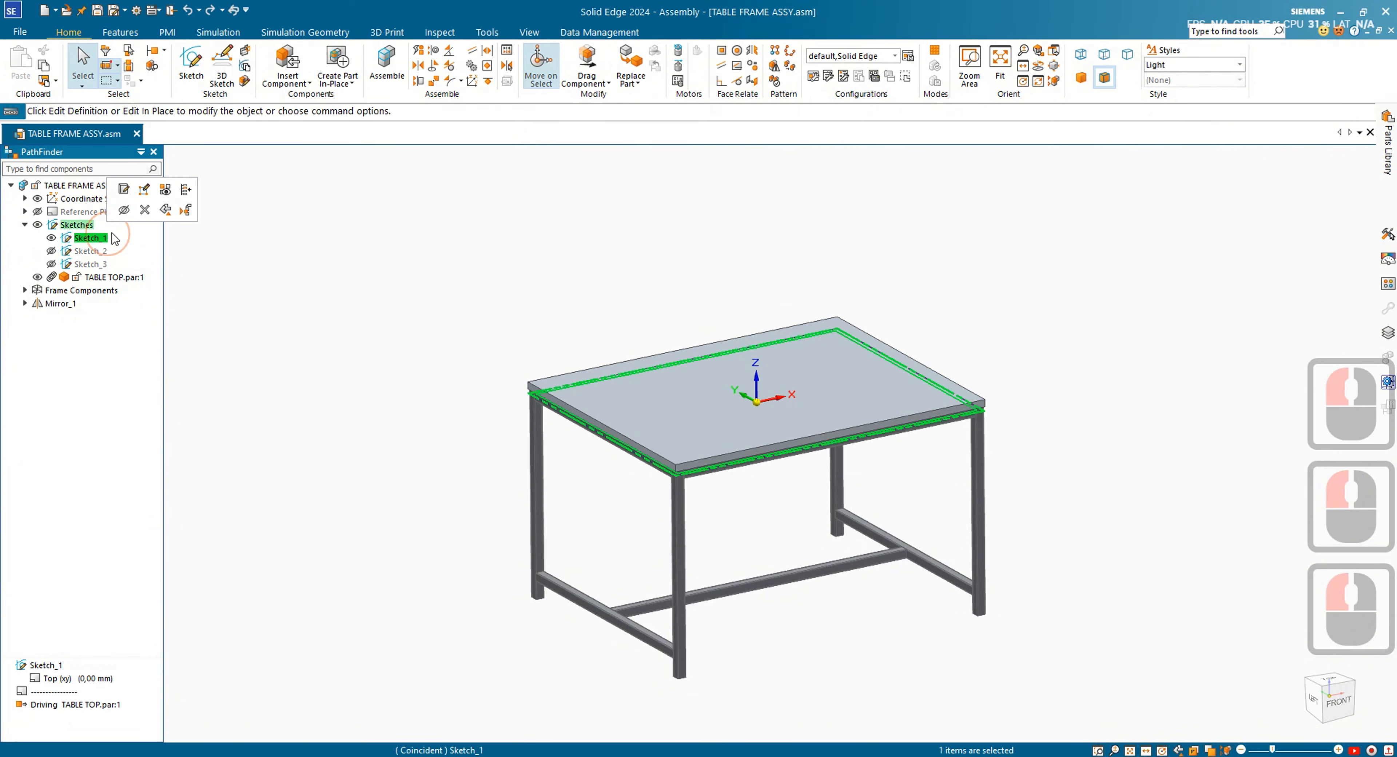
left_click(144, 189)
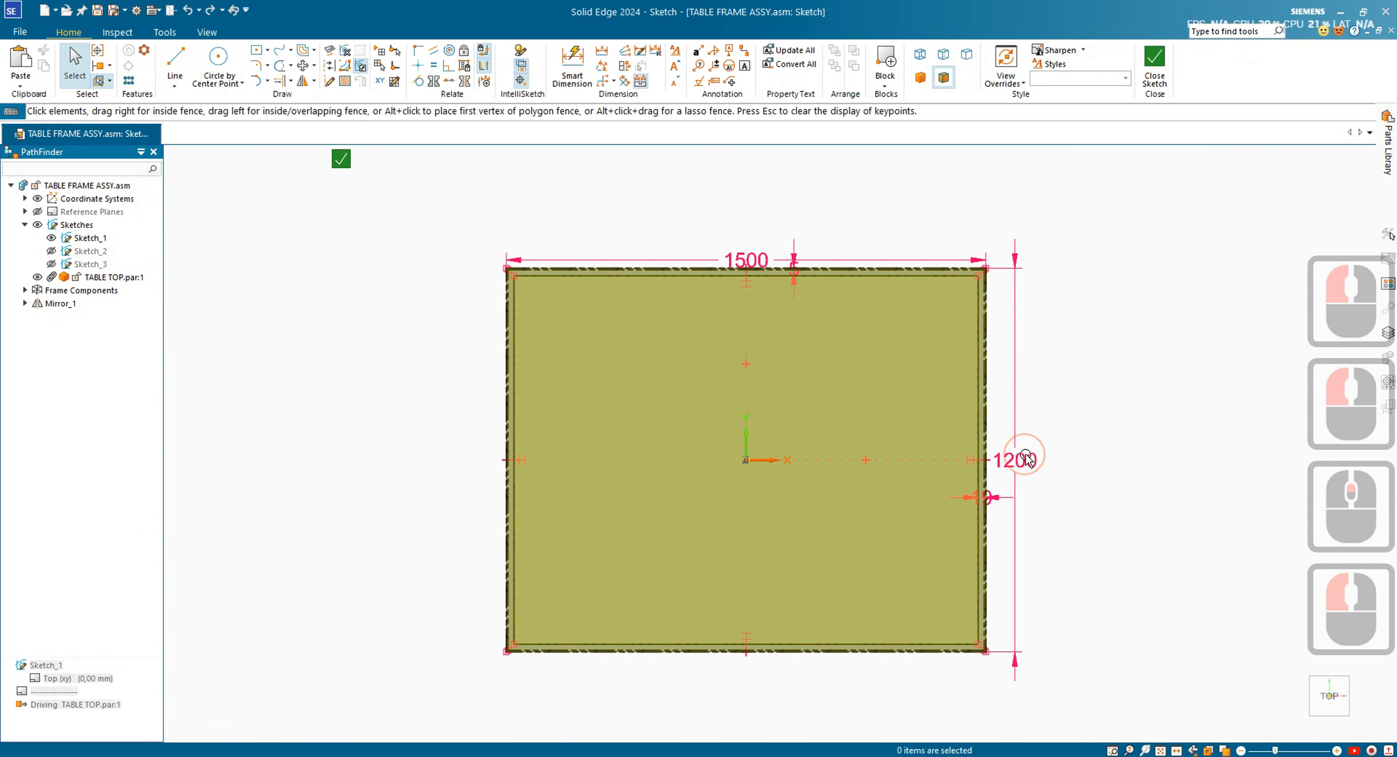
- Set the frame rectangle's vertical dimension to 1500 mm and its horizontal dimension to 2000 mm
left_click(1029, 459)
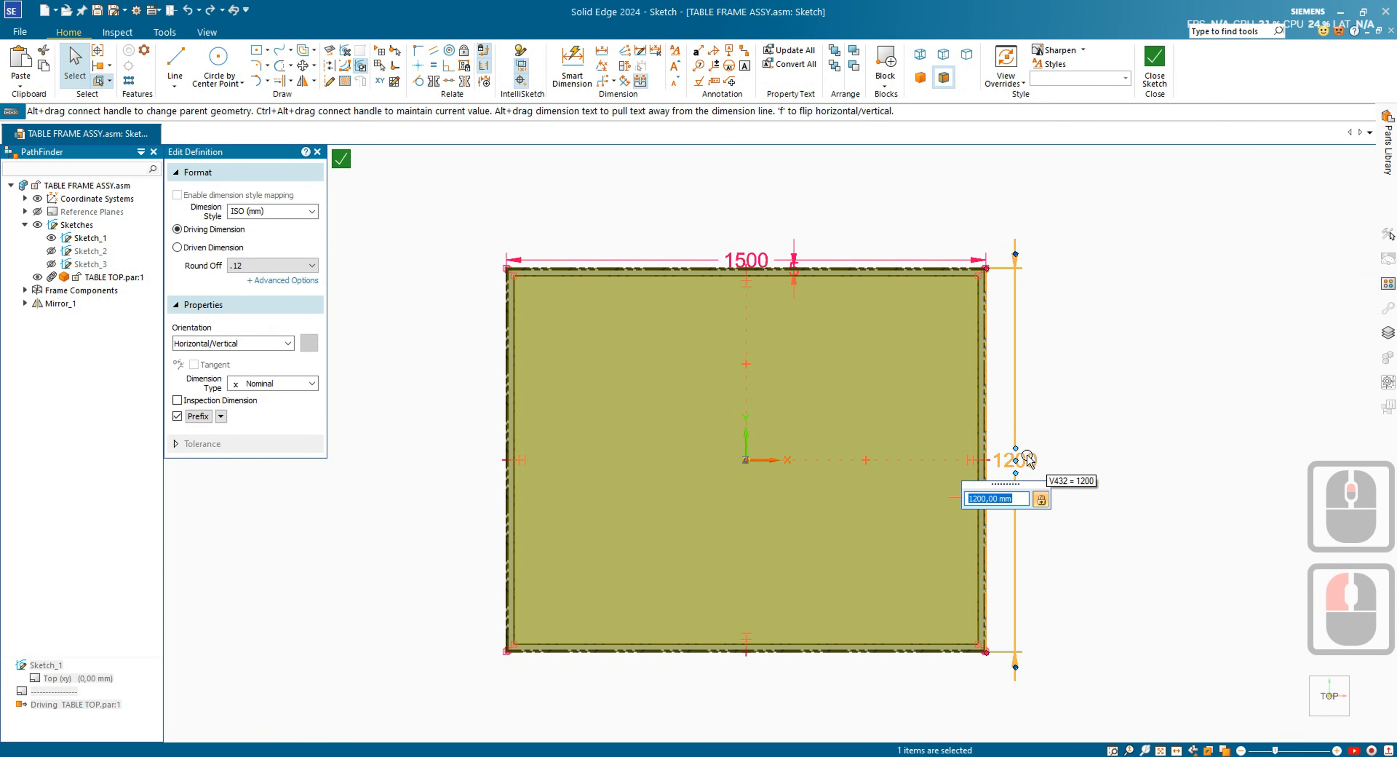
type("1500")
key("Return")
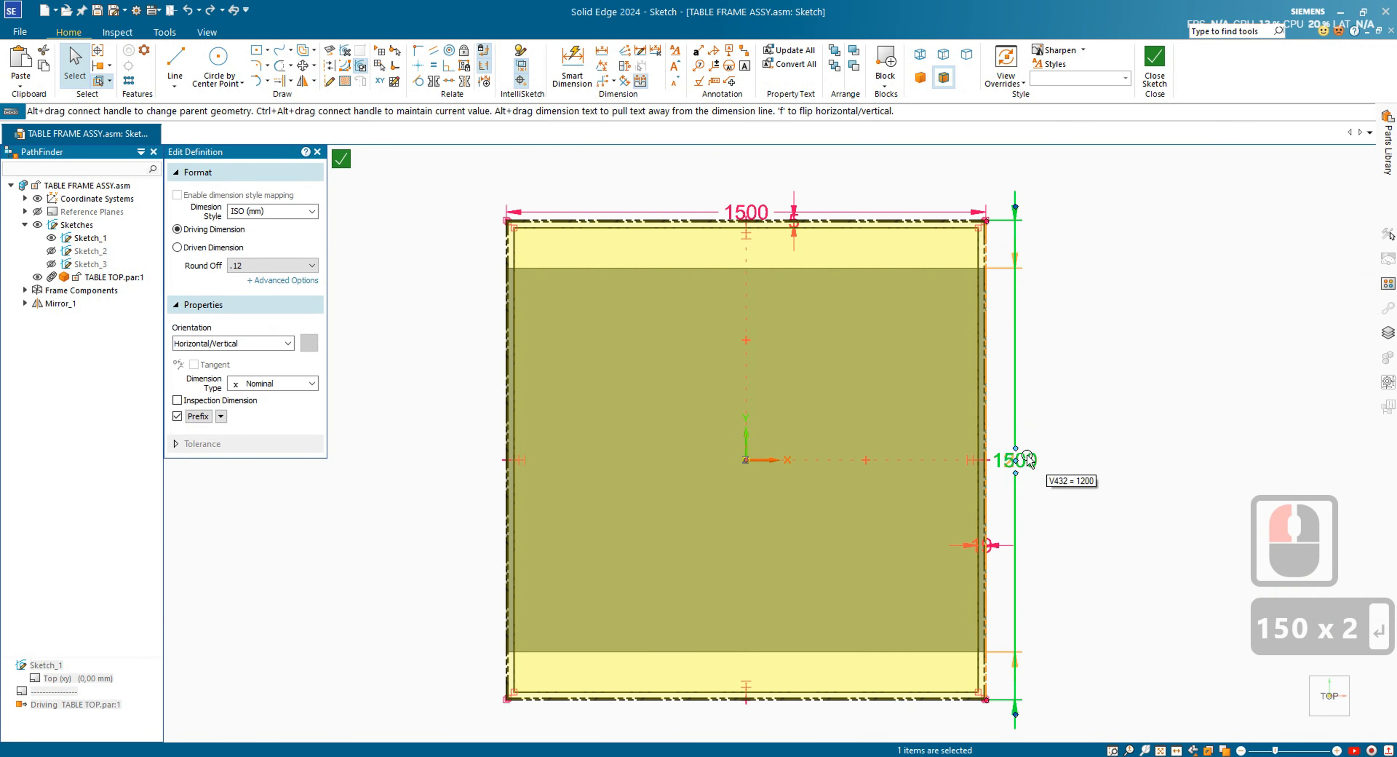
left_click(756, 209)
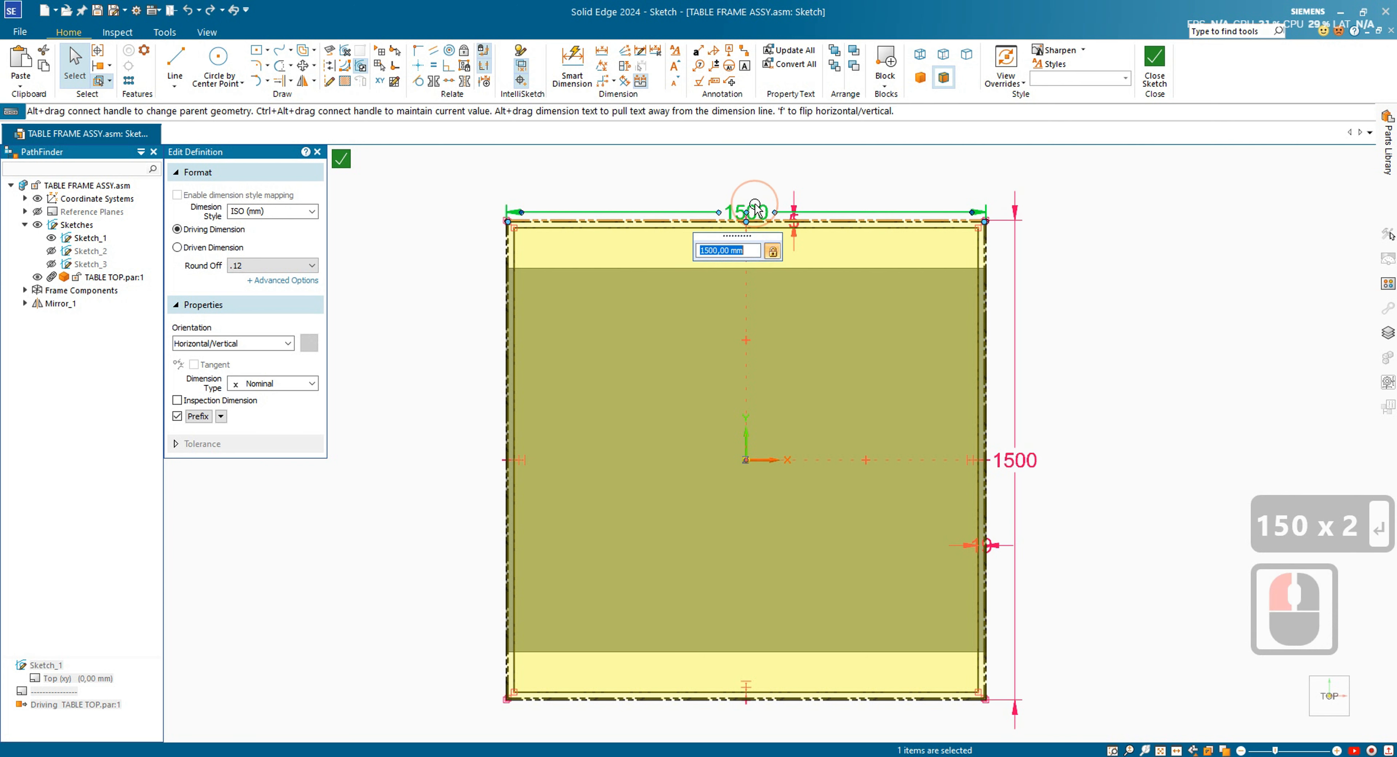
type("2000")
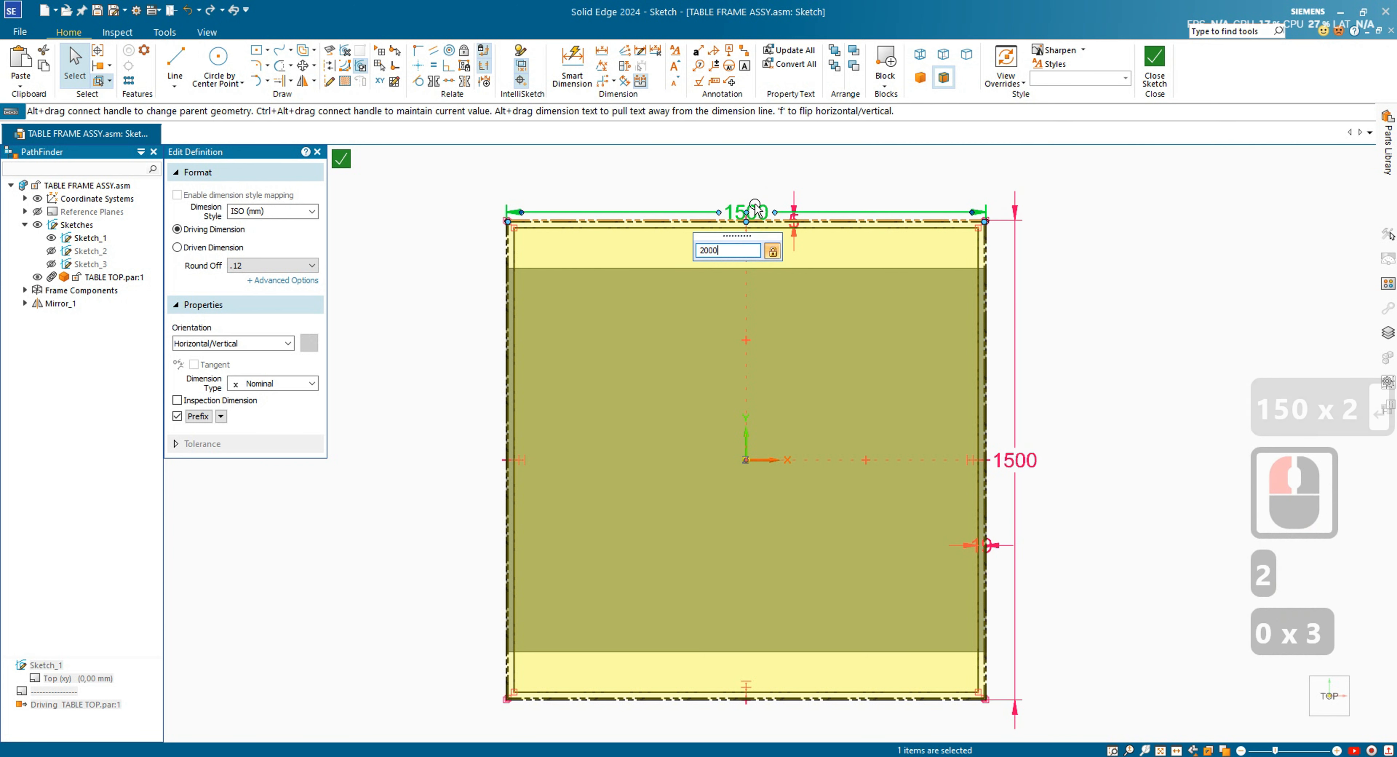
key("Return")
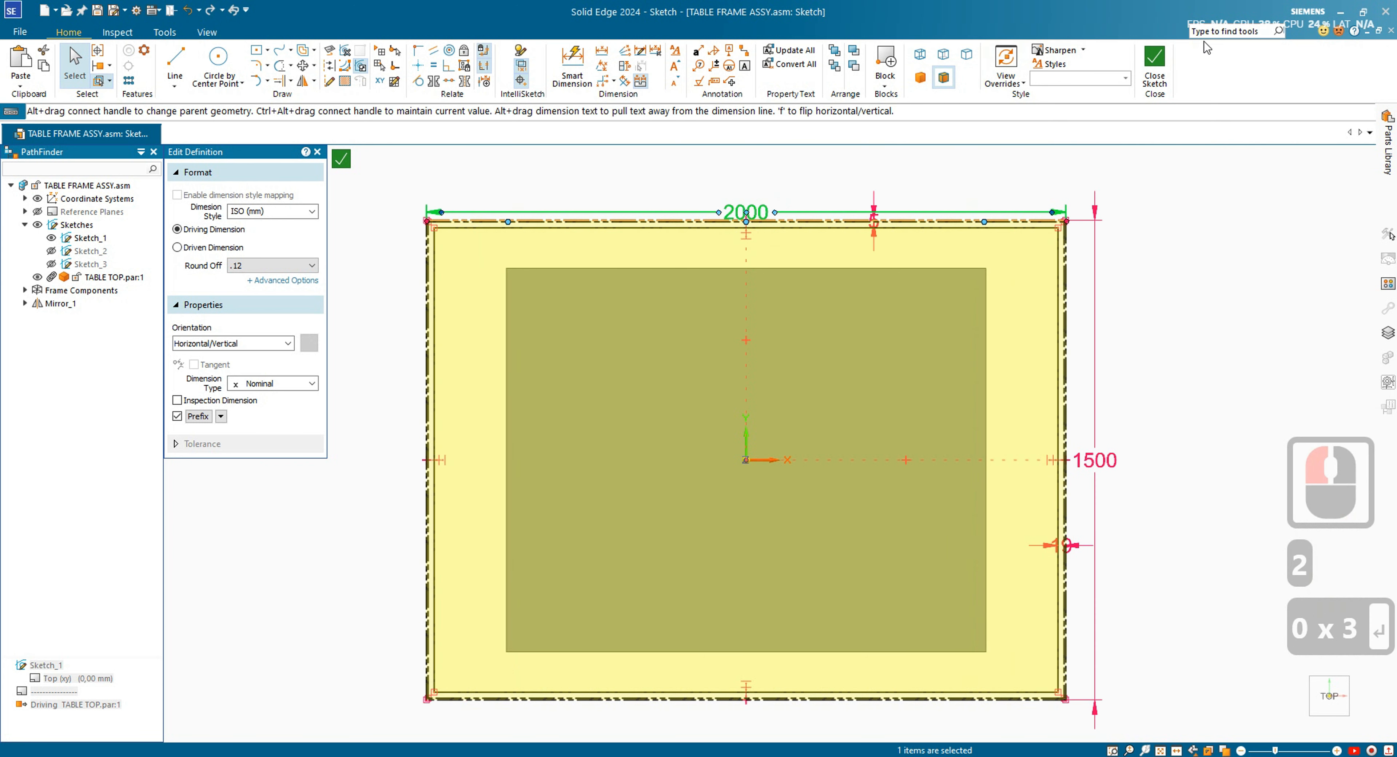
- Close and finish the Sketch_1 edit, and update the assembly so the table top follows the resized frame
left_click(1161, 68)
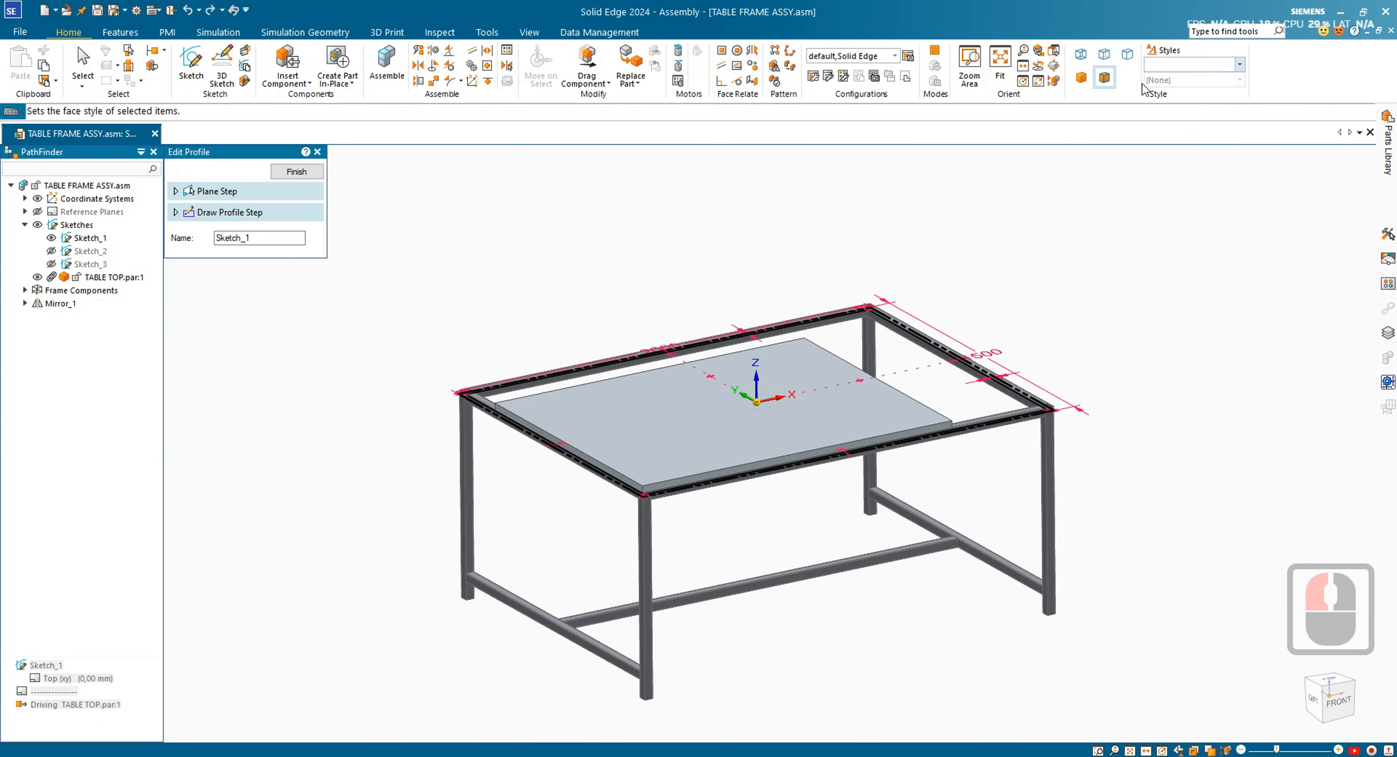
left_click(297, 172)
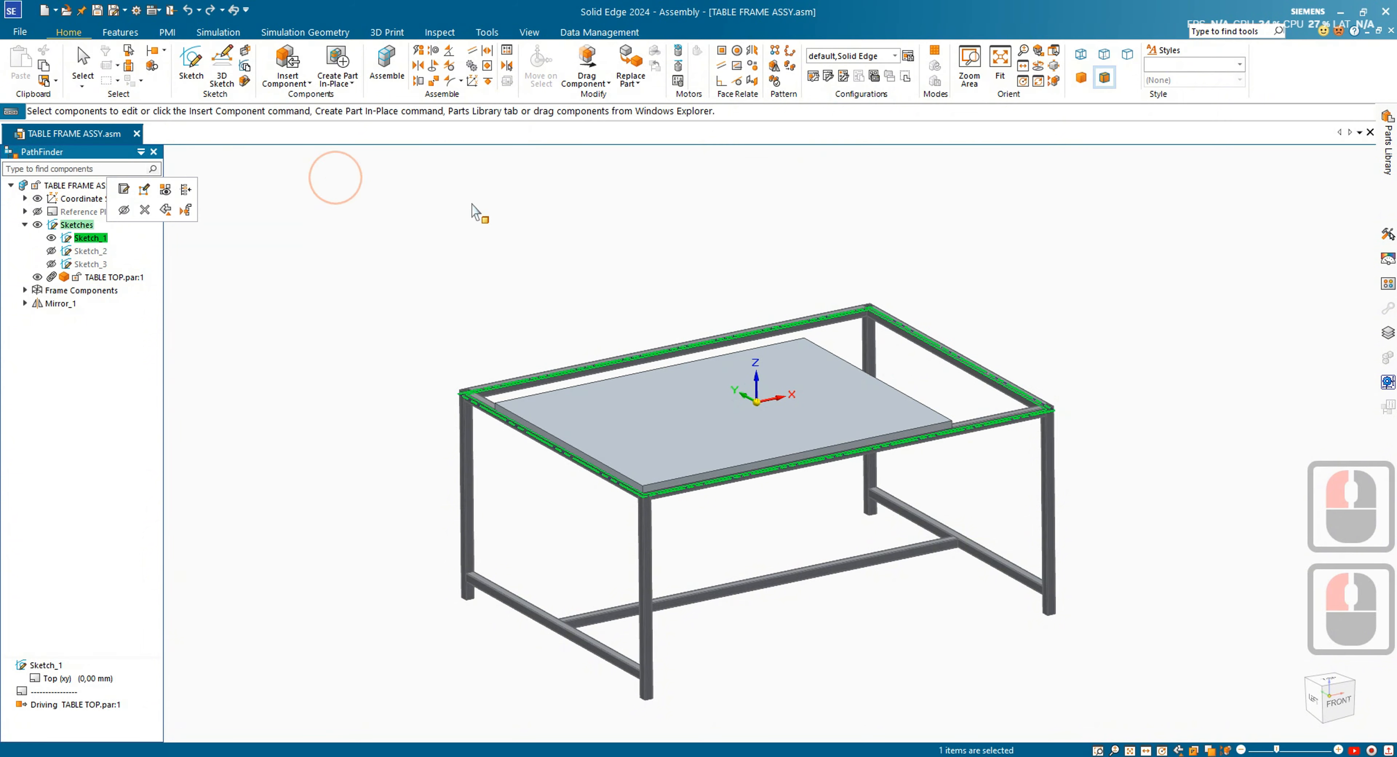
left_click(488, 241)
key("Escape")
middle_click_drag(824, 570, 763, 588)
key("alt+u")
key("alt+u")
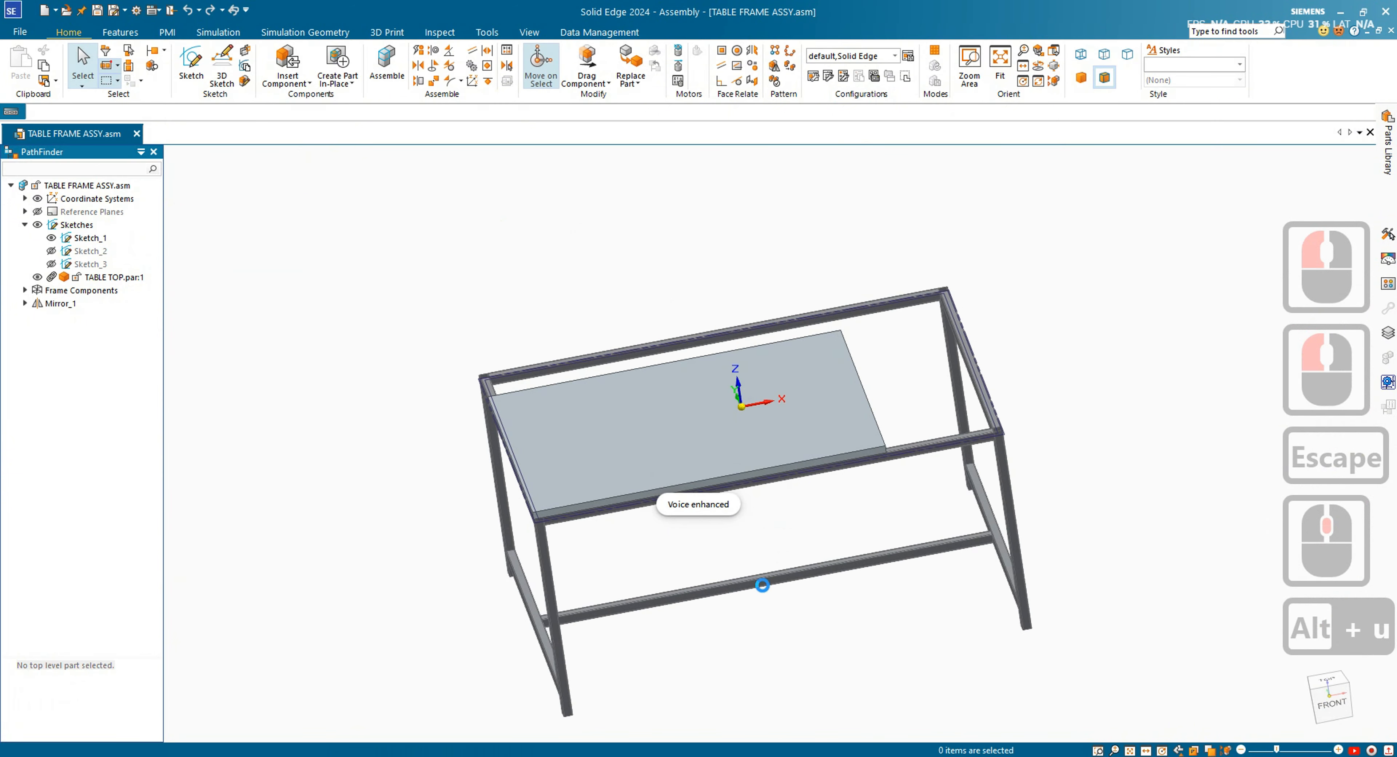
left_click(914, 278)
- Examine the updated table from below, at a frame corner and from above to check how the top sits on the frame
middle_click_drag(927, 291, 1005, 228)
scroll(956, 571, "down", 3)
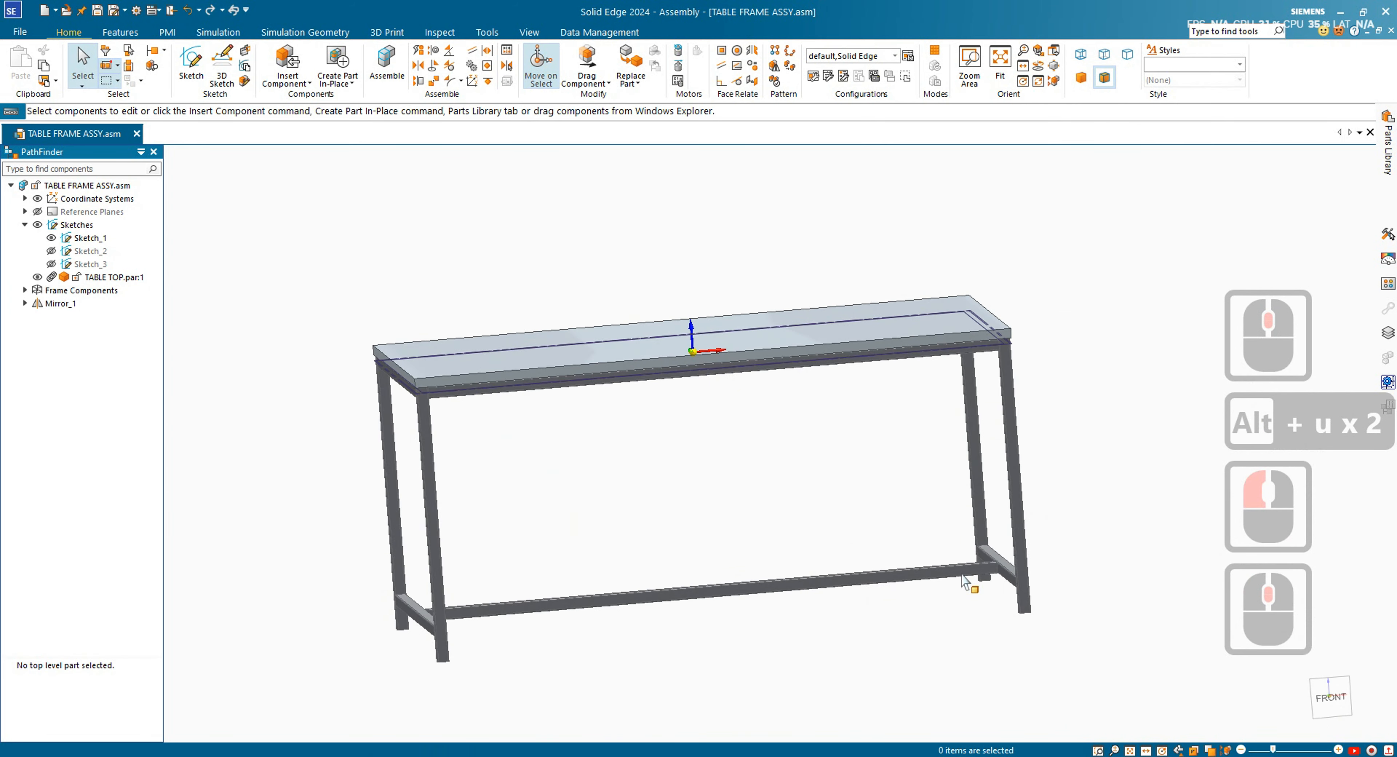
middle_click_drag(956, 570, 993, 365)
scroll(993, 364, "up", 3)
scroll(1041, 159, "down", 10)
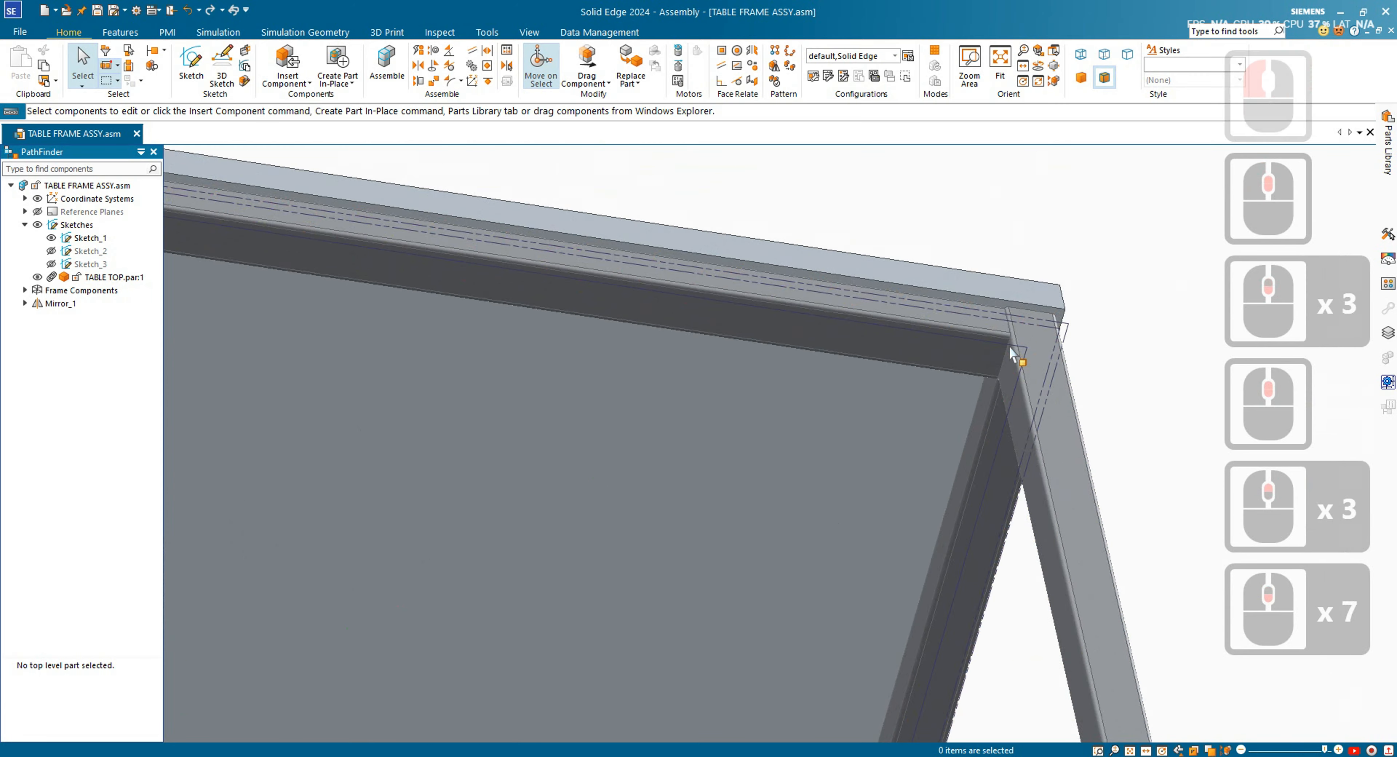
middle_click_drag(1040, 159, 1092, 439)
scroll(1092, 438, "up", 8)
middle_click_drag(991, 429, 1051, 396)
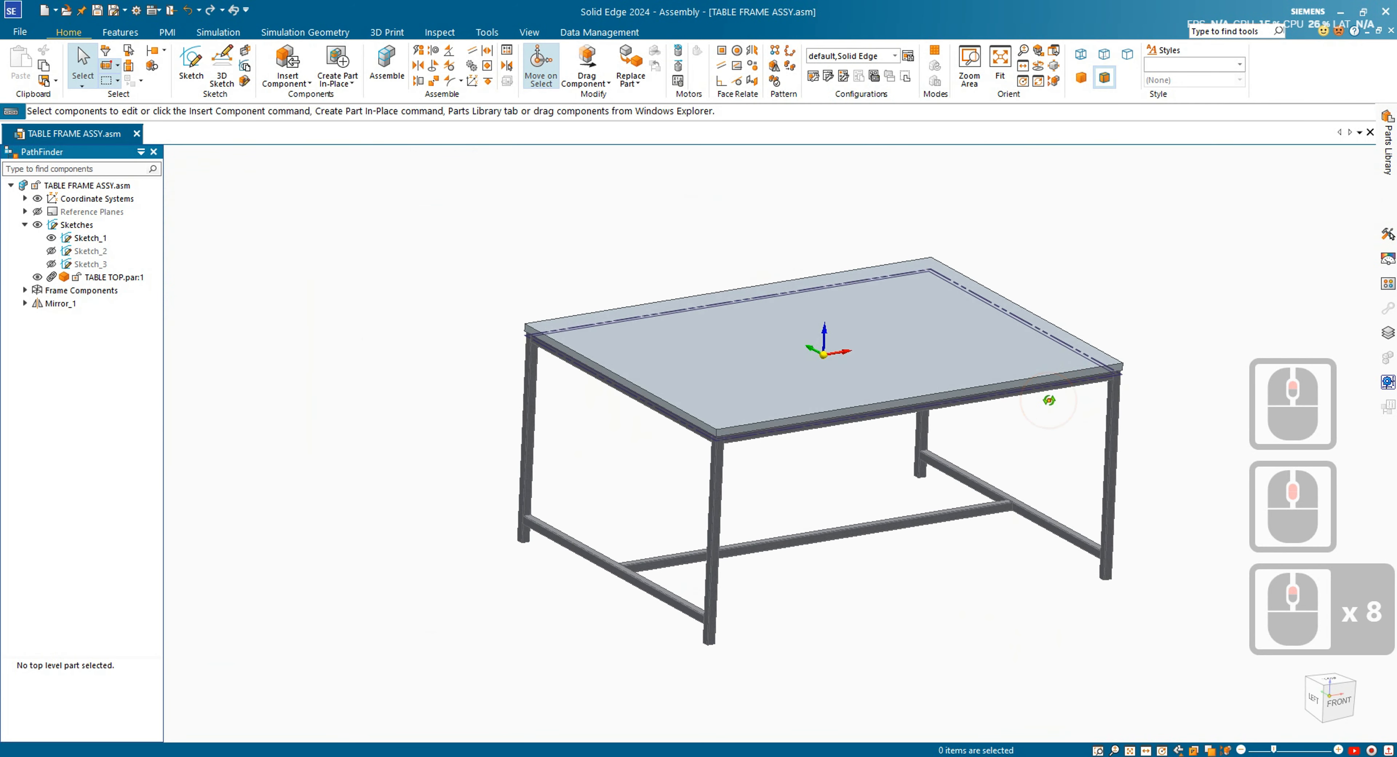
key("Escape")
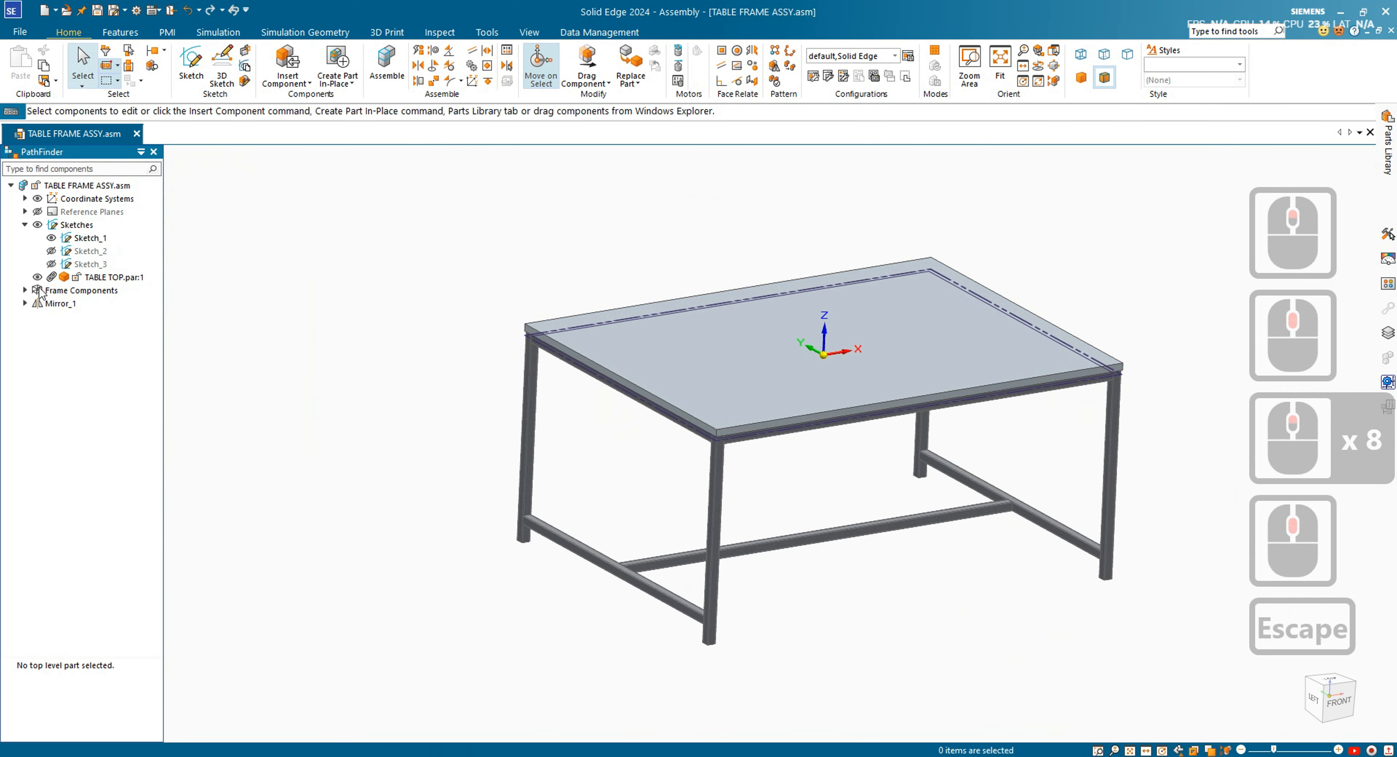
- Expand the Frame Components group and try selecting Frame_1, Frame_2 and Frame_3 together
left_click(25, 290)
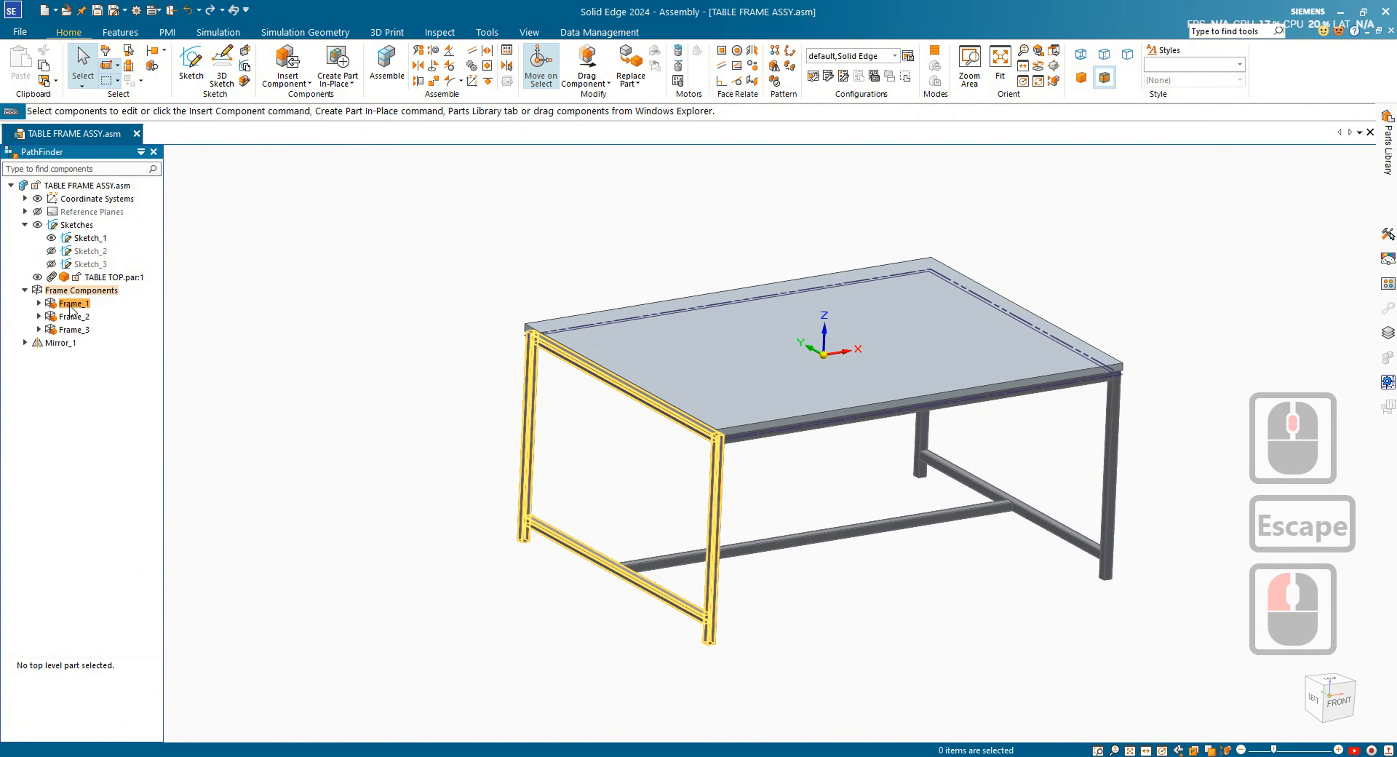
left_click(87, 291)
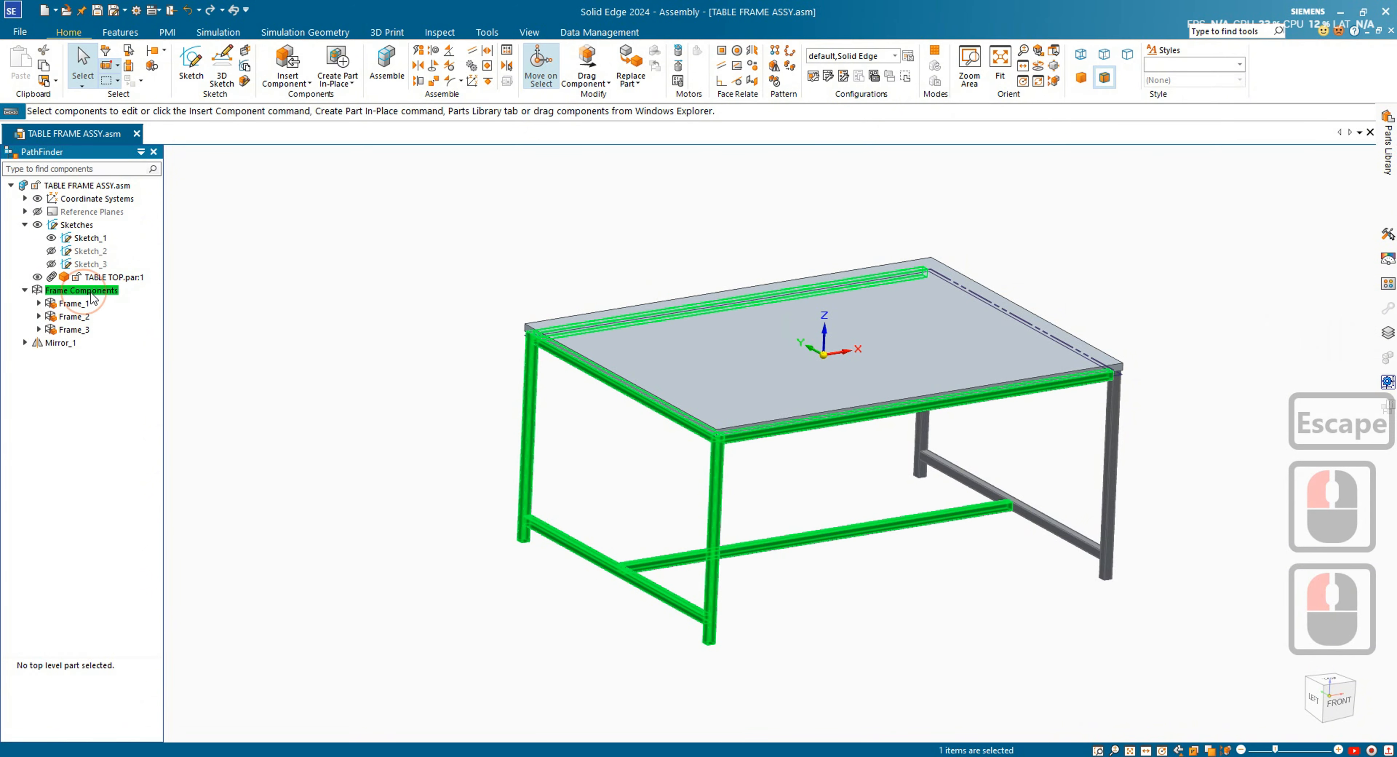
left_click(70, 304)
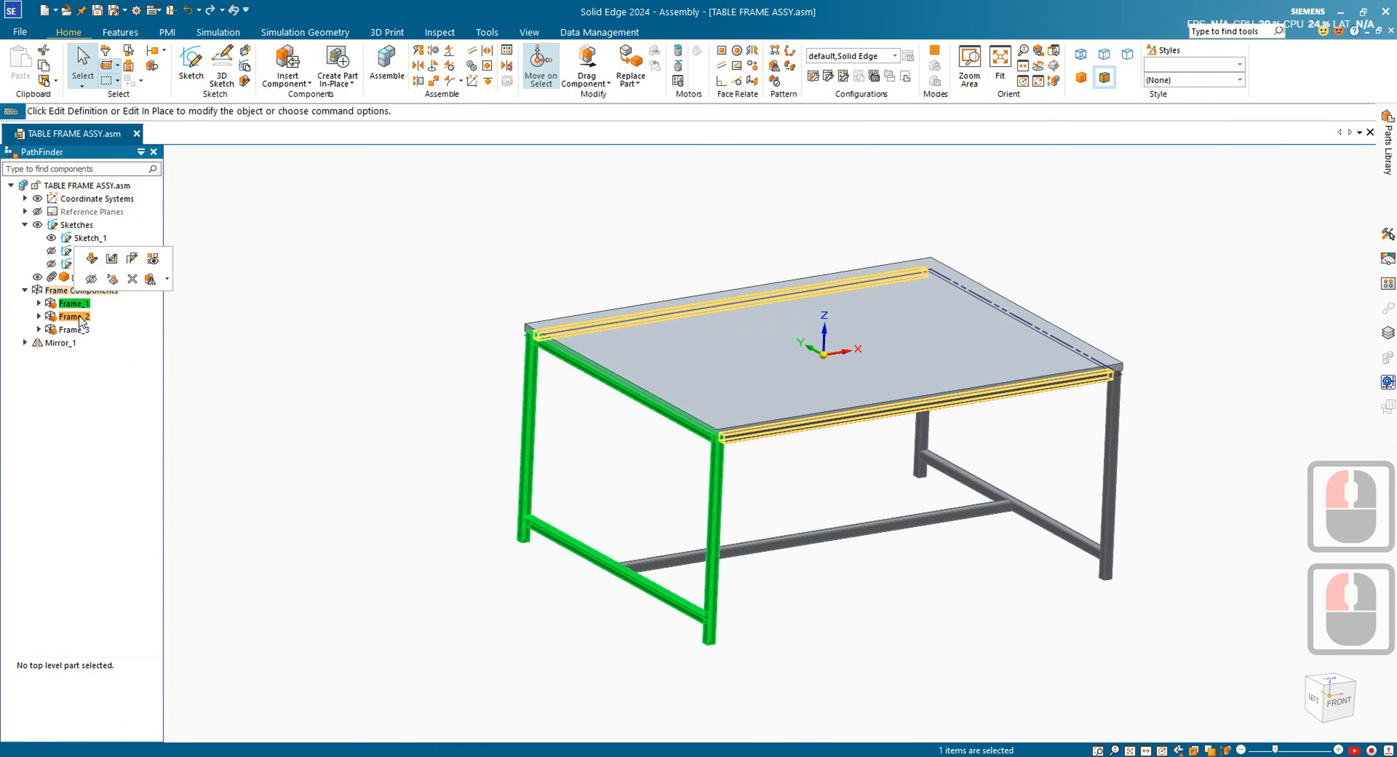
left_click(79, 317, "ctrl")
left_click(76, 331, "ctrl")
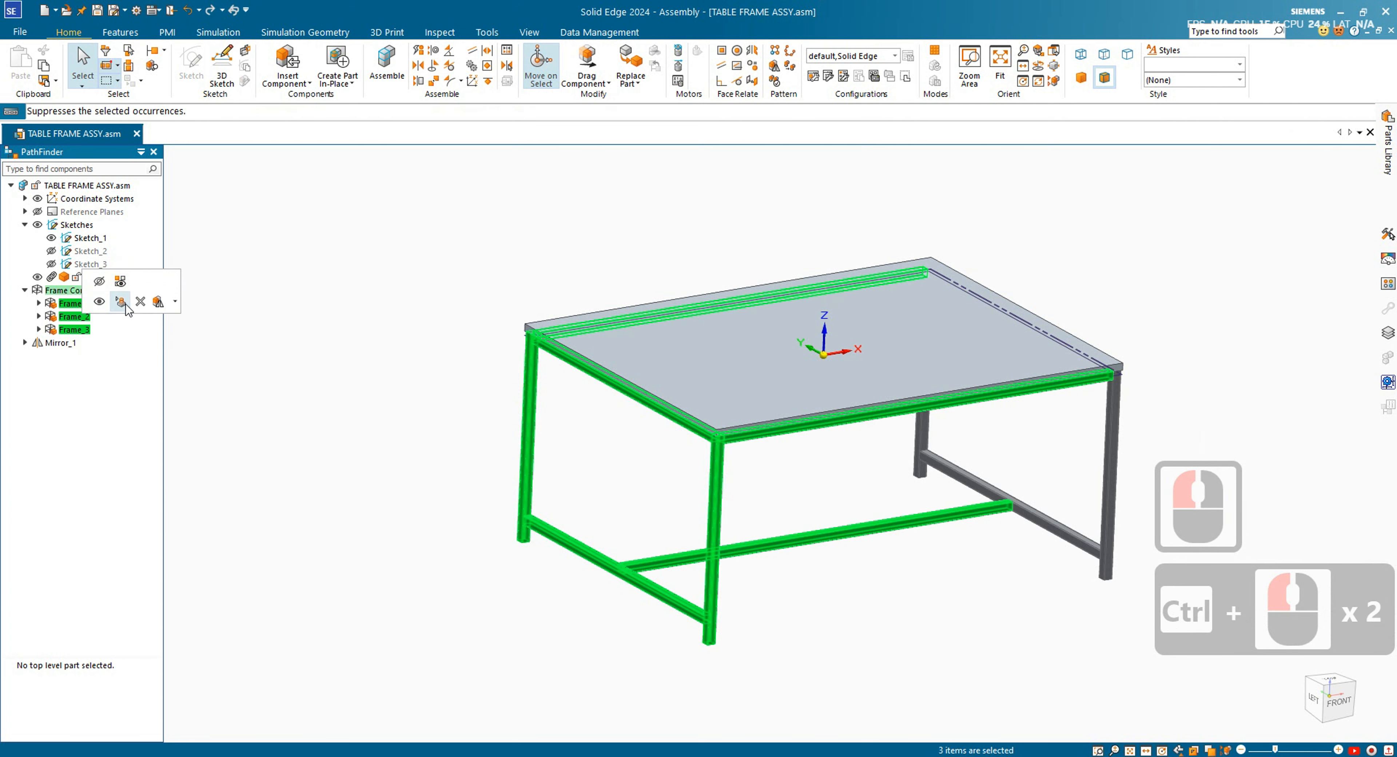
key("Escape")
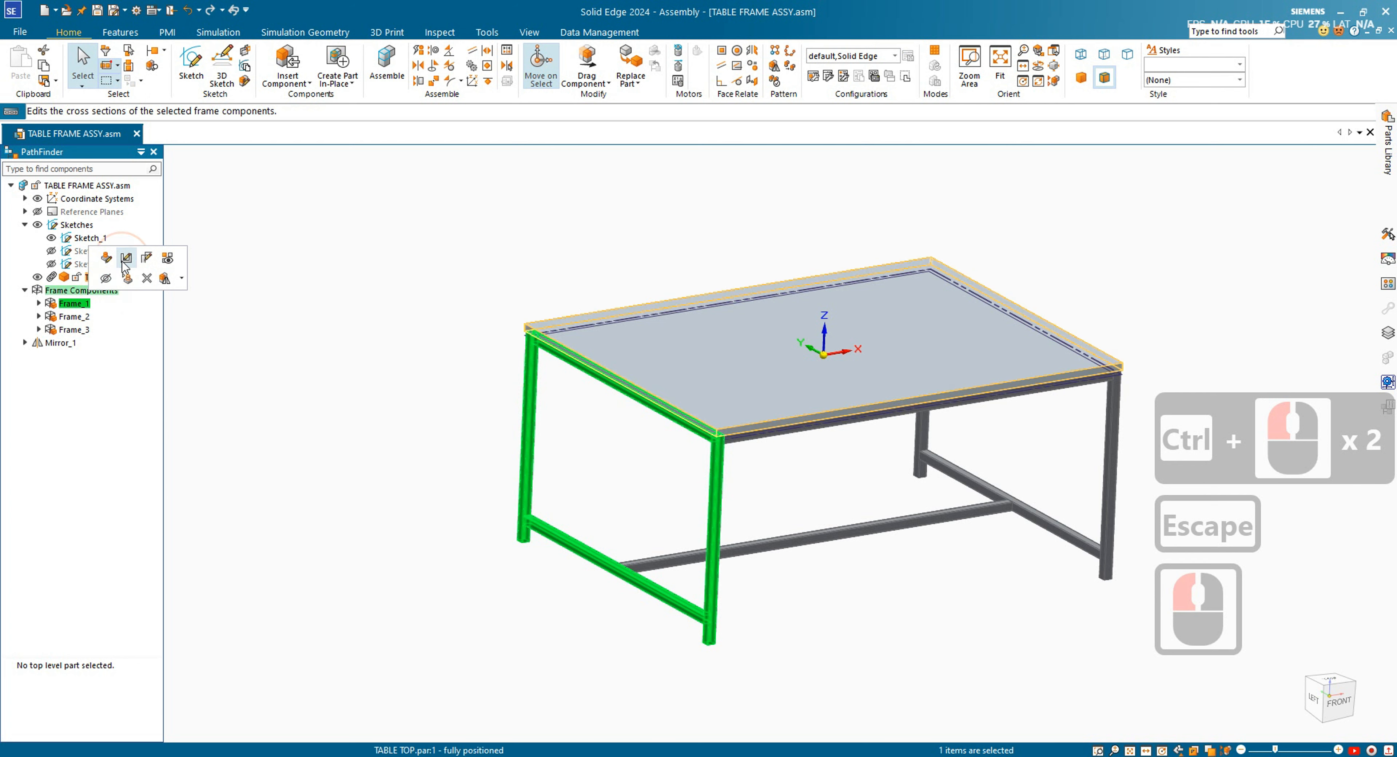
- Edit the cross sections of Frame_1 and replace its component with SquareTubing 2x2x.083 from the ANSI Square Tubing folder
left_click(124, 259)
left_click(715, 445)
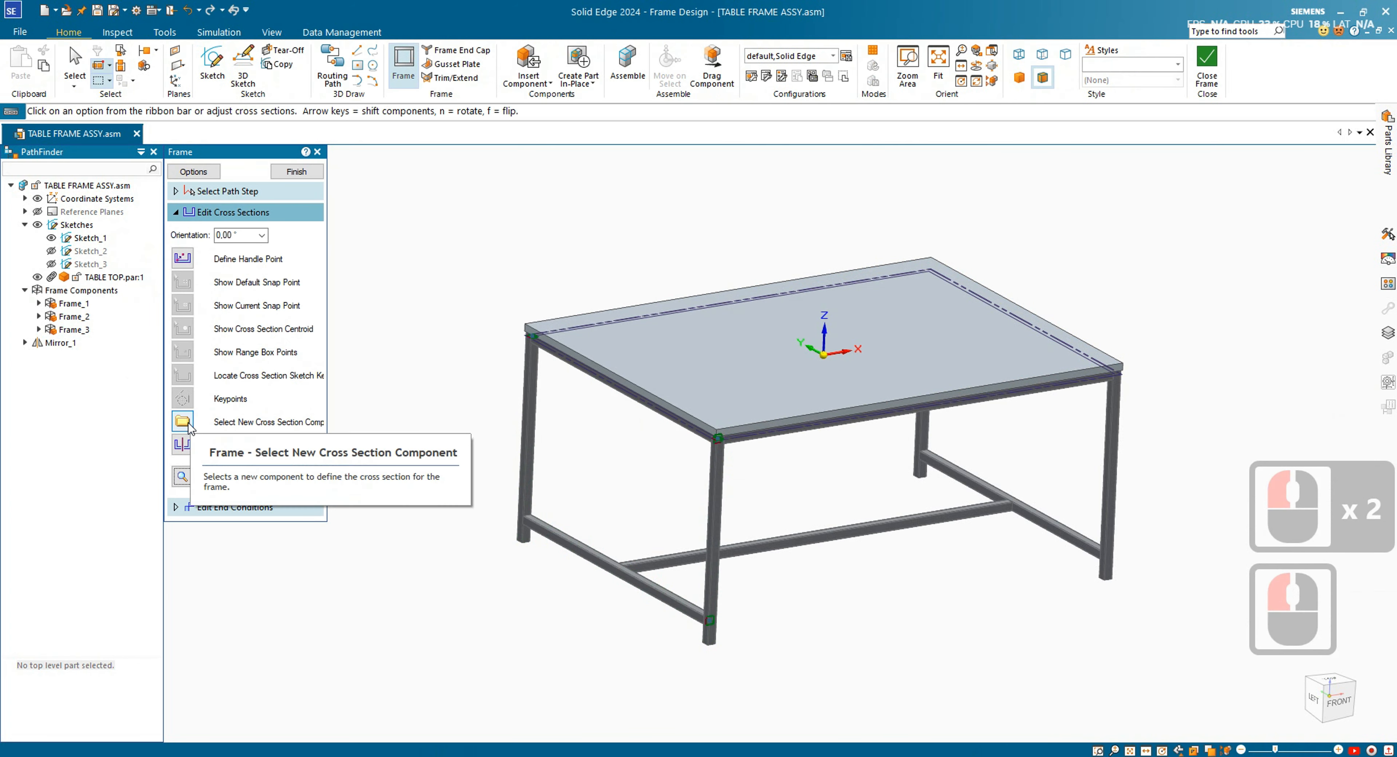
left_click(183, 423)
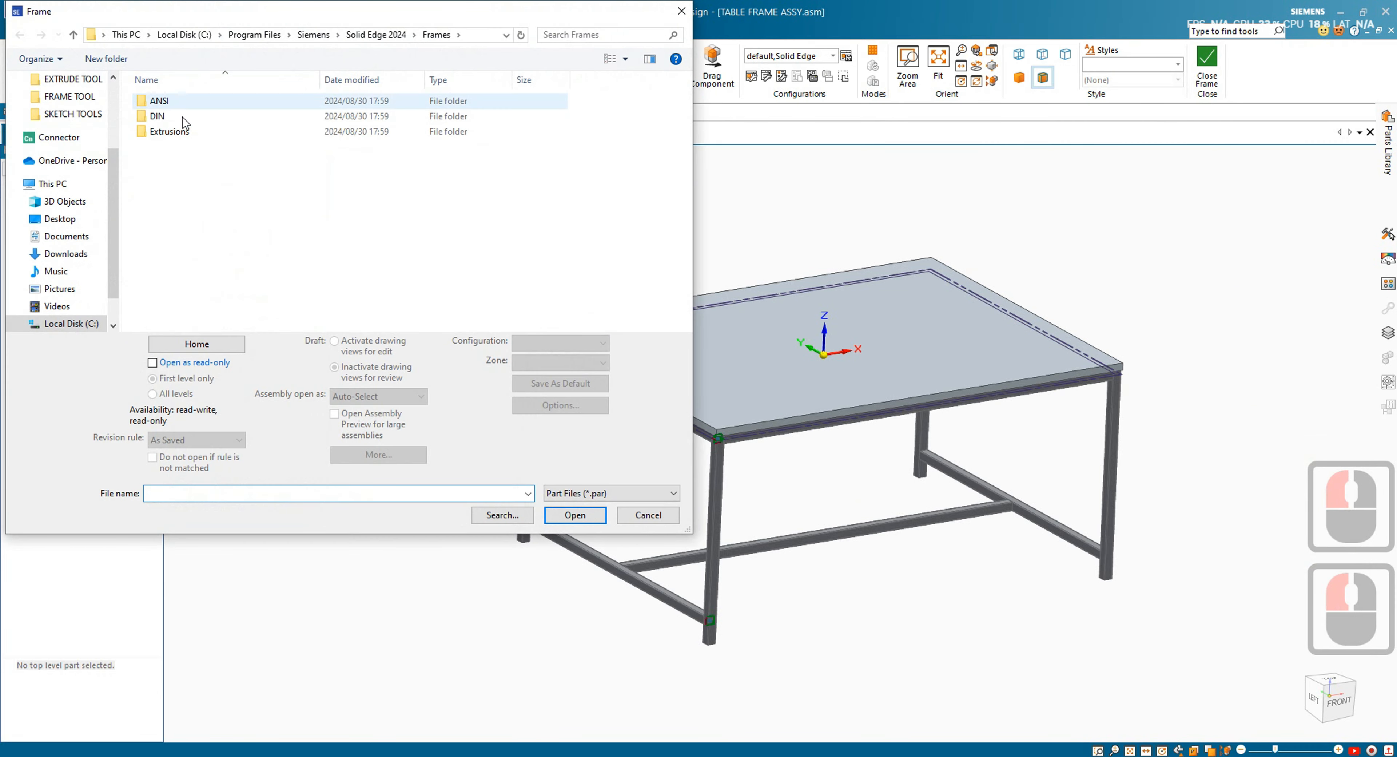
double_click(185, 102)
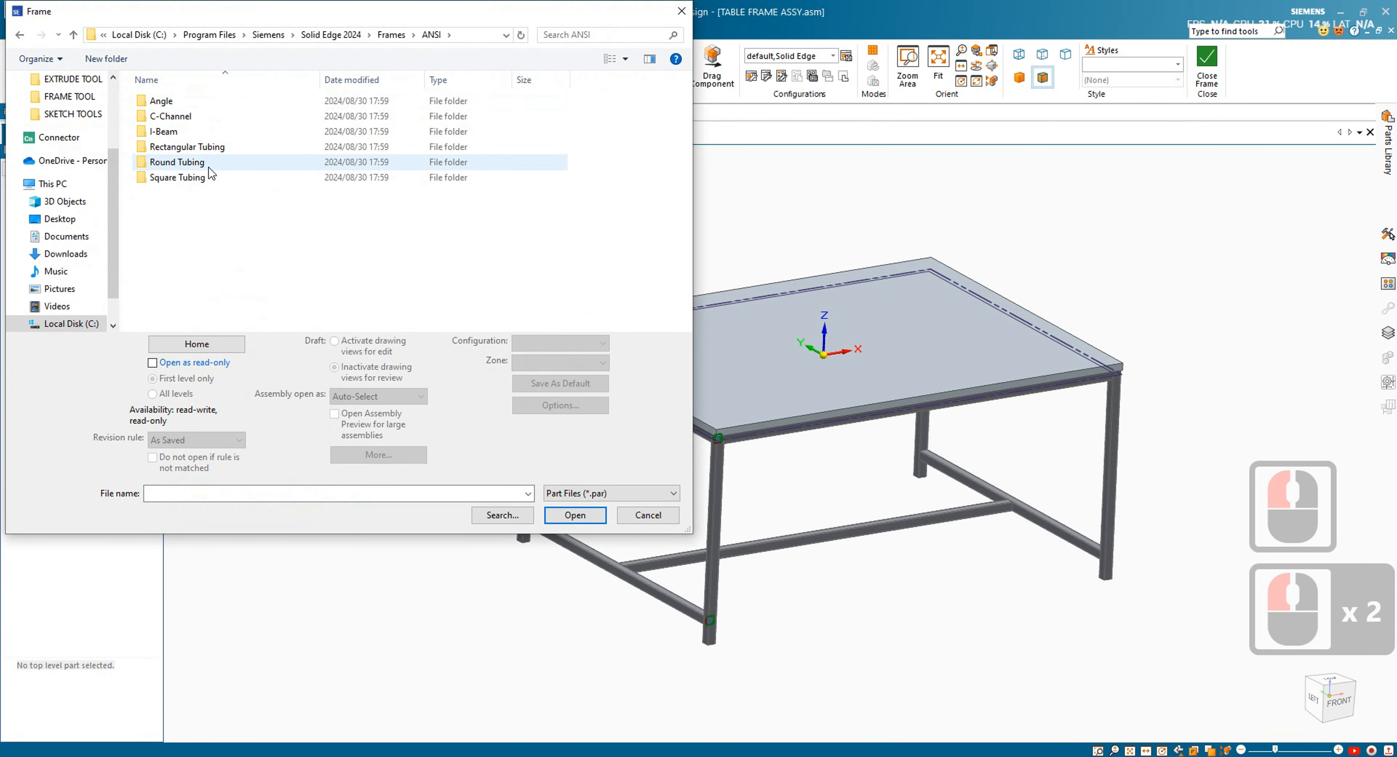
double_click(206, 179)
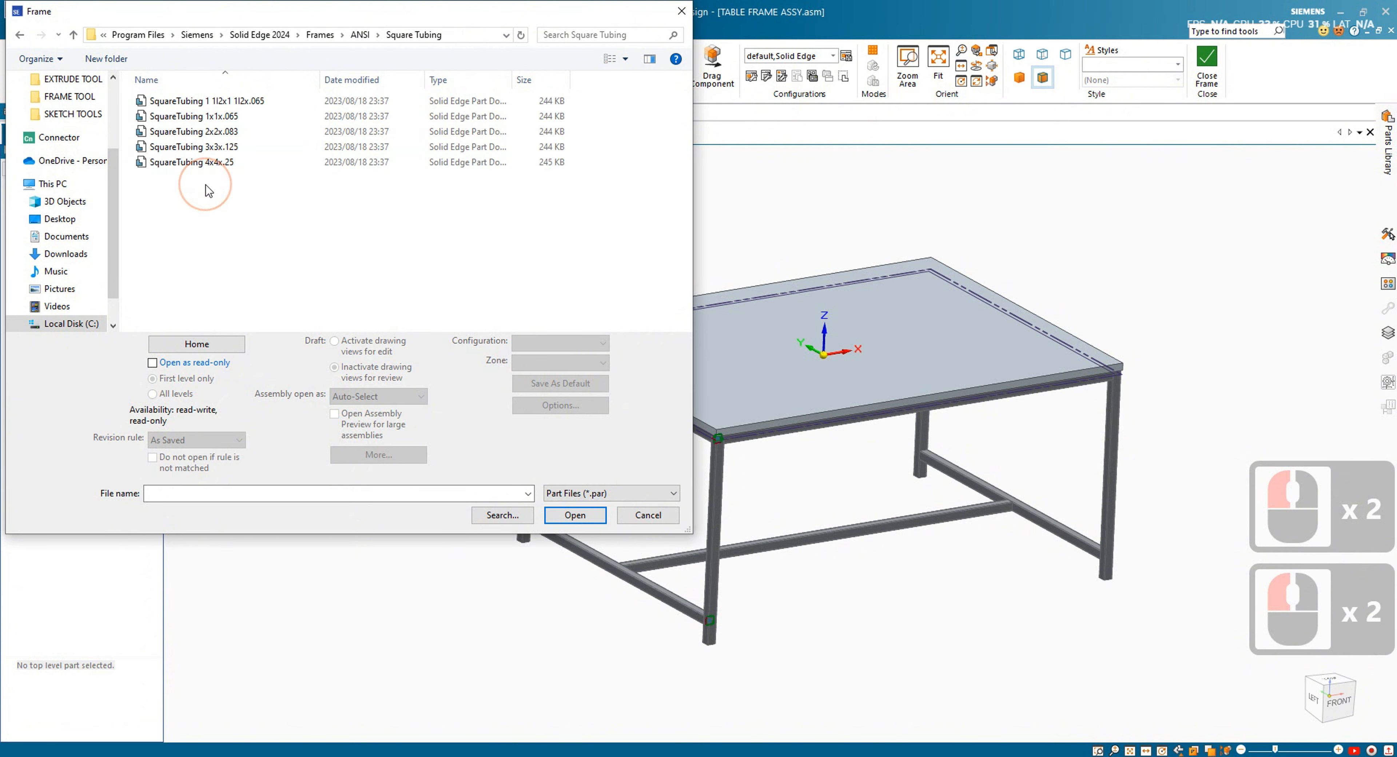
left_click(232, 135)
left_click(560, 524)
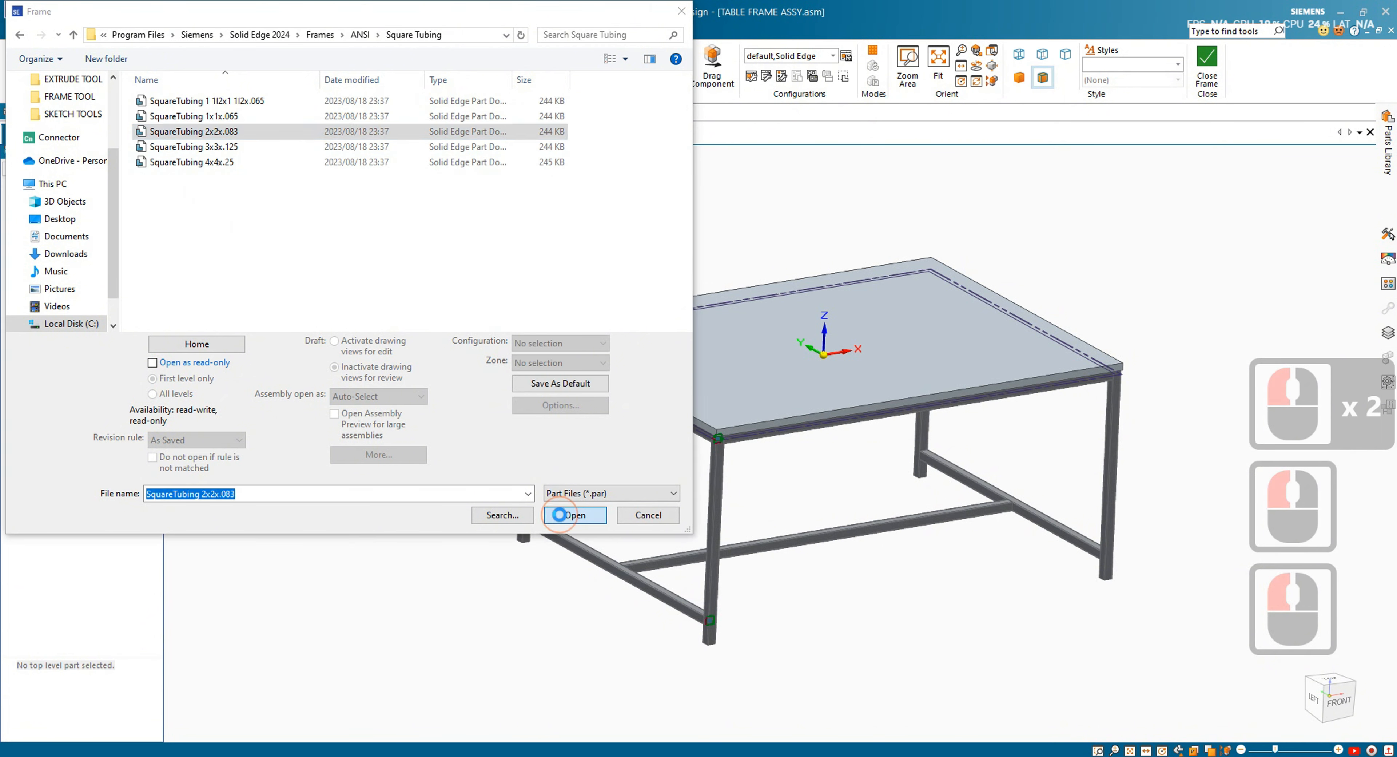
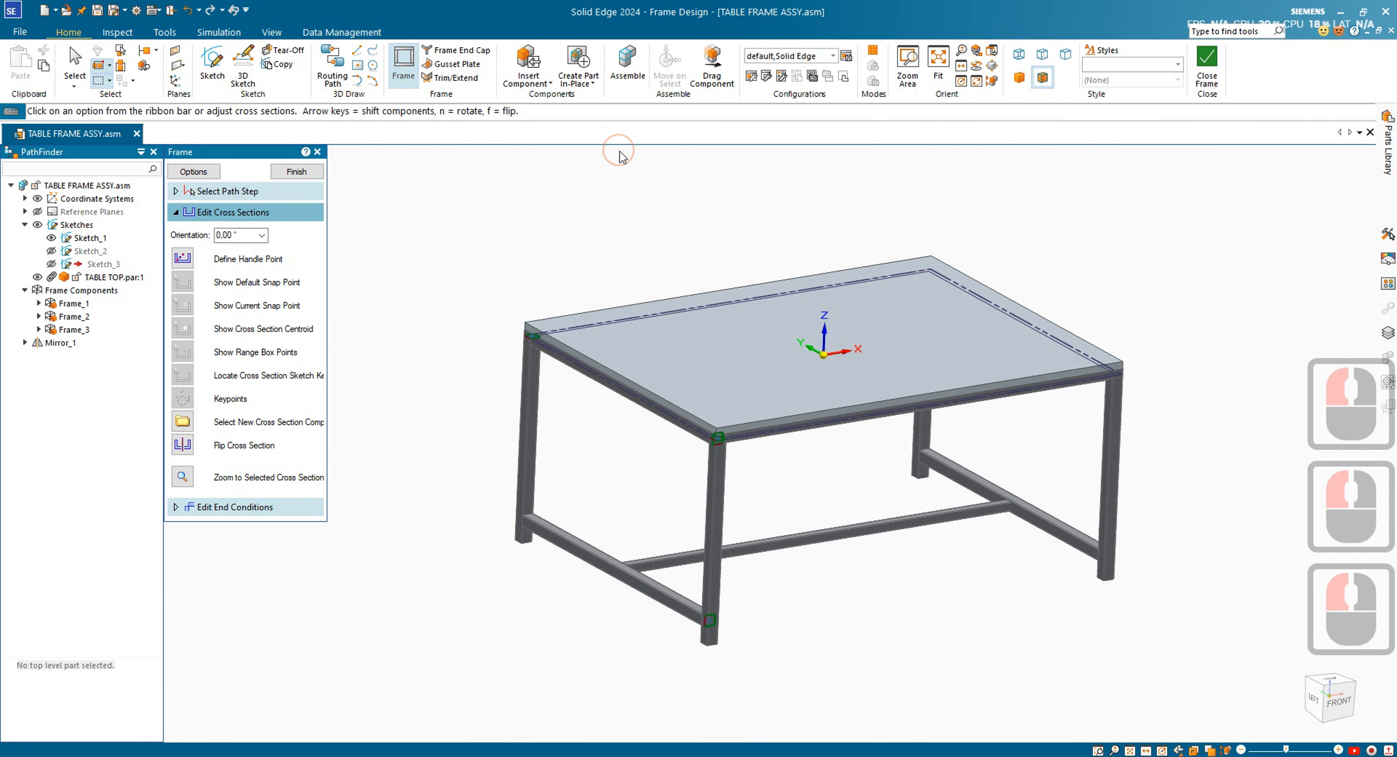
- Finish the Frame_1 edit, and replace Frame_2's cross-section component with SquareTubing 2x2x.083 from the ANSI Square Tubing folder
left_click(559, 236)
key("Escape")
middle_click_drag(562, 312, 558, 397)
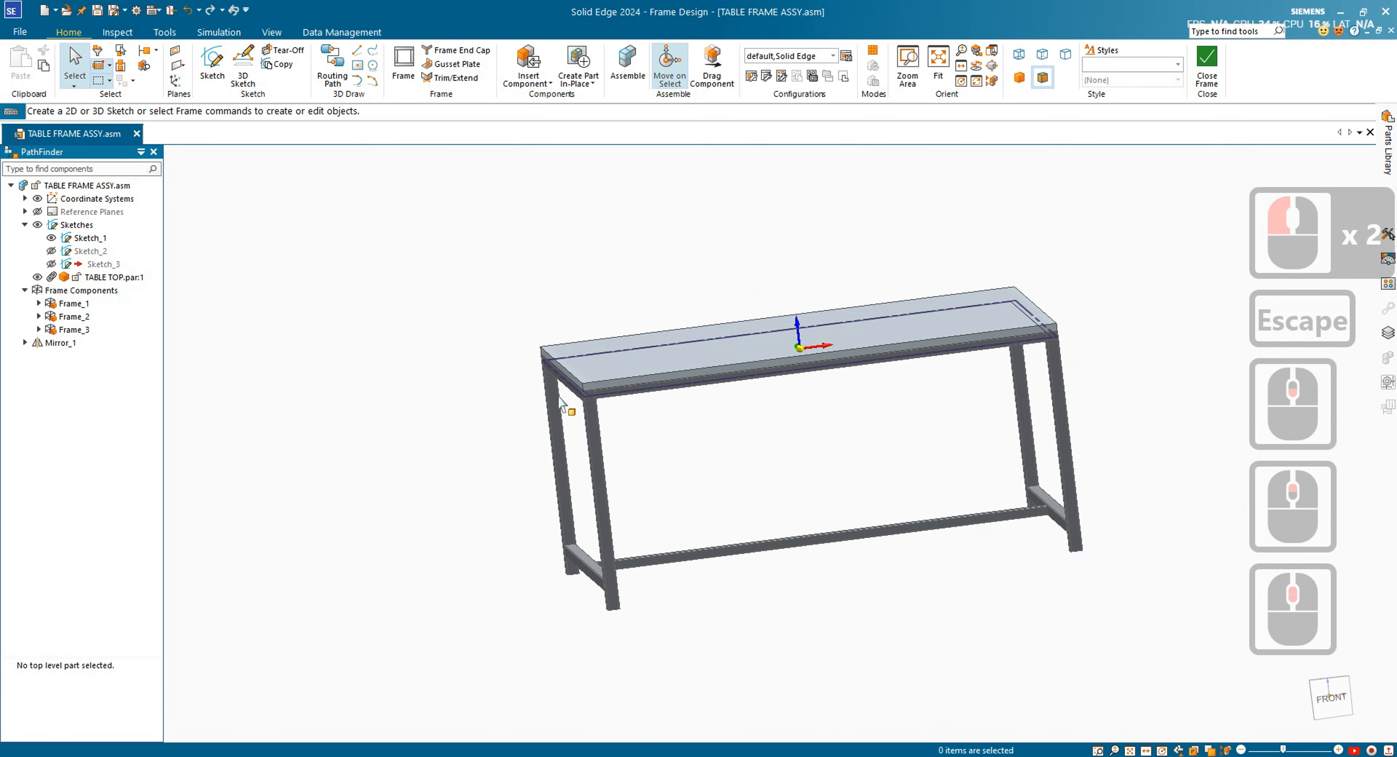
middle_click(559, 398)
middle_click(559, 398)
double_click(75, 321)
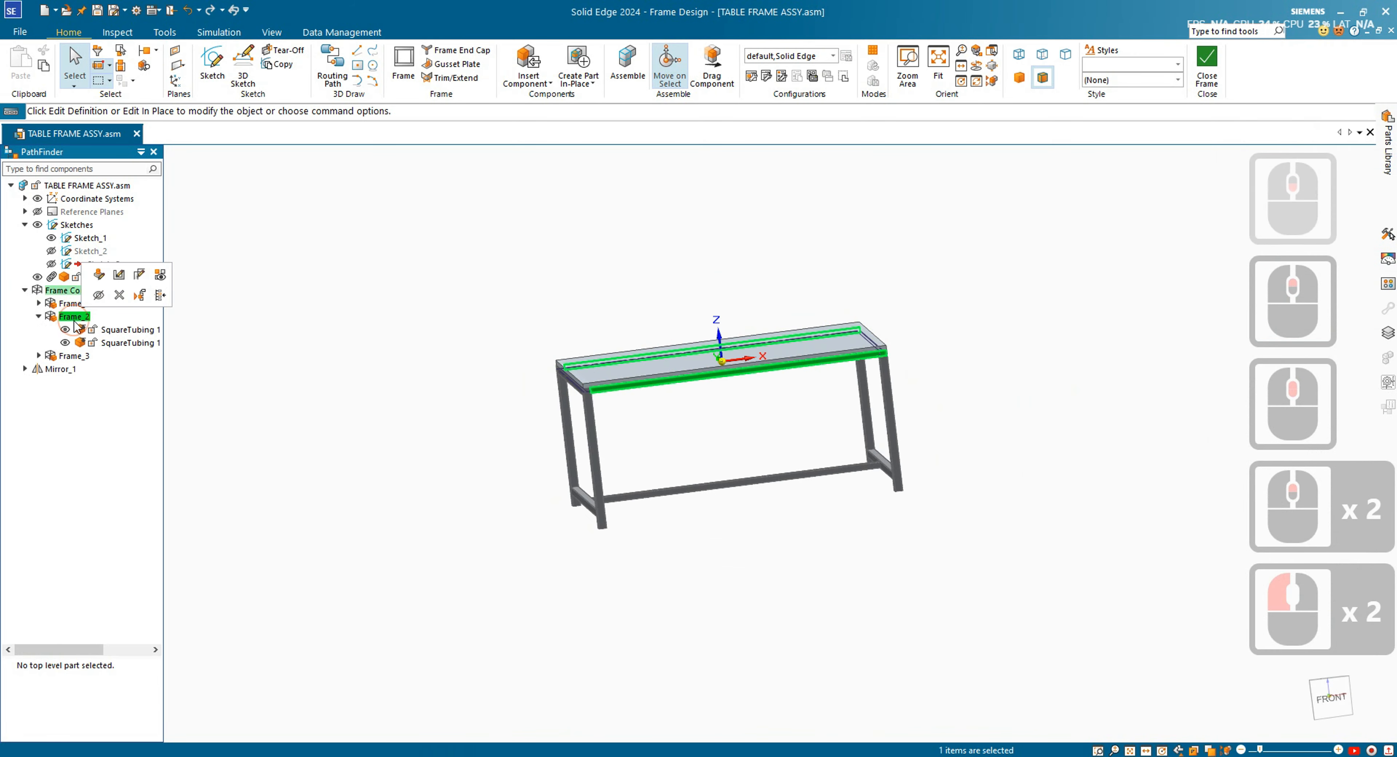
left_click(140, 277)
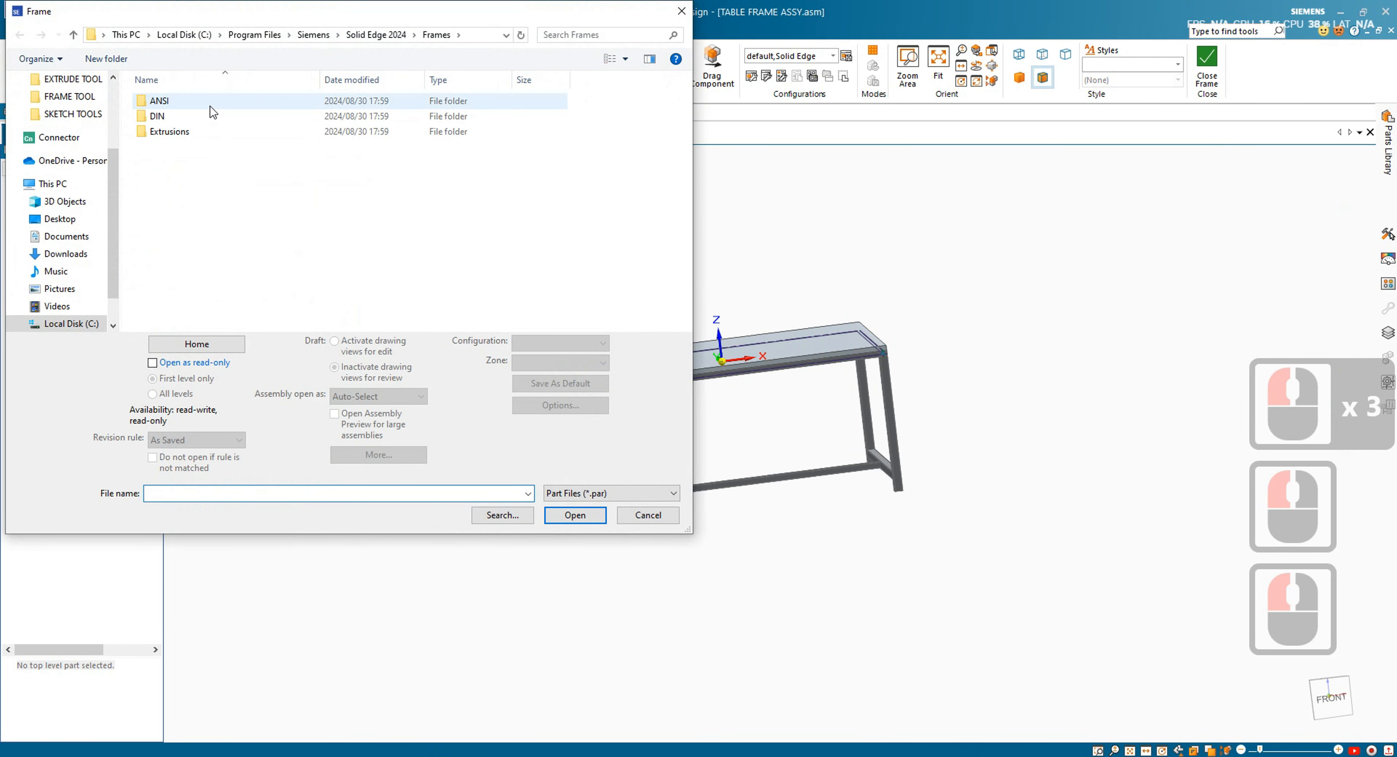
double_click(159, 101)
left_click(232, 163)
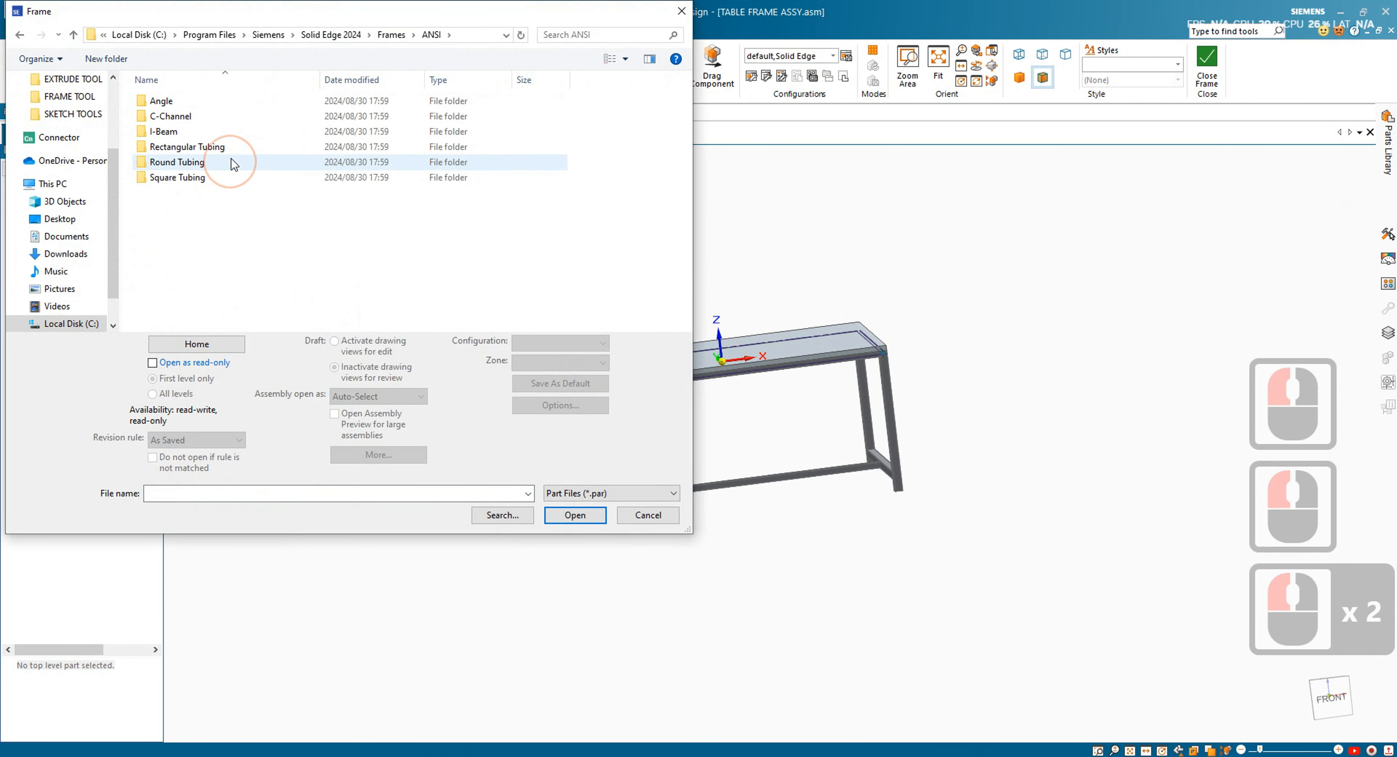
double_click(234, 179)
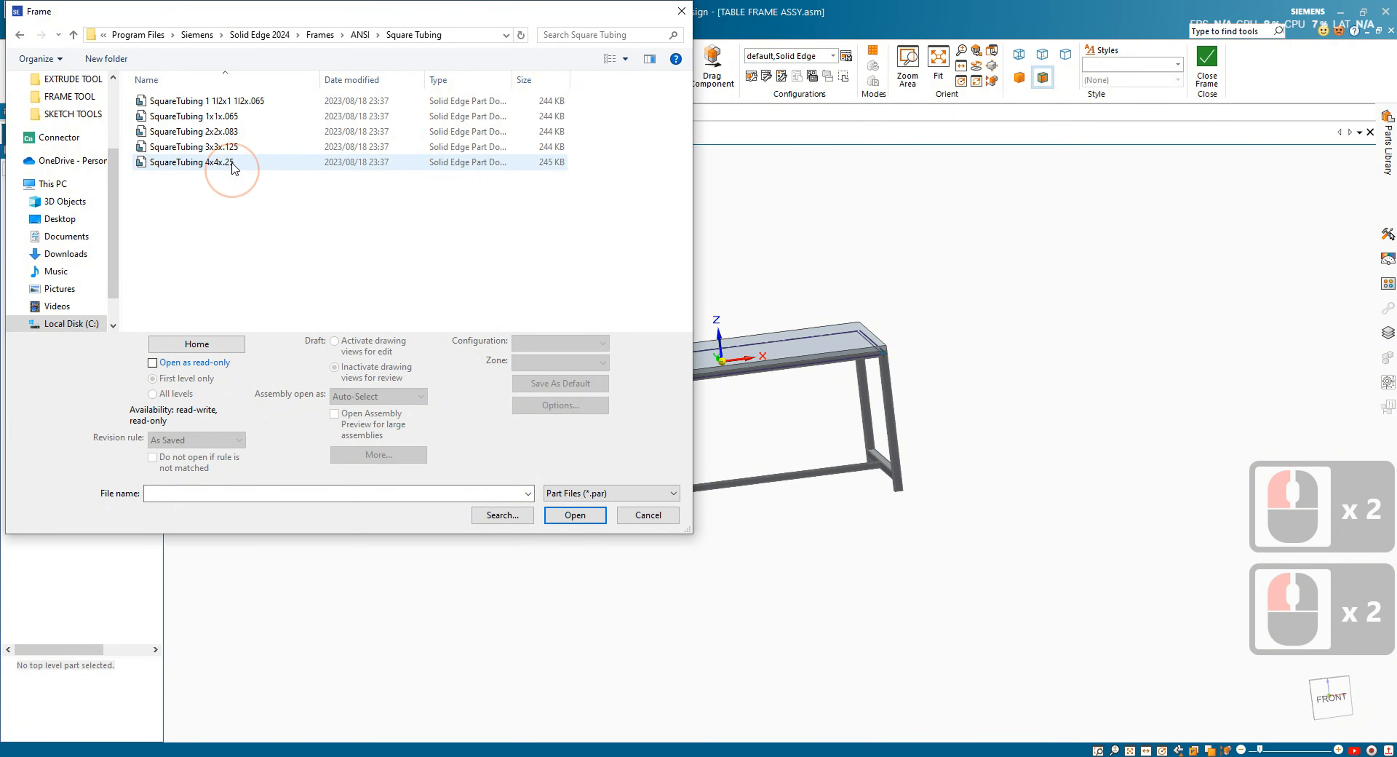
double_click(242, 134)
left_click(686, 414)
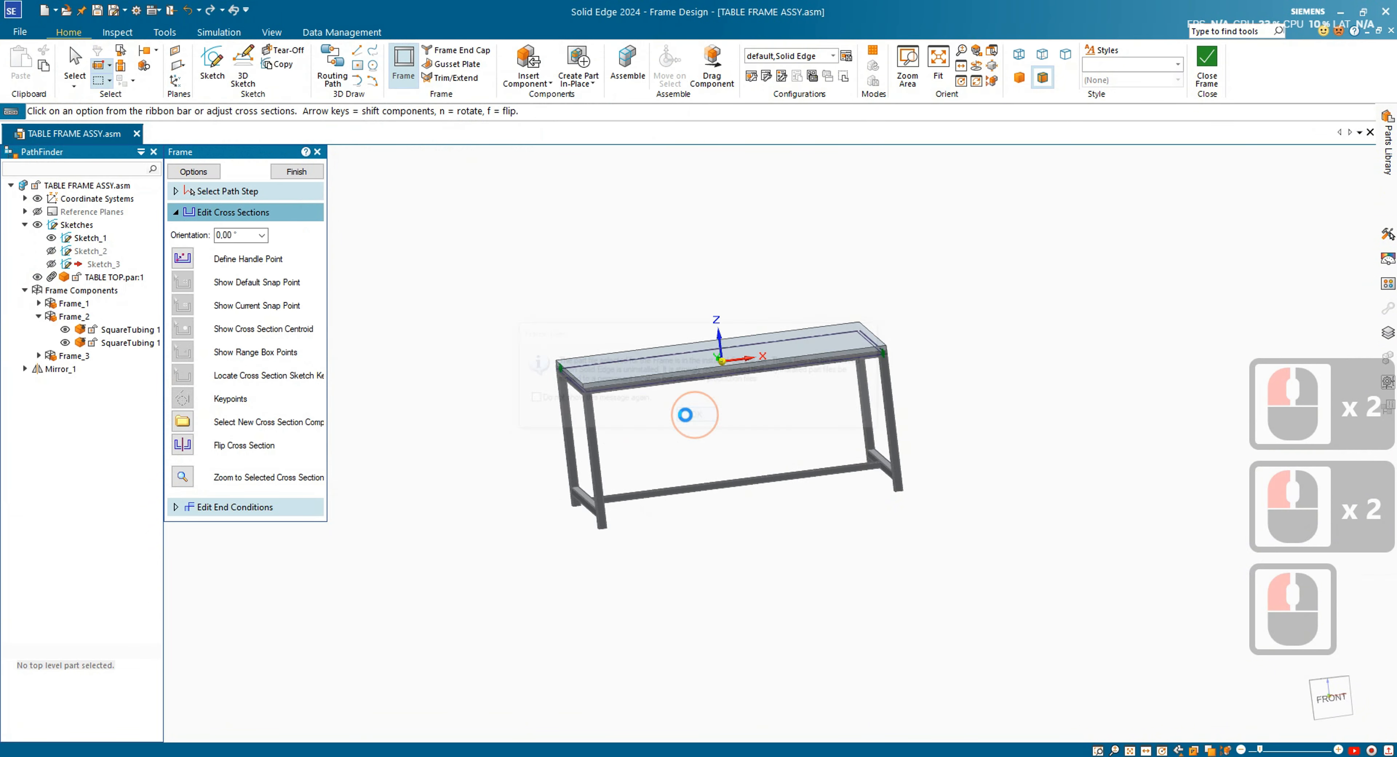
- Check the new Frame_2 cross section at the corner, finish the frame edit and update the assembly
scroll(1031, 352, "up", 15)
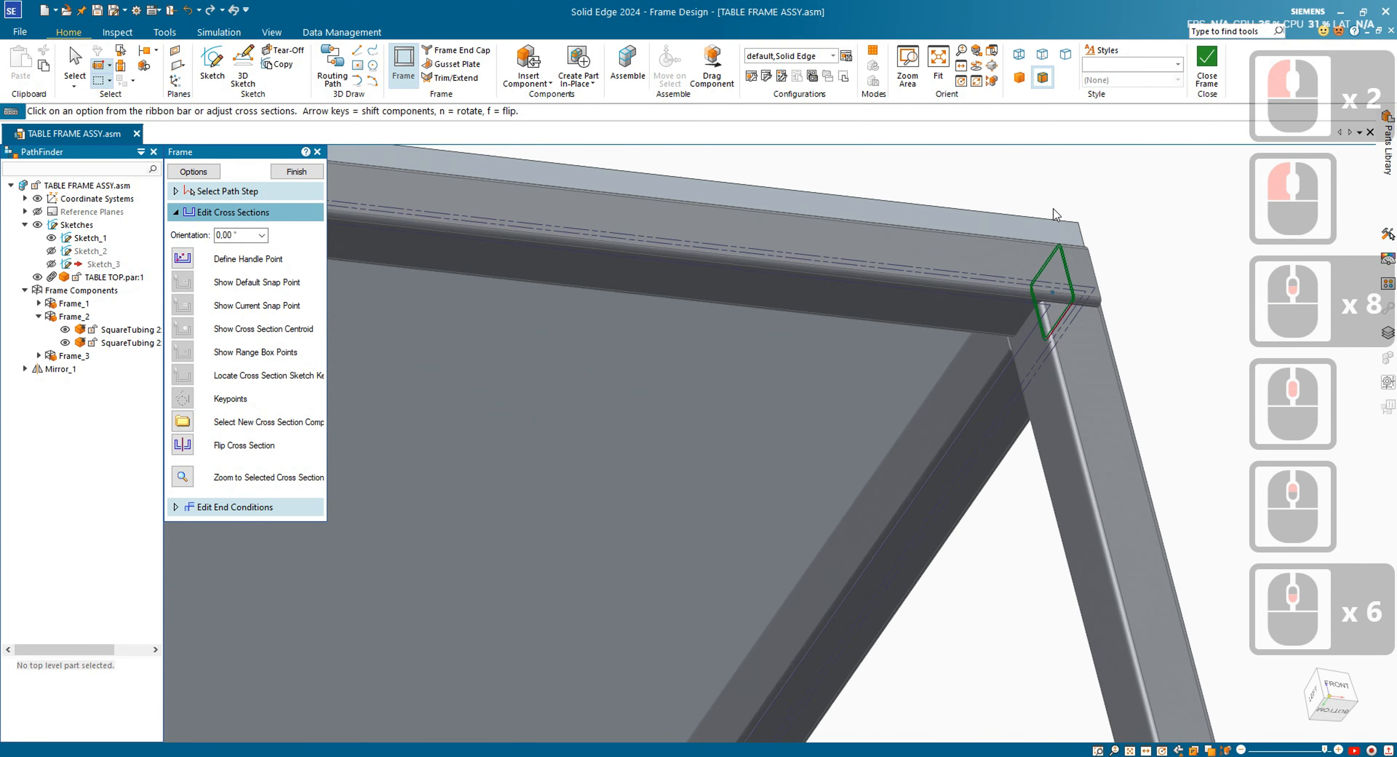
scroll(1053, 211, "down", 5)
middle_click_drag(1064, 330, 1035, 406)
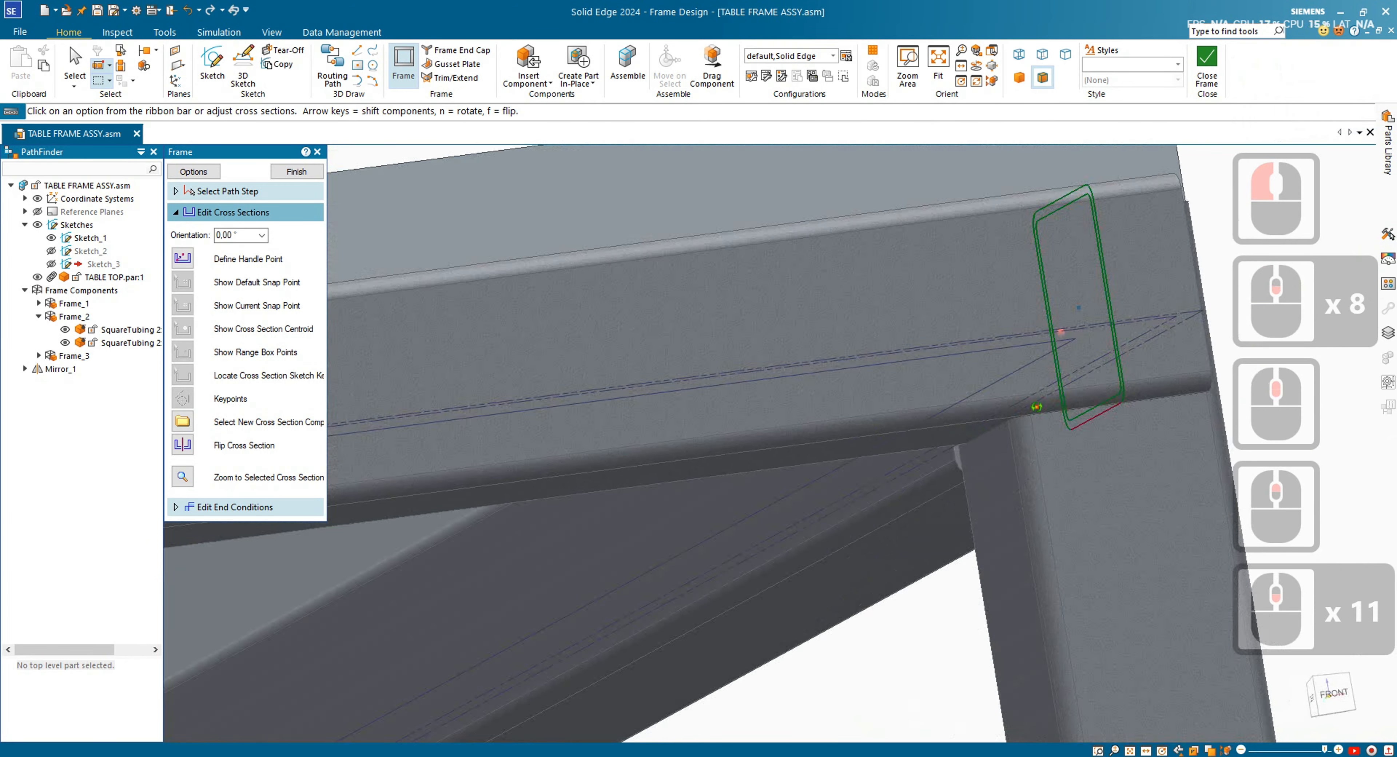
scroll(988, 350, "up", 4)
scroll(988, 350, "up", 1)
mouse_move(988, 350)
middle_mouse_down()
mouse_move(970, 372)
mouse_move(989, 355)
middle_mouse_up()
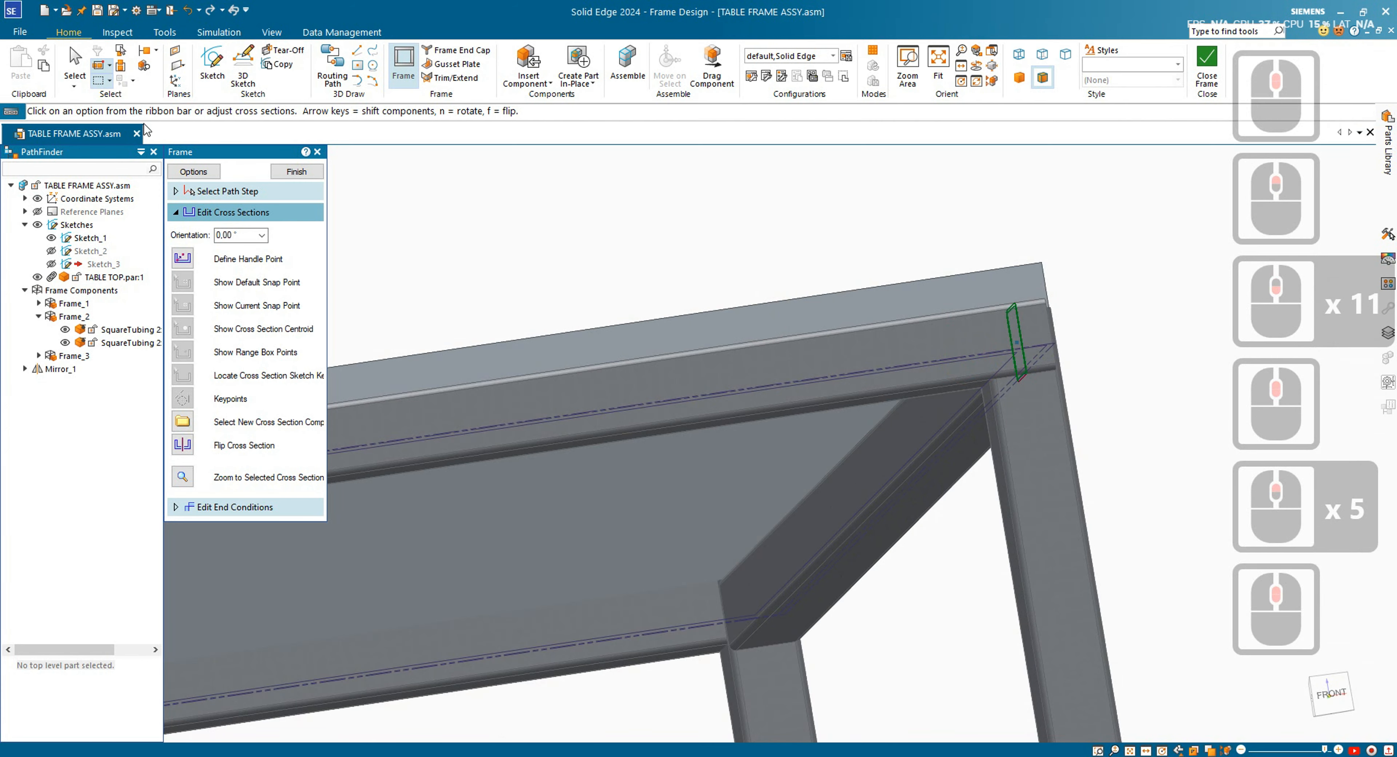
left_click(296, 172)
left_click(764, 228)
key("Escape")
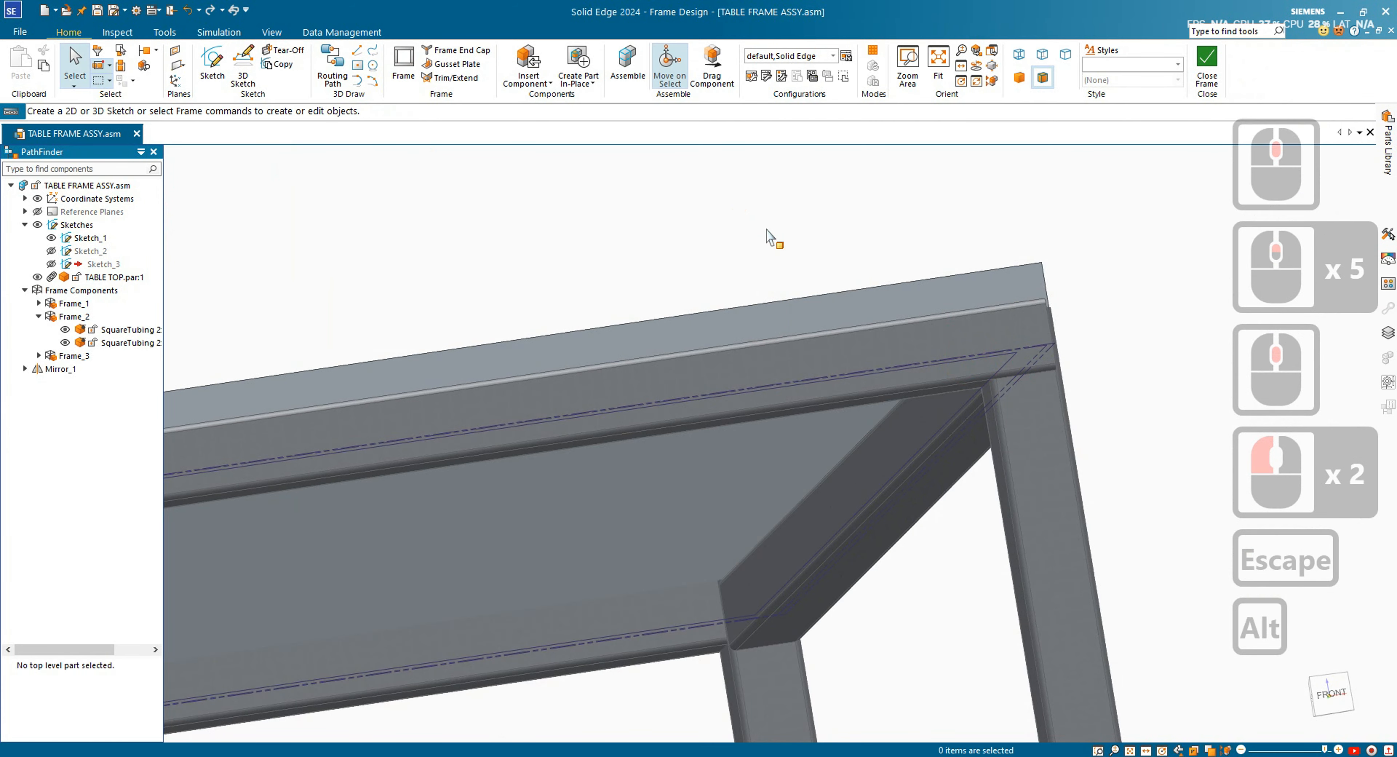
key("alt+u")
- Check the parents of Sketch_3 and expand the Reference Planes group to find Plane 1
scroll(250, 265, "up", 2)
left_click(94, 266)
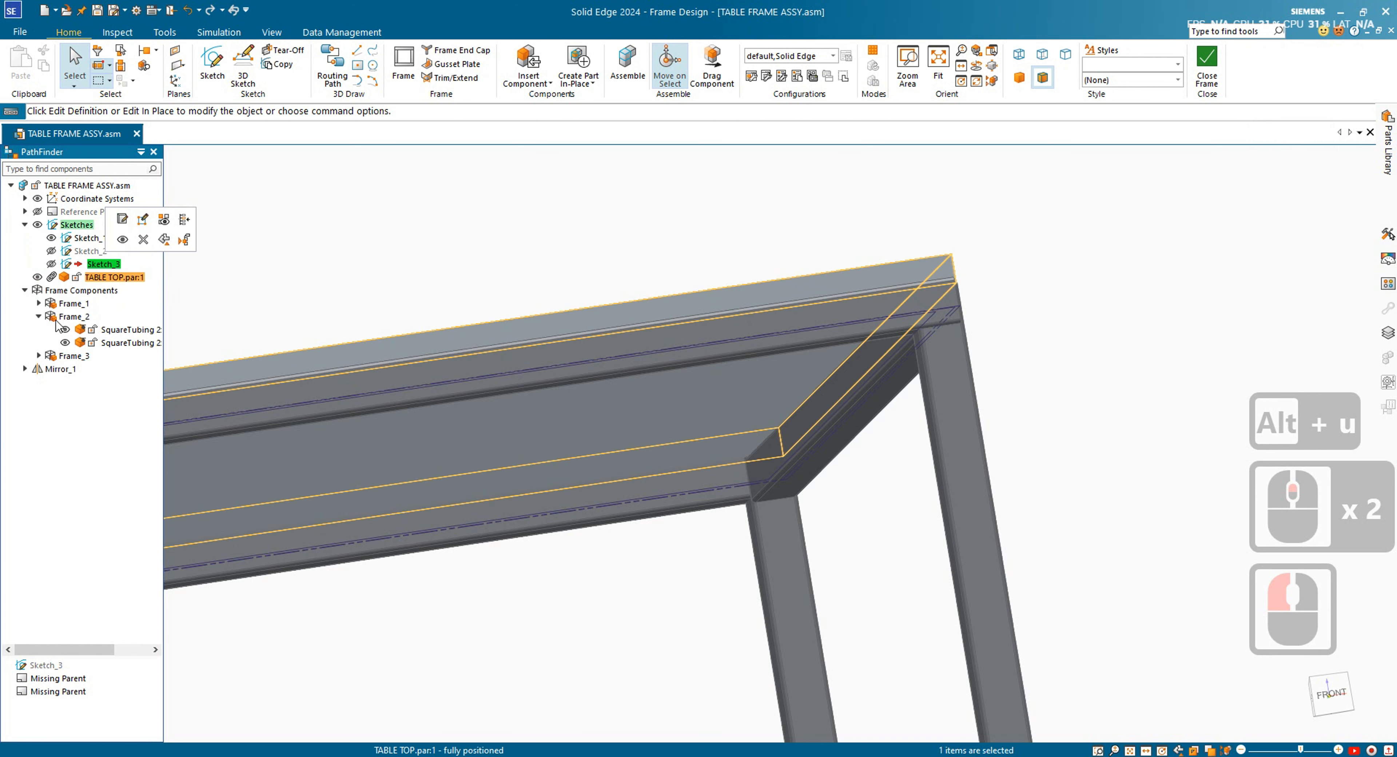
left_click(24, 211)
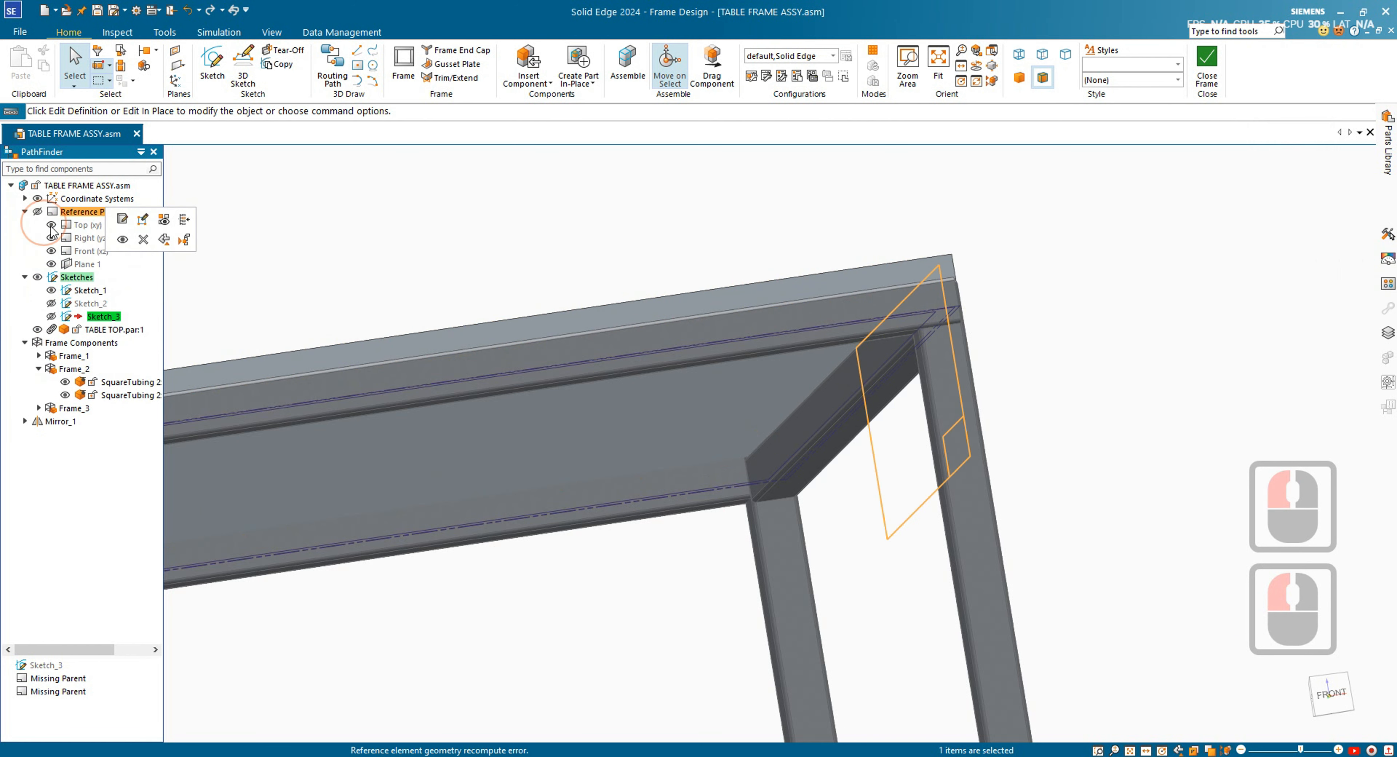
left_click(87, 265)
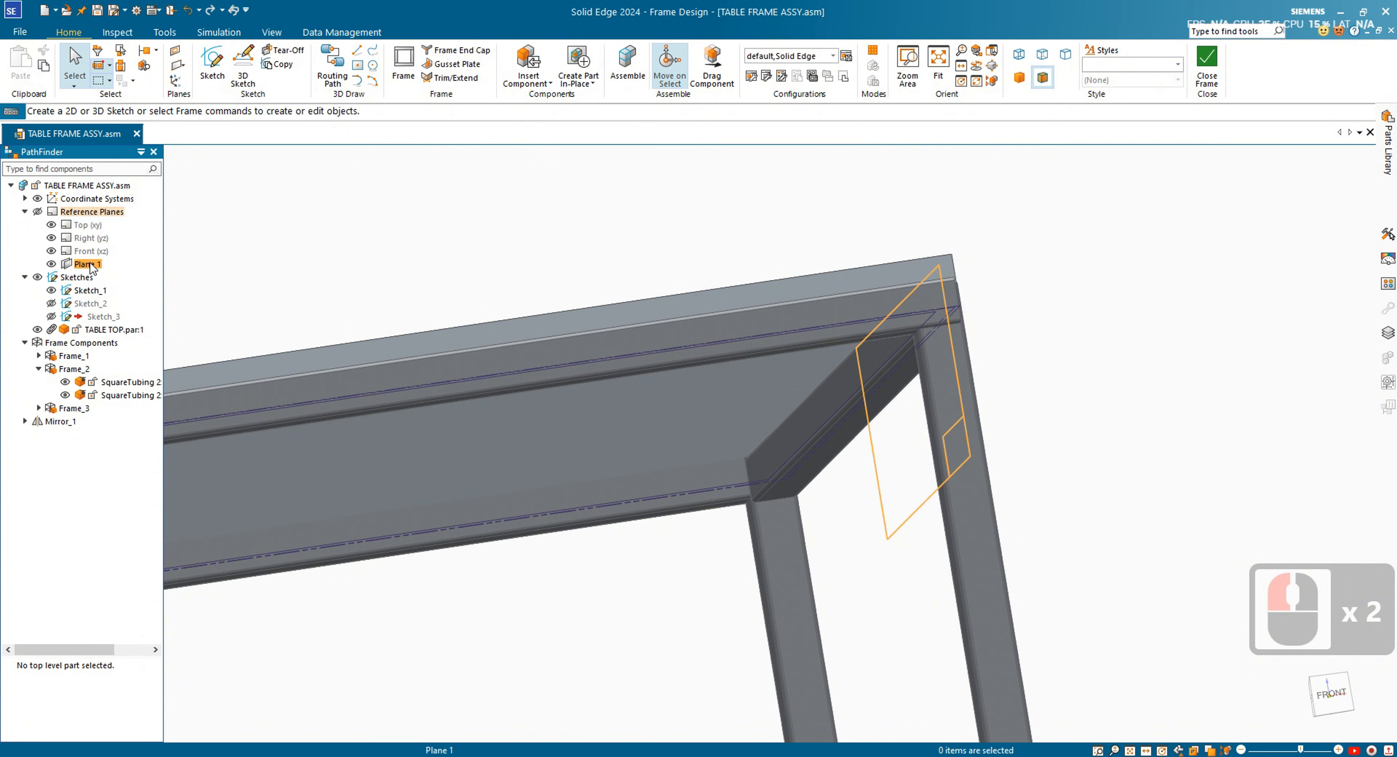
- Redefine parallel Plane 1 with the Midpoint keypoint, locating it at the midpoint of the tube's end edge at the foot of the leg
left_click(88, 264)
left_click(115, 218)
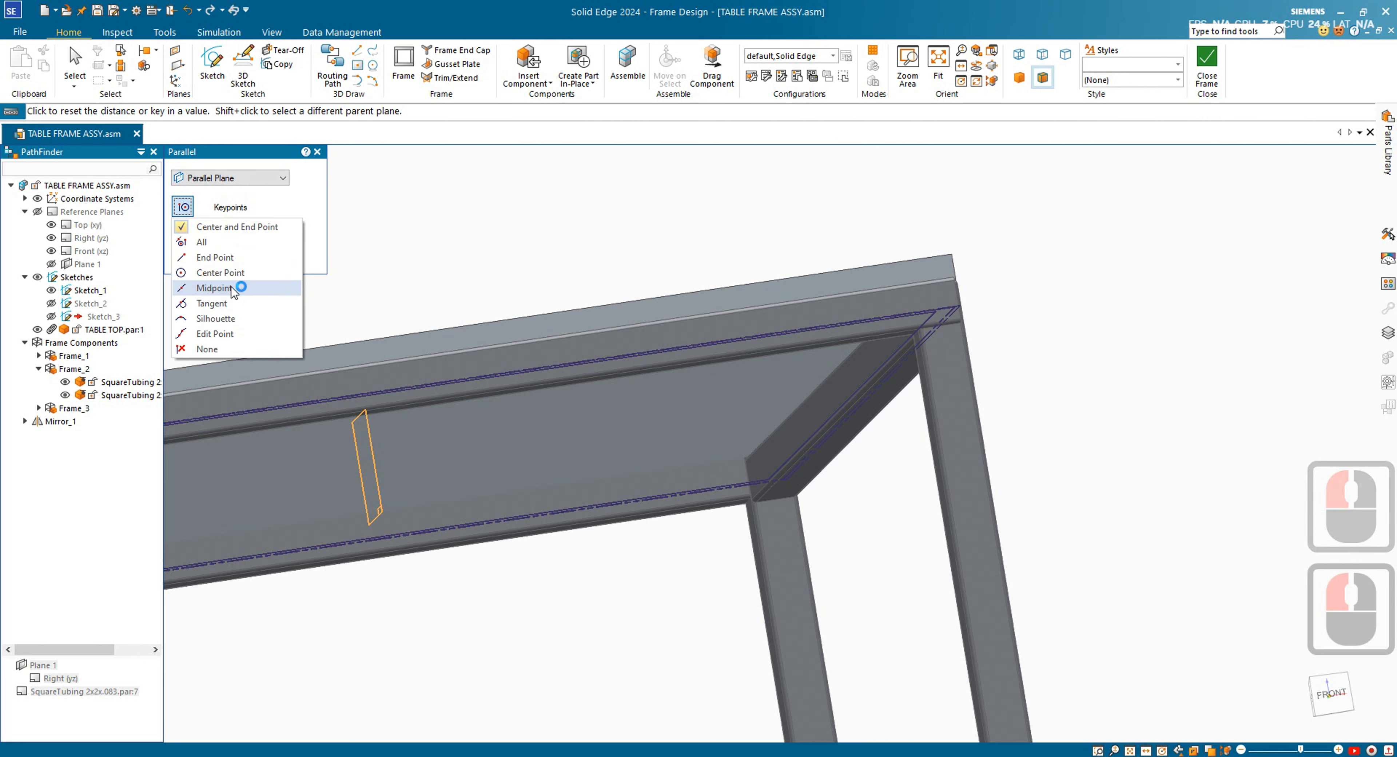
left_click(233, 288)
middle_click_drag(986, 333, 1029, 236)
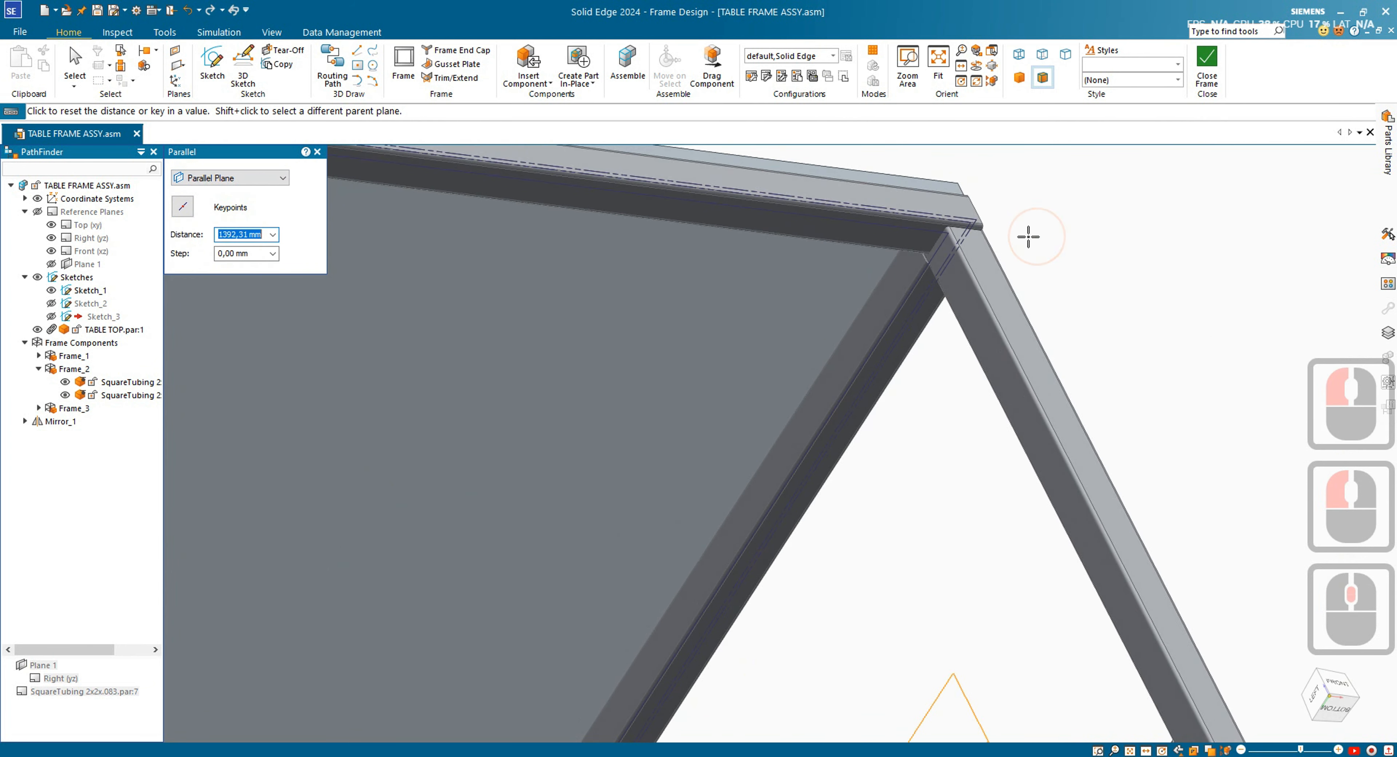
scroll(1019, 237, "up", 2)
scroll(970, 245, "down", 11)
scroll(924, 240, "up", 16)
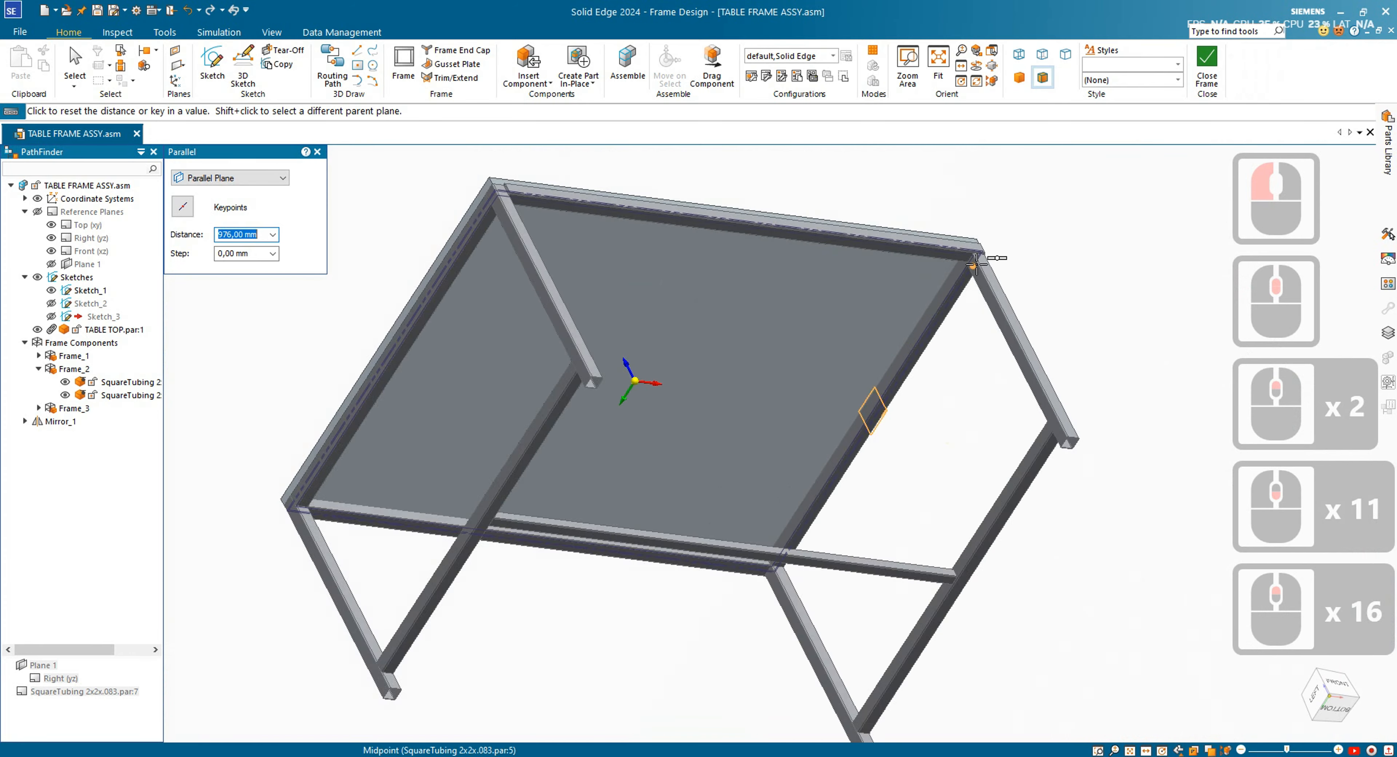
middle_click_drag(923, 241, 993, 347)
scroll(1016, 380, "up", 2)
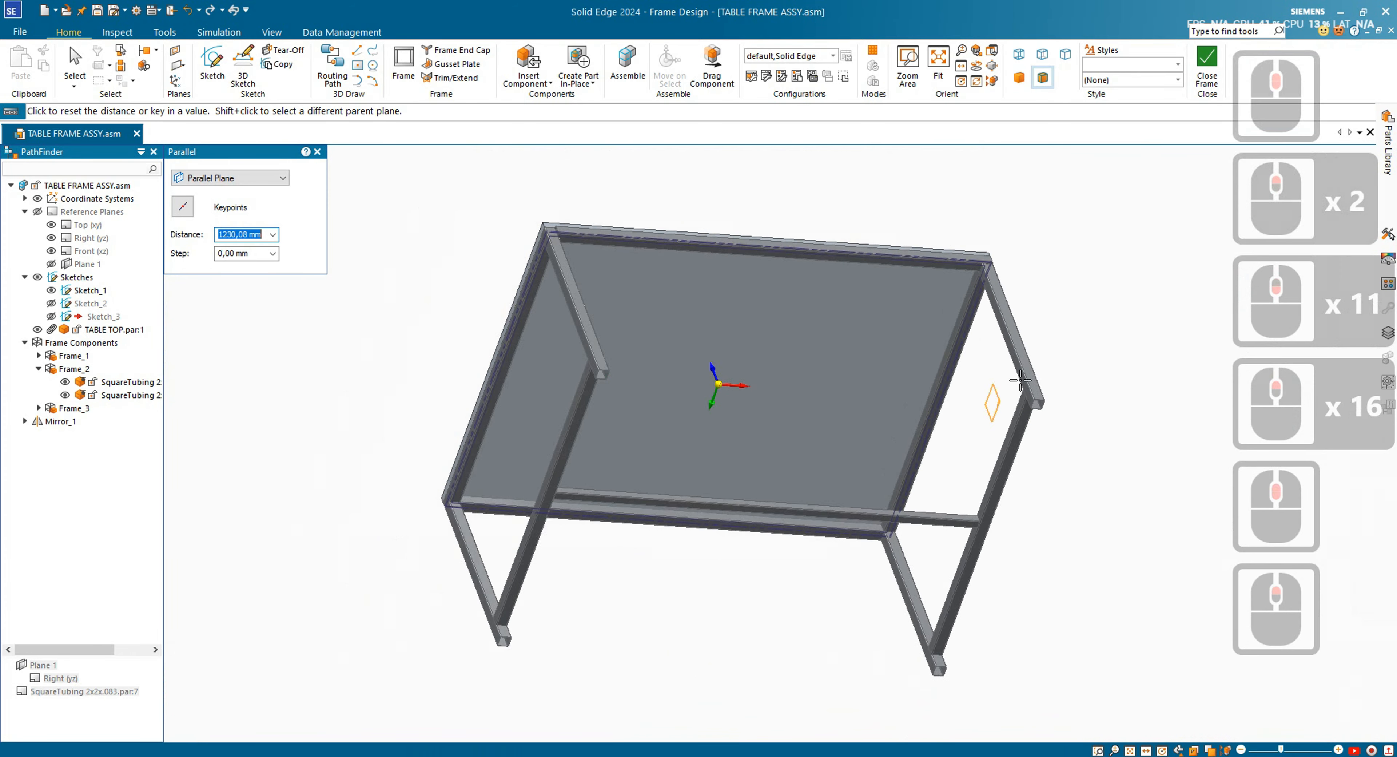
scroll(1019, 404, "down", 14)
scroll(1101, 338, "down", 5)
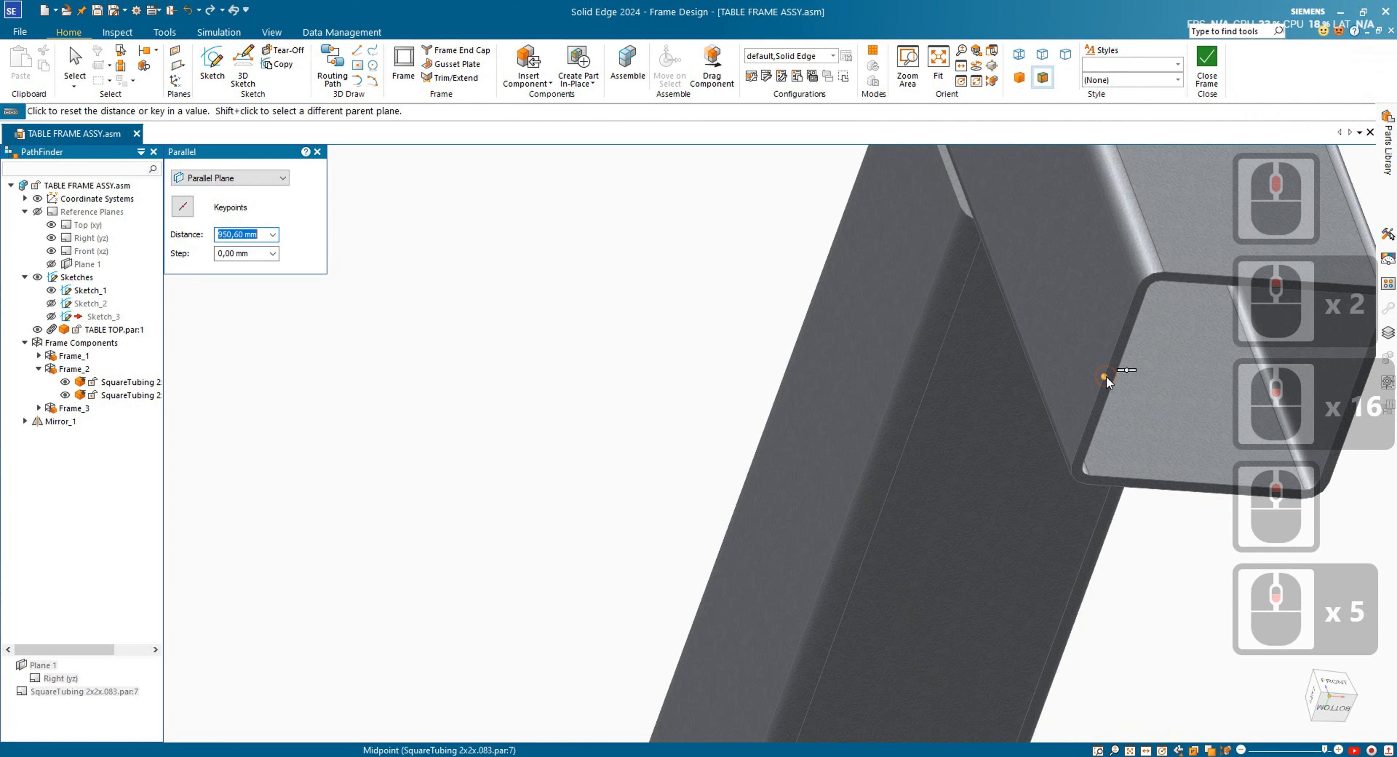
left_click(1106, 376)
- Close the frame design environment and examine the table from below and above to check the tubing against the table top
scroll(1098, 570, "up", 16)
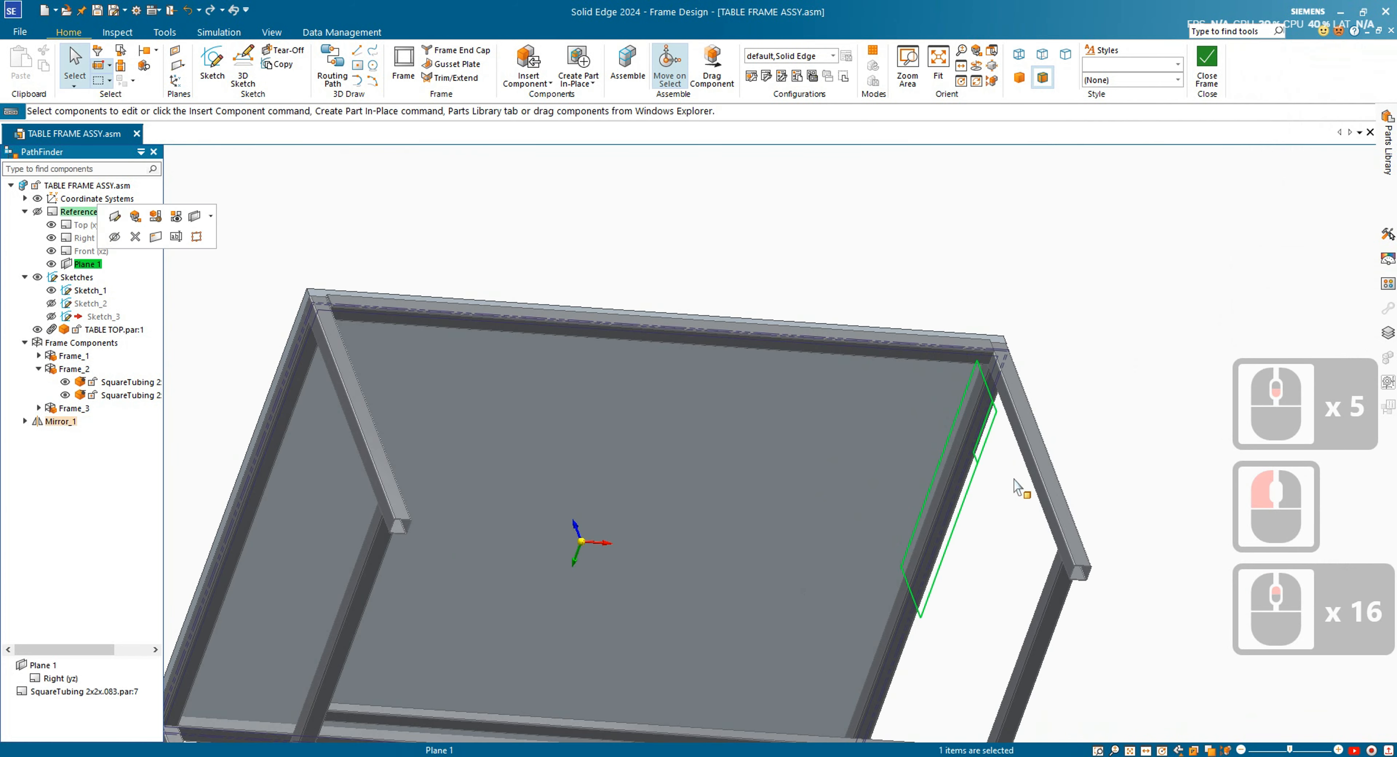
scroll(1019, 415, "down", 10)
middle_click_drag(923, 289, 705, 350)
scroll(704, 350, "down", 2)
scroll(1232, 232, "up", 6)
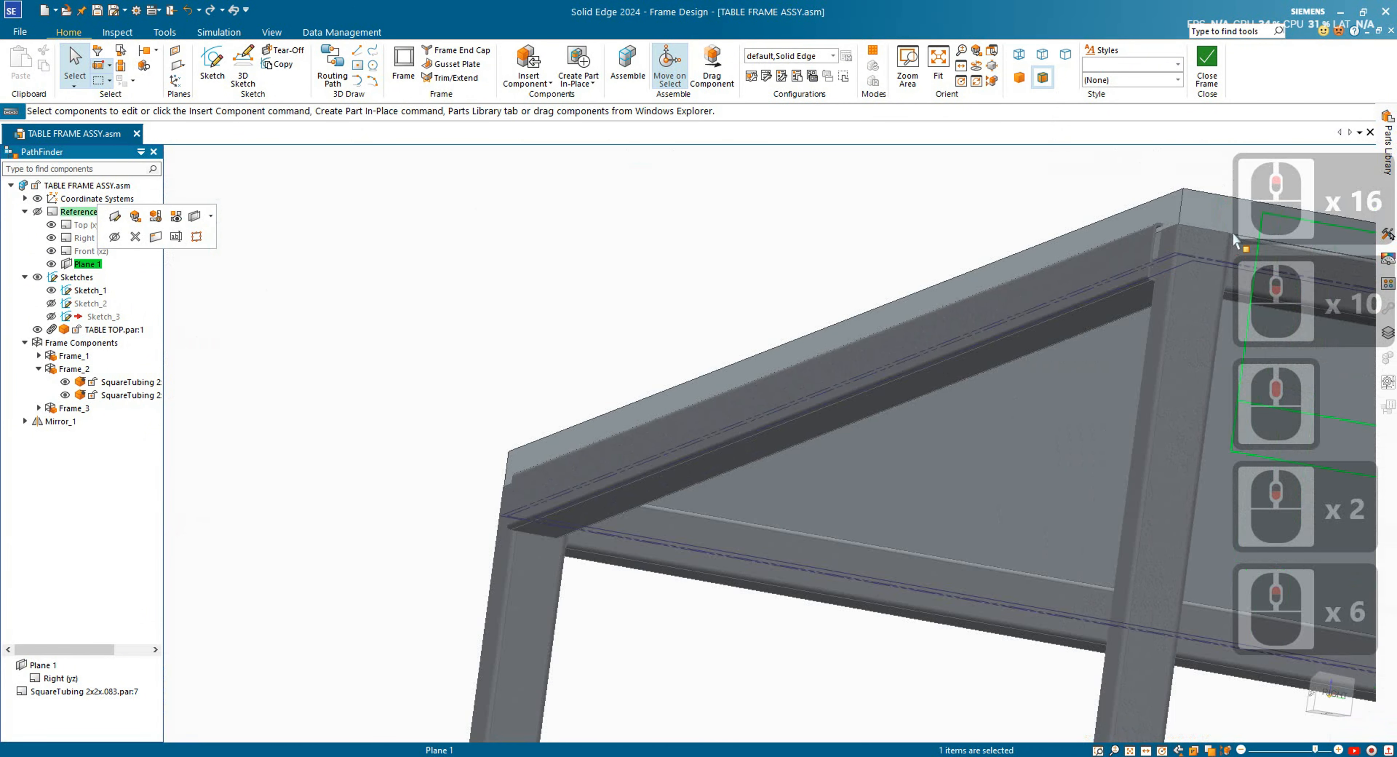
middle_click_drag(713, 415, 794, 432)
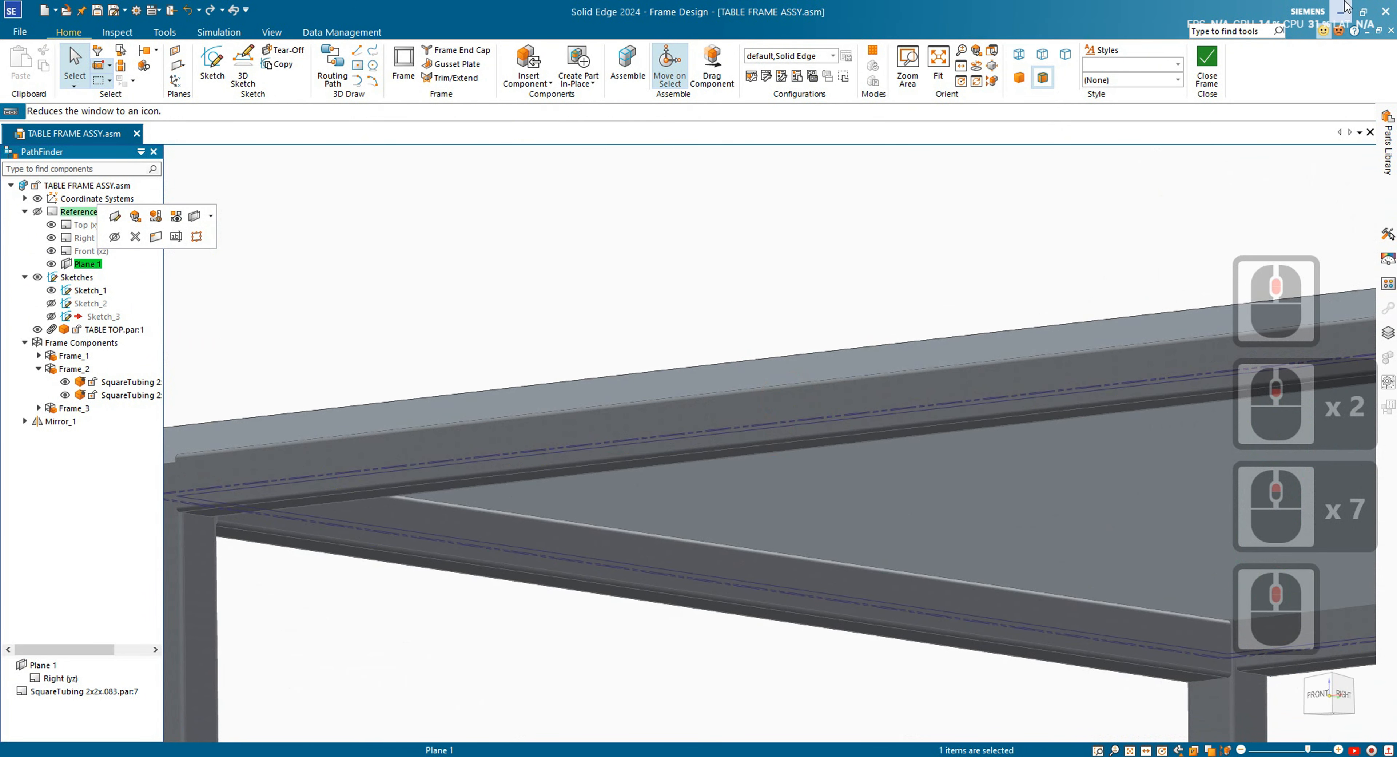
left_click(1203, 64)
scroll(684, 347, "down", 12)
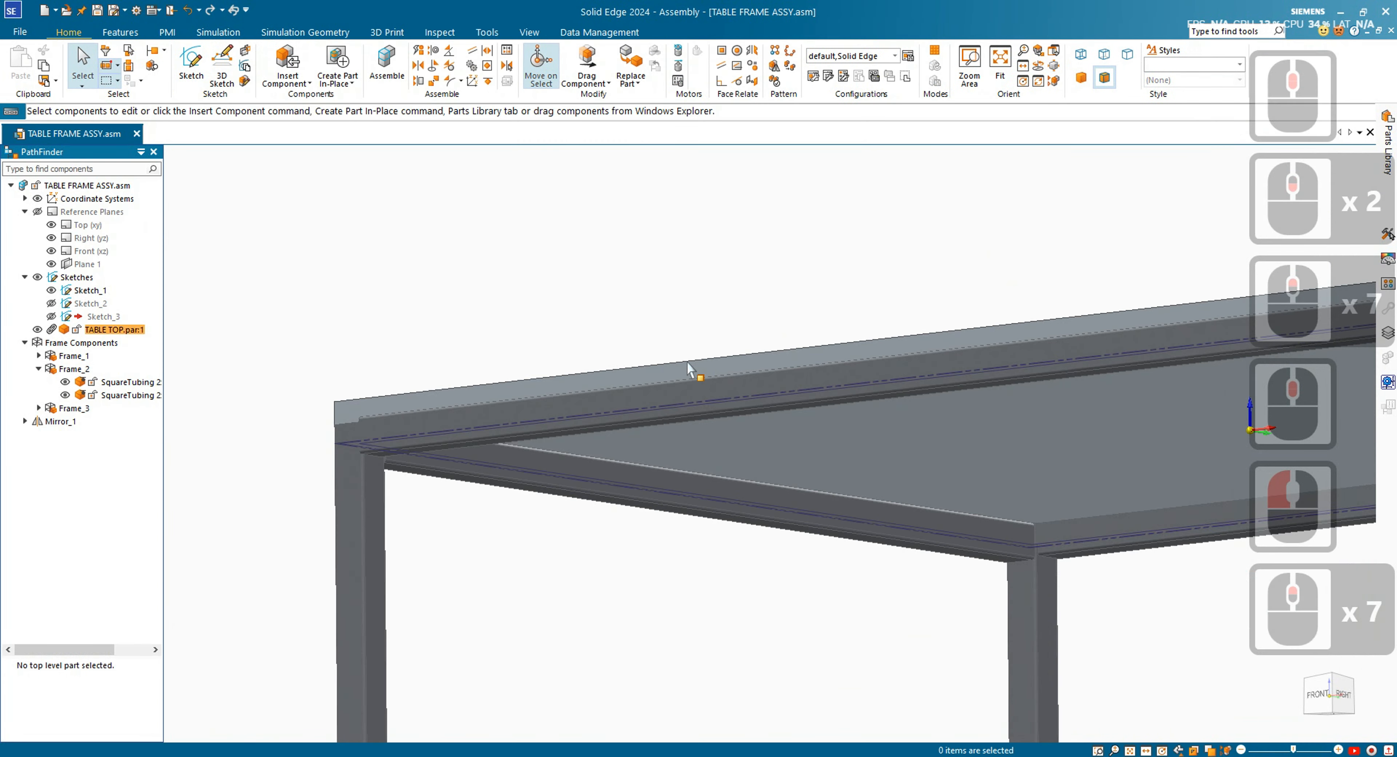
scroll(994, 378, "up", 5)
scroll(780, 422, "up", 4)
middle_click_drag(780, 423, 561, 387)
scroll(1047, 396, "down", 16)
left_click(416, 228)
key("Escape")
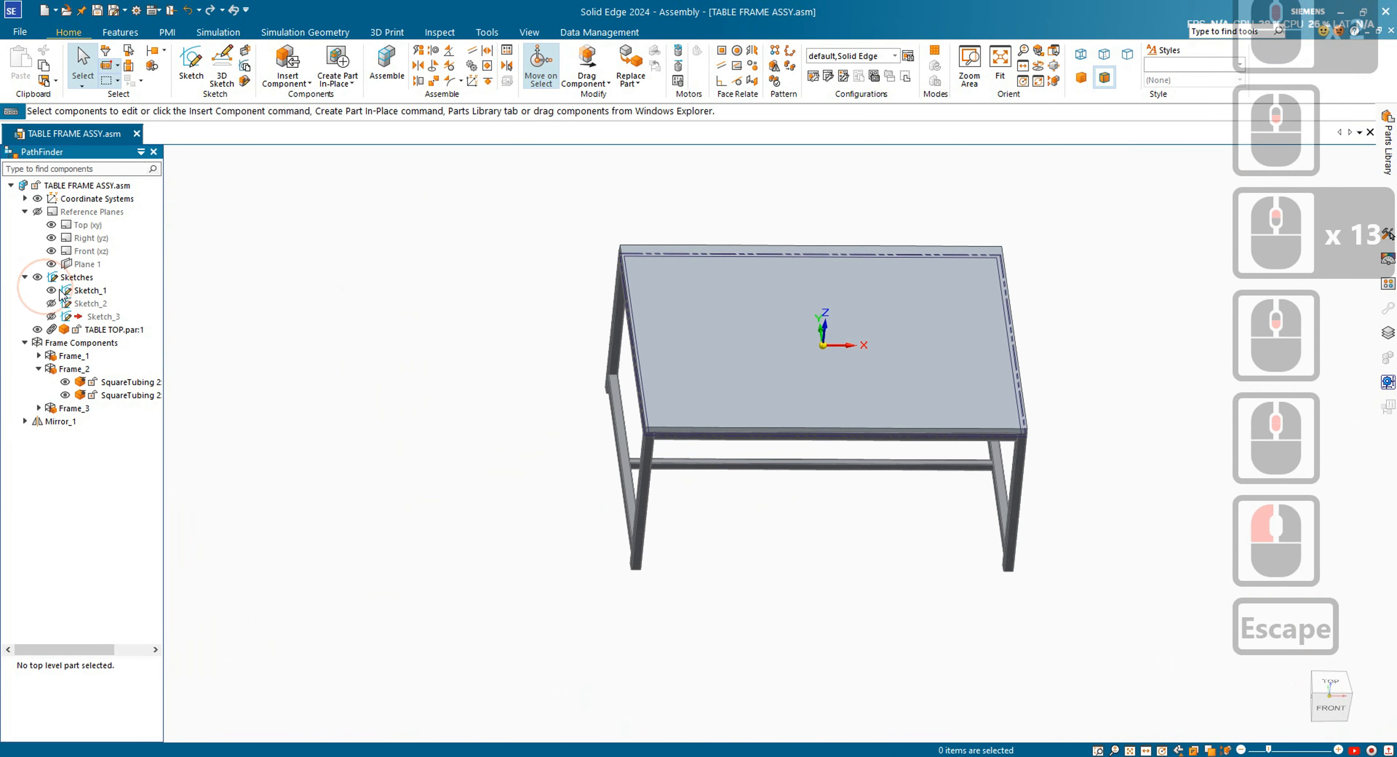
- Edit the profile of Sketch_1 and set the offset between the inner and outer rectangles to 25 mm
left_click(102, 292)
left_click(152, 254)
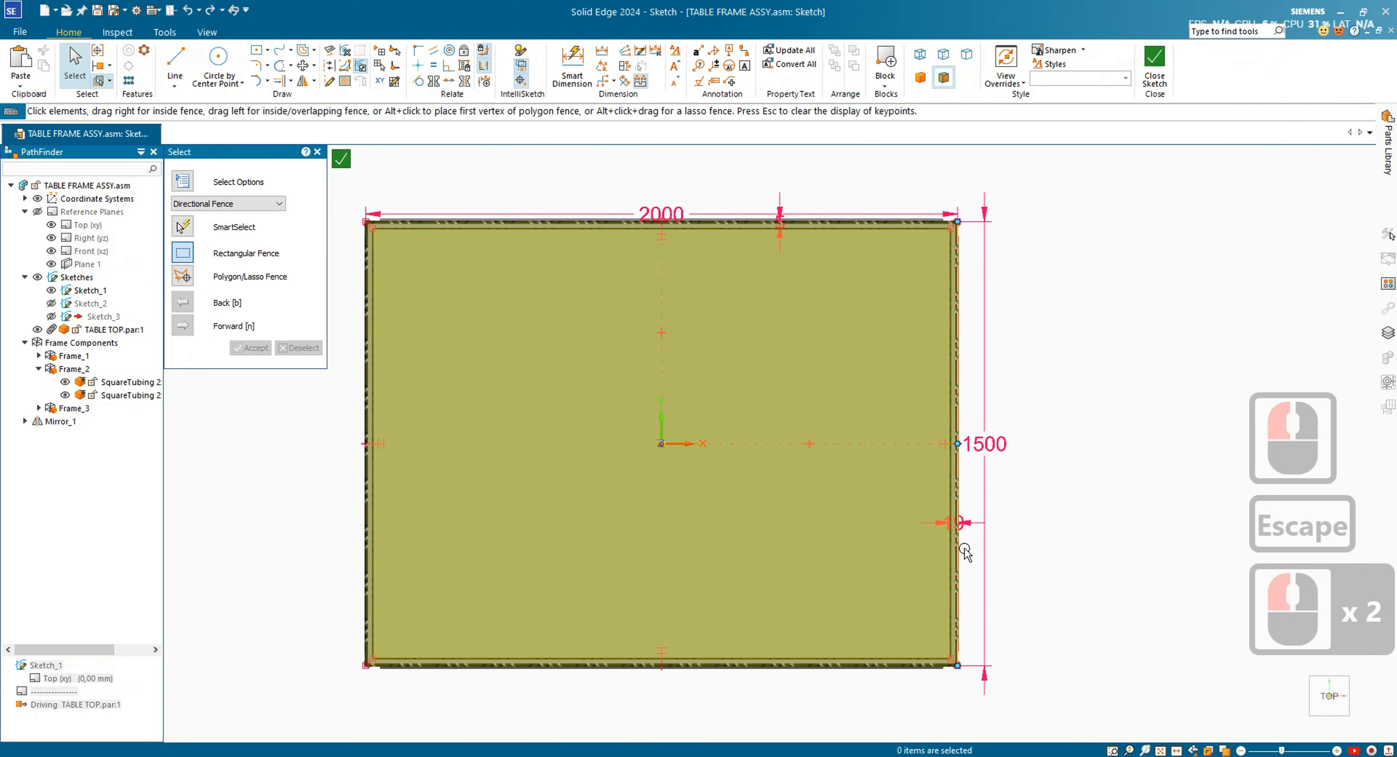
scroll(964, 552, "up", 9)
left_click(858, 488)
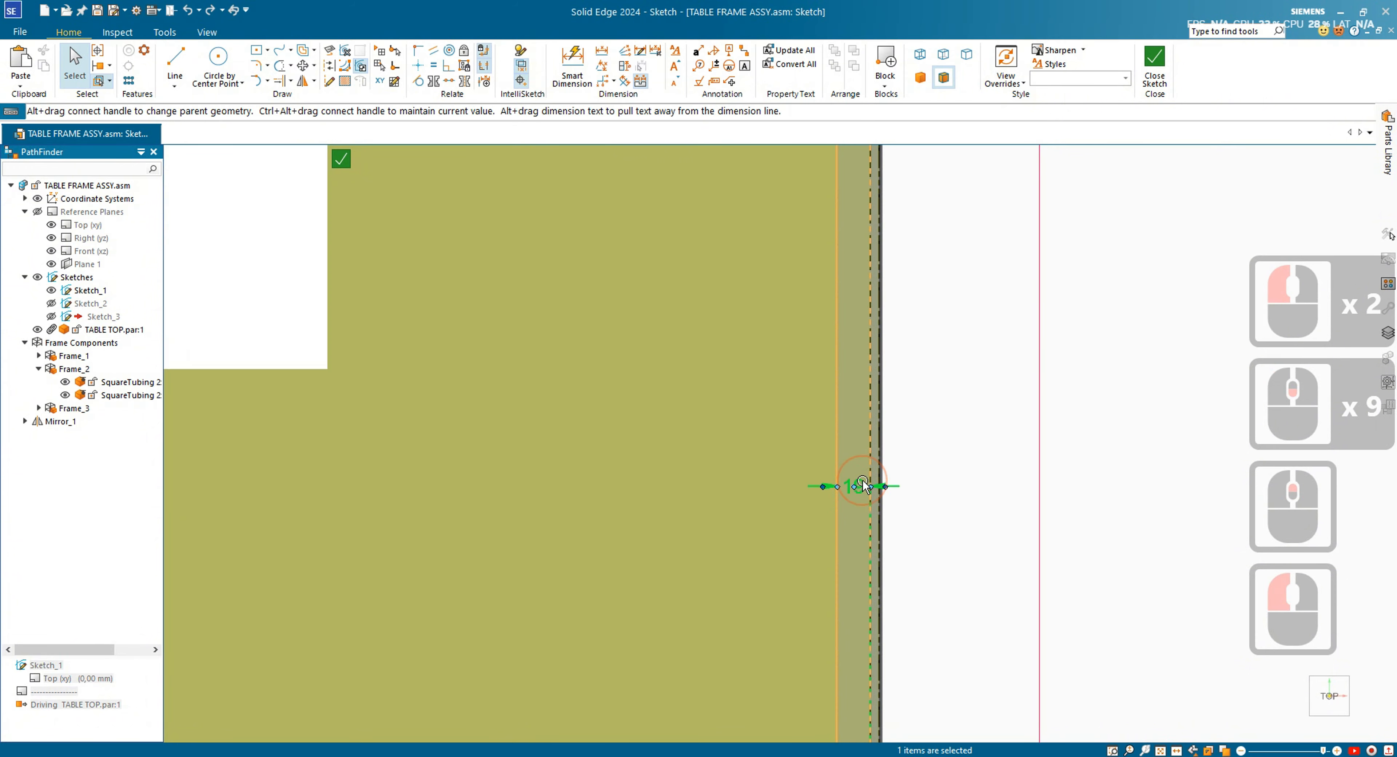
type("25")
key("Return")
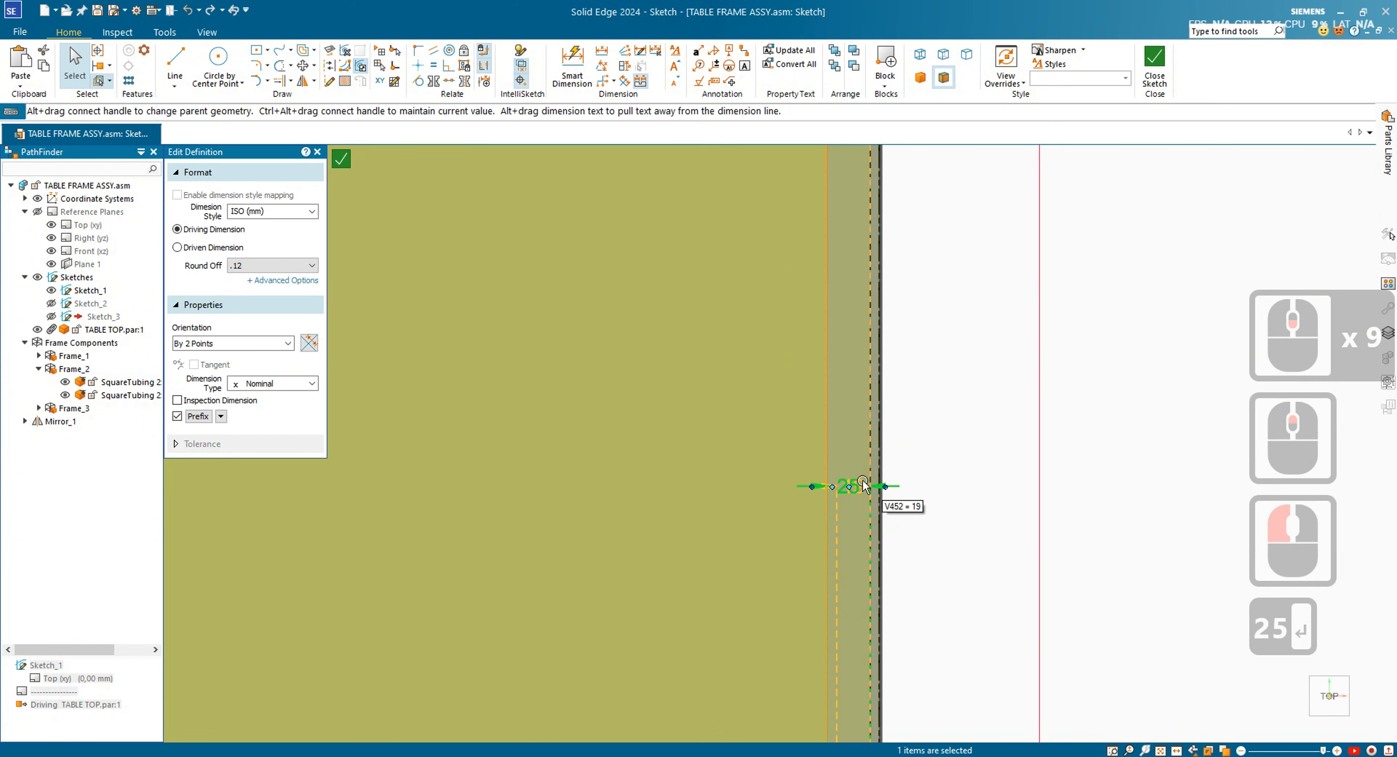
left_click(1226, 353)
scroll(1154, 498, "down", 9)
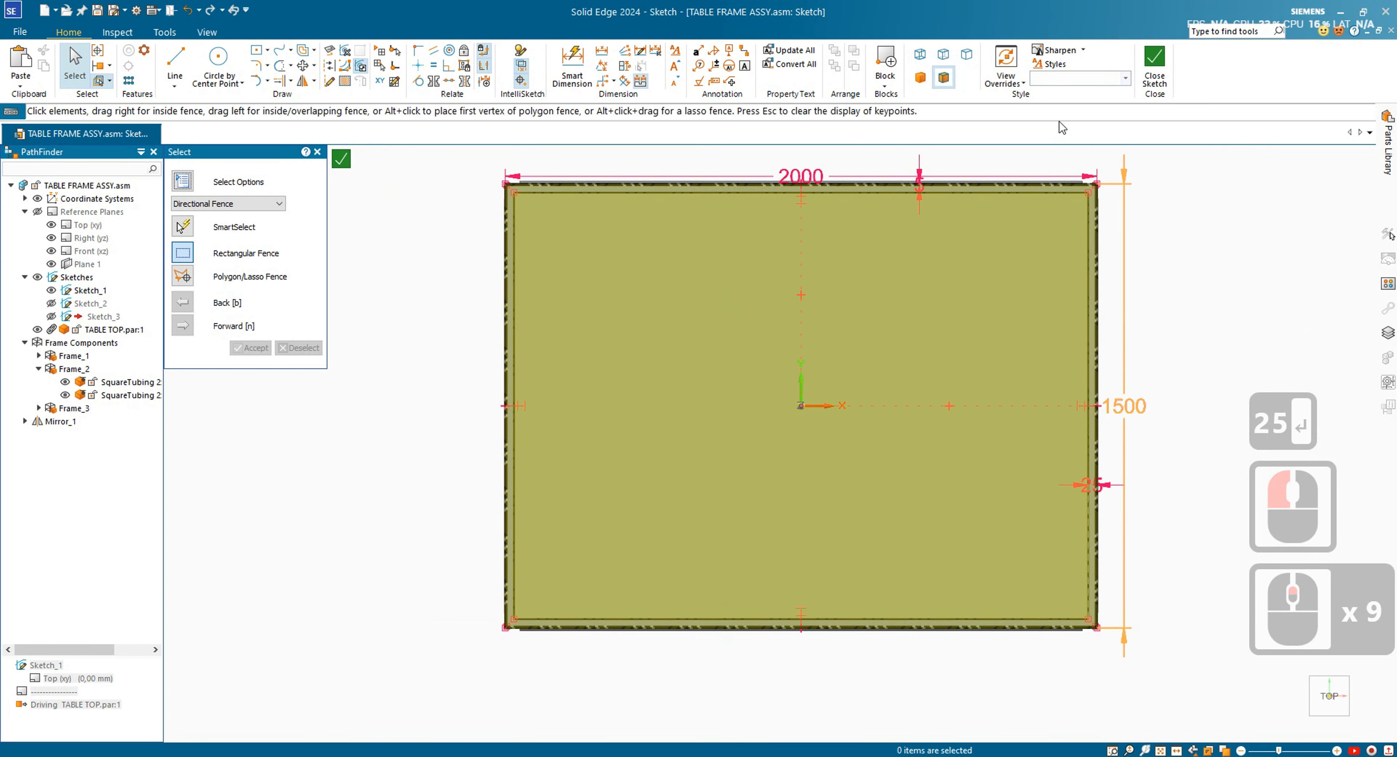
- Close and finish the Sketch_1 edit, and update the assembly to apply the 25 mm offset
left_click(1154, 60)
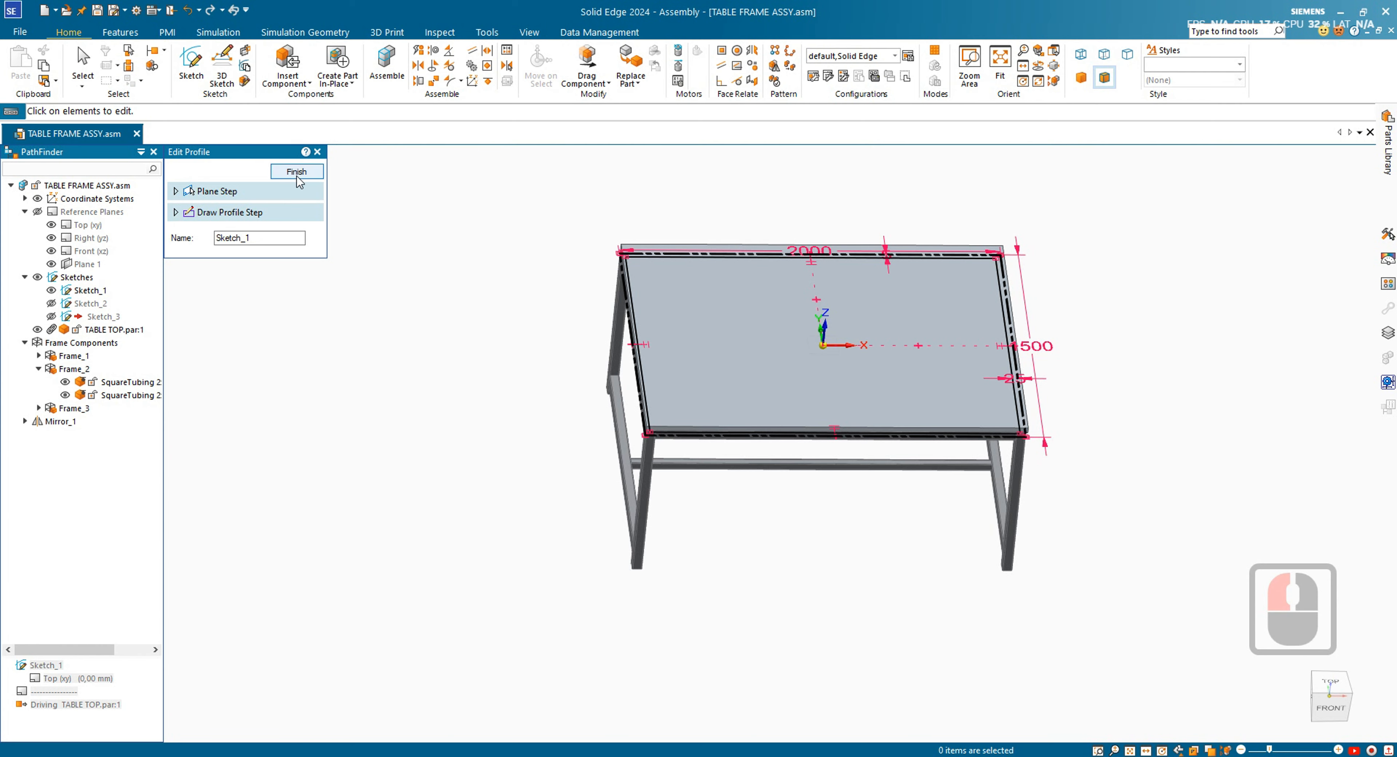
left_click(296, 171)
left_click(490, 329)
key("Escape")
key("alt")
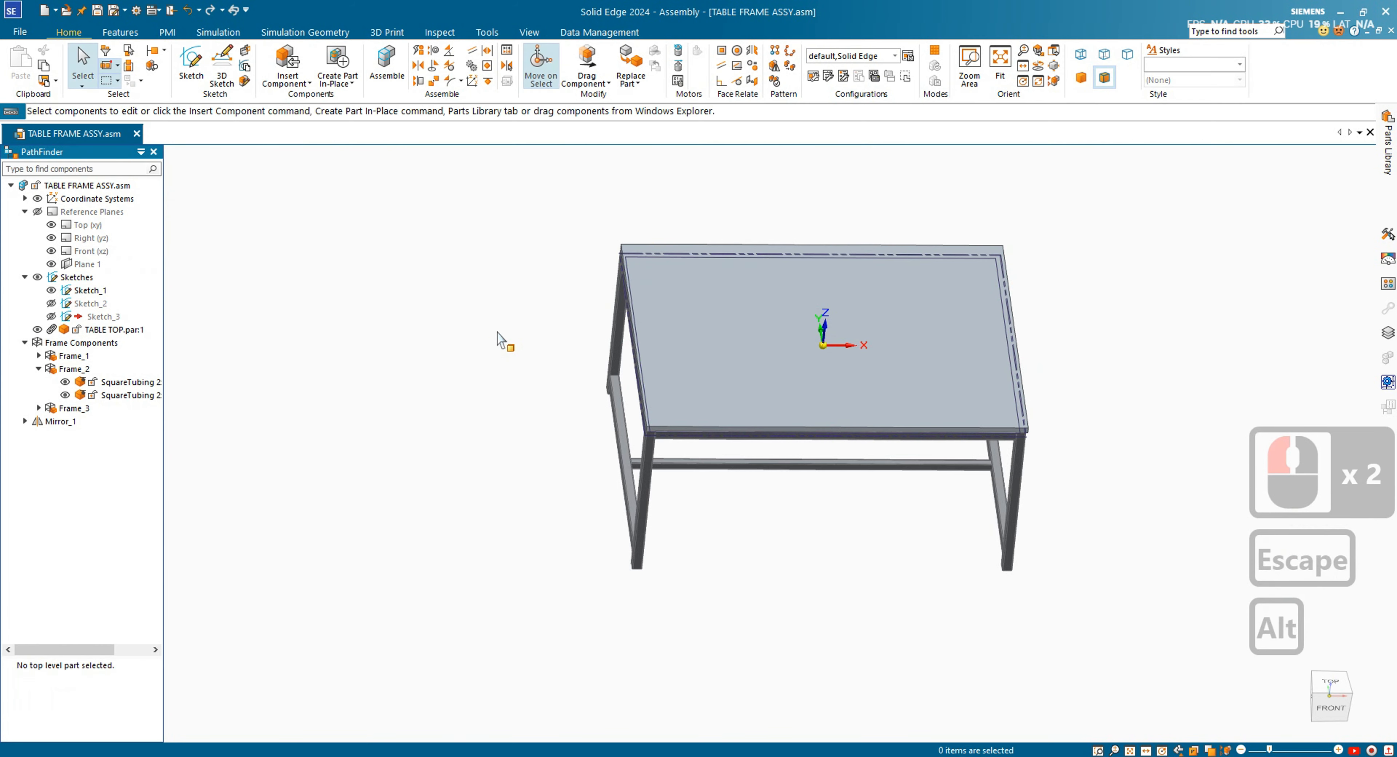
scroll(1023, 449, "down", 6)
middle_click_drag(1060, 506, 923, 160)
scroll(967, 461, "down", 11)
key("alt+u")
key("alt+u")
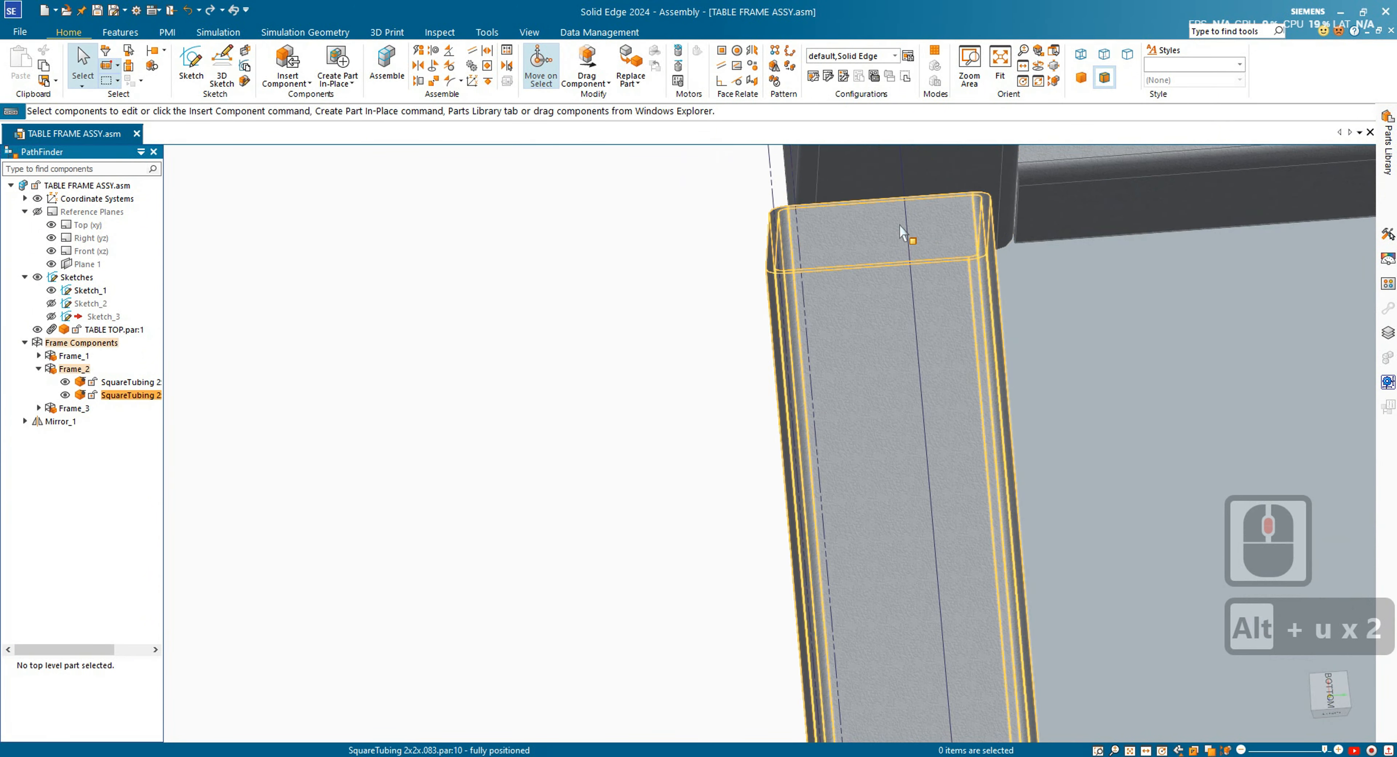
- Examine a frame corner closely and from above to compare the tubing and sketch lines with the table top's edges
key("Escape")
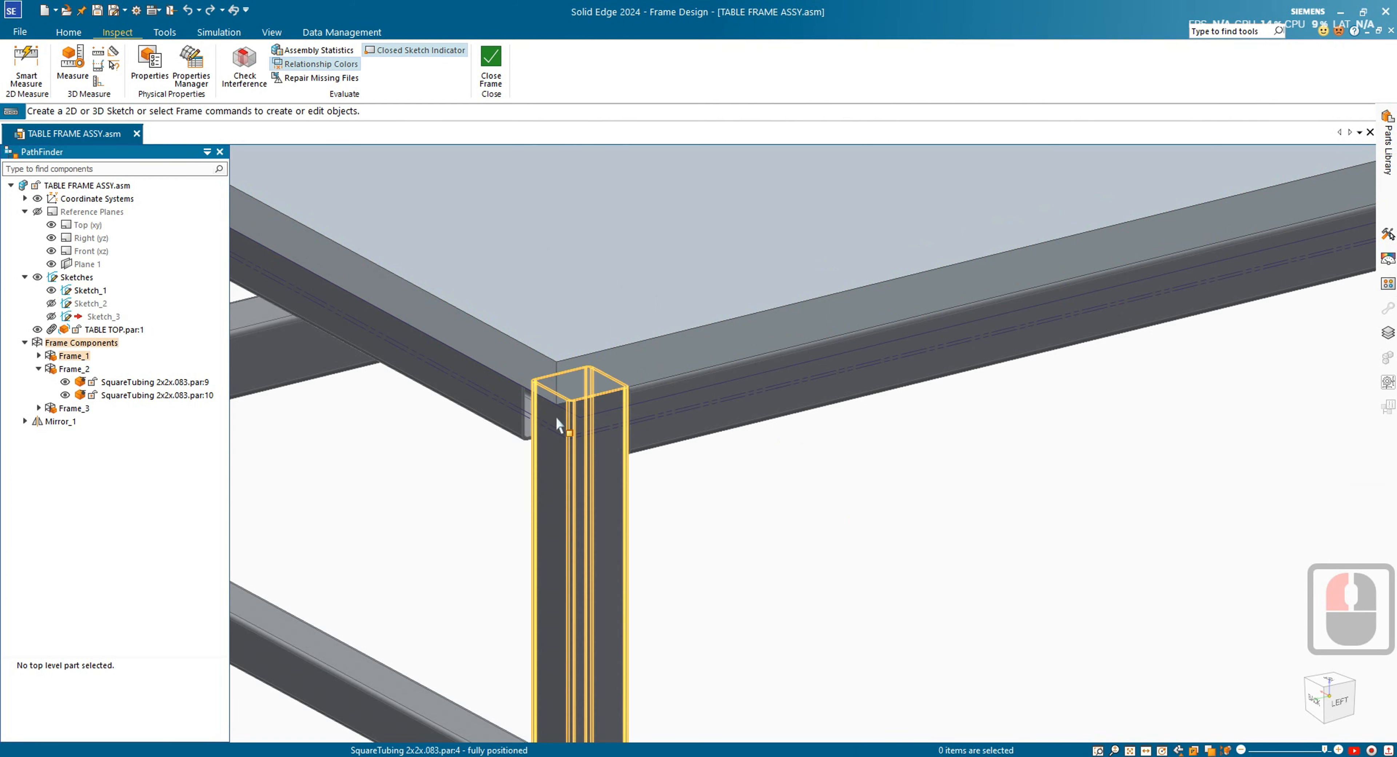
scroll(836, 505, "up", 3)
scroll(661, 428, "down", 6)
scroll(662, 483, "down", 2)
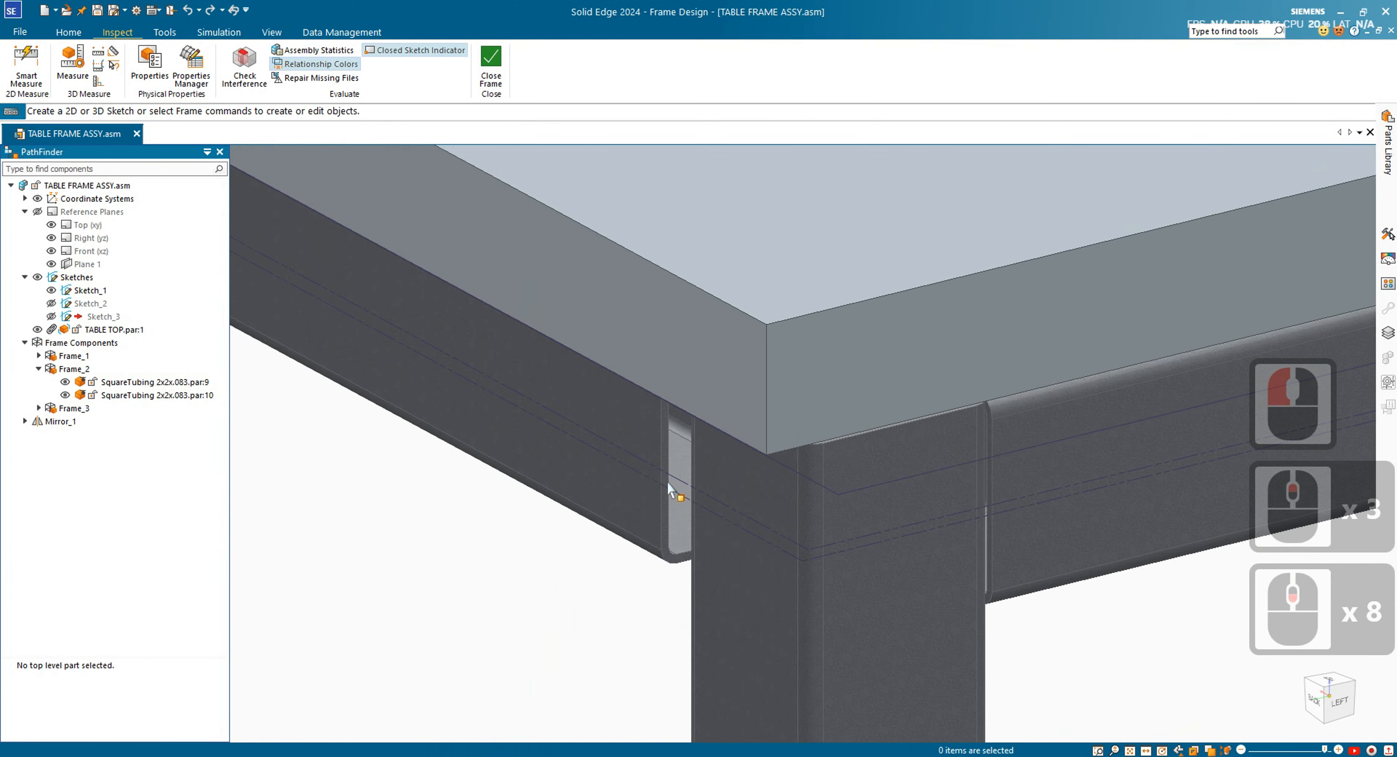
middle_click_drag(668, 481, 645, 611)
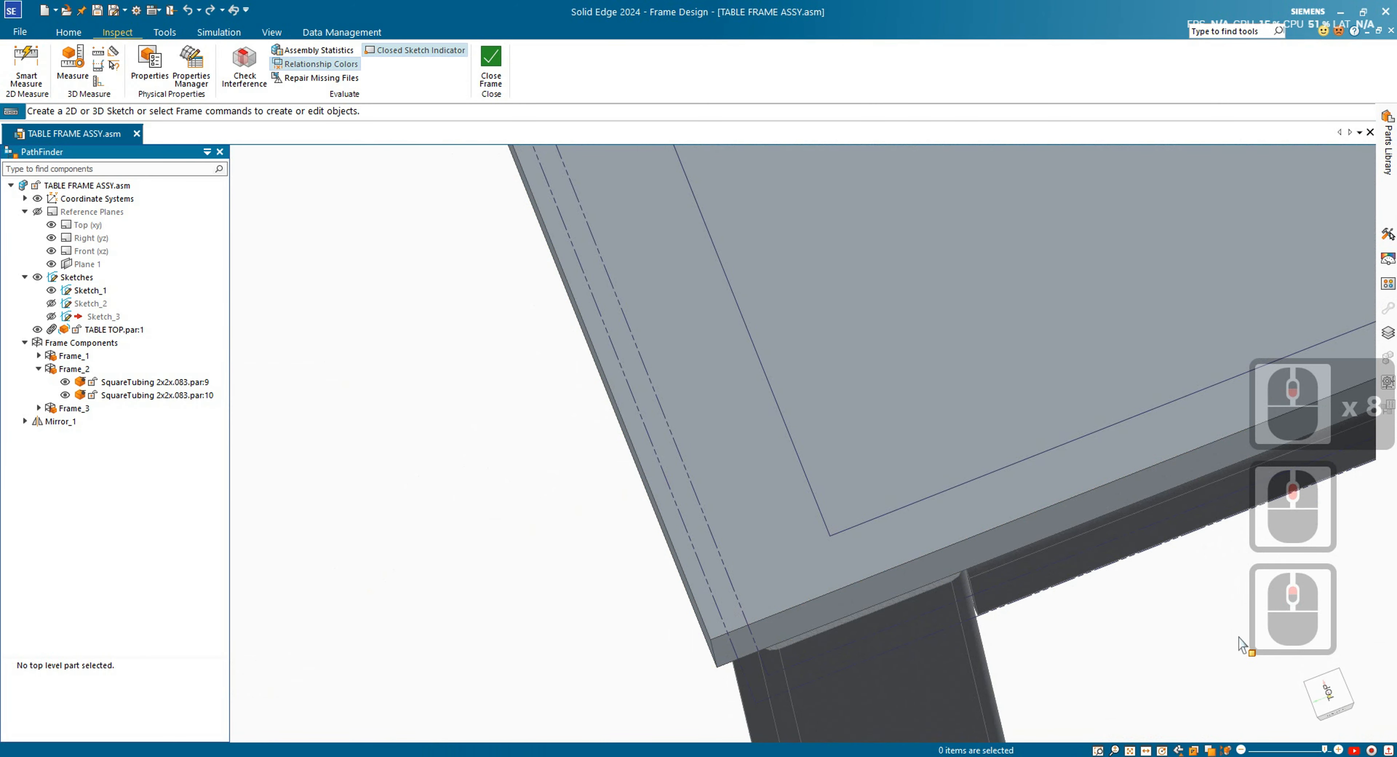
left_click(1326, 691)
scroll(415, 704, "up", 11)
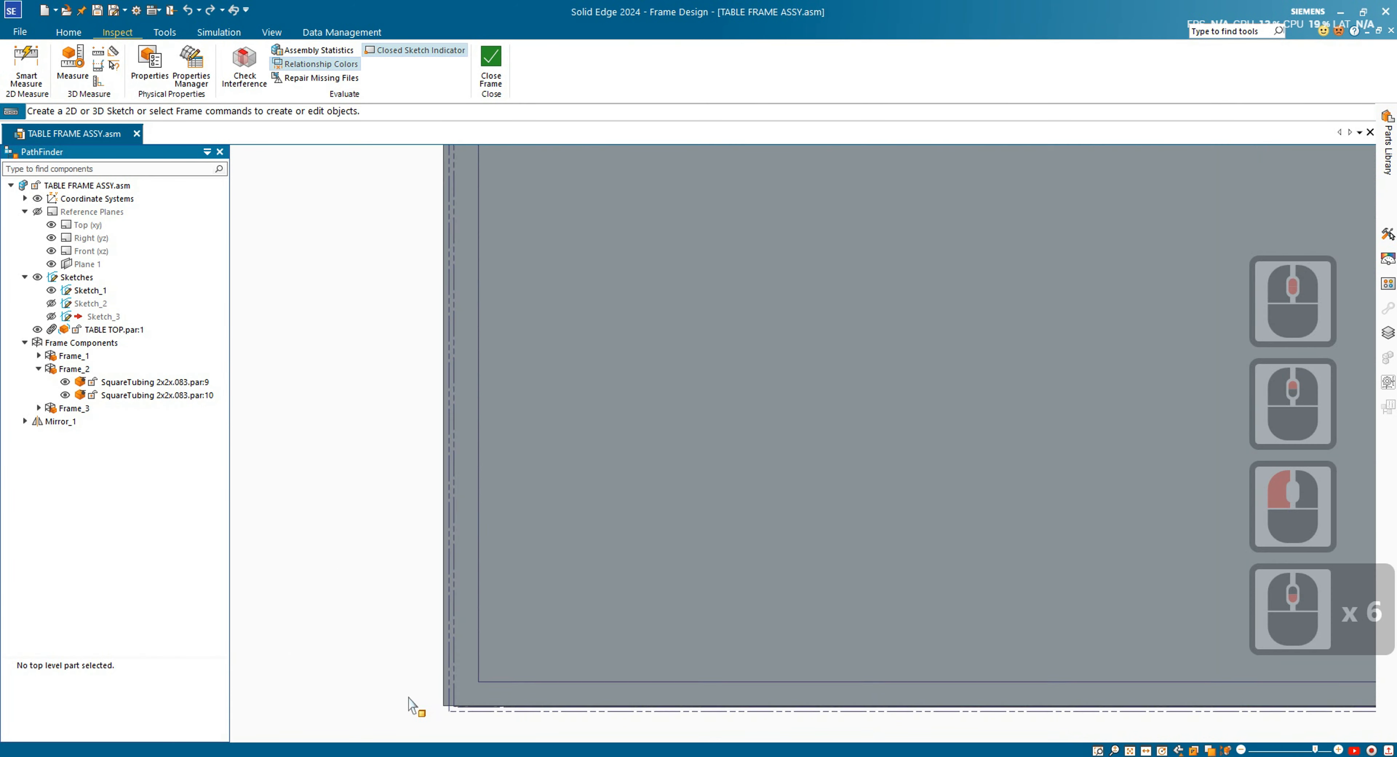
scroll(615, 472, "down", 3)
scroll(612, 521, "up", 2)
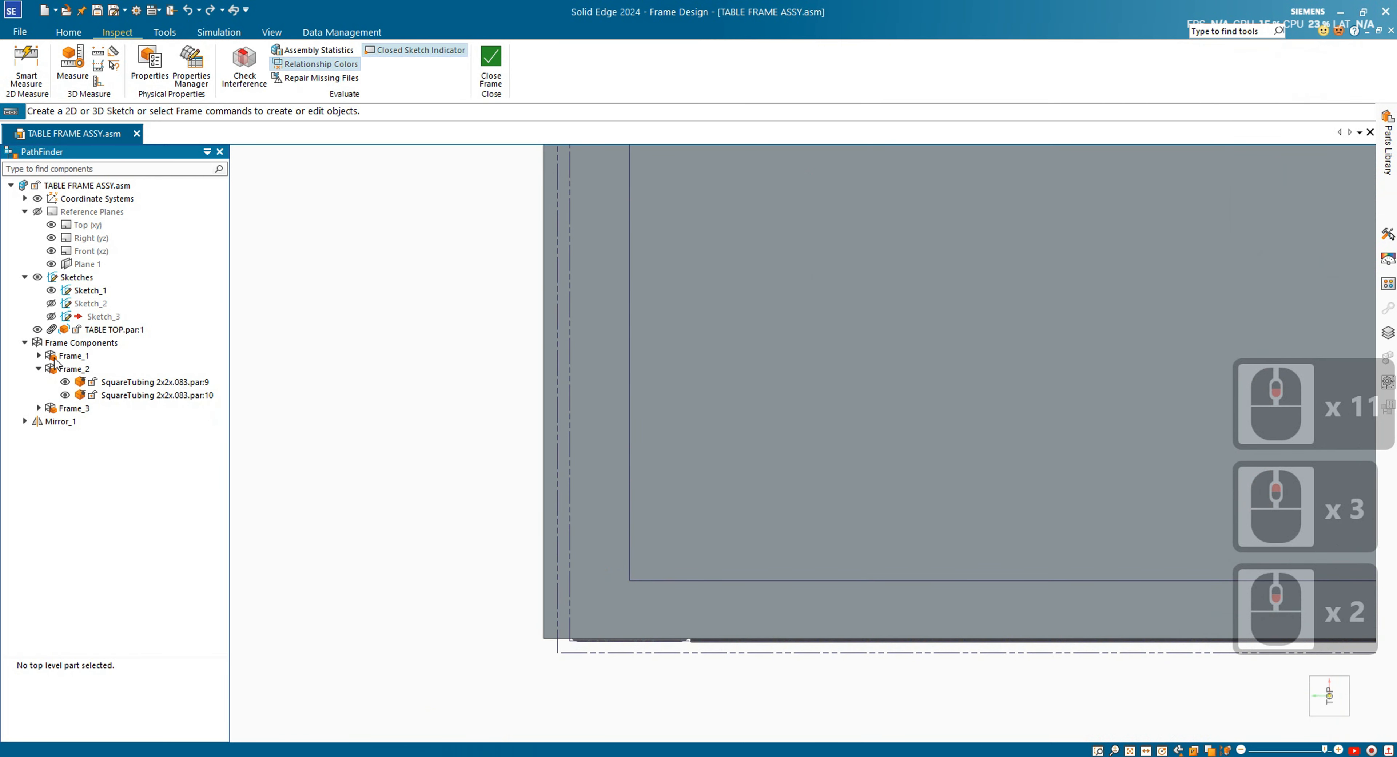
- Hide the table top and open the definition of Frame_2 for editing its cross sections
left_click(37, 329)
scroll(651, 537, "up", 2)
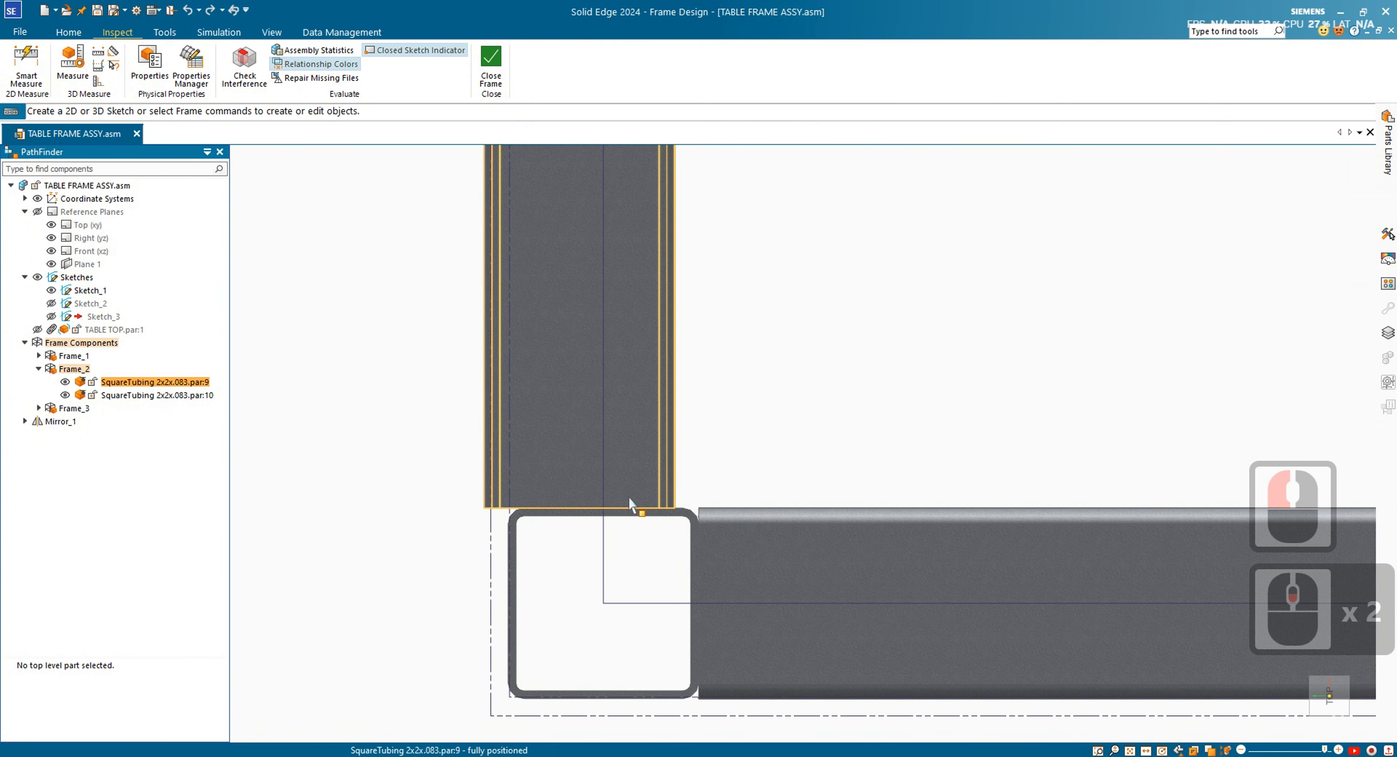
left_click(170, 380)
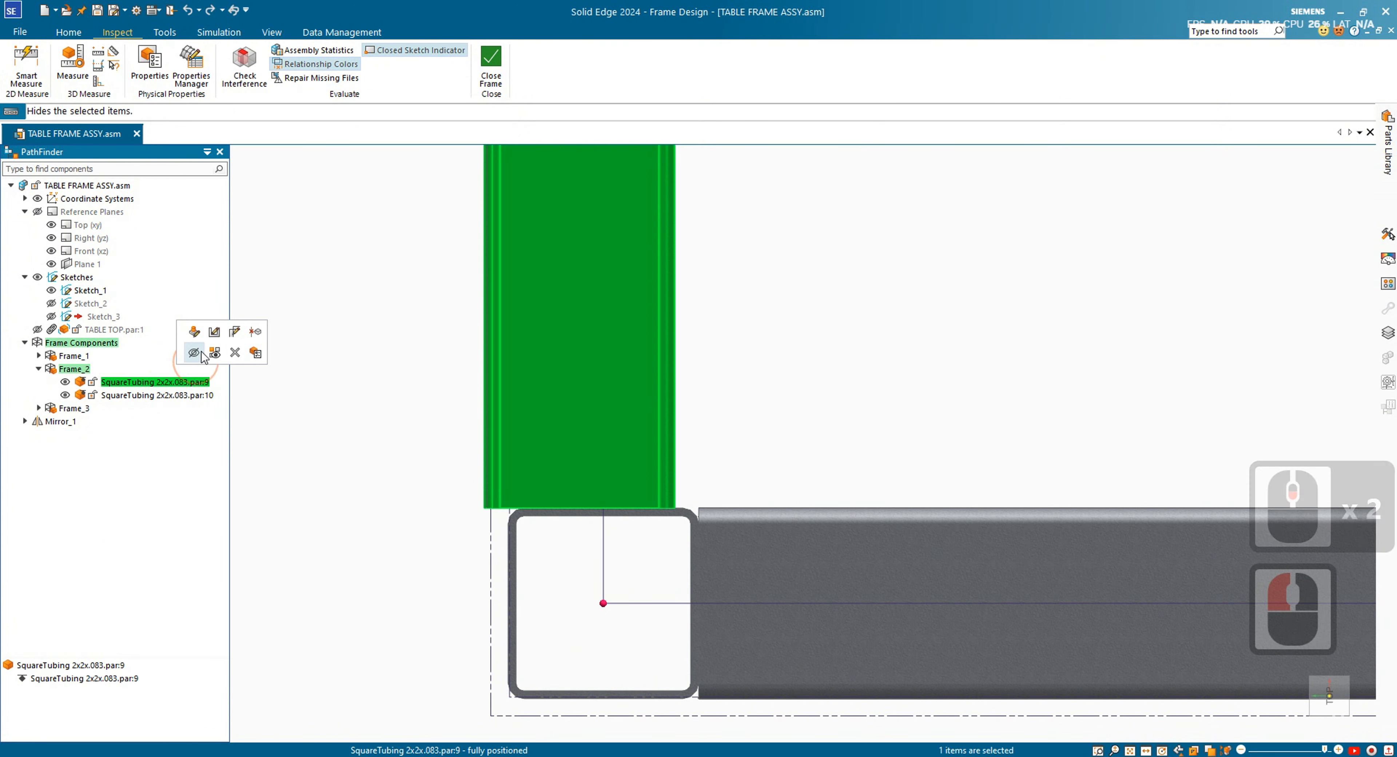
left_click(76, 371)
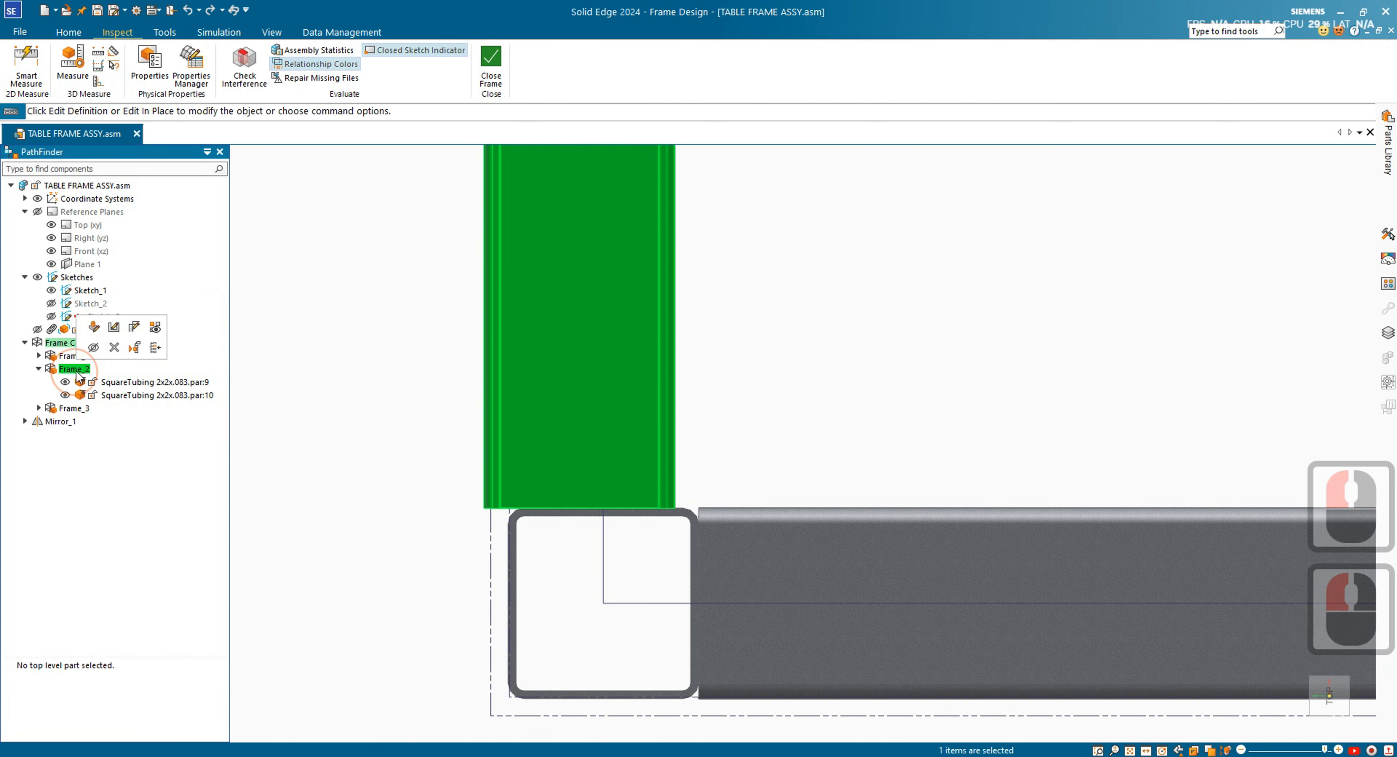
left_click(115, 331)
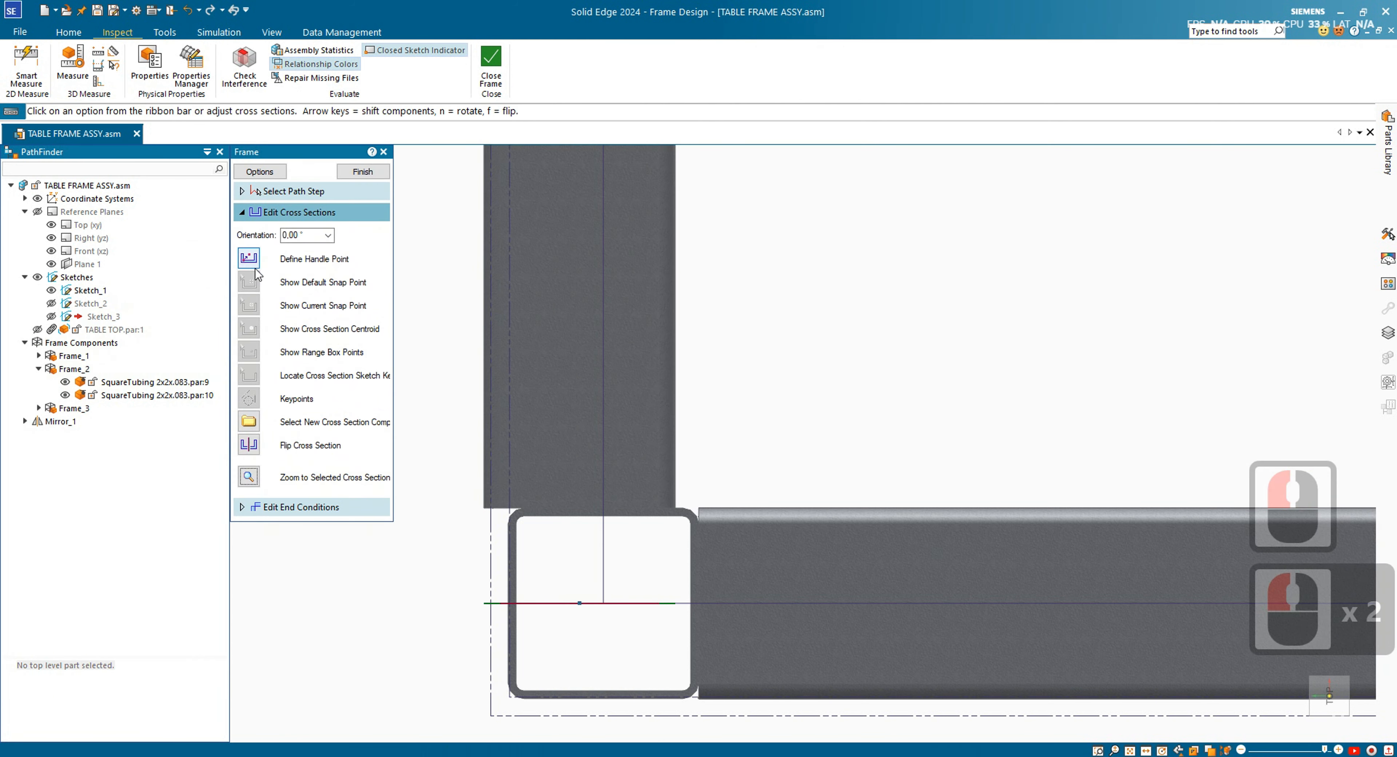
- Redefine the handle point of Frame_2's cross section at the tube's center using the Center Point keypoint filter, and finish the frame edit
left_click(251, 262)
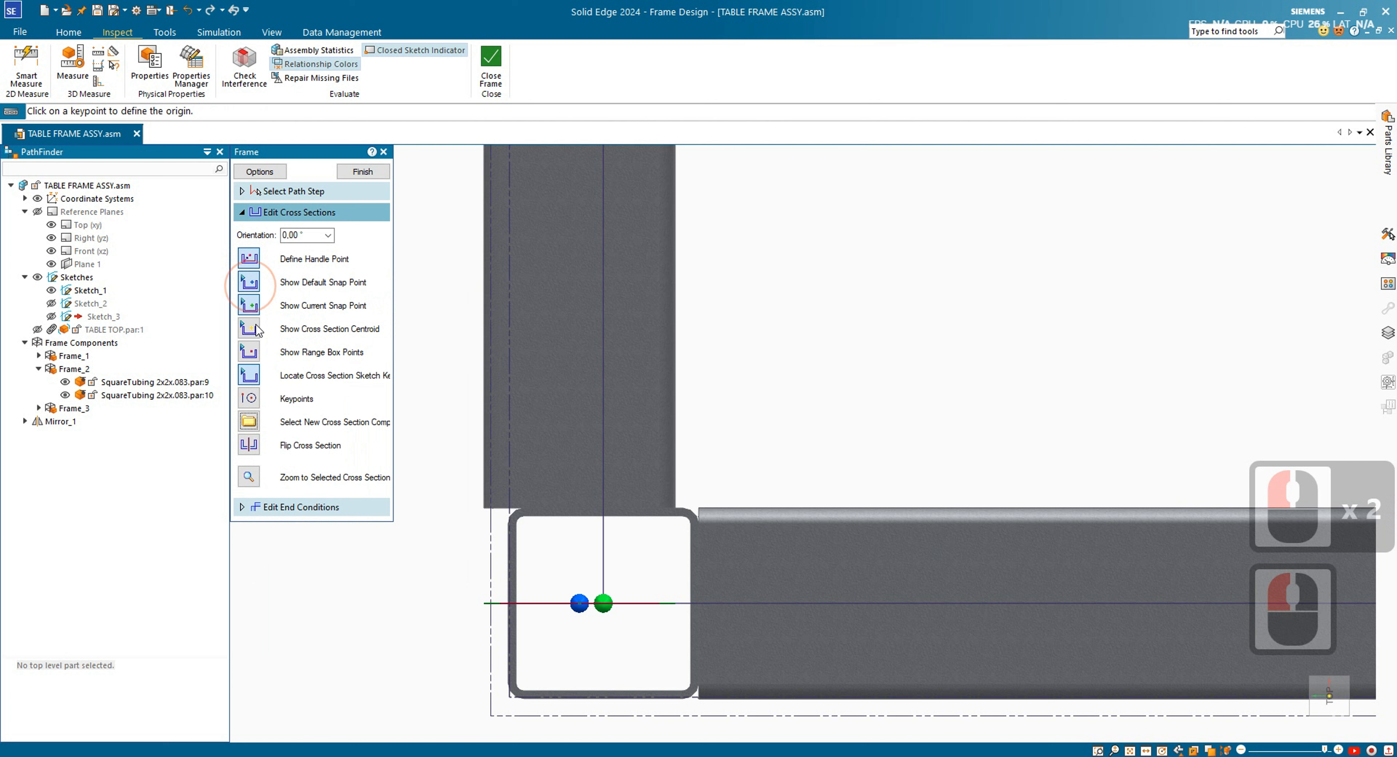
left_click(250, 399)
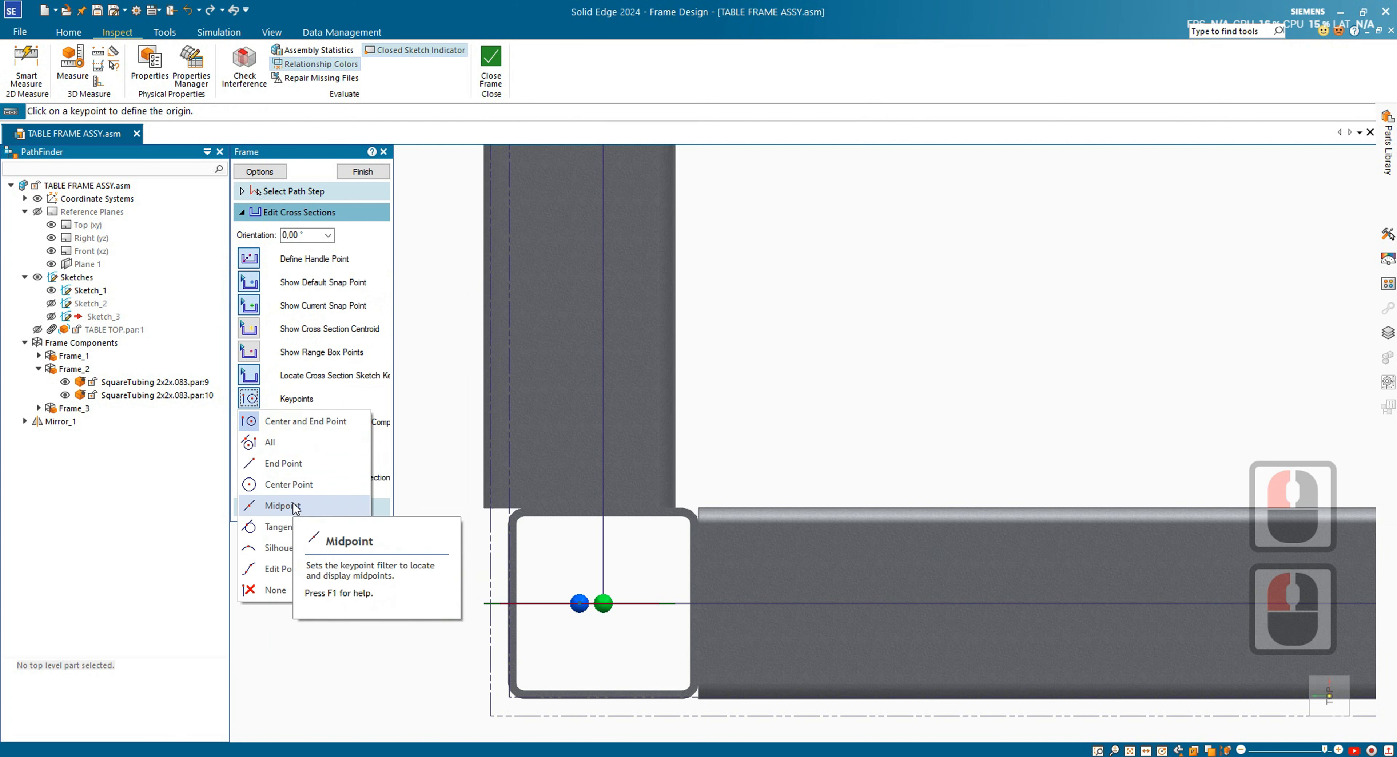
left_click(294, 482)
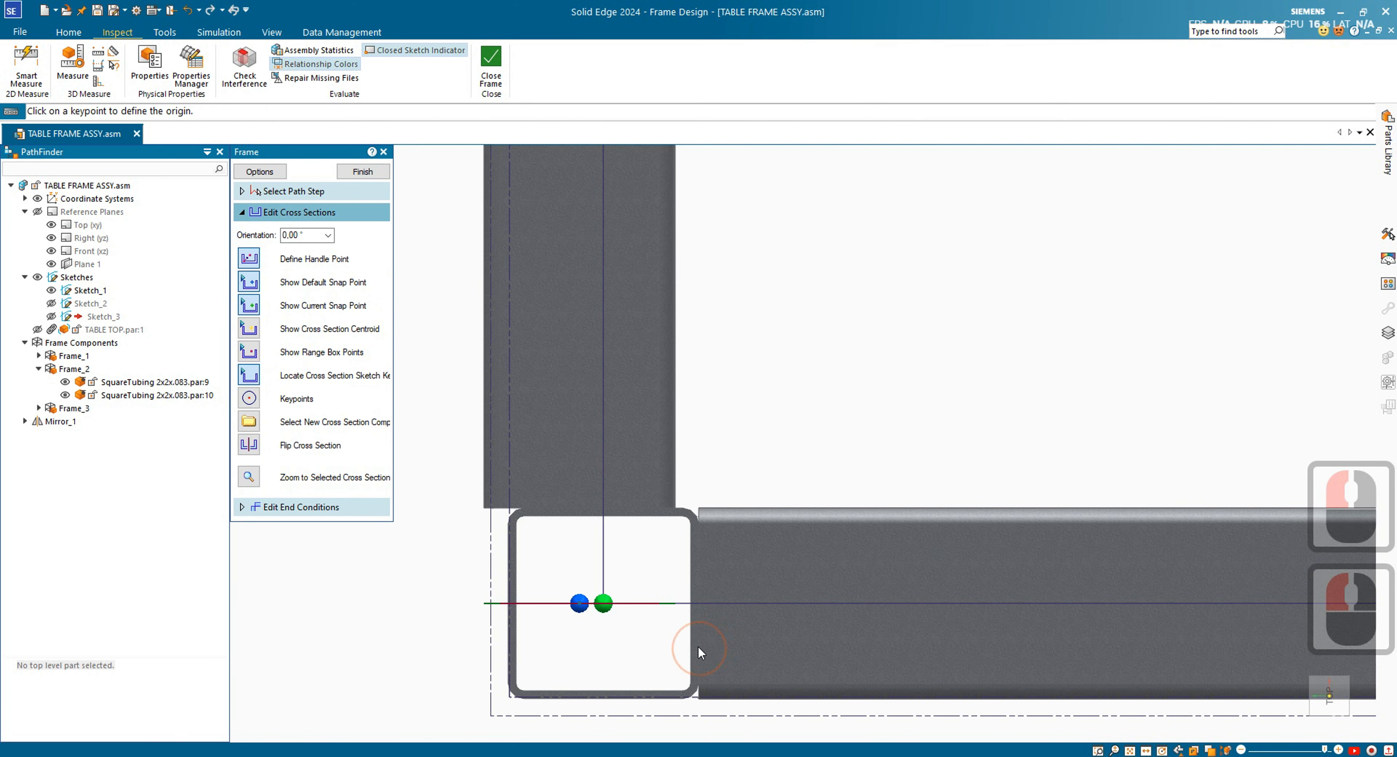
middle_click_drag(699, 652, 654, 637)
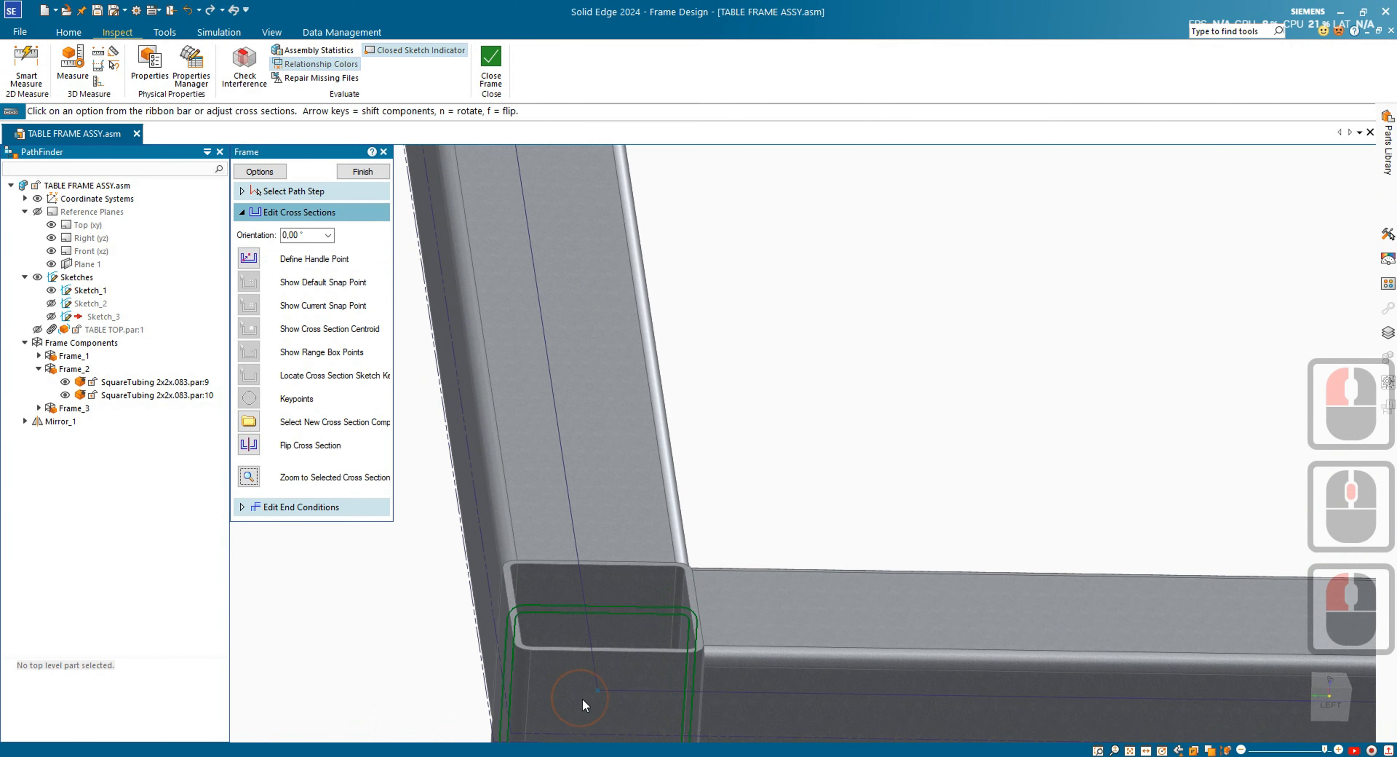
scroll(618, 510, "down", 12)
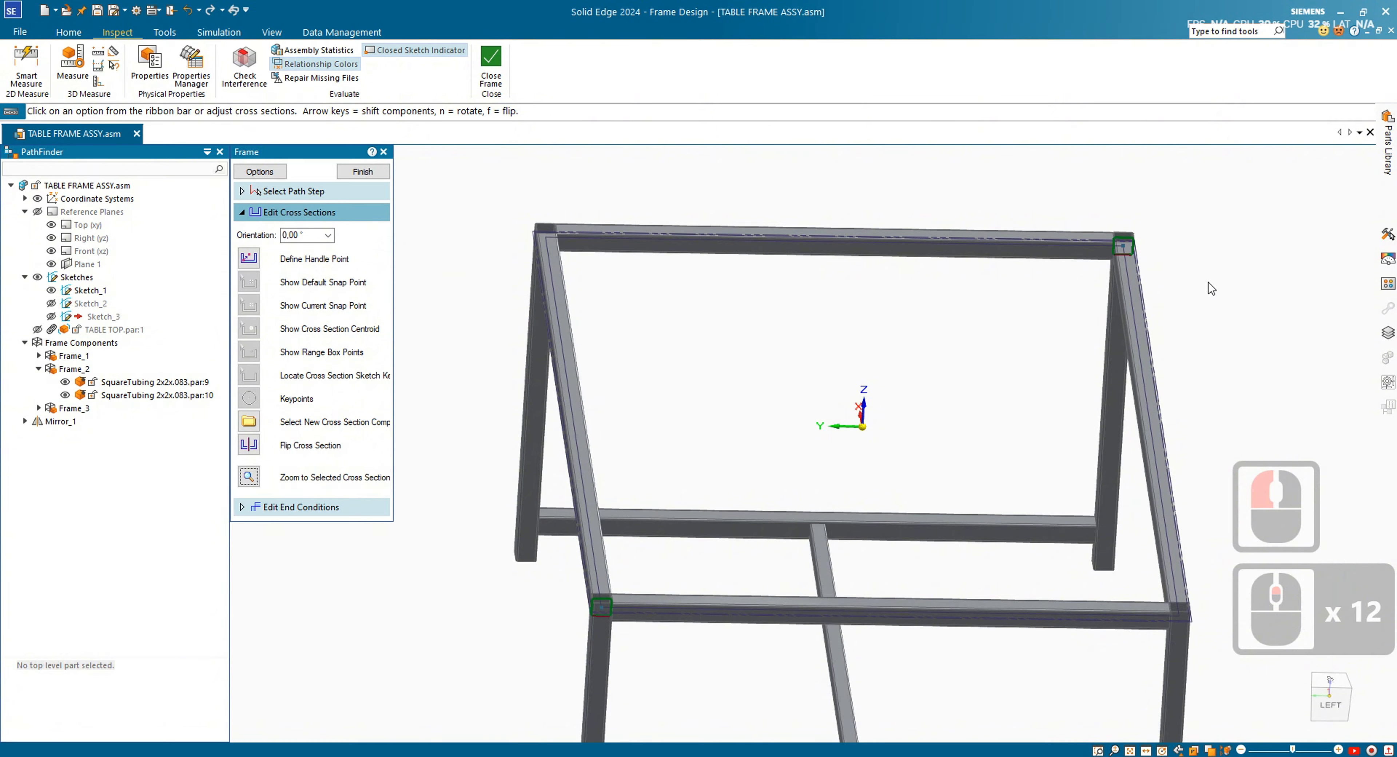
scroll(1088, 188, "up", 11)
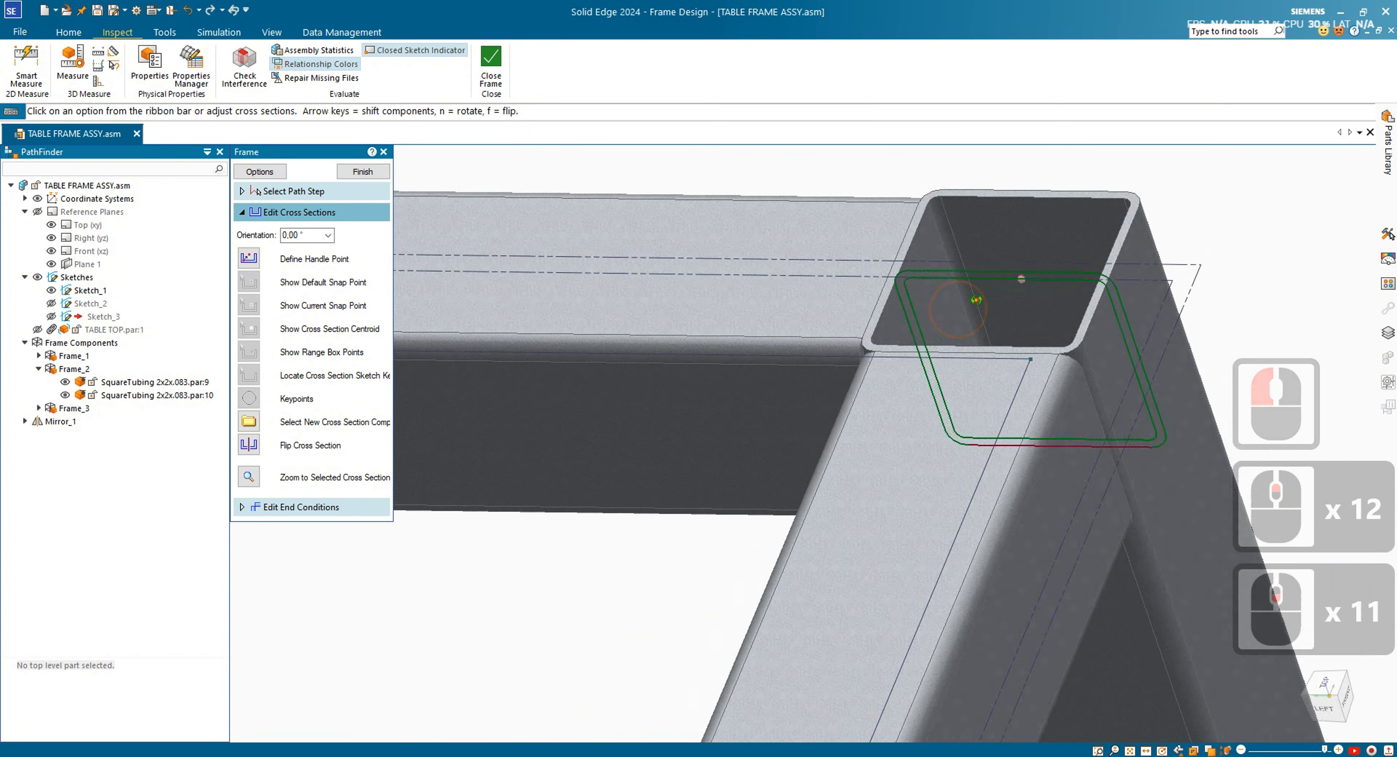
middle_click_drag(976, 300, 1024, 274)
left_click(363, 172)
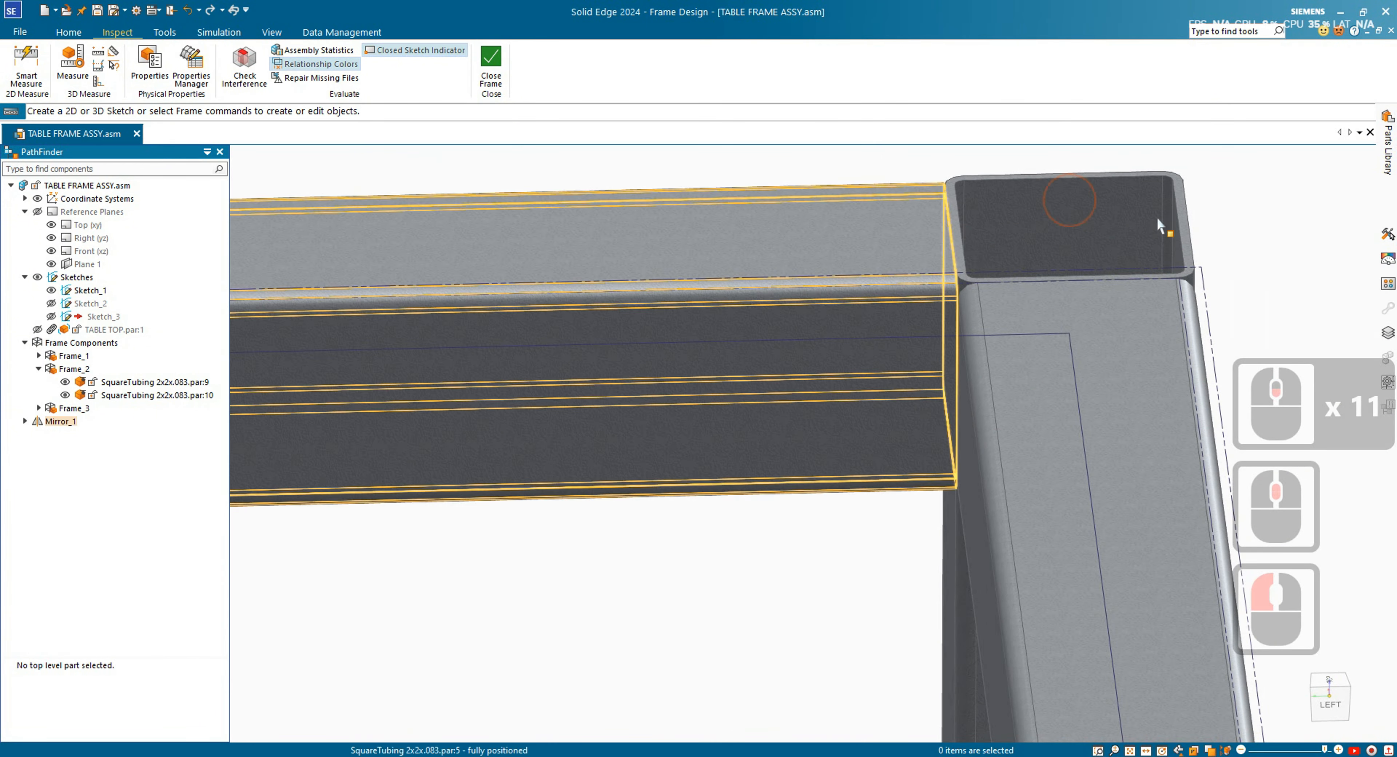
- Examine the frame's upper corners from several sides to check how the tubing meets and follows the sketch lines
scroll(973, 248, "down", 13)
middle_click_drag(859, 416, 804, 530)
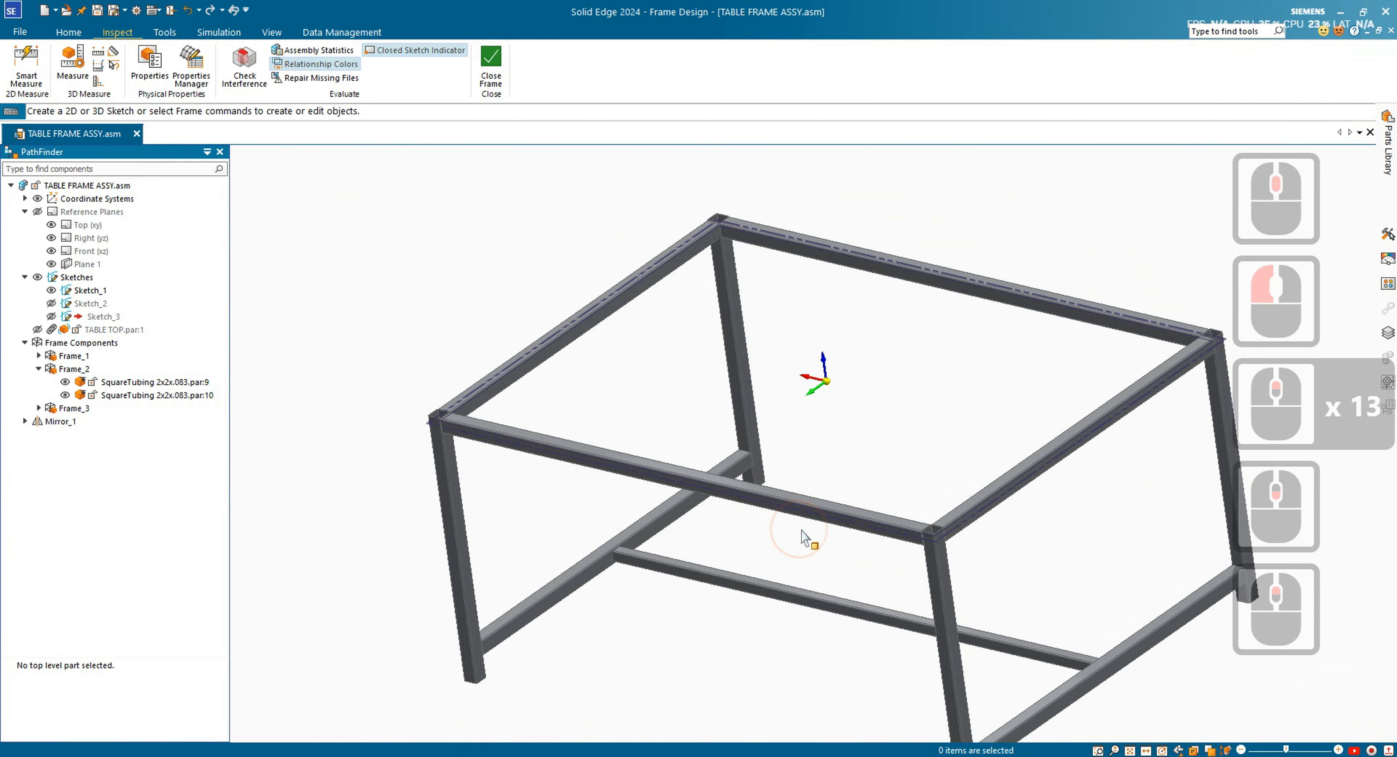
scroll(890, 528, "up", 9)
middle_click_drag(1064, 512, 1061, 555)
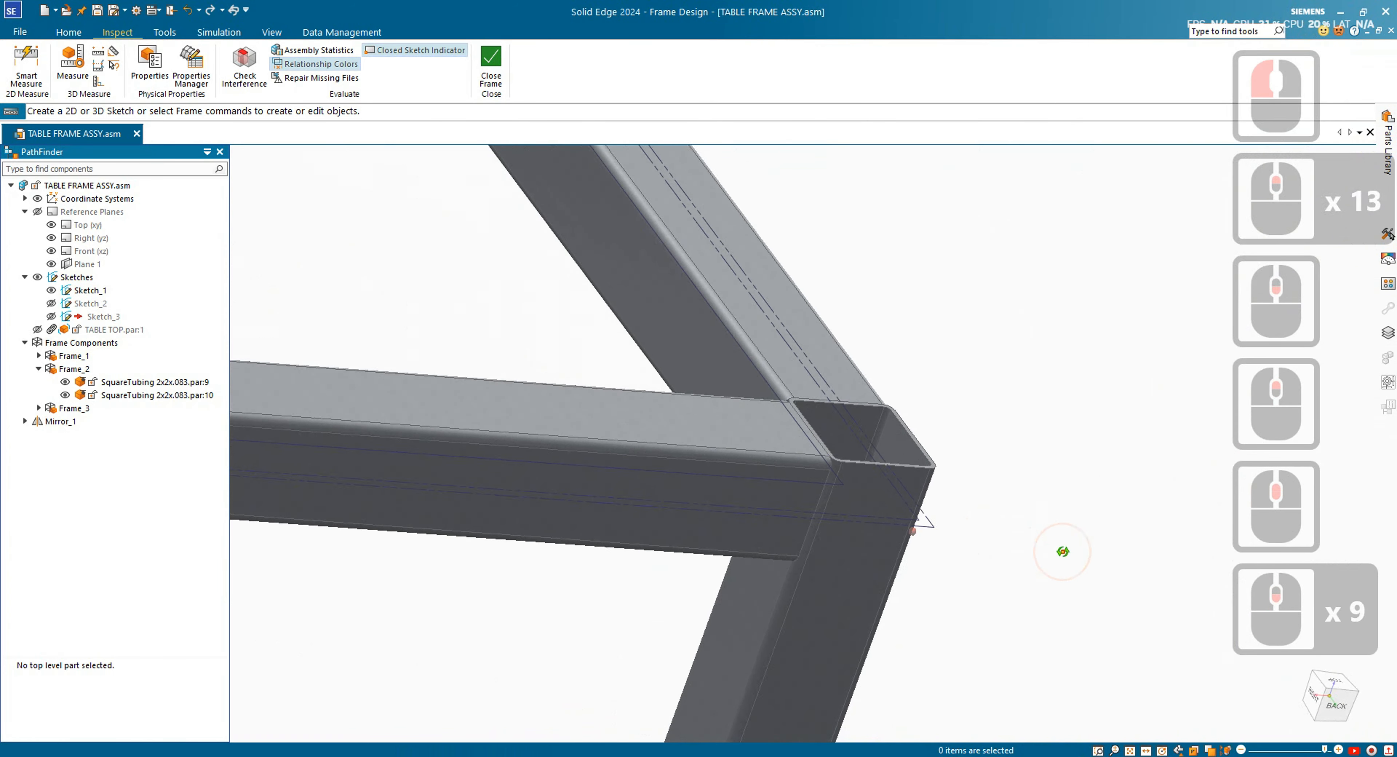
scroll(998, 492, "down", 10)
scroll(652, 433, "up", 4)
scroll(653, 433, "down", 4)
middle_click_drag(652, 433, 585, 432)
scroll(585, 432, "up", 9)
scroll(535, 239, "up", 8)
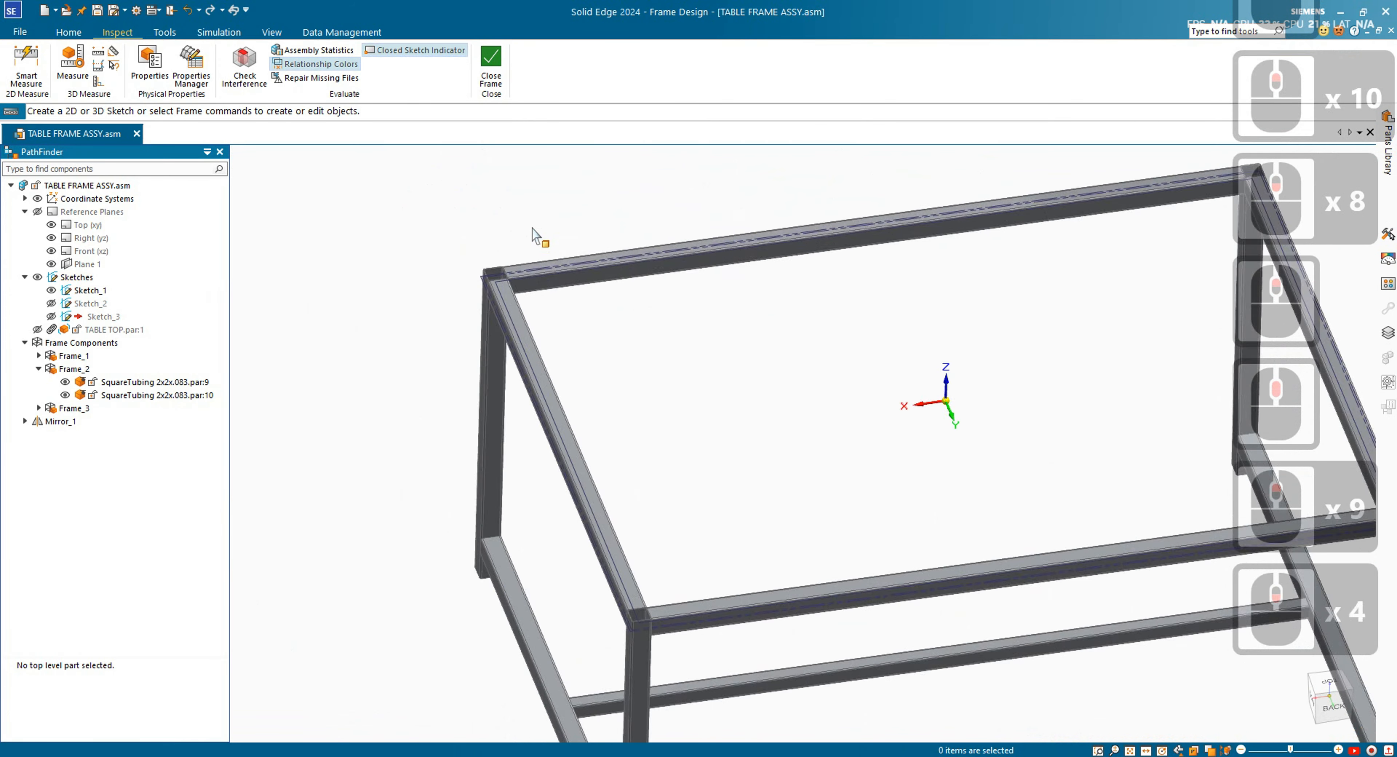
scroll(524, 268, "down", 6)
scroll(911, 232, "up", 2)
scroll(911, 233, "down", 2)
mouse_move(879, 239)
middle_mouse_down()
mouse_move(817, 269)
mouse_move(864, 237)
mouse_move(823, 332)
mouse_move(855, 317)
mouse_move(837, 299)
middle_mouse_up()
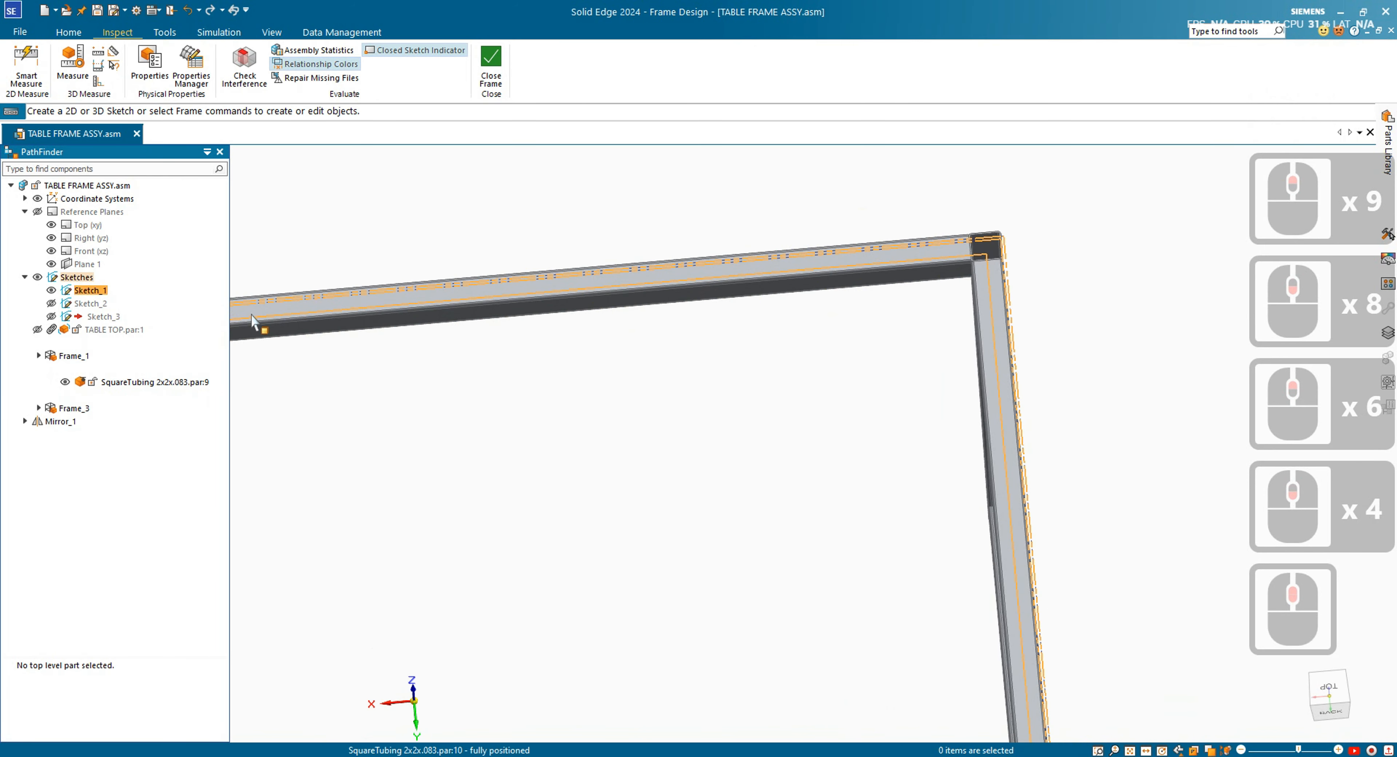
- Show the table top again and update the assembly
left_click(36, 329)
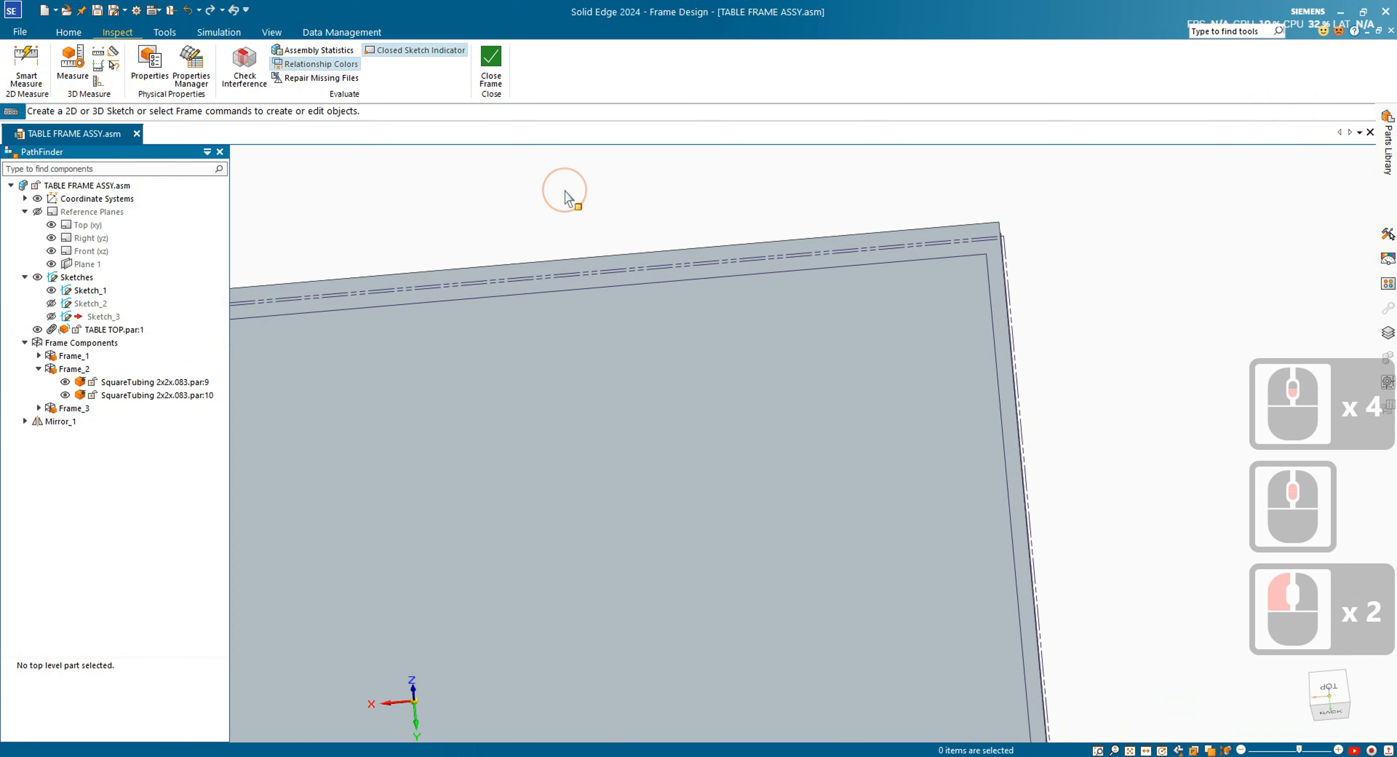
key("alt+u")
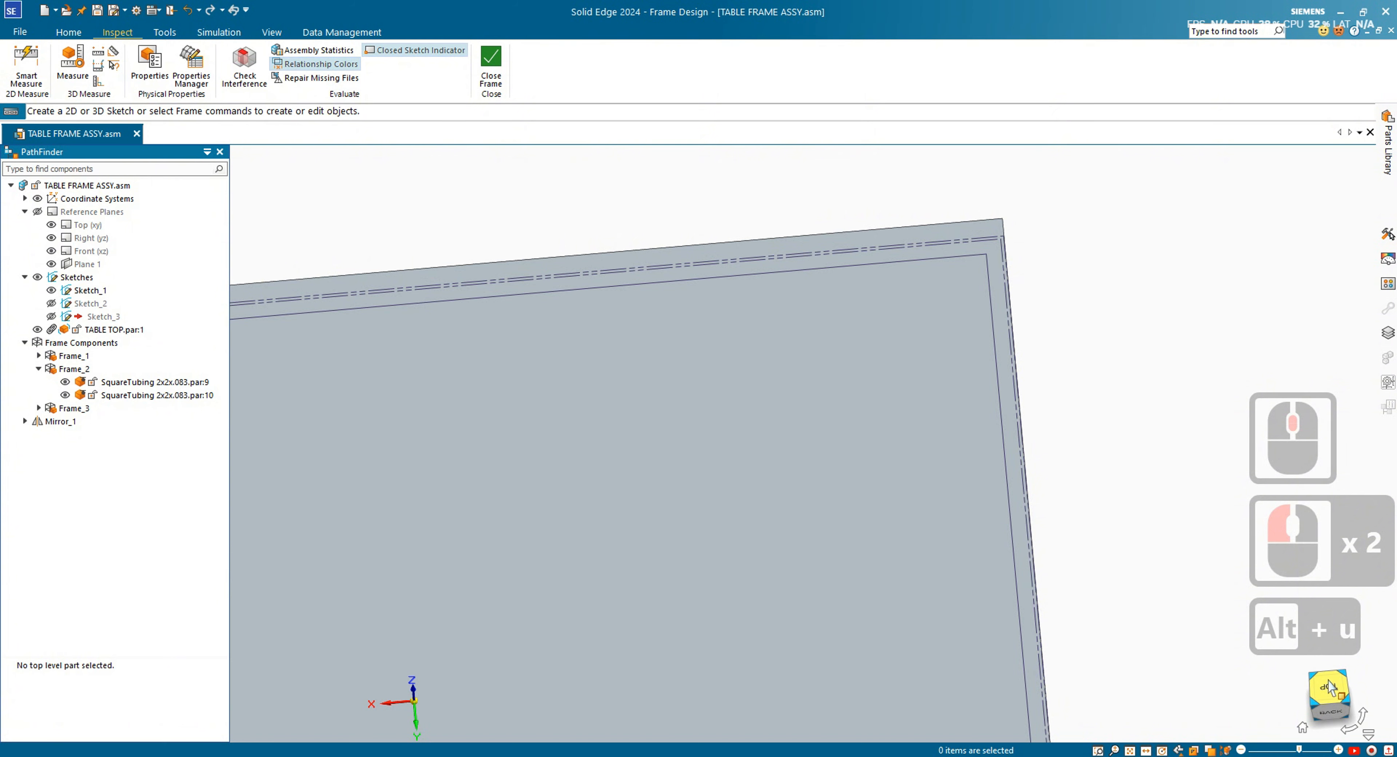
key("ctrl+t")
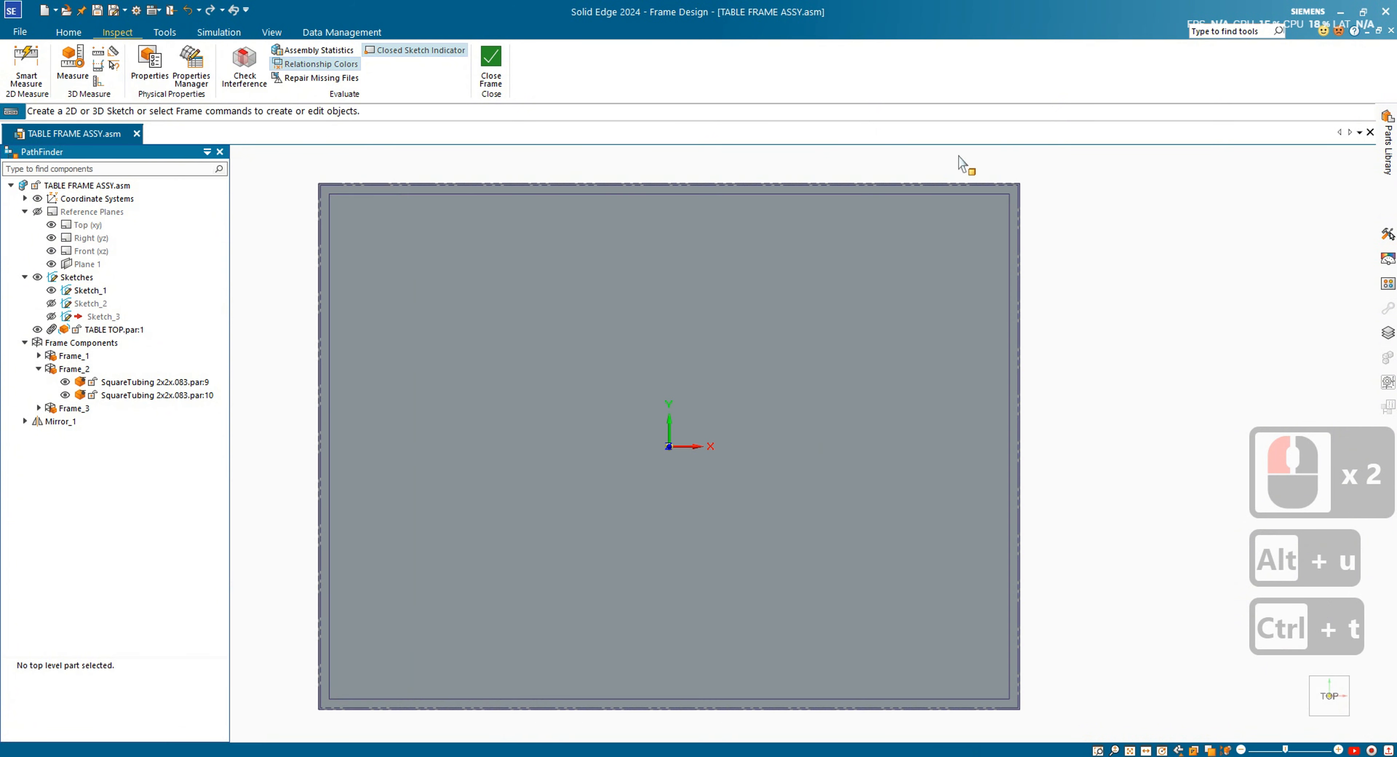
- Compare the tubing at the frame corners with the table top's edges in wireframe from above, and restore the shaded display
scroll(1034, 210, "down", 12)
scroll(1041, 206, "down", 1, "alt")
key("alt+s")
key("alt+w")
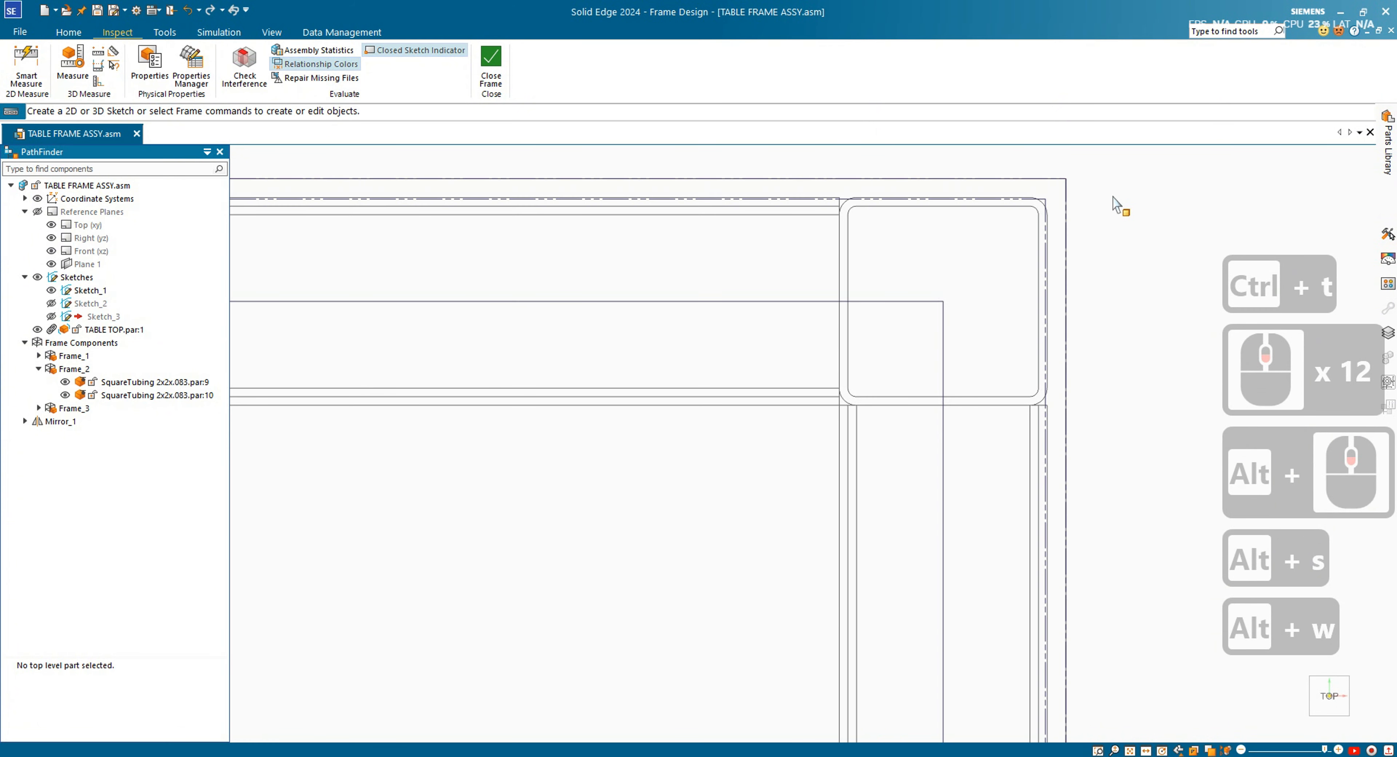
scroll(1117, 204, "up", 11)
scroll(428, 214, "down", 9)
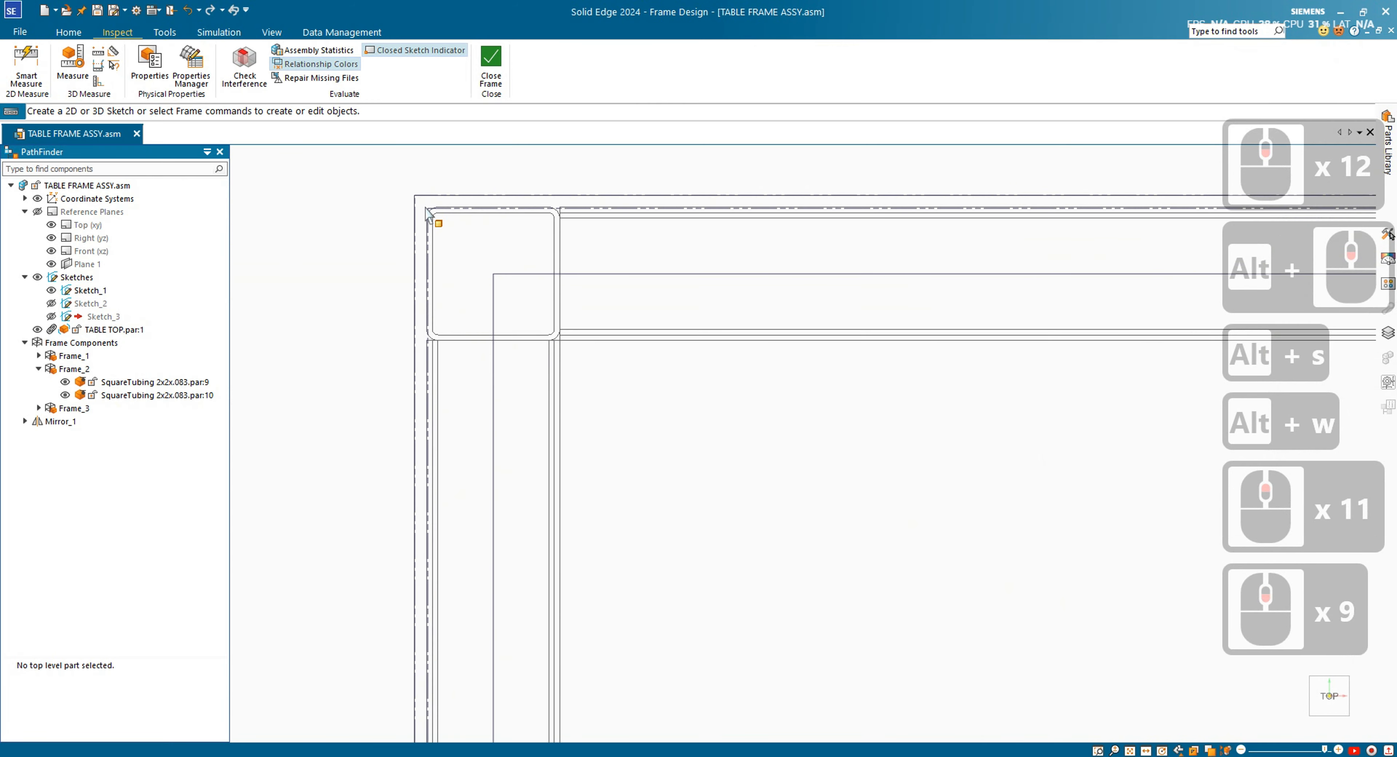
scroll(442, 218, "up", 13)
scroll(473, 595, "down", 7)
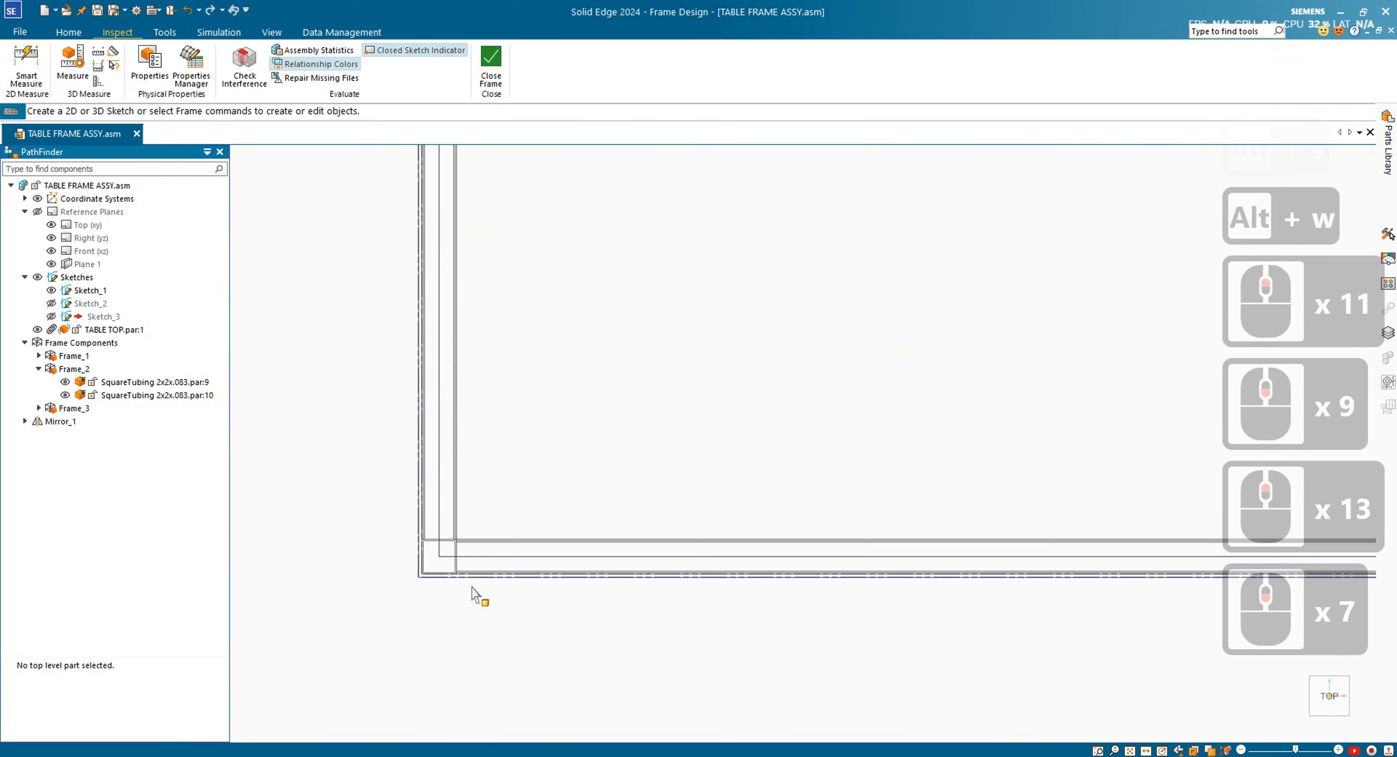
scroll(472, 586, "down", 1)
key("alt+s")
middle_click_drag(467, 502, 457, 362)
scroll(458, 362, "up", 7)
middle_click_drag(543, 586, 515, 589)
key("Escape")
- Edit the definition of Sketch_3 and base its plane parallel to the top face of the lower end crossbar
left_click(103, 317)
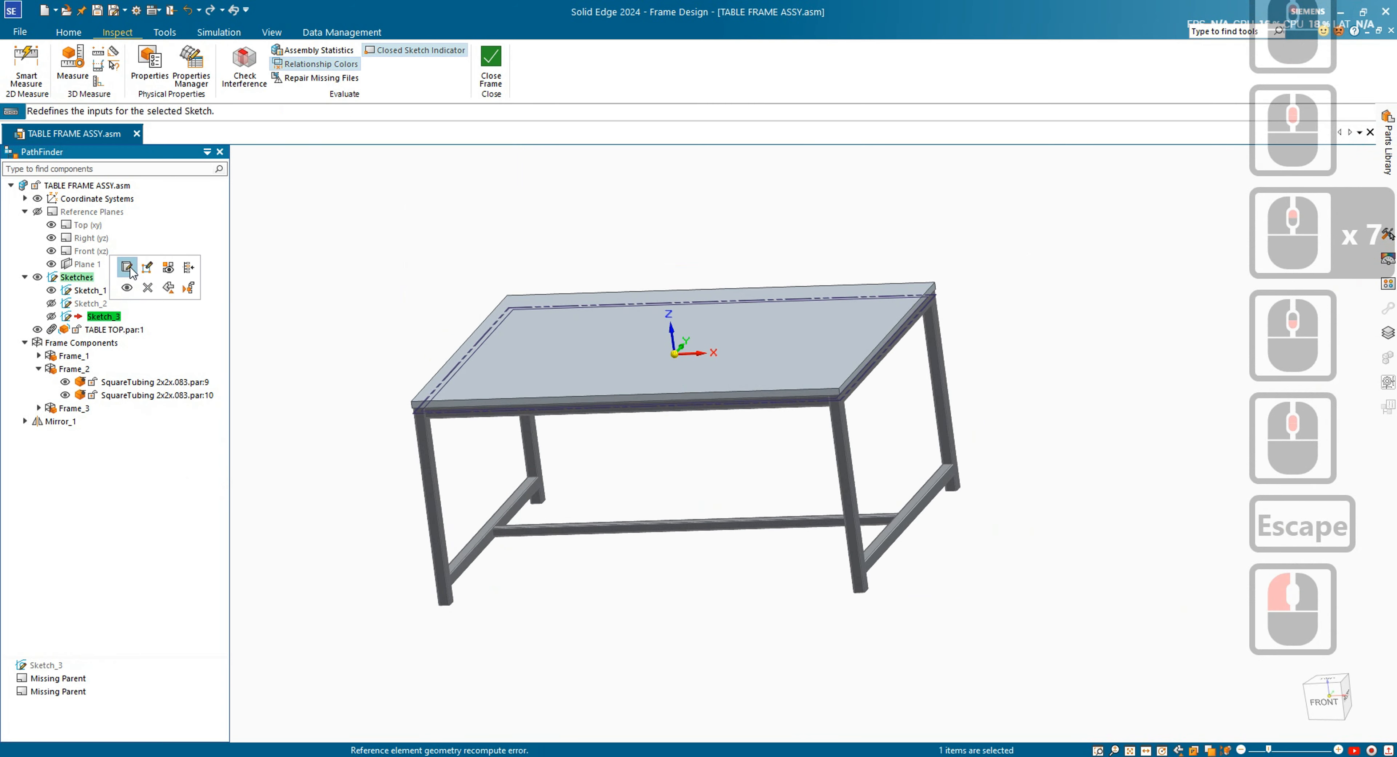
left_click(127, 268)
left_click(271, 192)
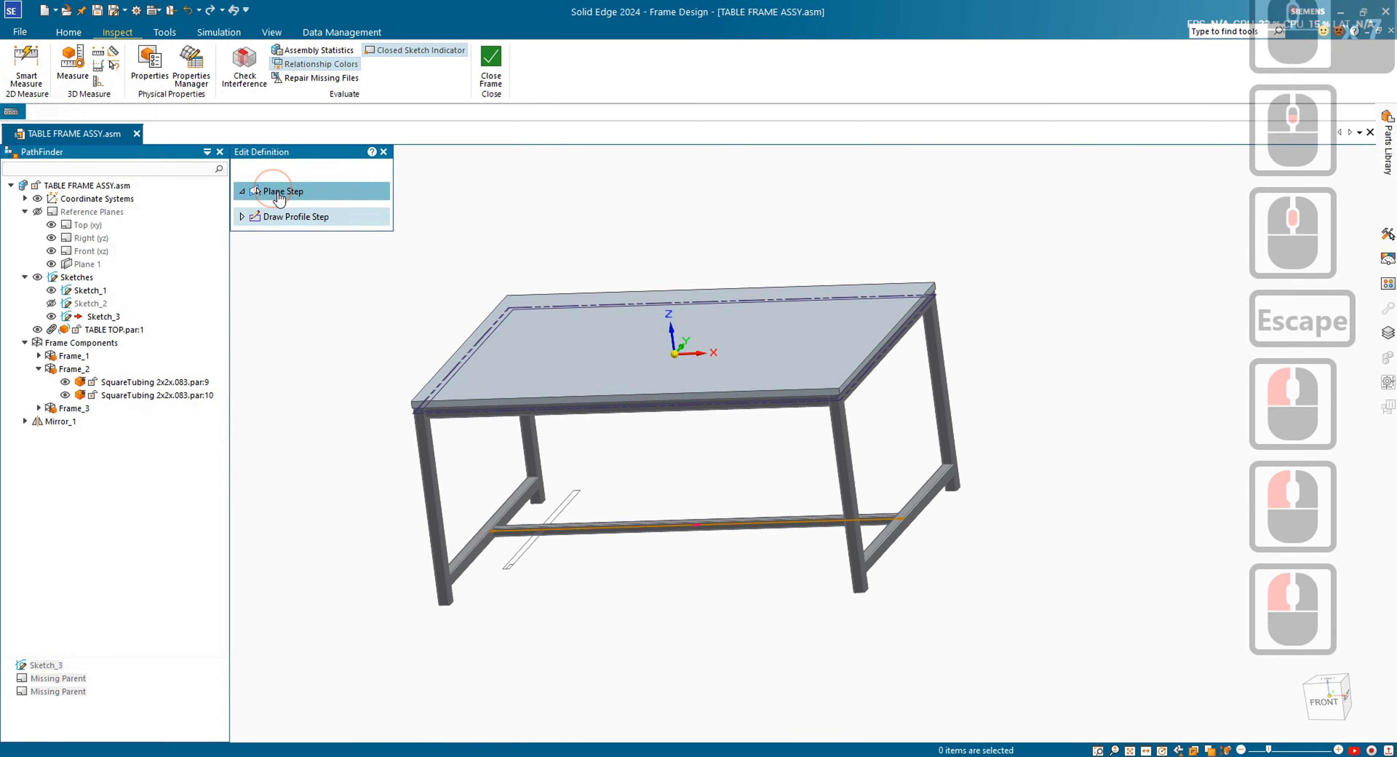
left_click(324, 216)
scroll(485, 556, "up", 4)
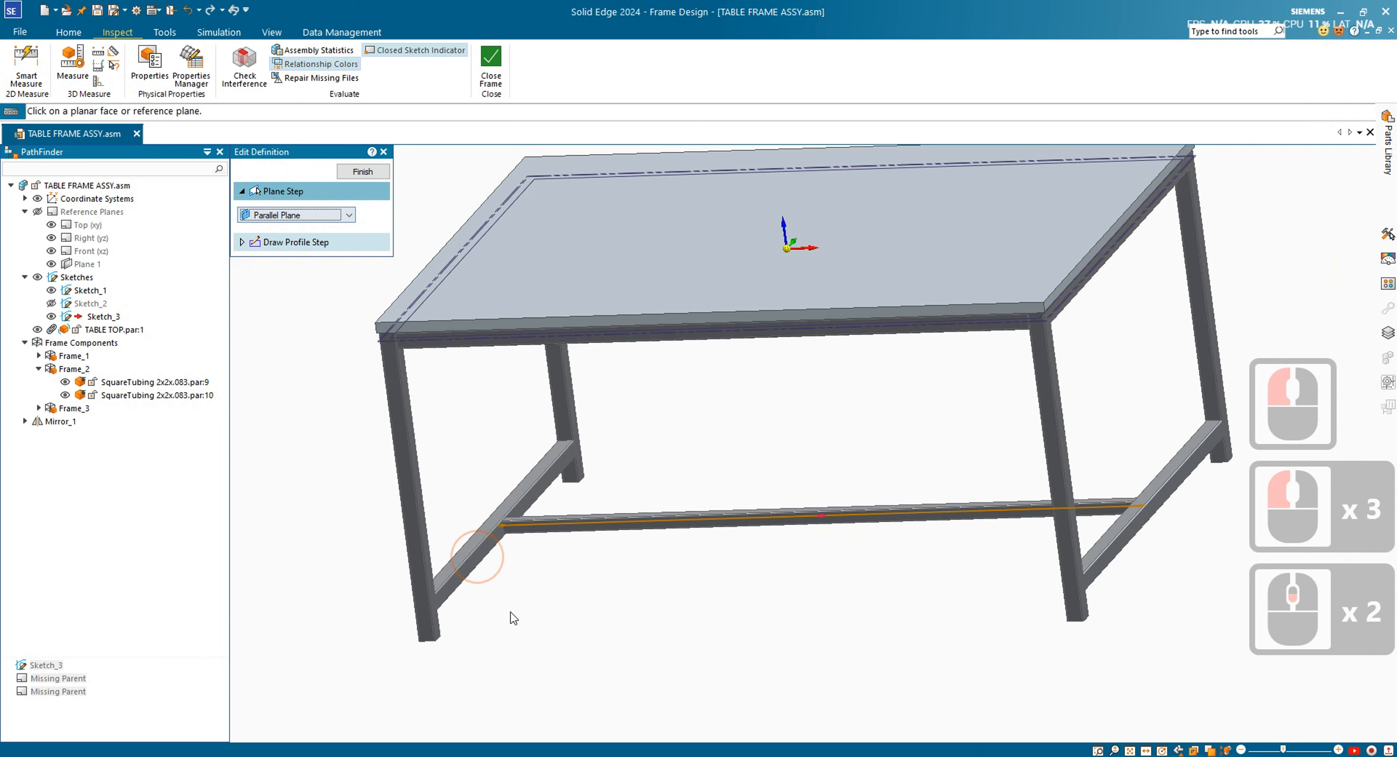
left_click(472, 467)
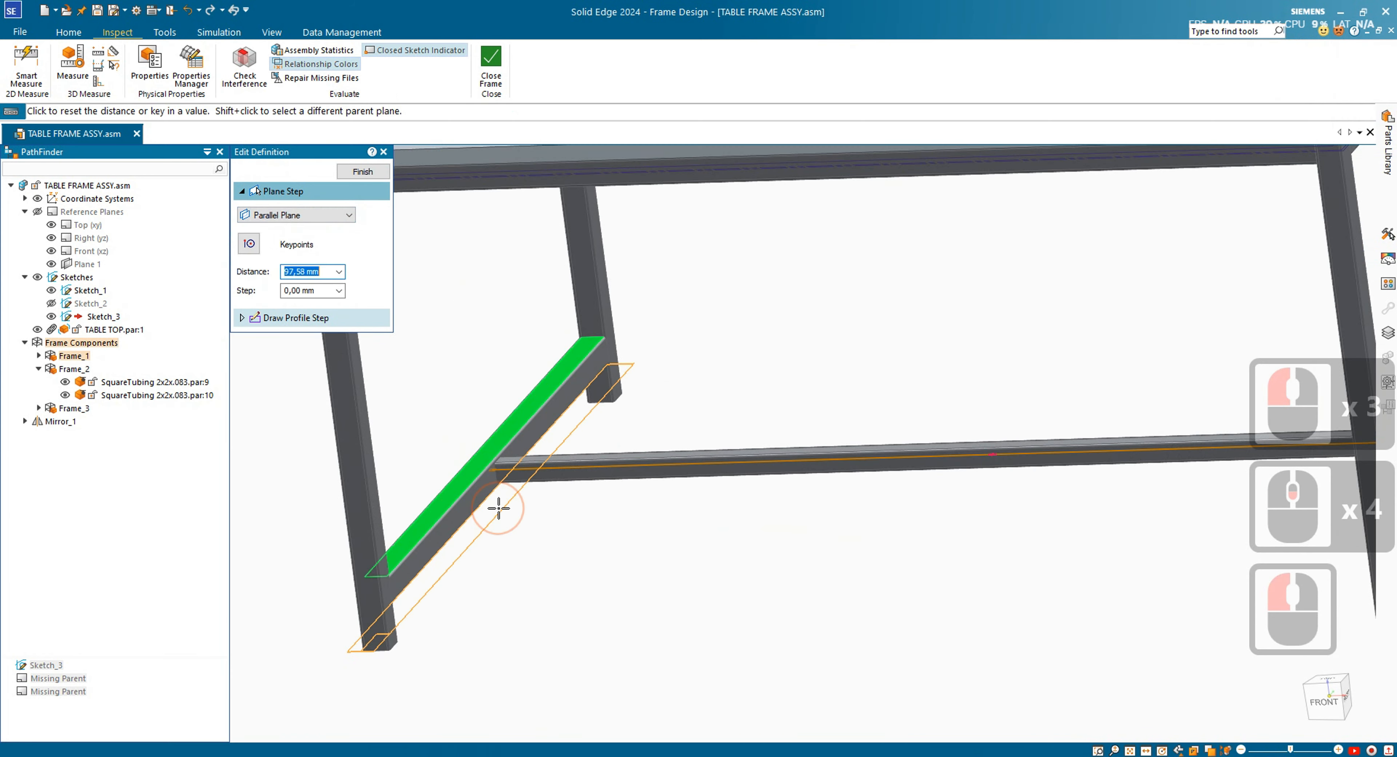
- Place the Sketch_3 plane at the midpoint of the crossbar's side, 25.40 mm from its top face, and finish the definition
scroll(499, 499, "up", 6)
scroll(483, 461, "up", 3)
scroll(476, 375, "down", 1)
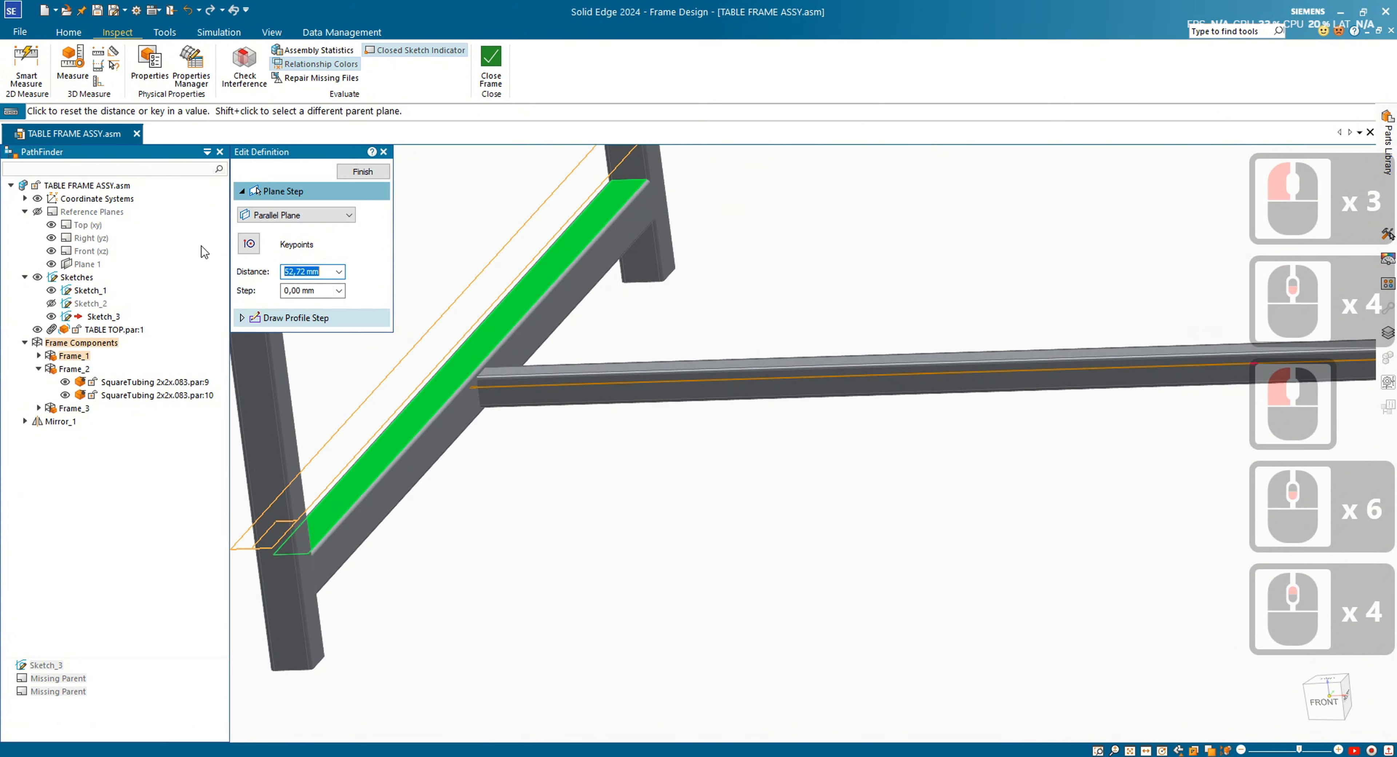
left_click(248, 245)
left_click(285, 328)
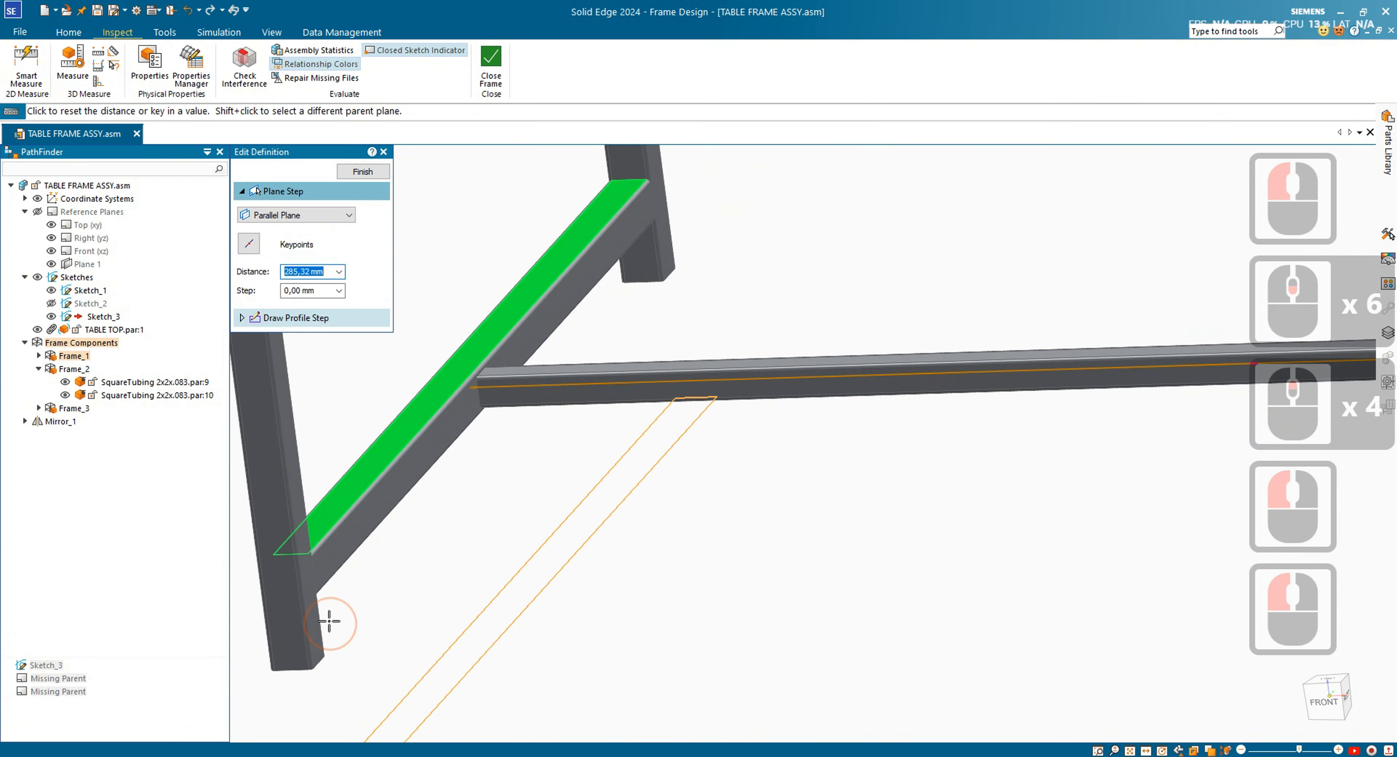
scroll(298, 489, "up", 8)
scroll(299, 489, "up", 2)
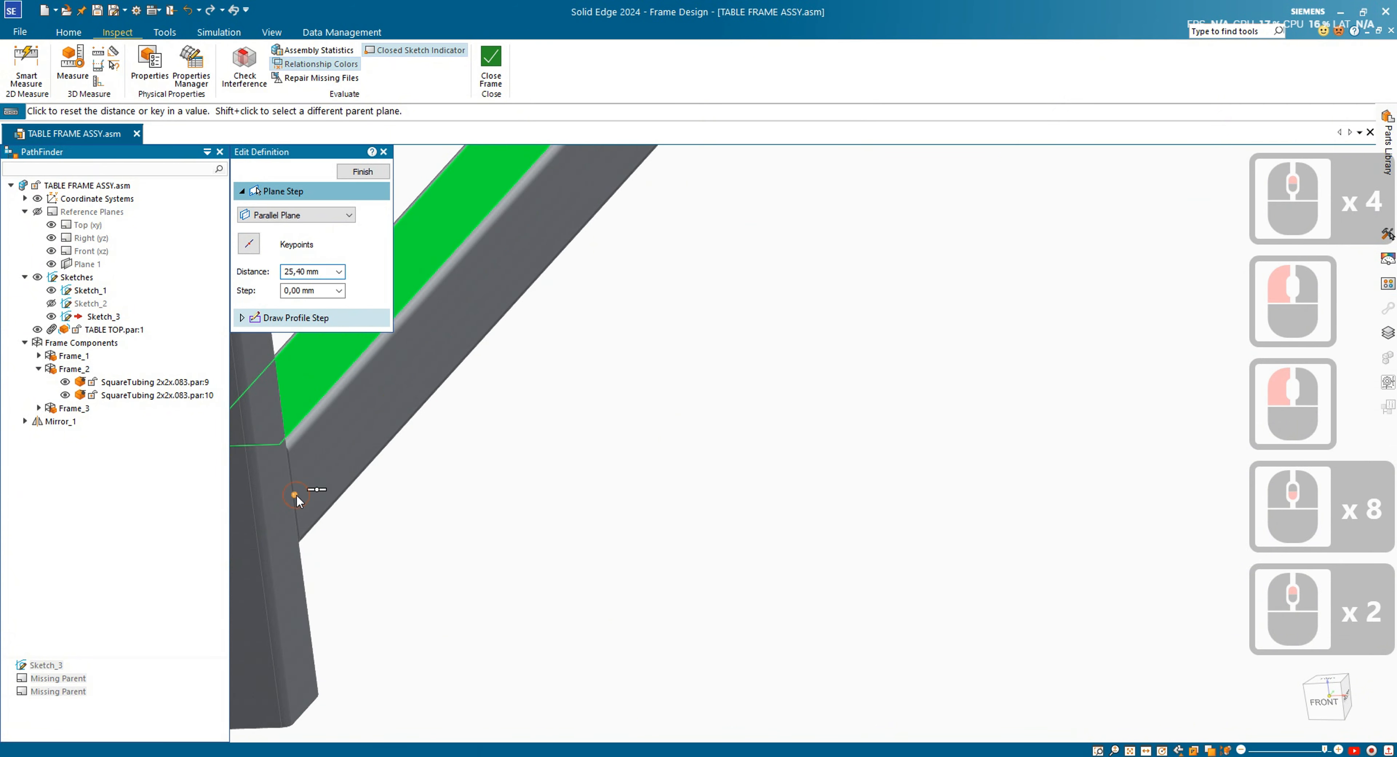
left_click(295, 494)
scroll(516, 492, "up", 3)
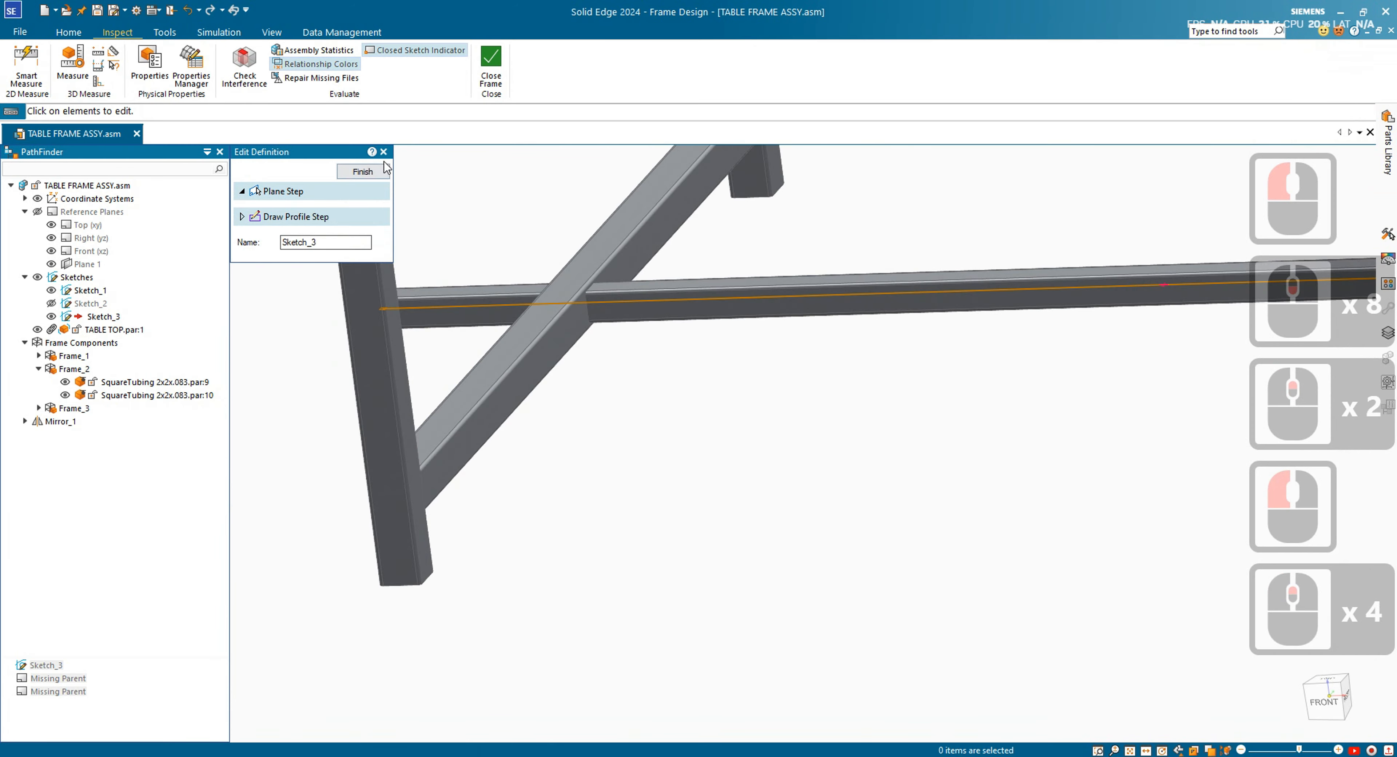
left_click(374, 171)
key("Escape")
- Edit the Sketch_3 profile and delete the relationship at the protruding end of the stretcher line
left_click(108, 316)
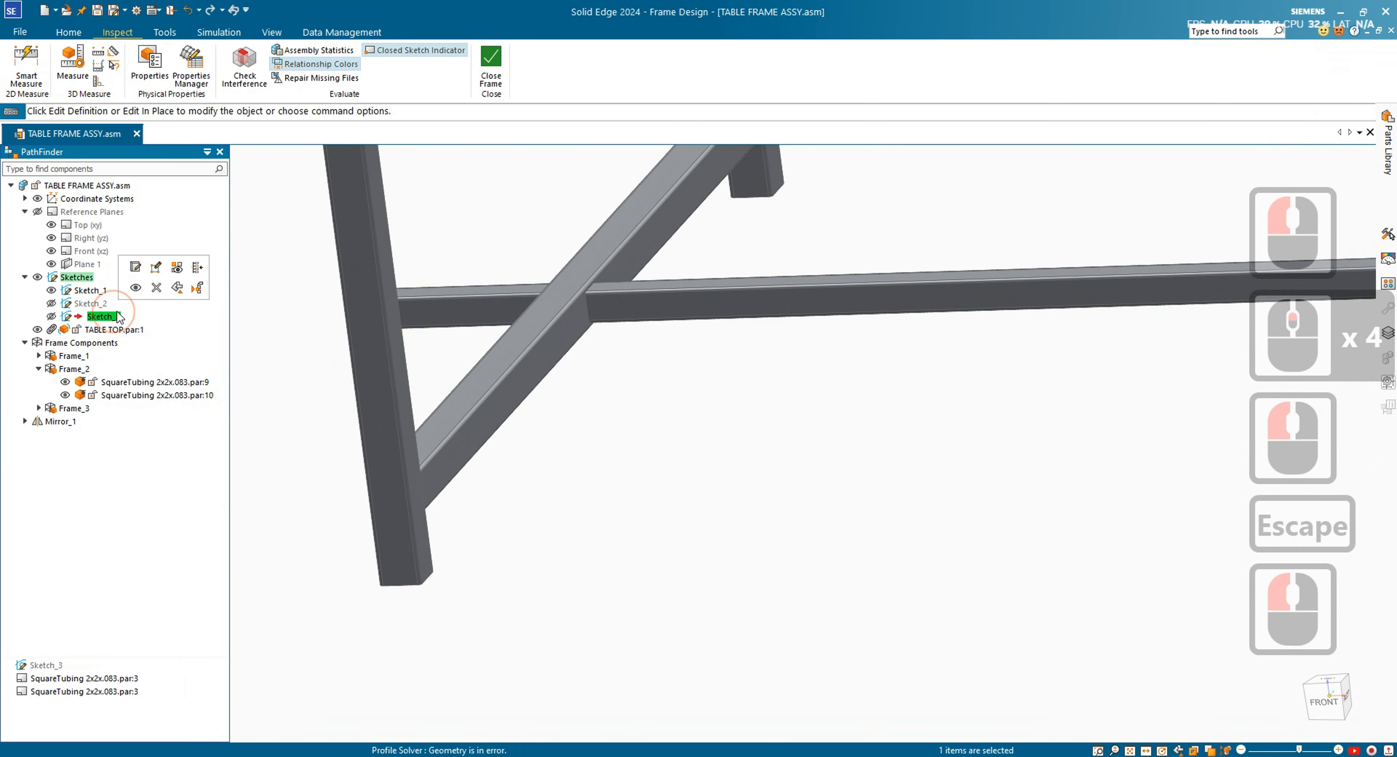
left_click(157, 269)
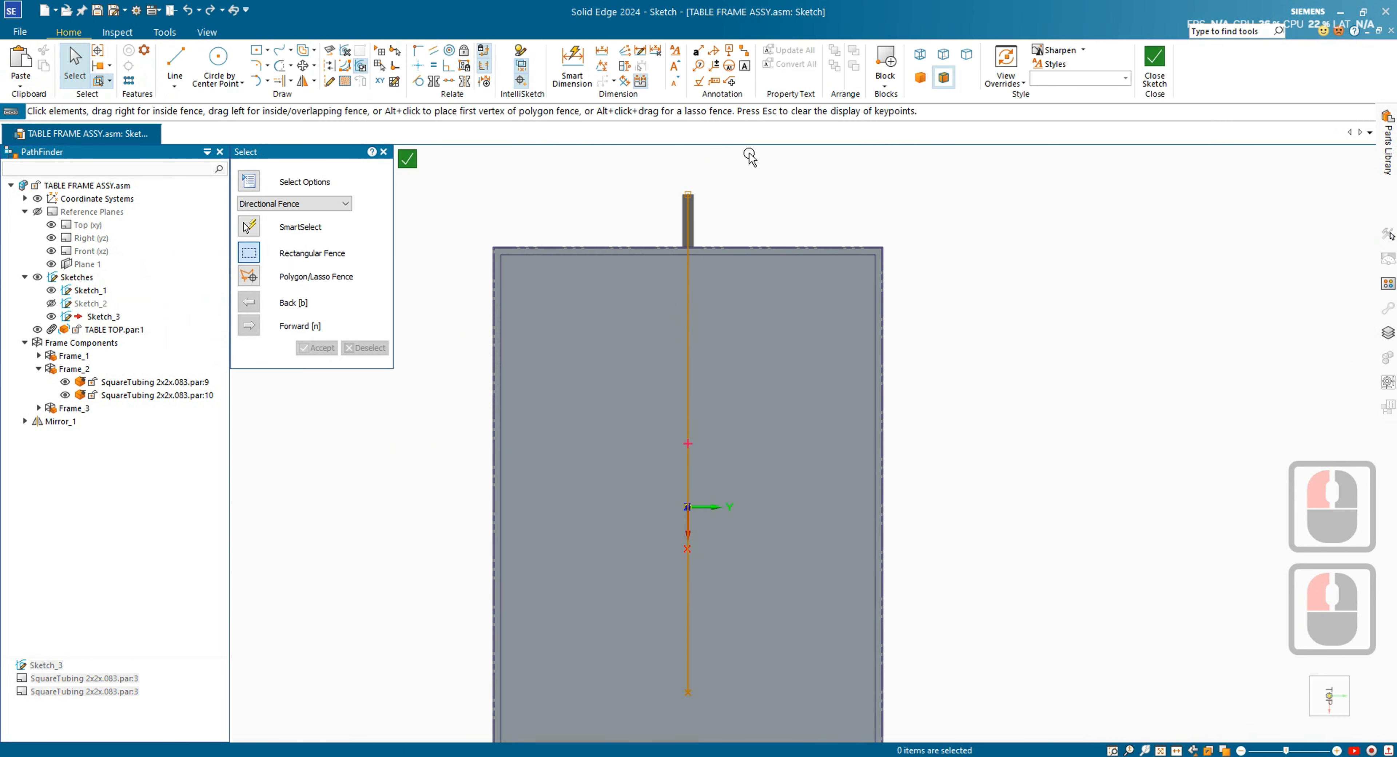
scroll(710, 208, "down", 4)
scroll(710, 208, "down", 5)
left_click(666, 209)
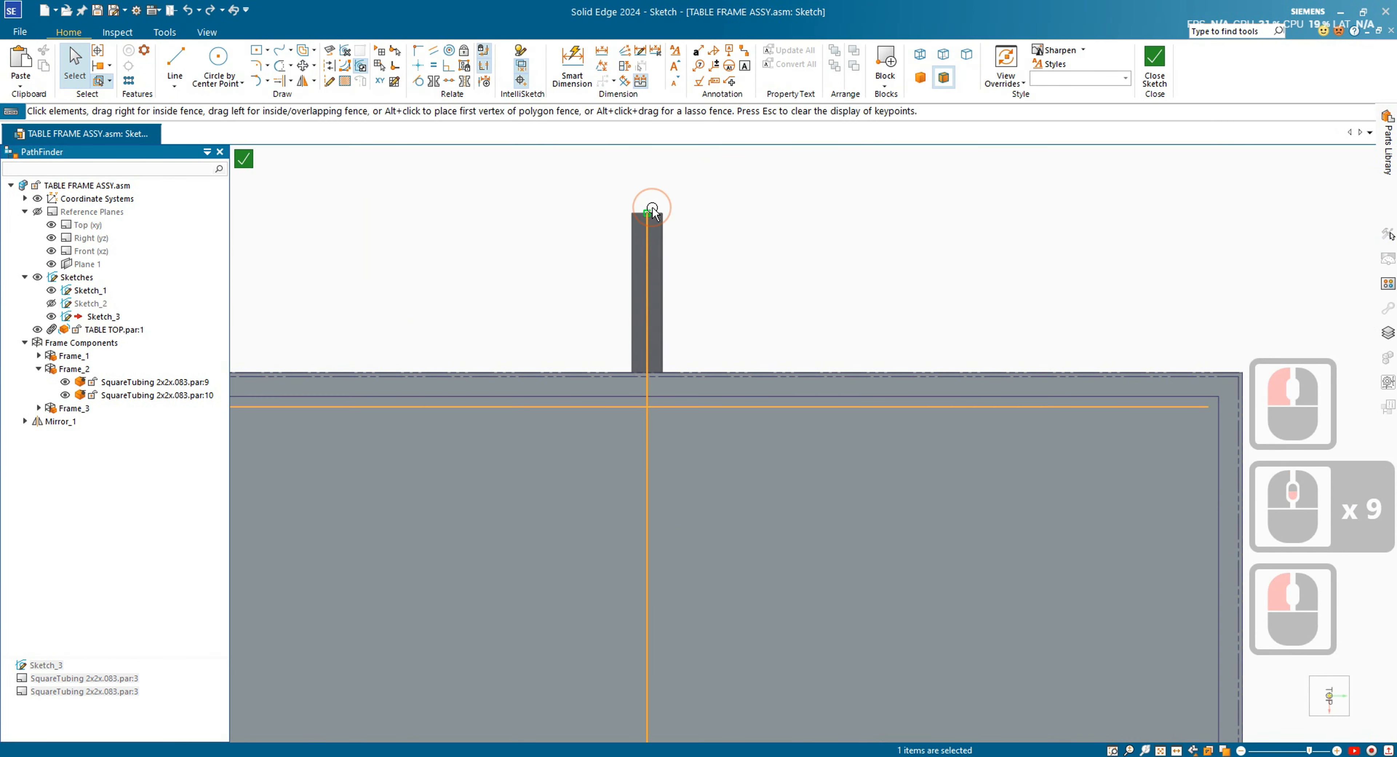
key("Delete")
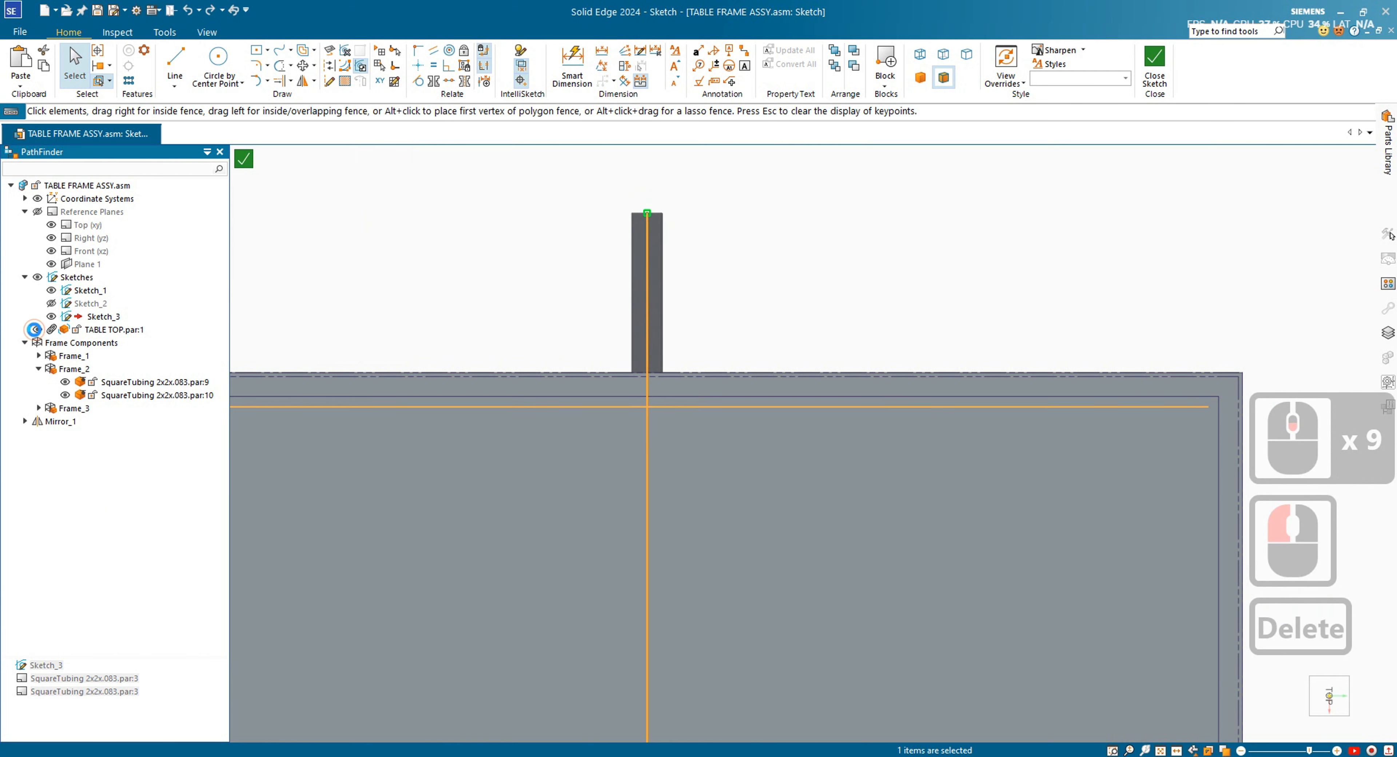
- Hide the table top and try to connect the stretcher line's protruding end to the inner edge of the upper crossbar
left_click(34, 329)
left_click(418, 51)
scroll(648, 201, "down", 3)
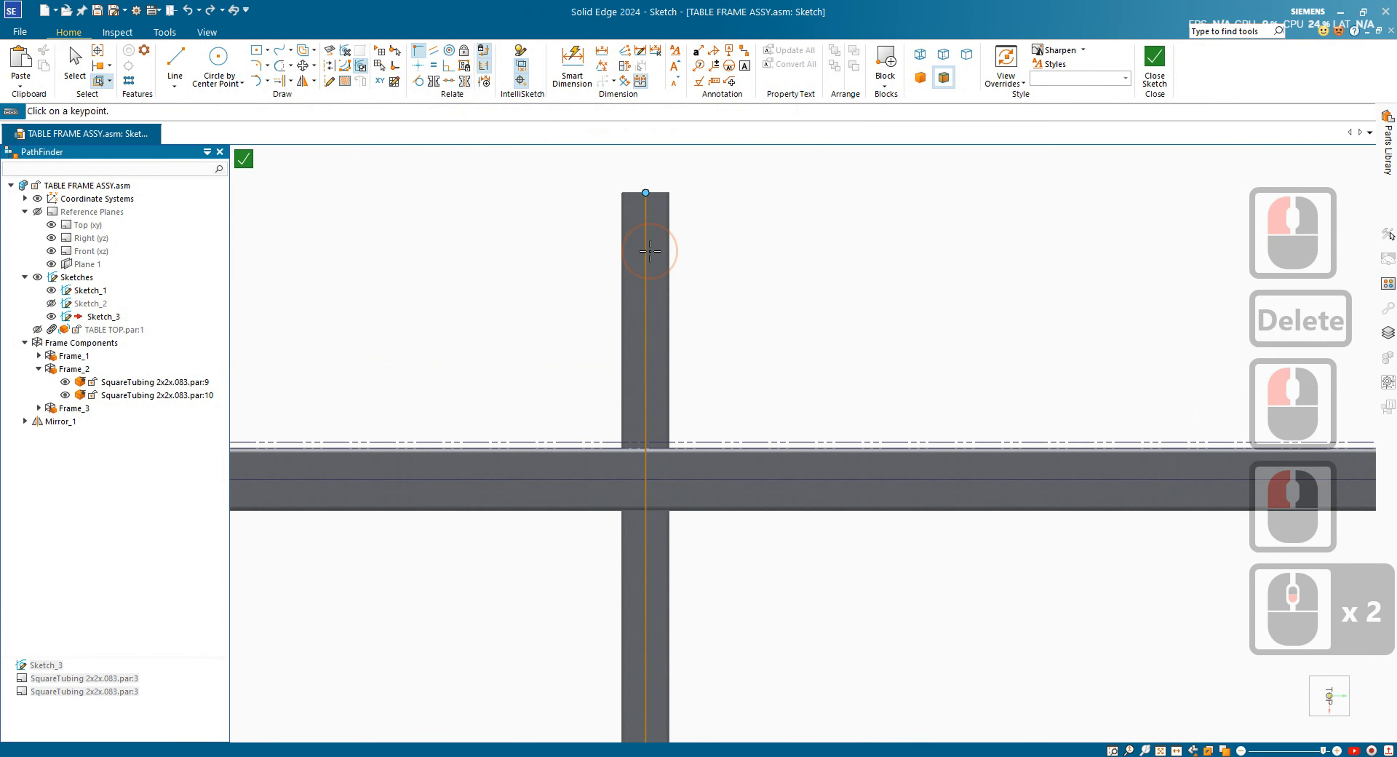
left_click(647, 204)
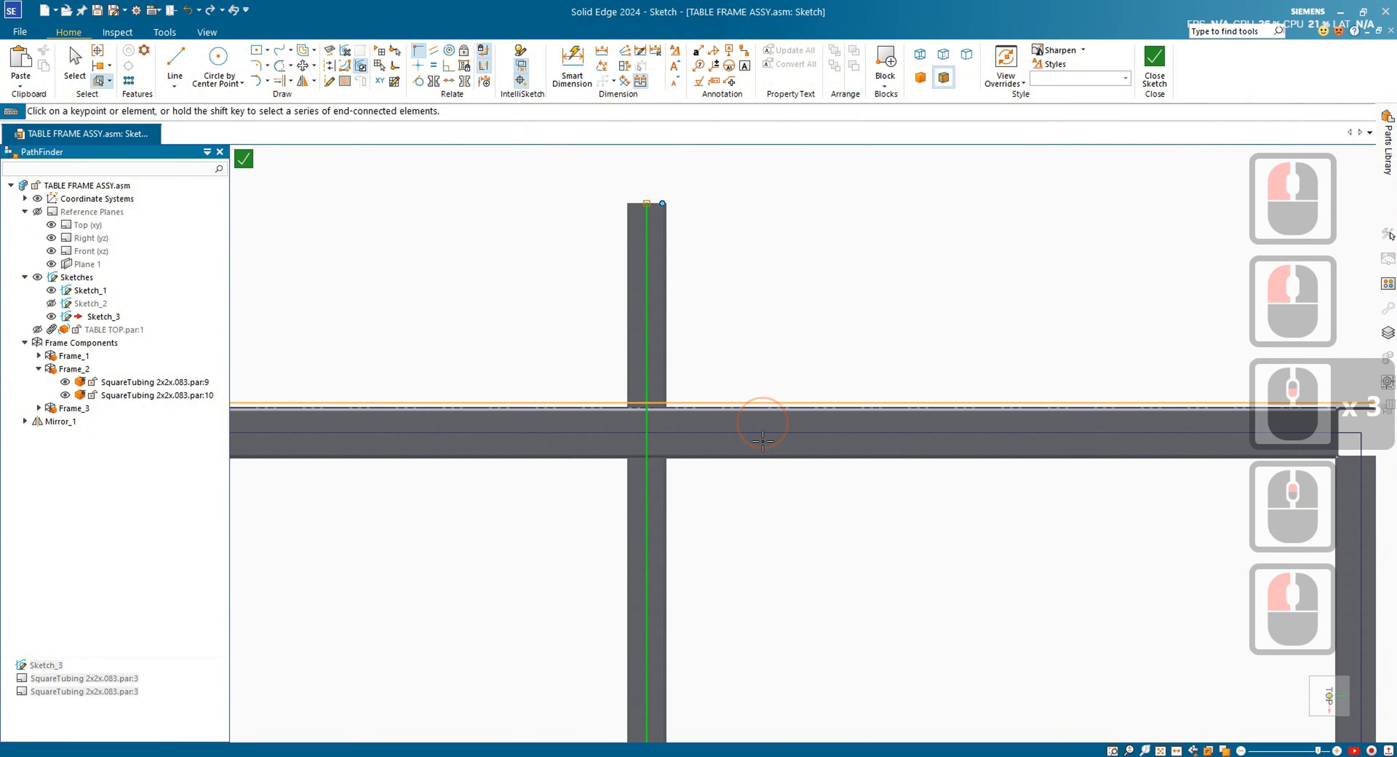
left_click(729, 458)
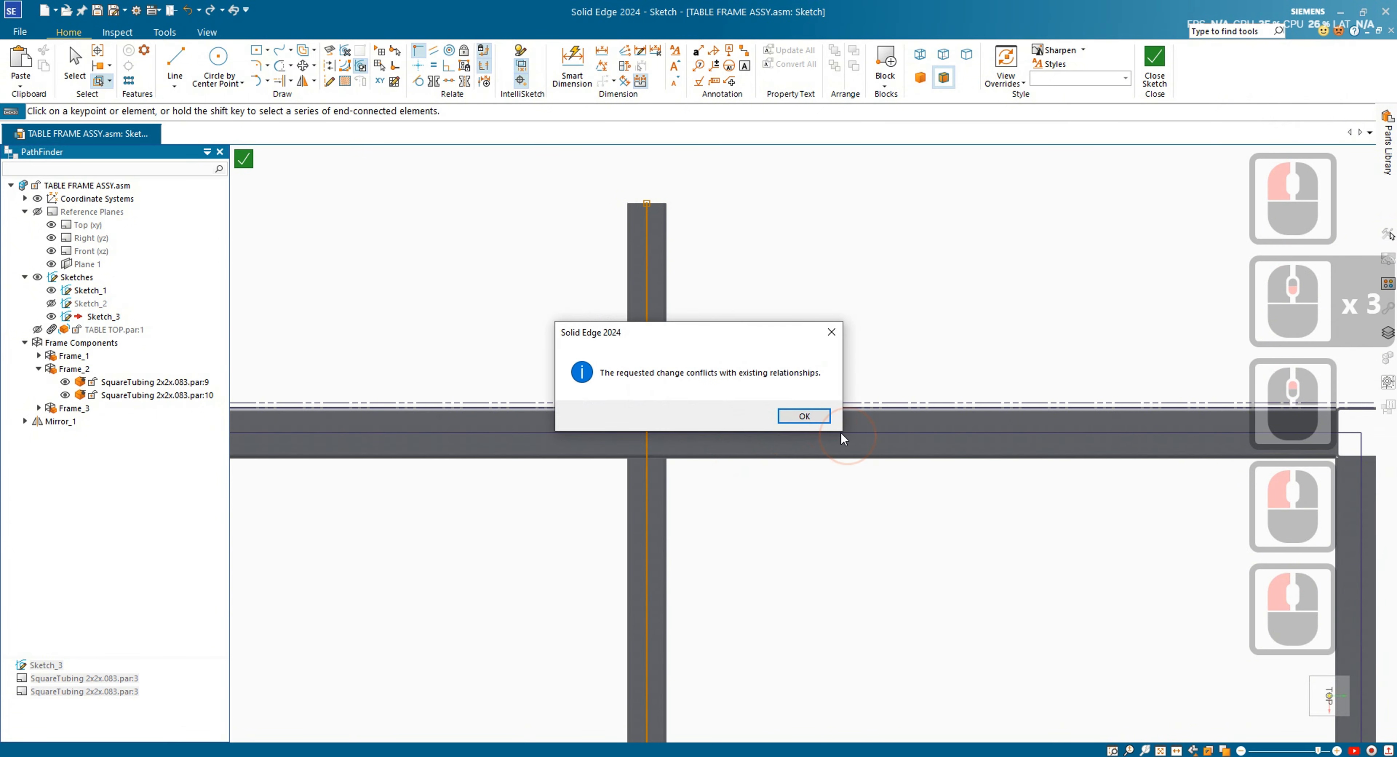
left_click(803, 415)
- Delete the relationship at the opposite, lower end of the stretcher line in Sketch_3
scroll(791, 244, "up", 6)
scroll(797, 282, "up", 2)
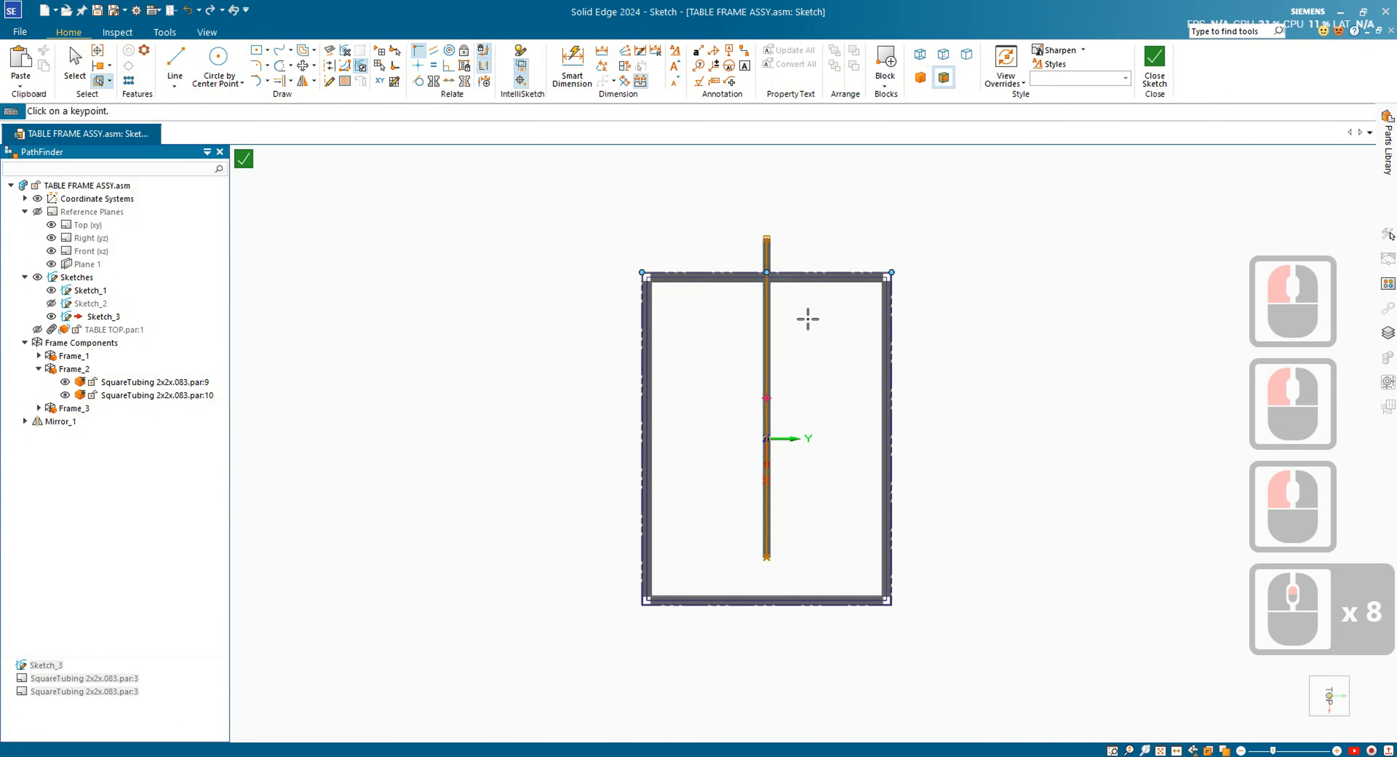
scroll(774, 555, "down", 4)
key("Escape")
left_click(753, 525)
key("Delete")
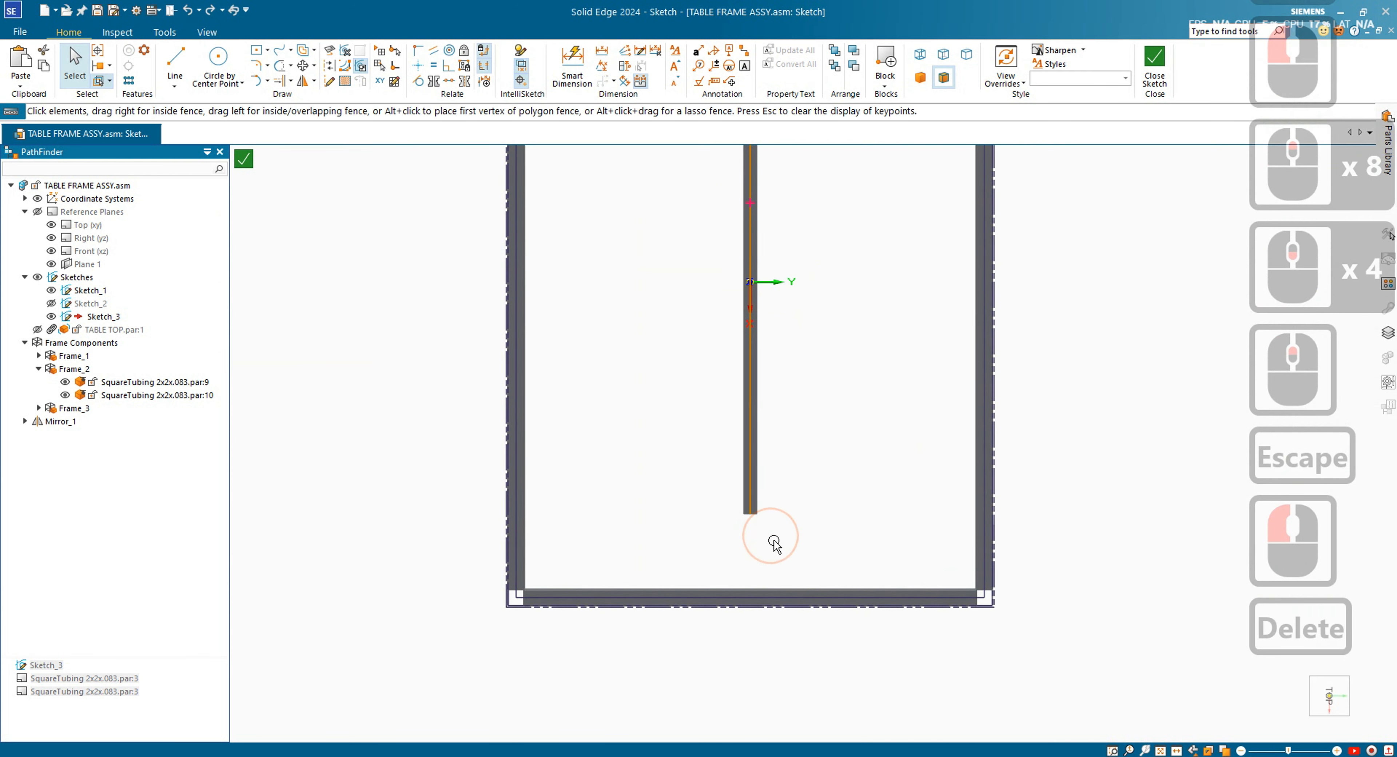
- Move the whole stretcher line straight down so its lower end sits just short of the lower crossbar's inner edge
scroll(773, 530, "up", 3)
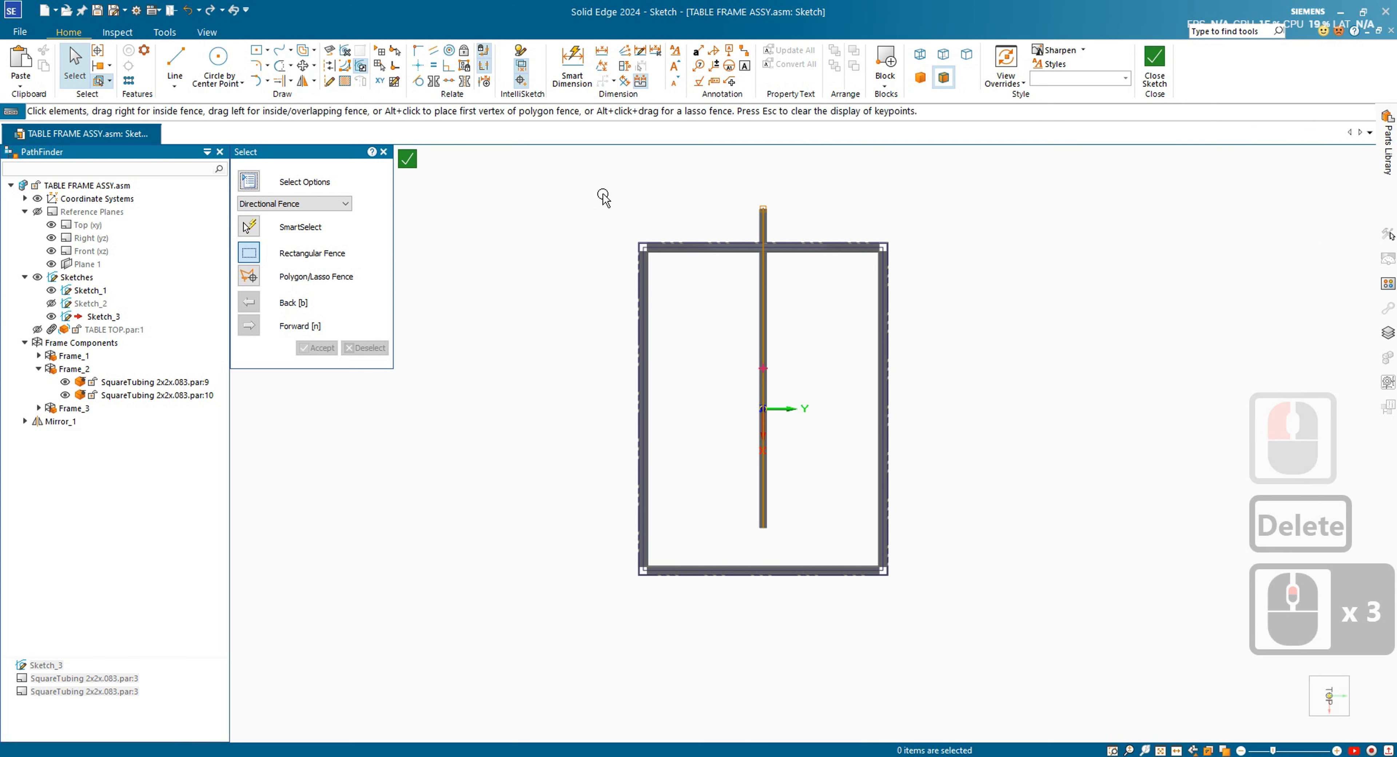
right_click_drag(605, 195, 672, 193)
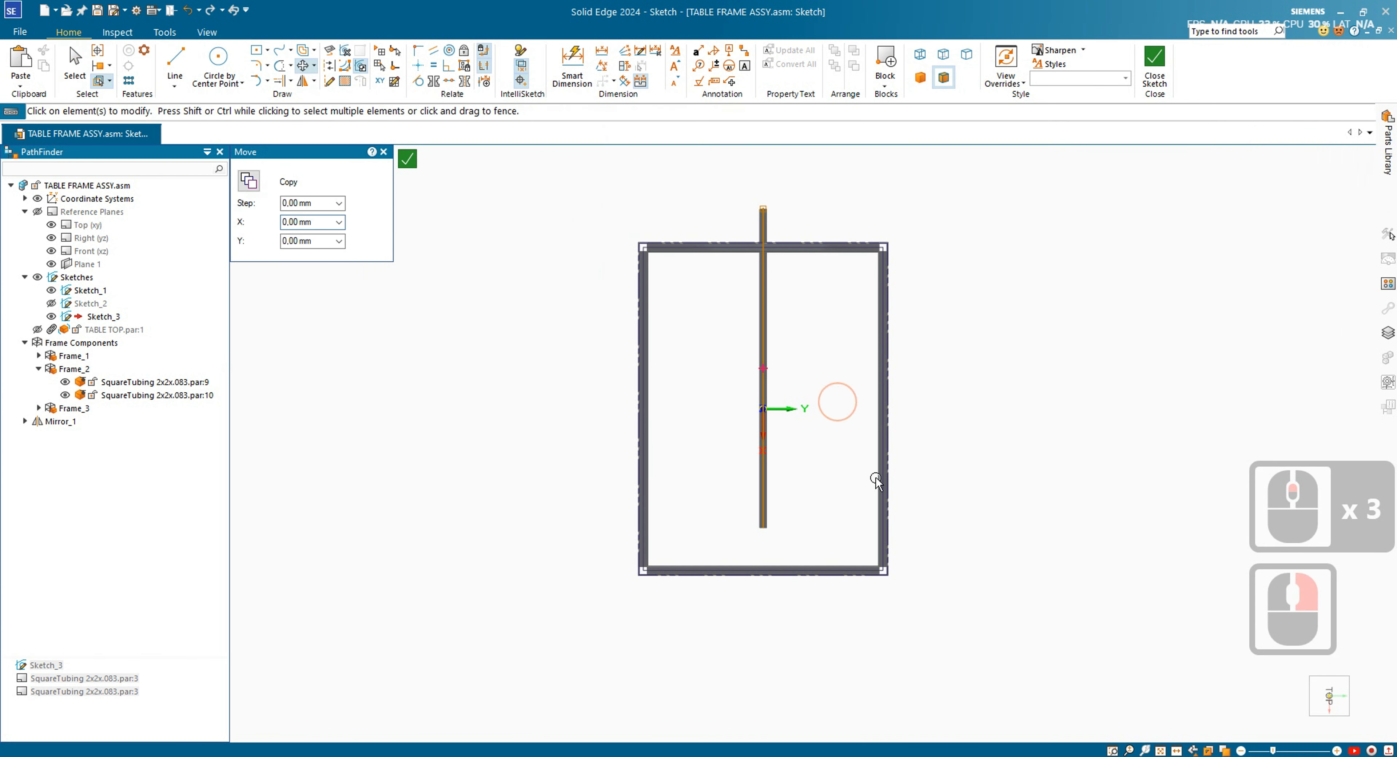
left_click_drag(727, 187, 827, 536)
left_click(772, 540)
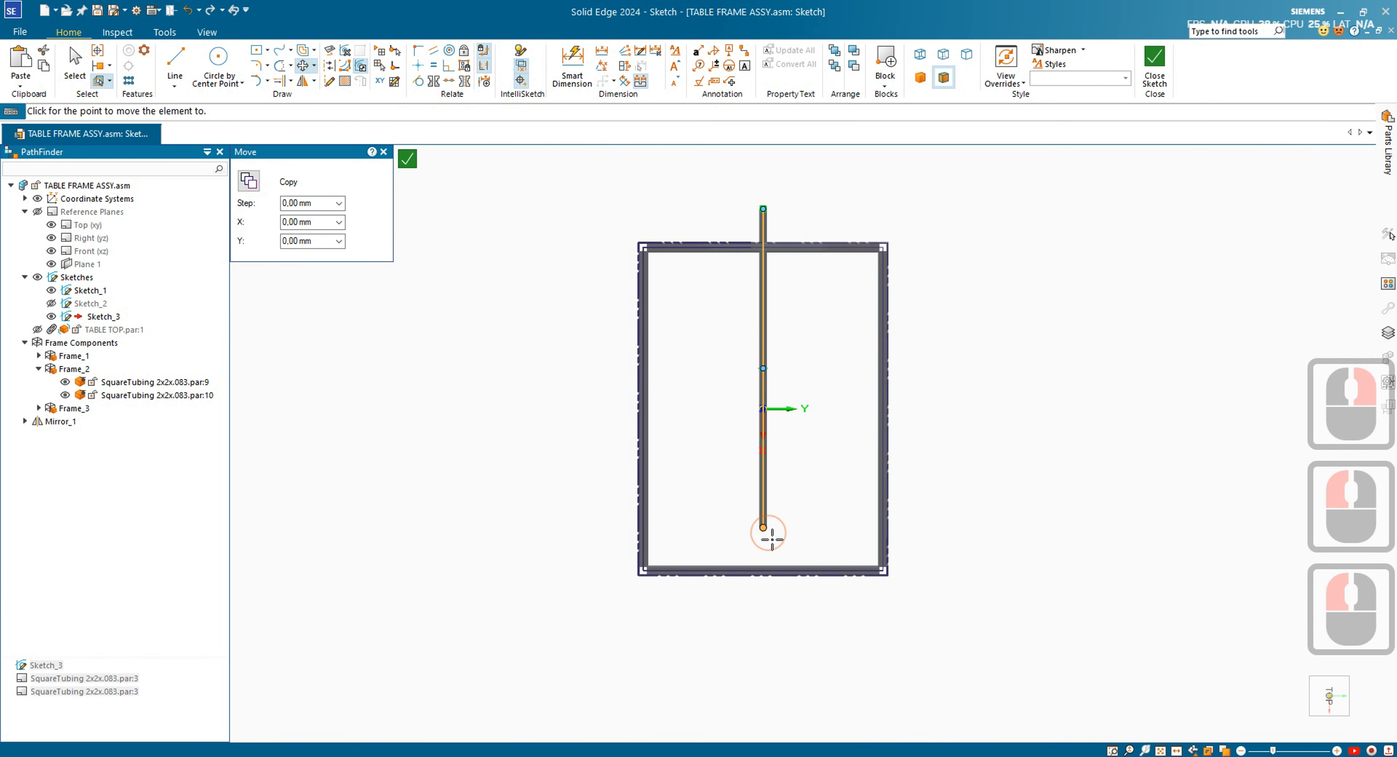
scroll(737, 574, "up", 6)
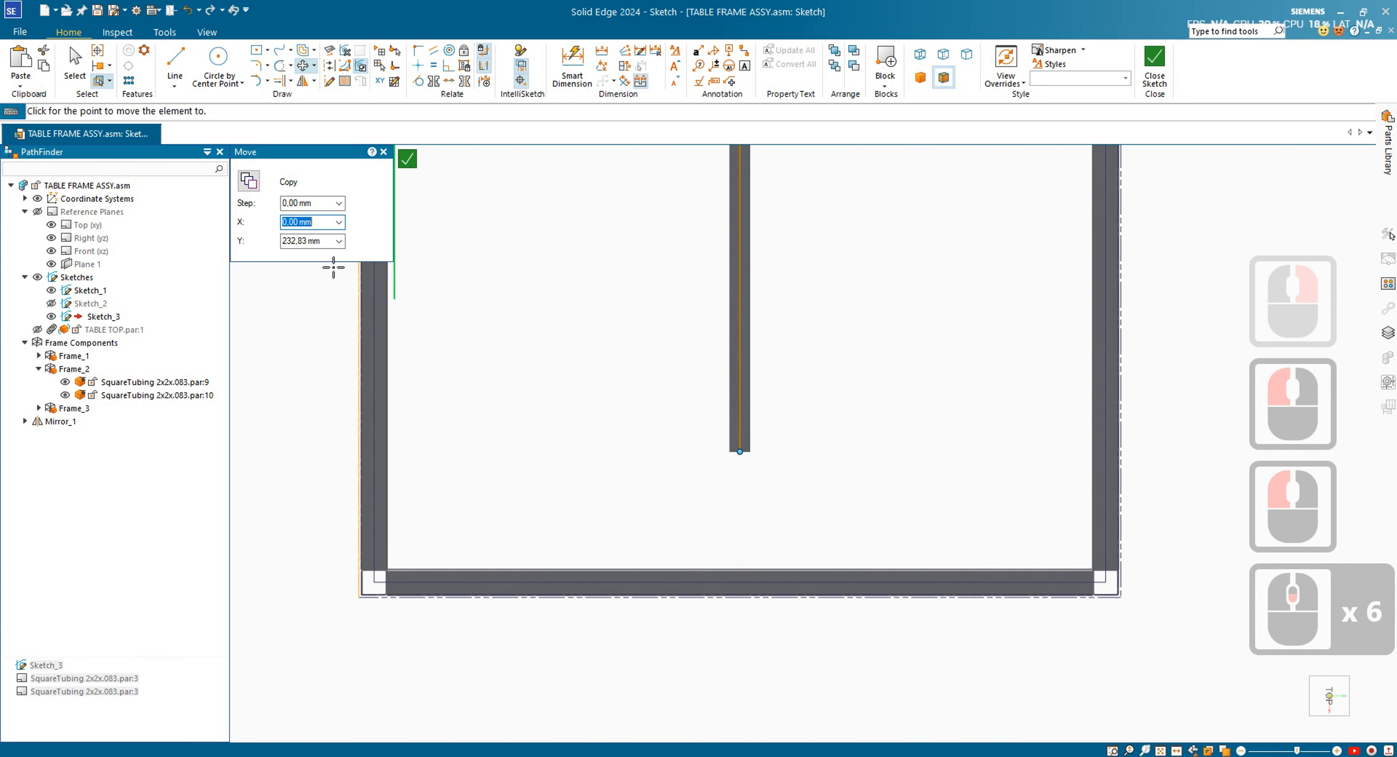
scroll(759, 566, "up", 5)
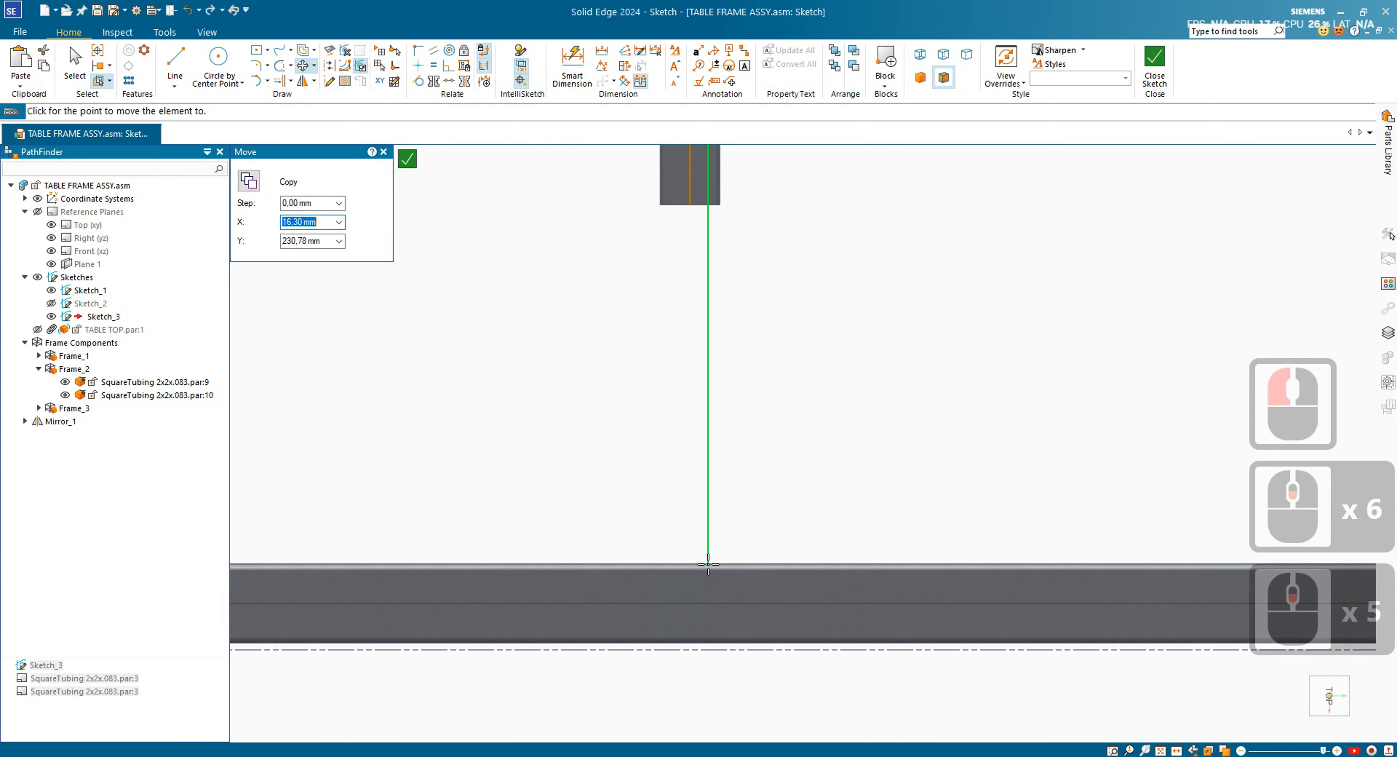
left_click(690, 546)
- Connect the stretcher line's lower end to the inner edge of the lower crossbar
left_click(419, 53)
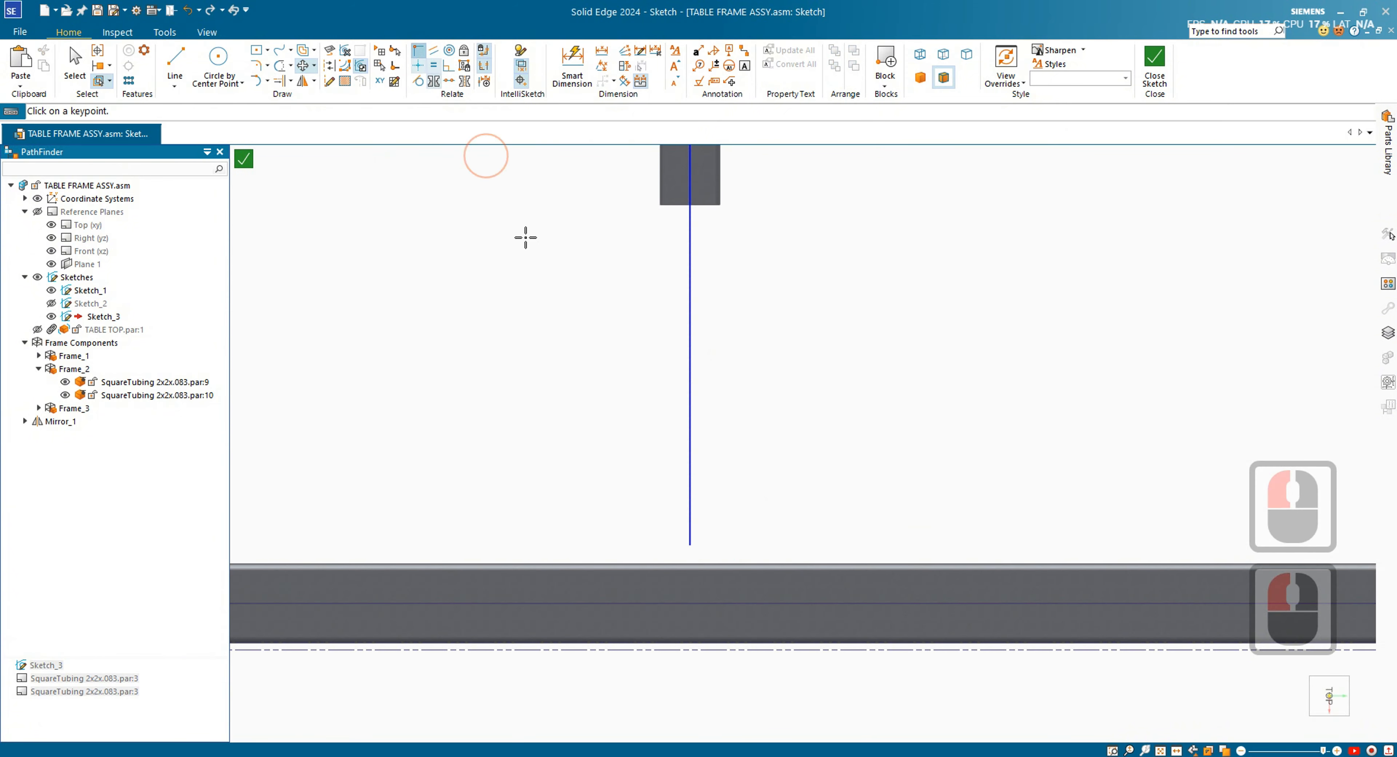
left_click(691, 545)
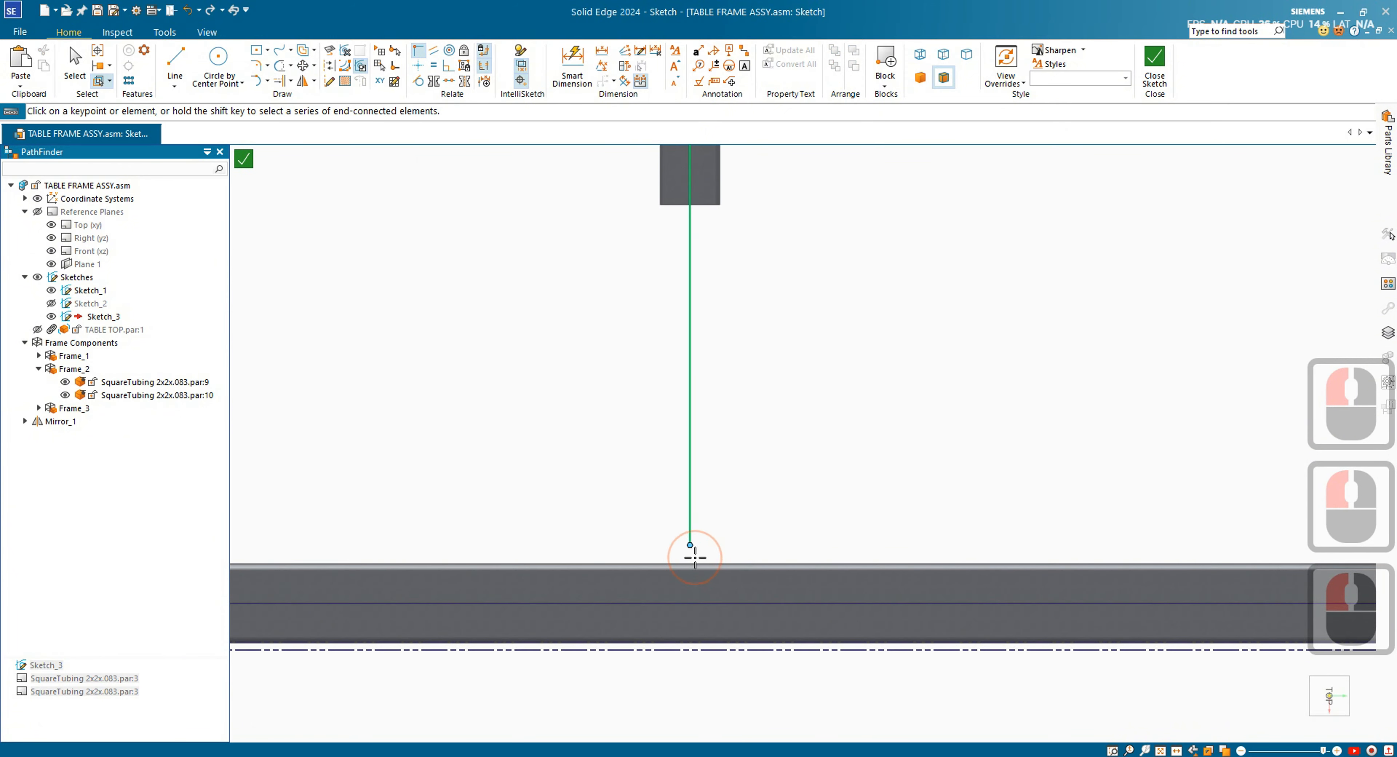
left_click(707, 563)
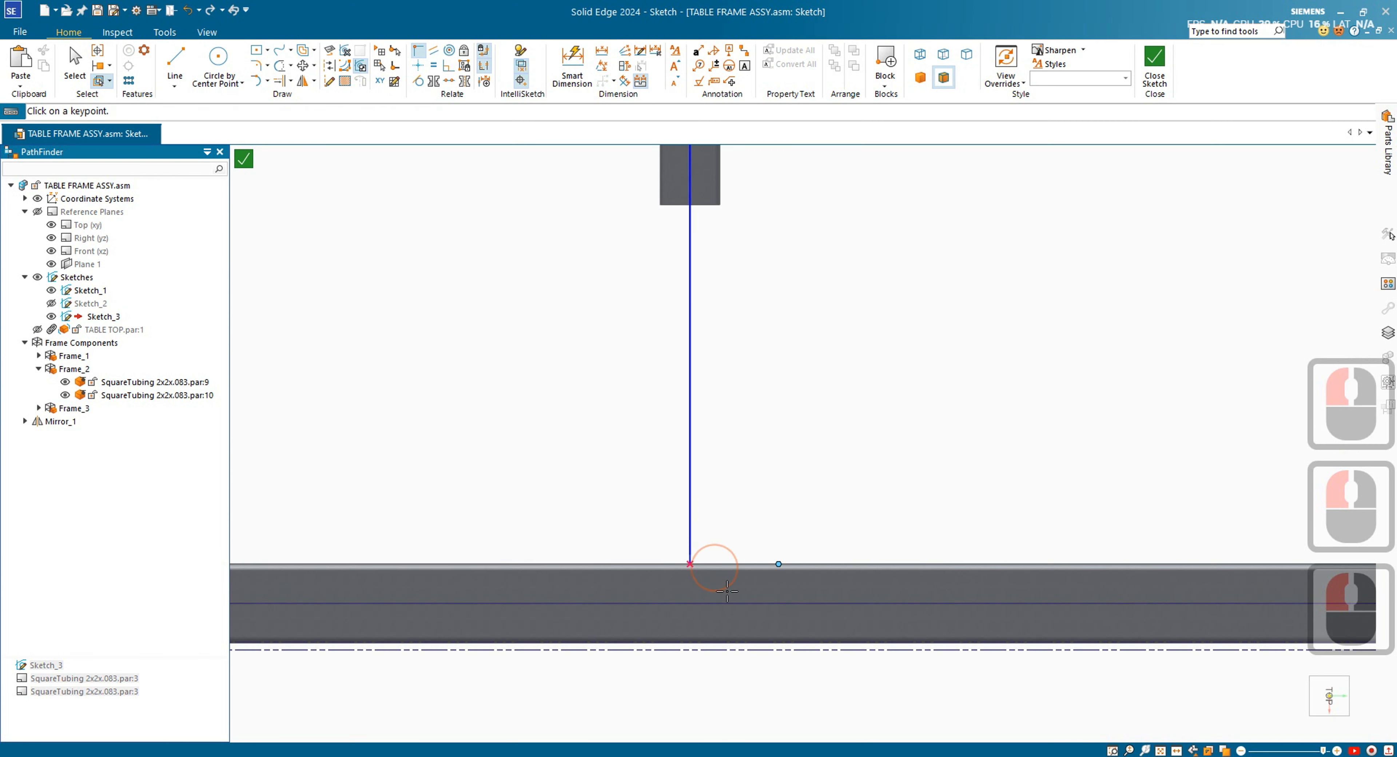
- Connect the stretcher line's upper end to the inner edge of the upper crossbar
scroll(710, 569, "down", 15)
scroll(794, 247, "up", 4)
scroll(808, 508, "up", 12)
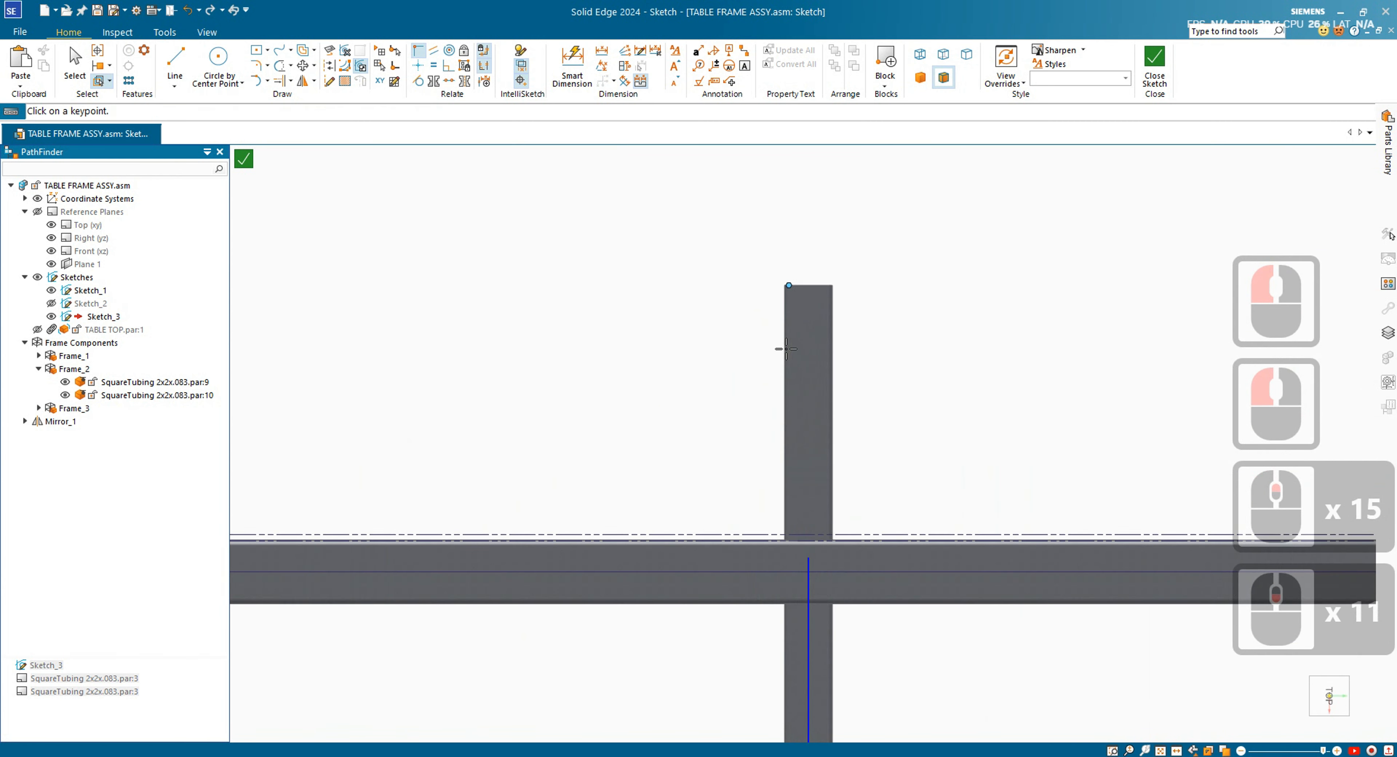
left_click(806, 503)
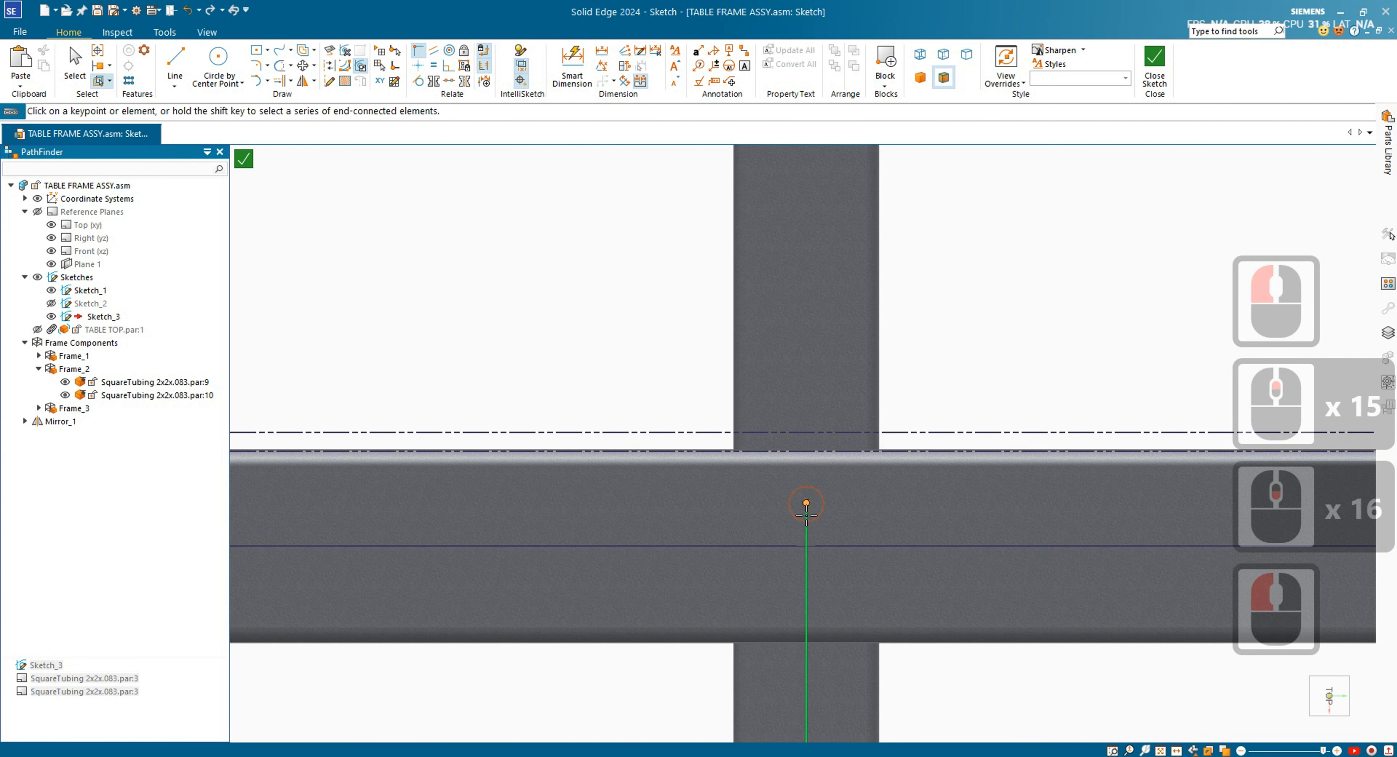
left_click(844, 642)
- Try to apply a Horizontal/Vertical relationship to the stretcher line, and close Sketch_3
scroll(825, 293, "down", 14)
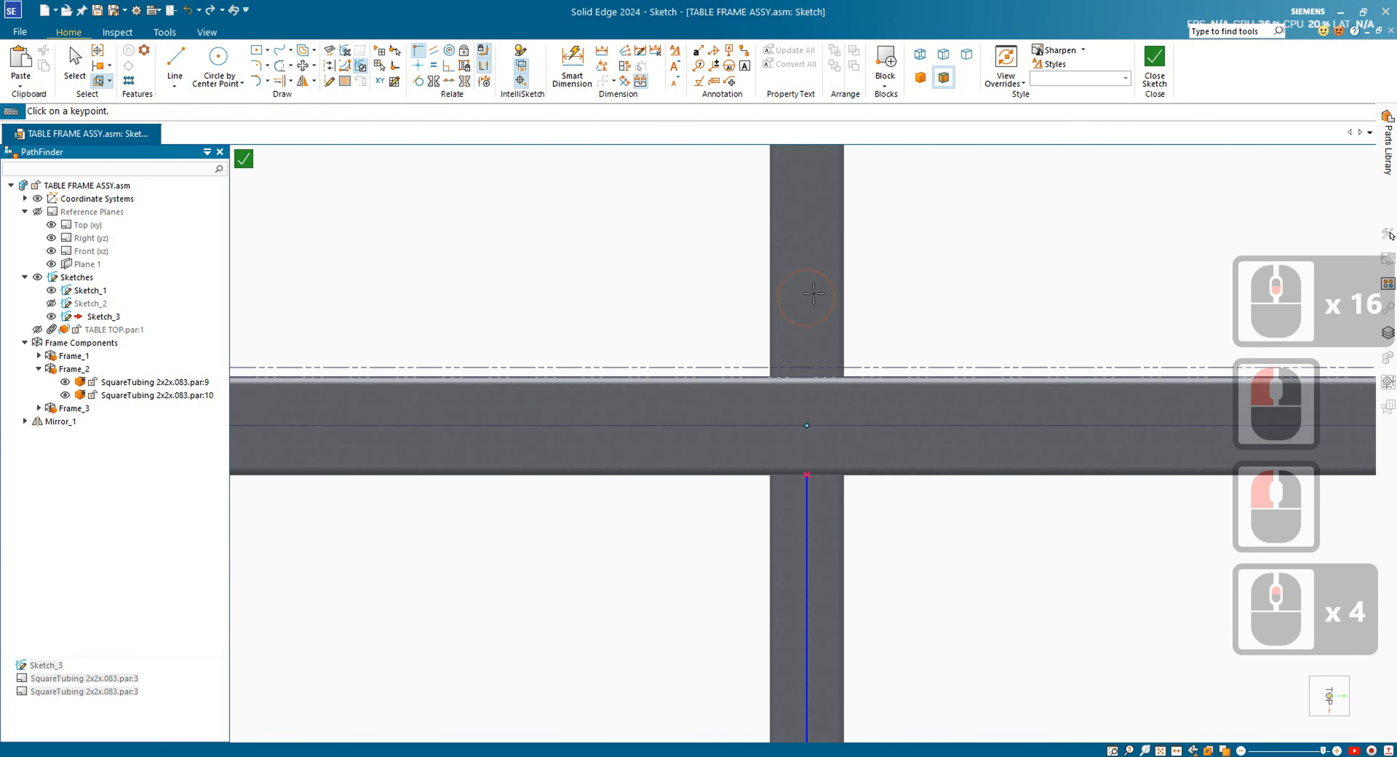
scroll(823, 297, "up", 1)
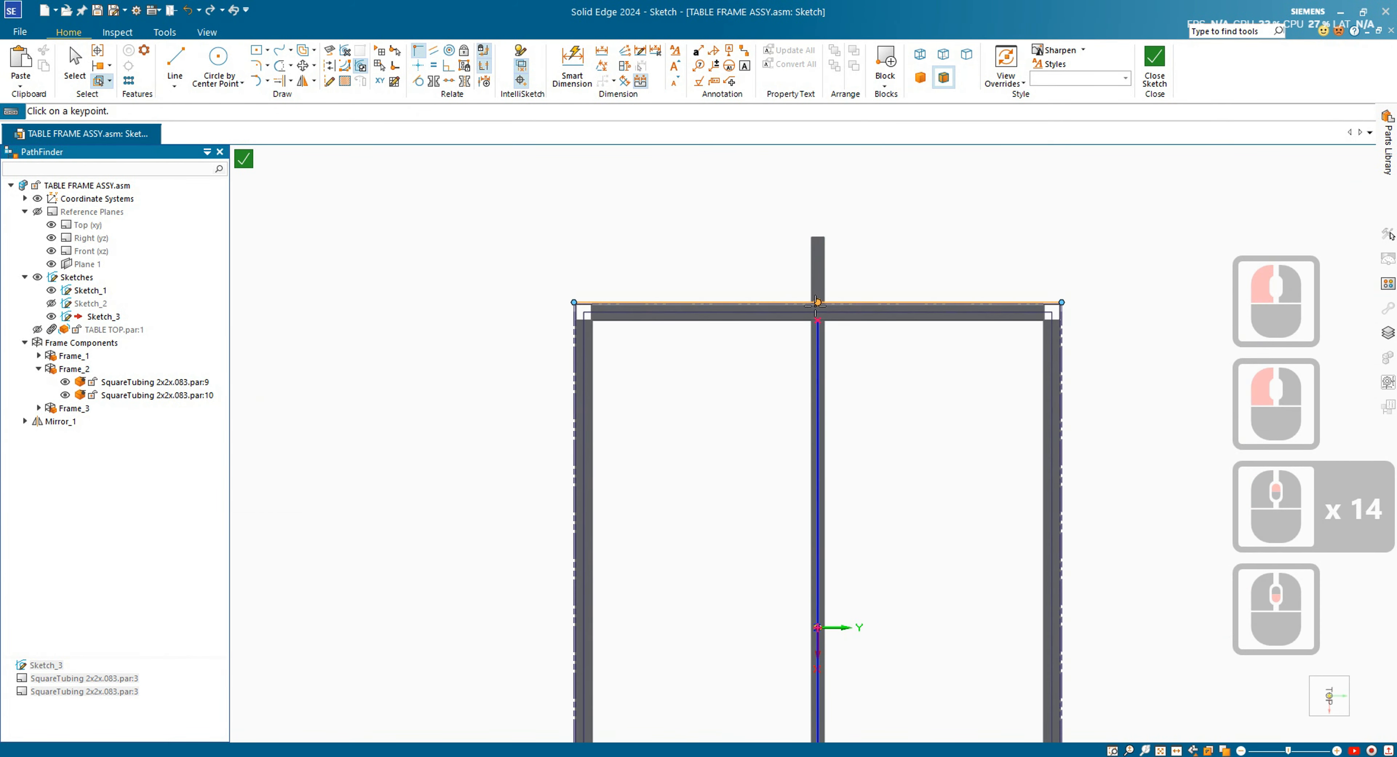
left_click(418, 66)
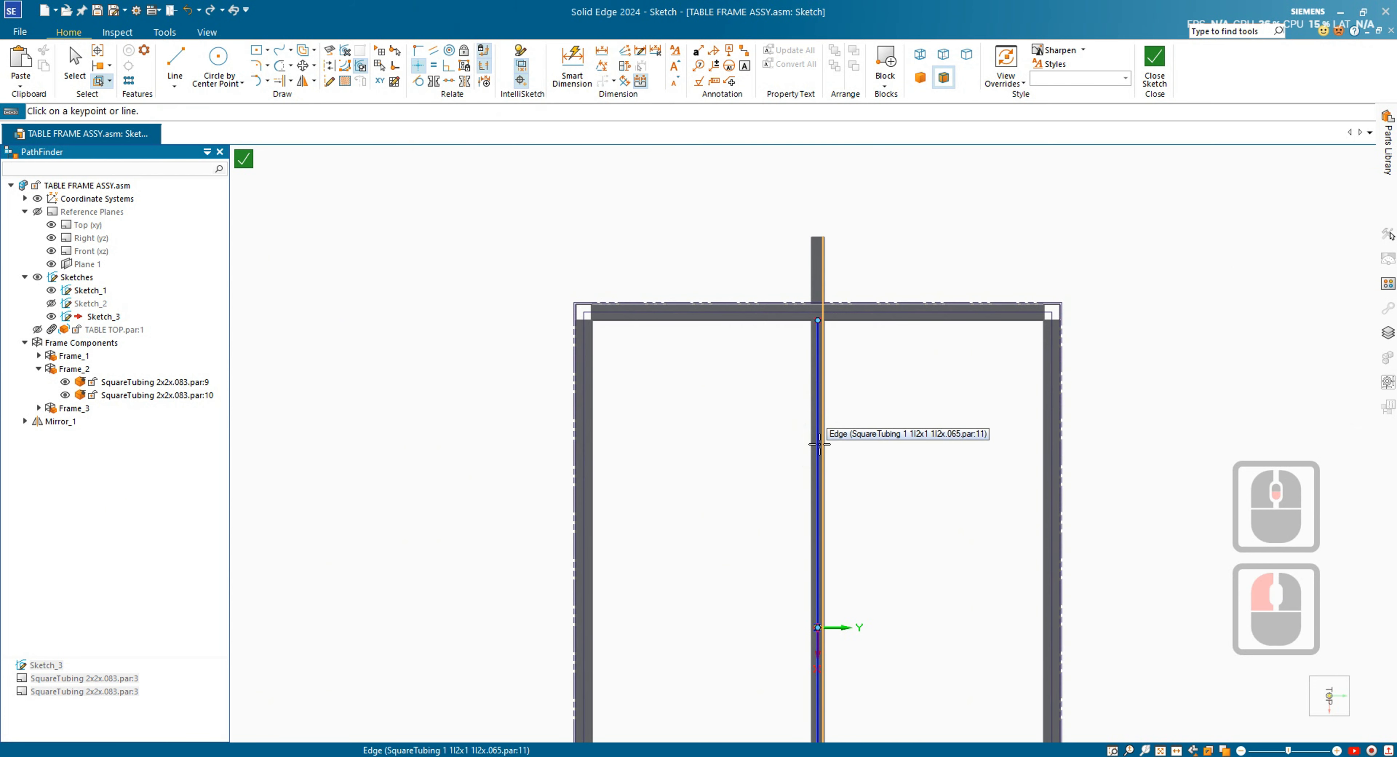
scroll(820, 342, "up", 7)
left_click(802, 302)
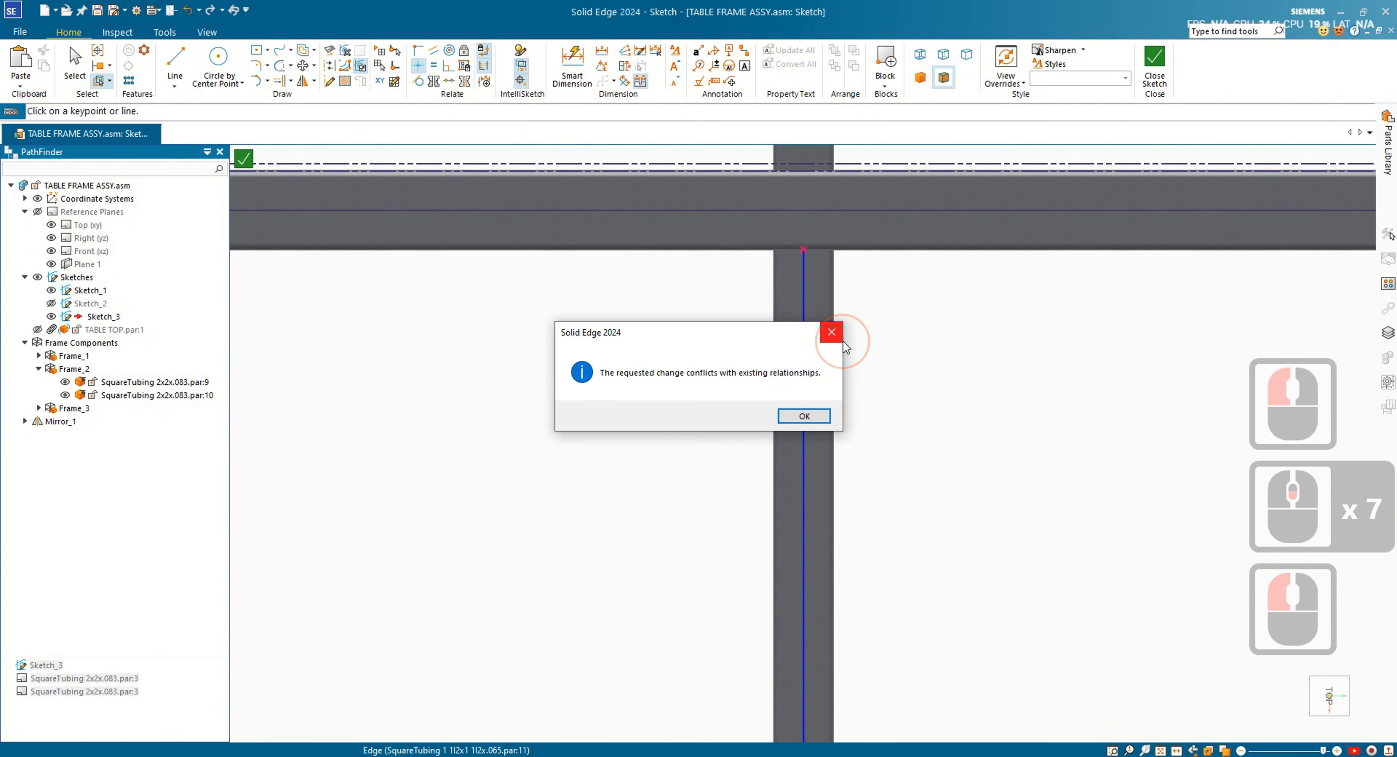
left_click(805, 415)
scroll(848, 299, "down", 12)
scroll(856, 281, "up", 8)
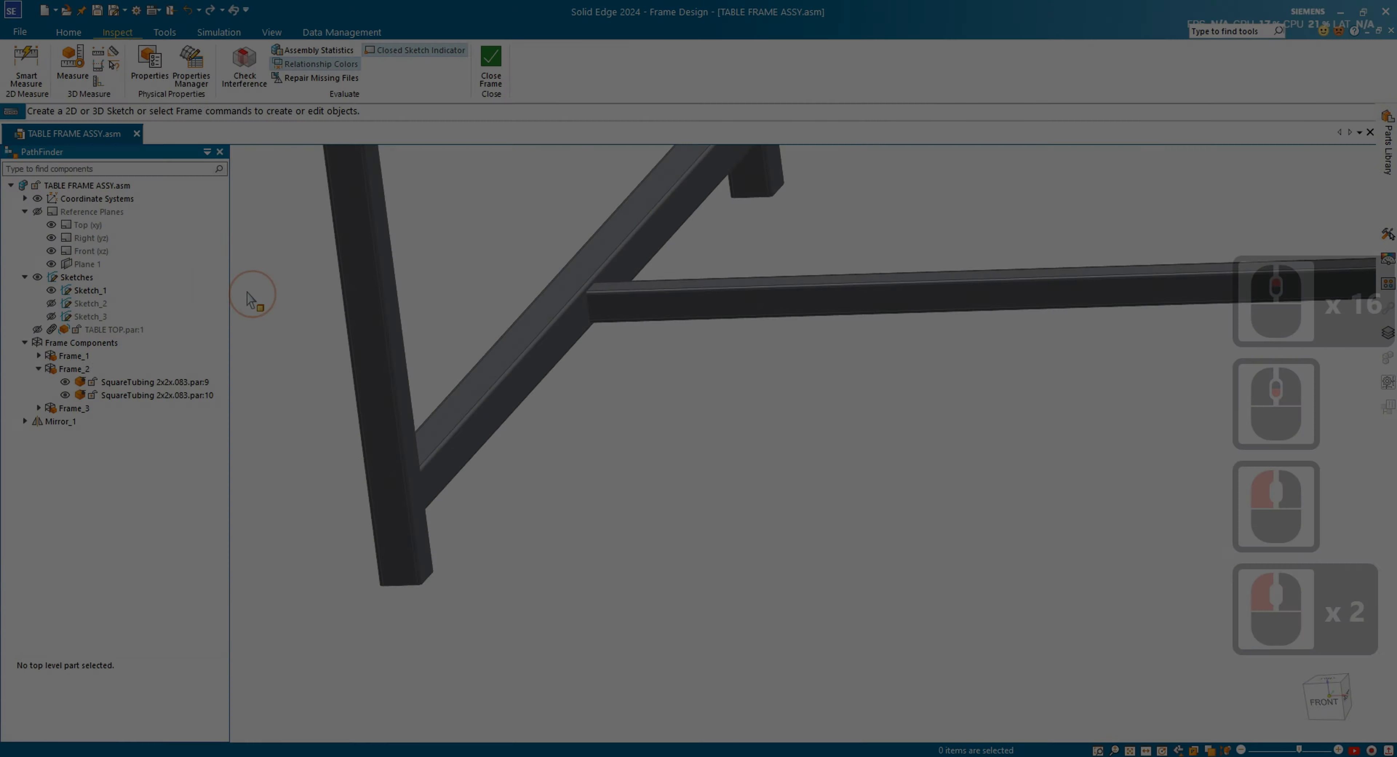
- Replace the stretcher frame's cross section with the ANSI SquareTubing 2x2x.083 part, finish the frame and close the Frame environment
key("Escape")
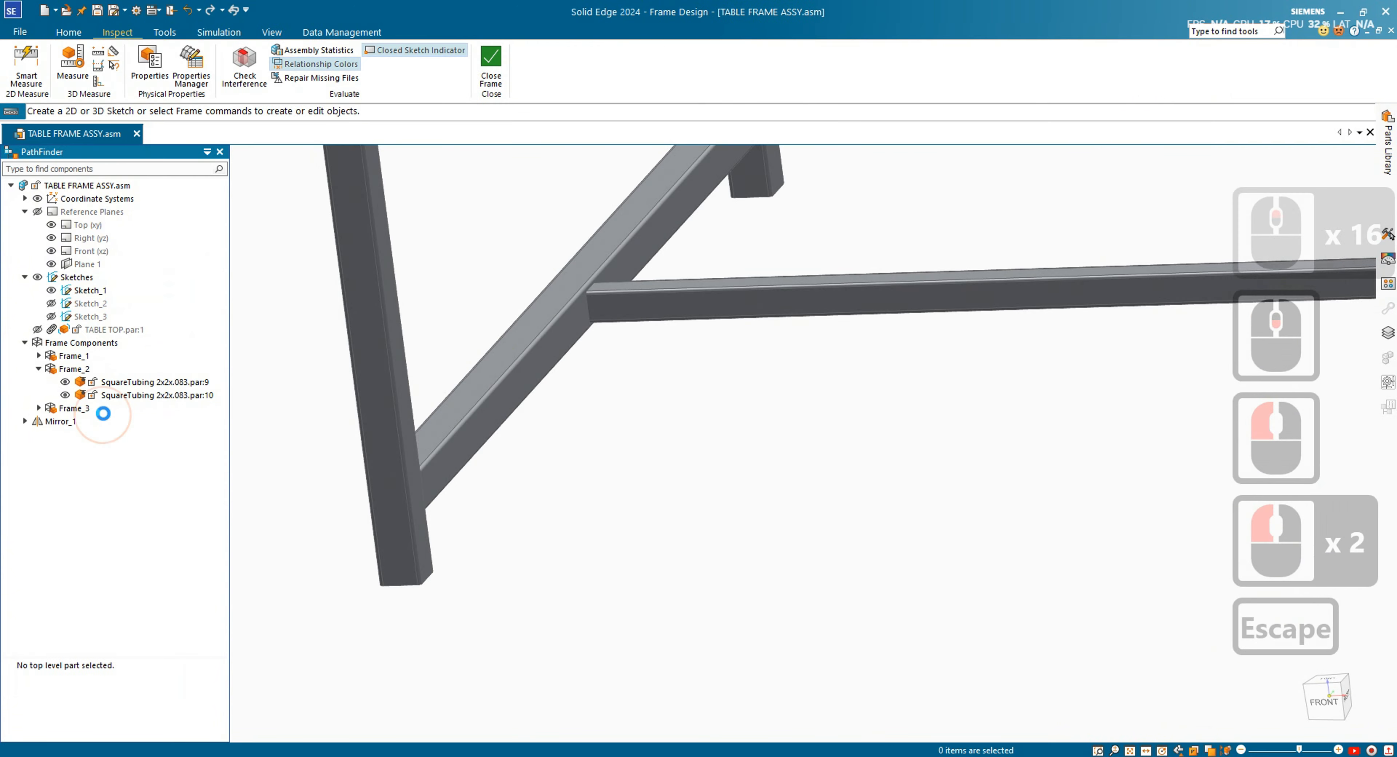
middle_click_drag(674, 332, 697, 346)
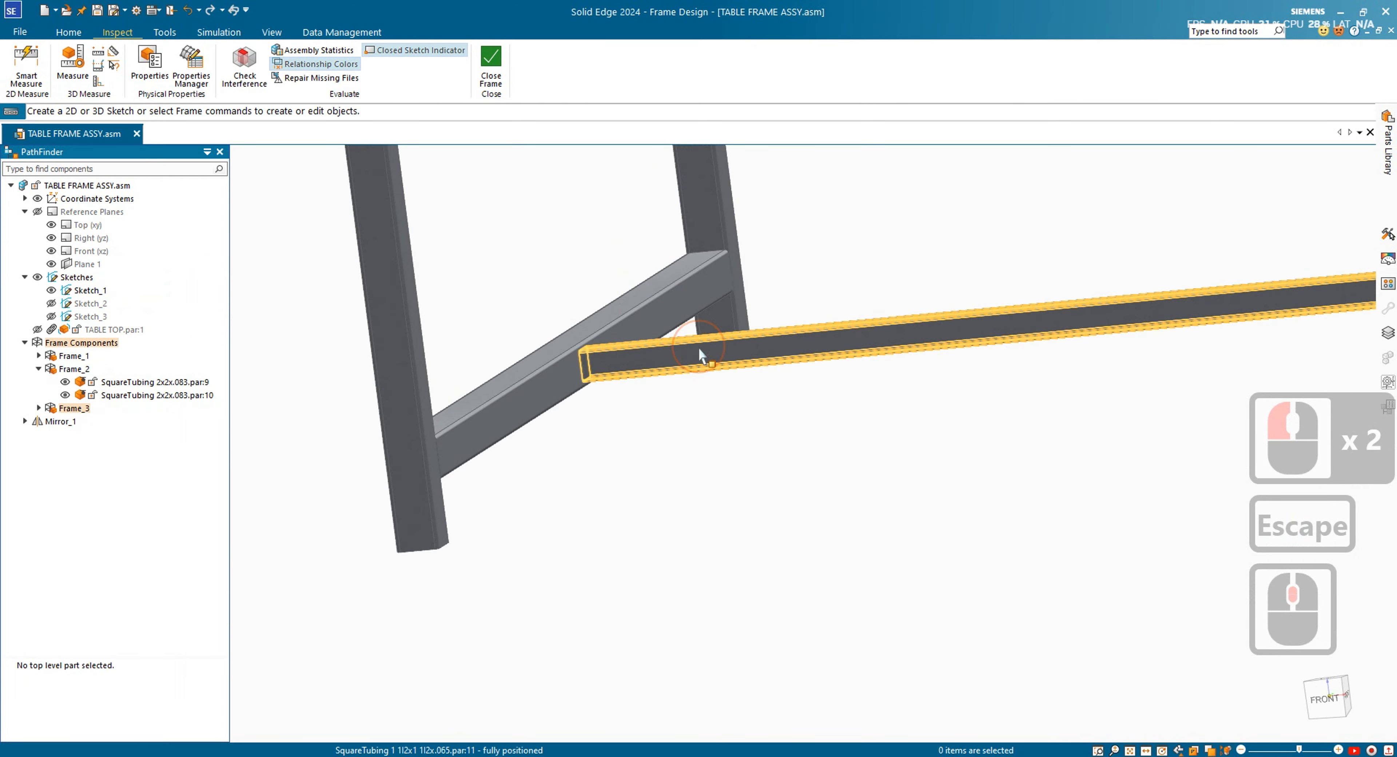
left_click(669, 348)
left_click(738, 303)
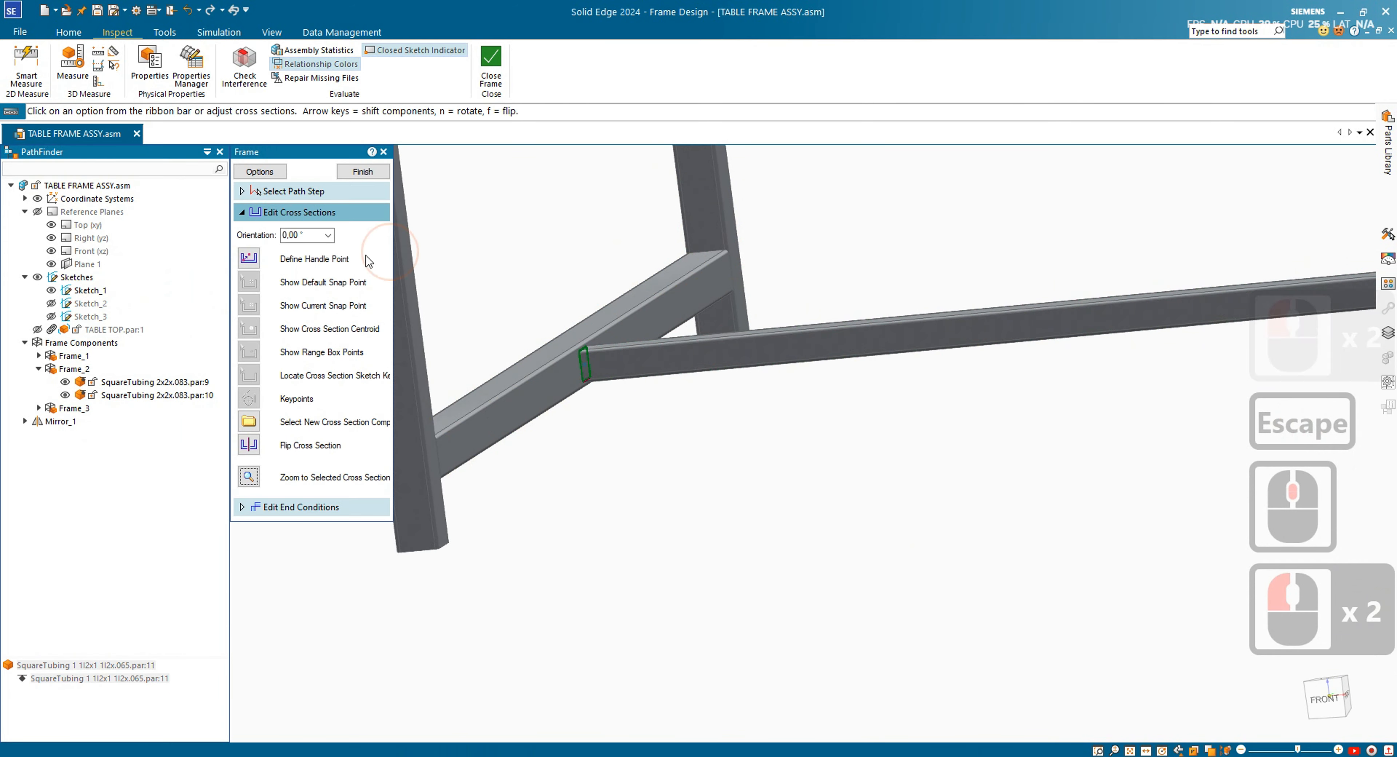
left_click(253, 421)
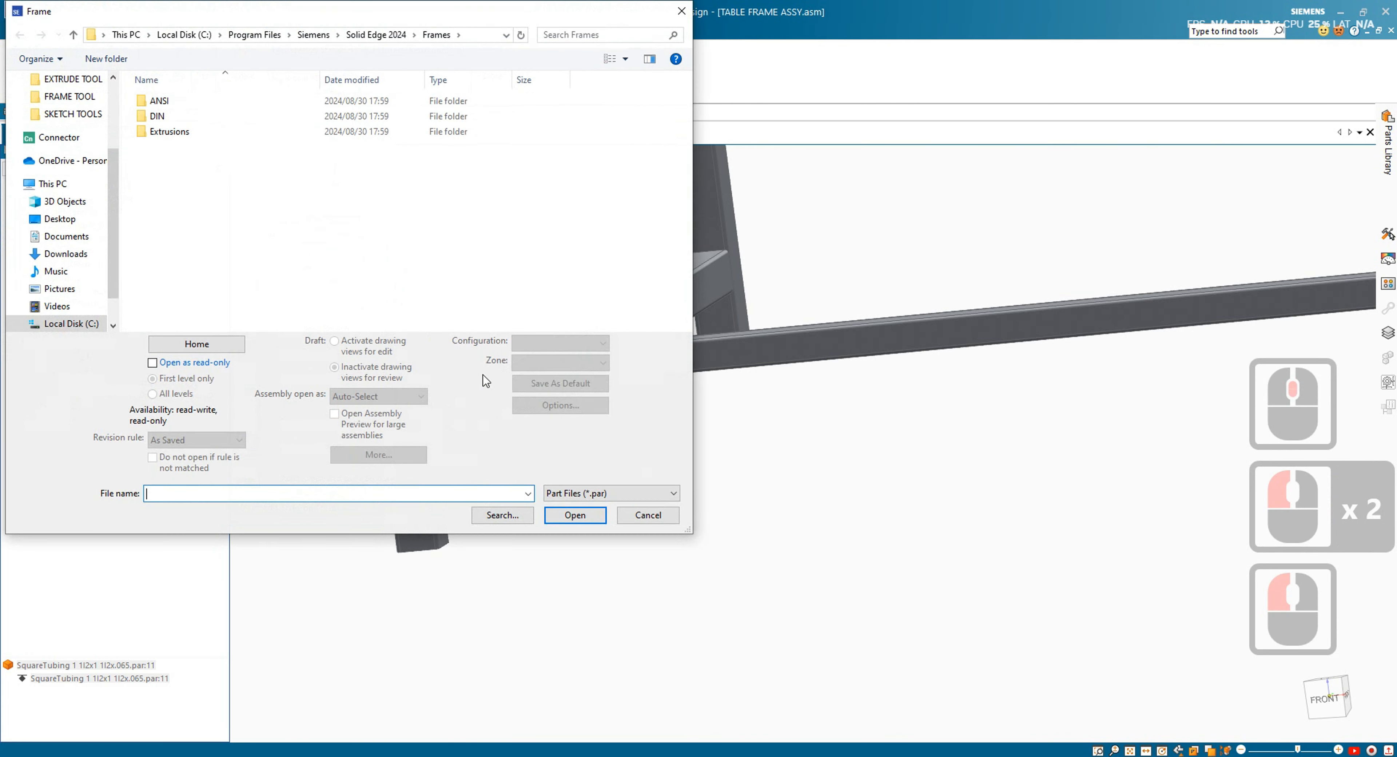
left_click(219, 102)
double_click(250, 102)
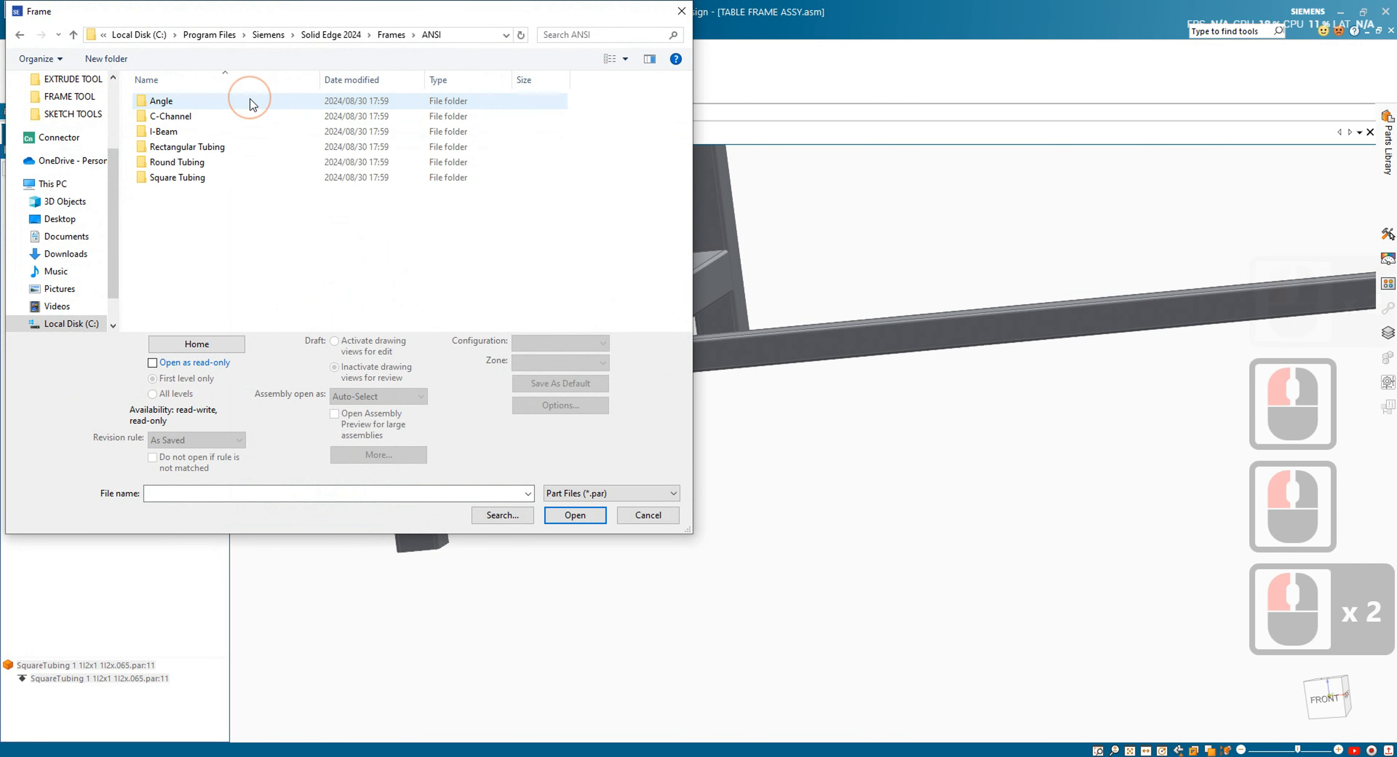
double_click(187, 178)
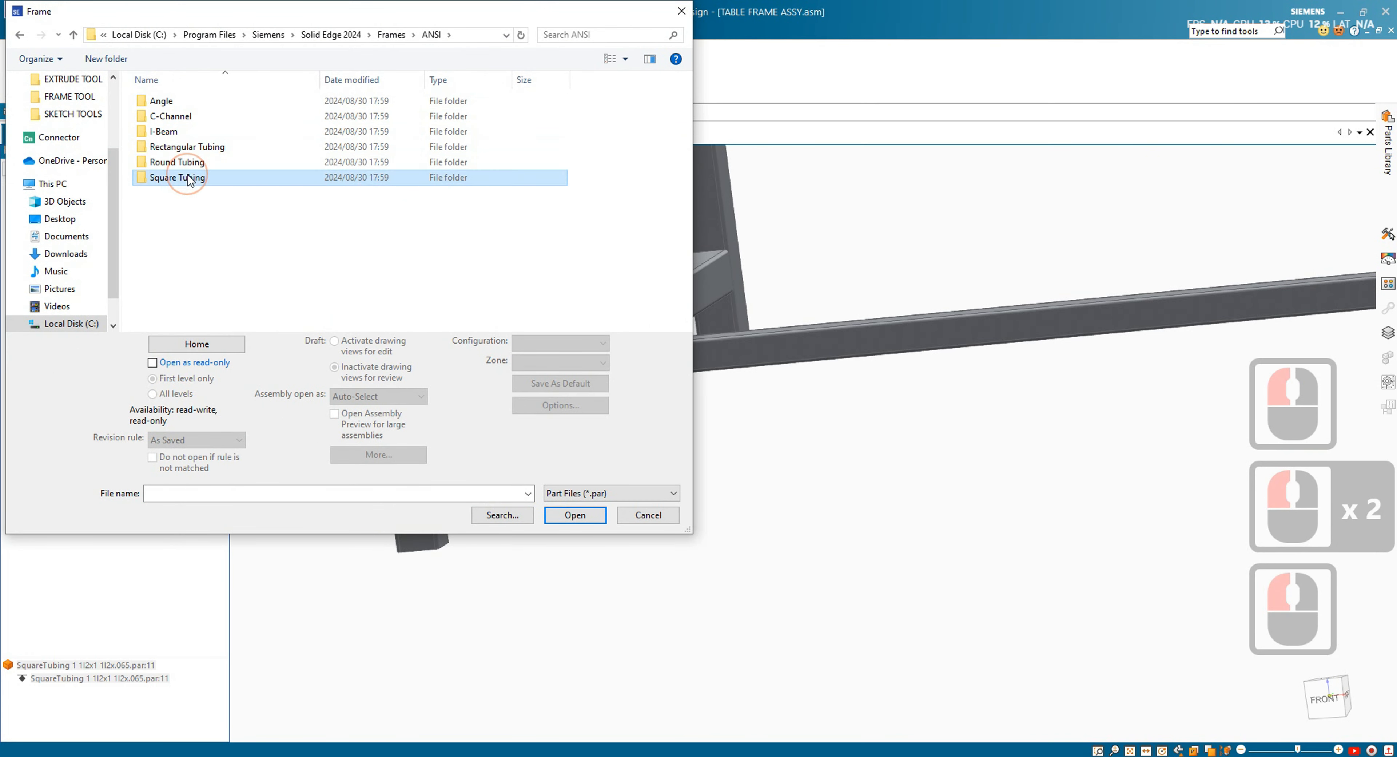
double_click(235, 124)
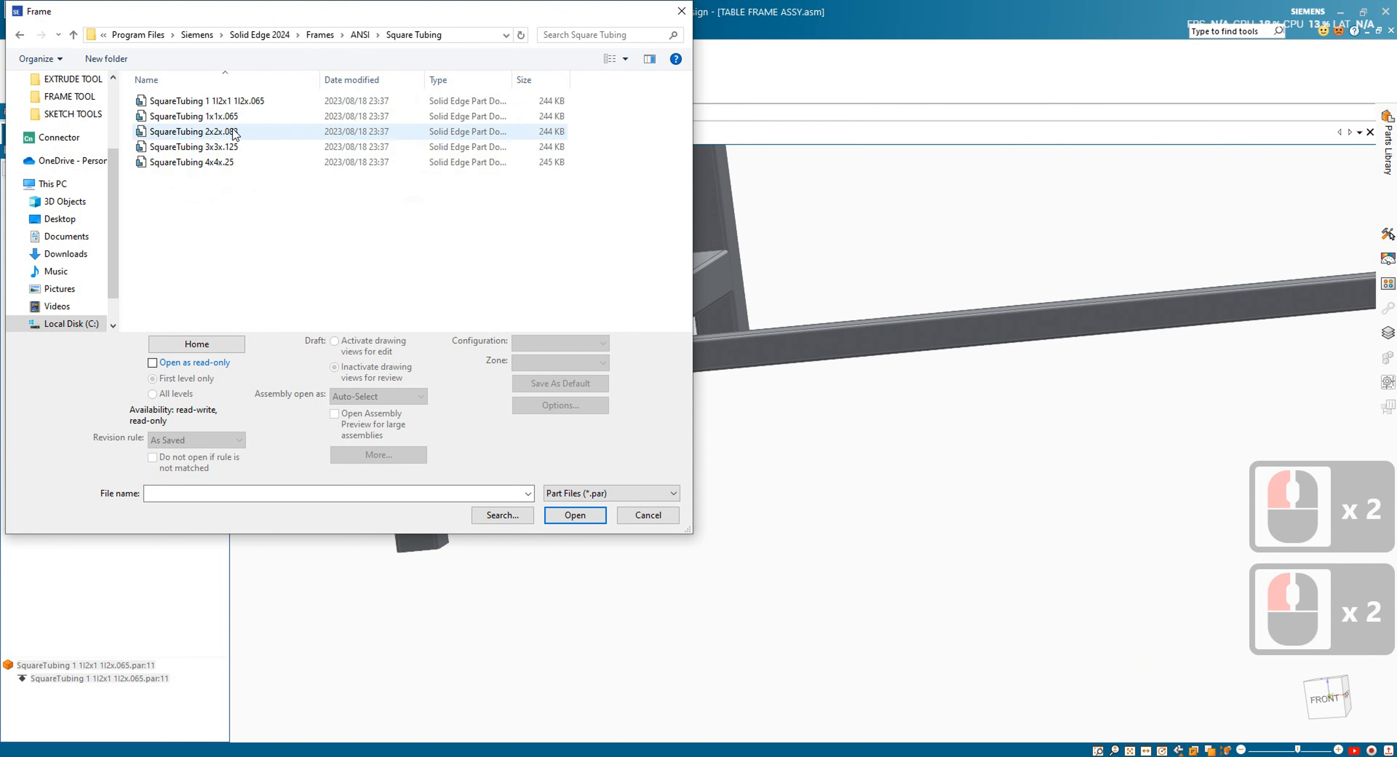
left_click(698, 416)
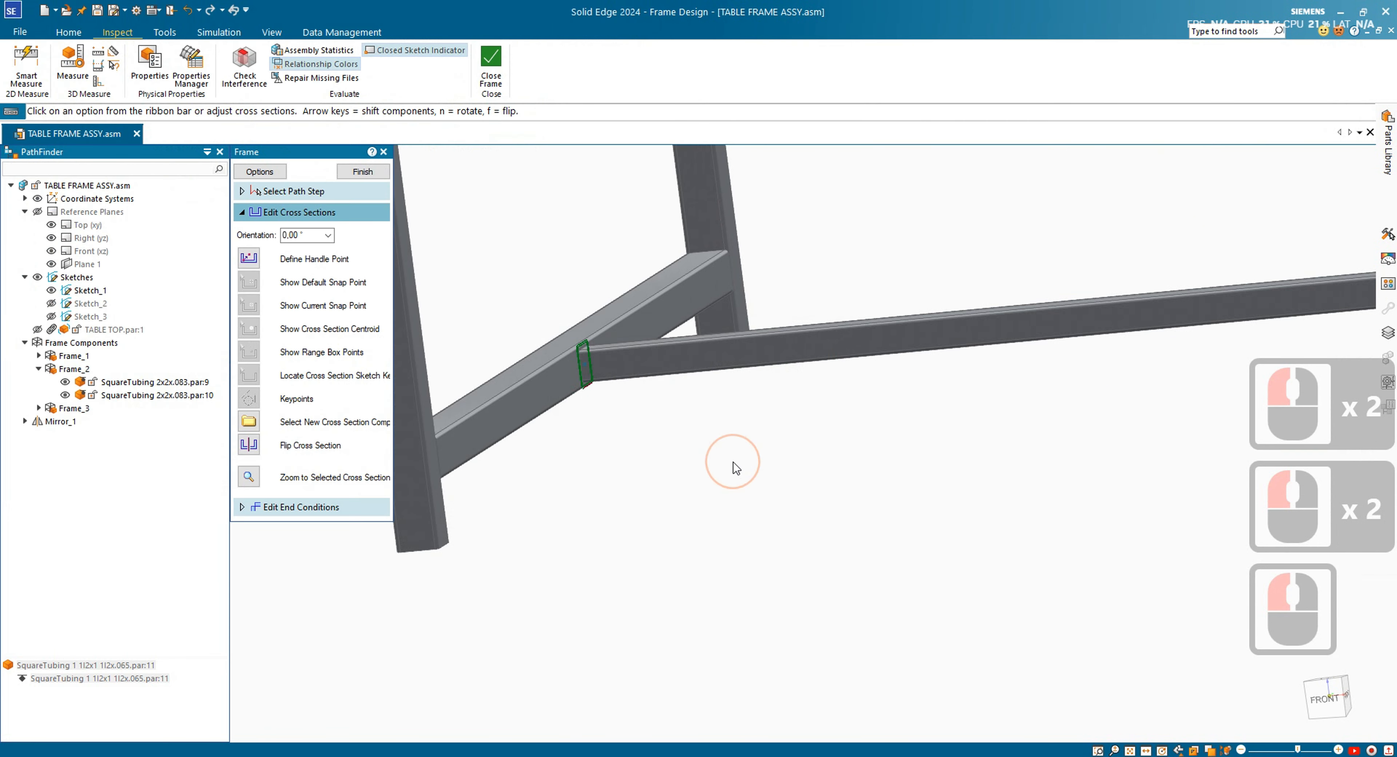
left_click(485, 85)
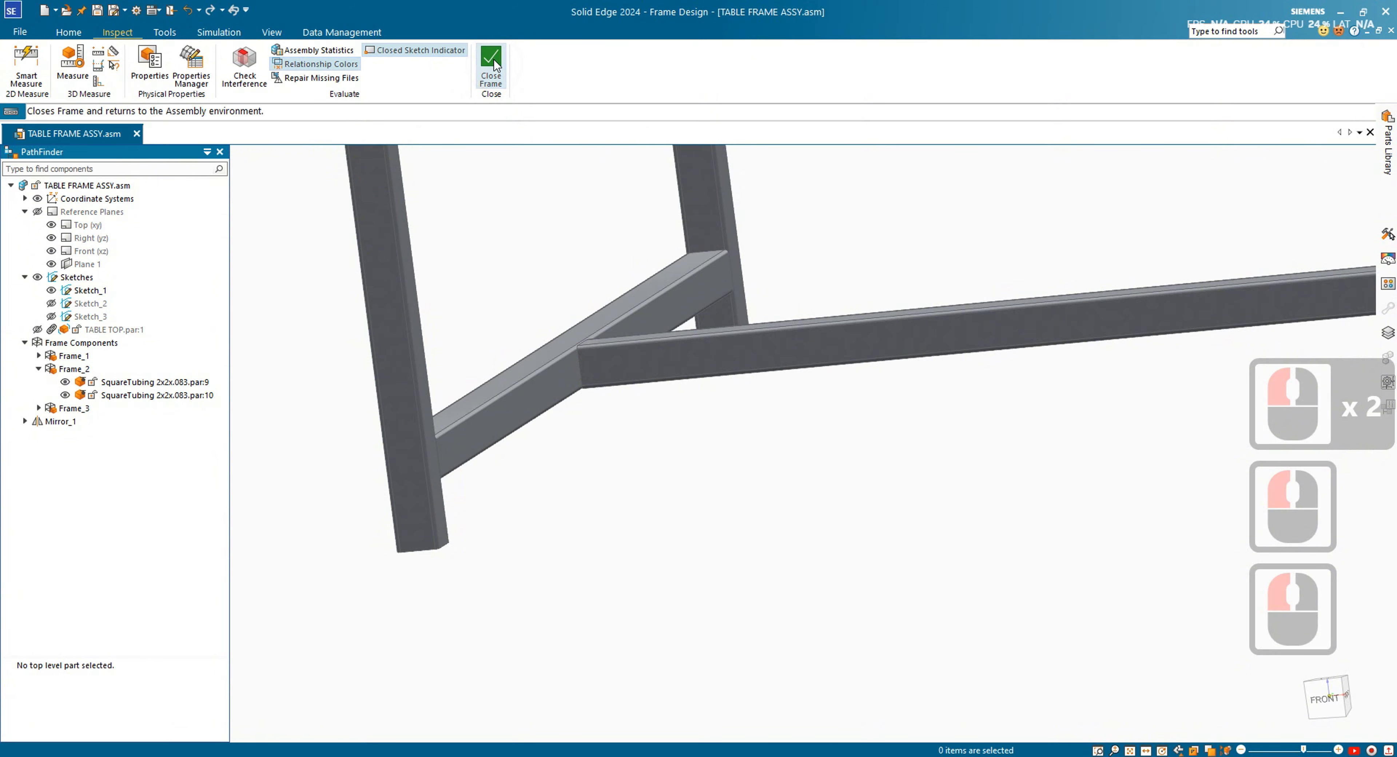
- Show Sketch_3 and Sketch_2 and examine the stretcher and crossbar joints around the whole frame
scroll(712, 417, "down", 6)
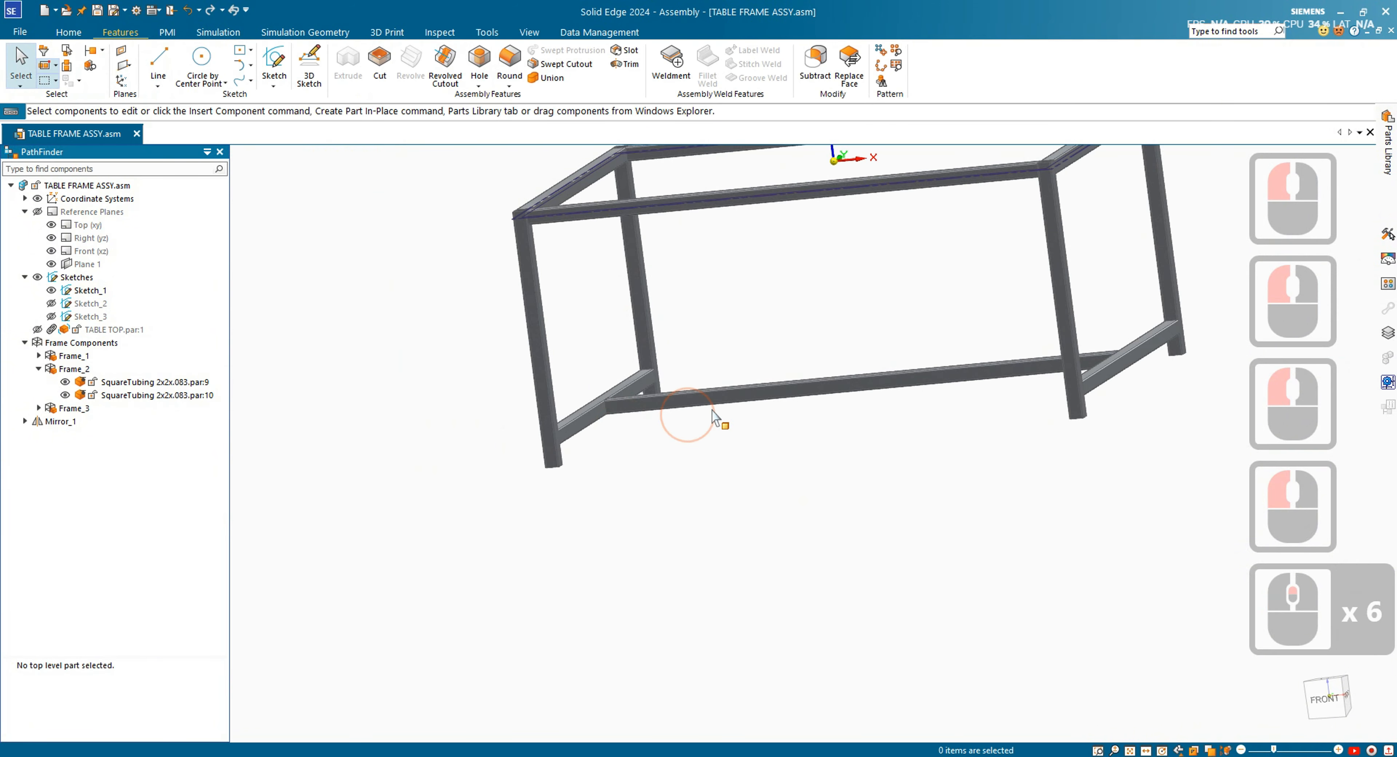
scroll(998, 374, "up", 3)
key("Escape")
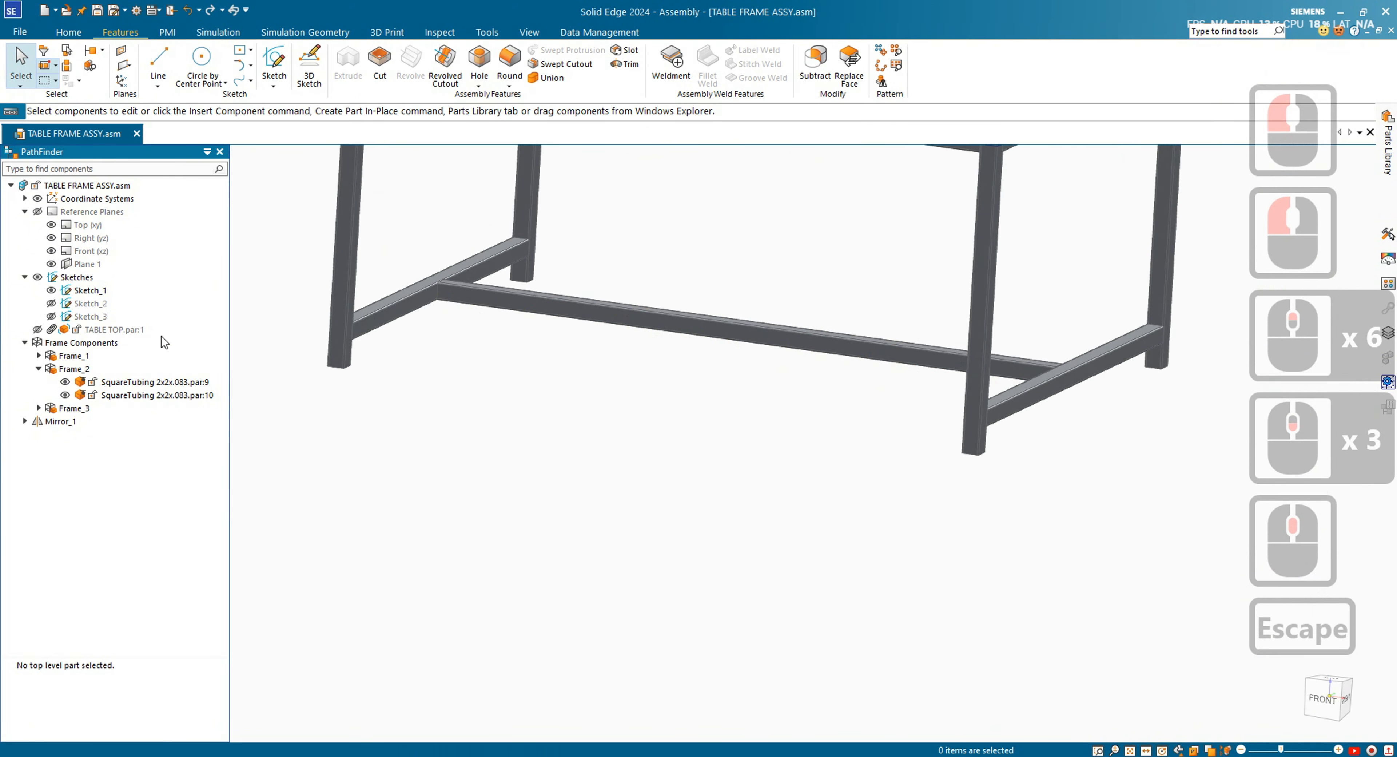
left_click(43, 324)
key("Escape")
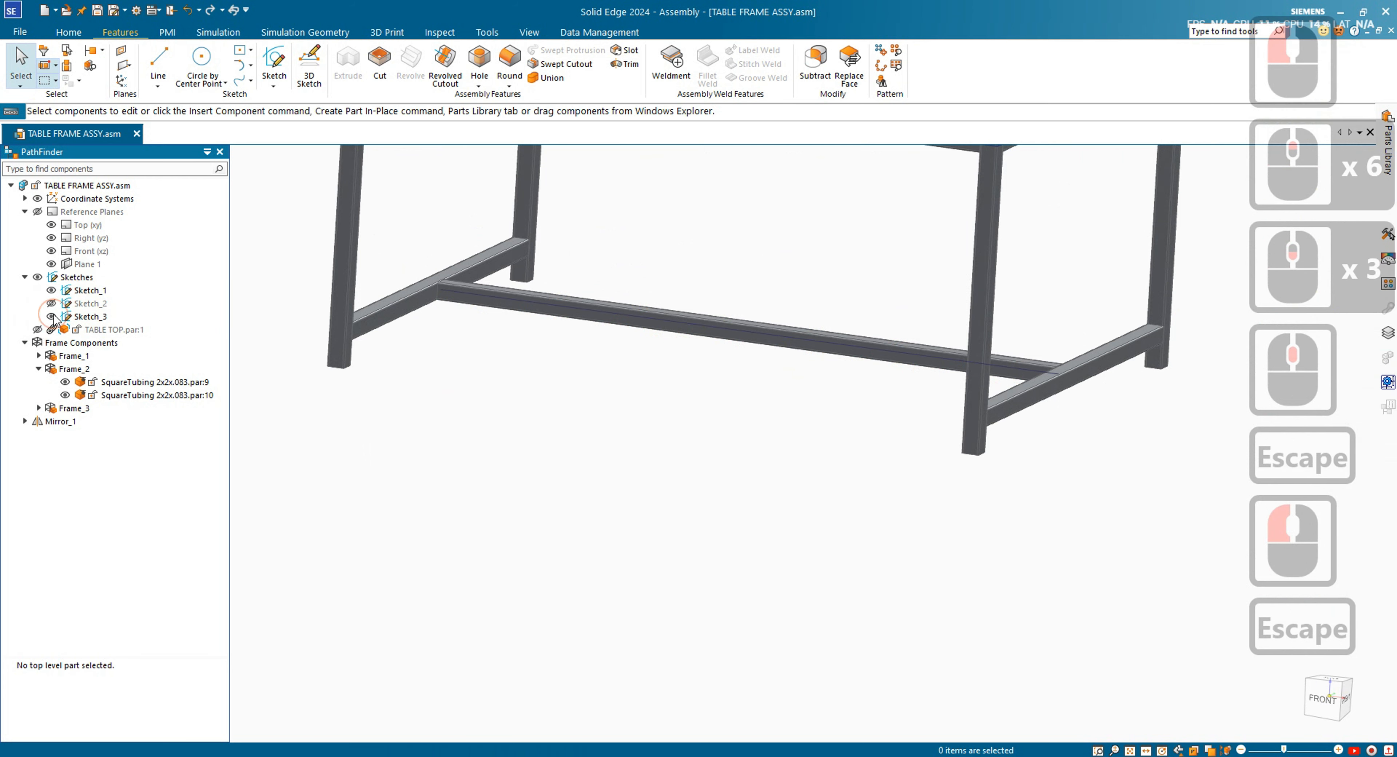
left_click(52, 303)
mouse_move(547, 431)
middle_mouse_down()
mouse_move(502, 492)
mouse_move(535, 447)
middle_mouse_up()
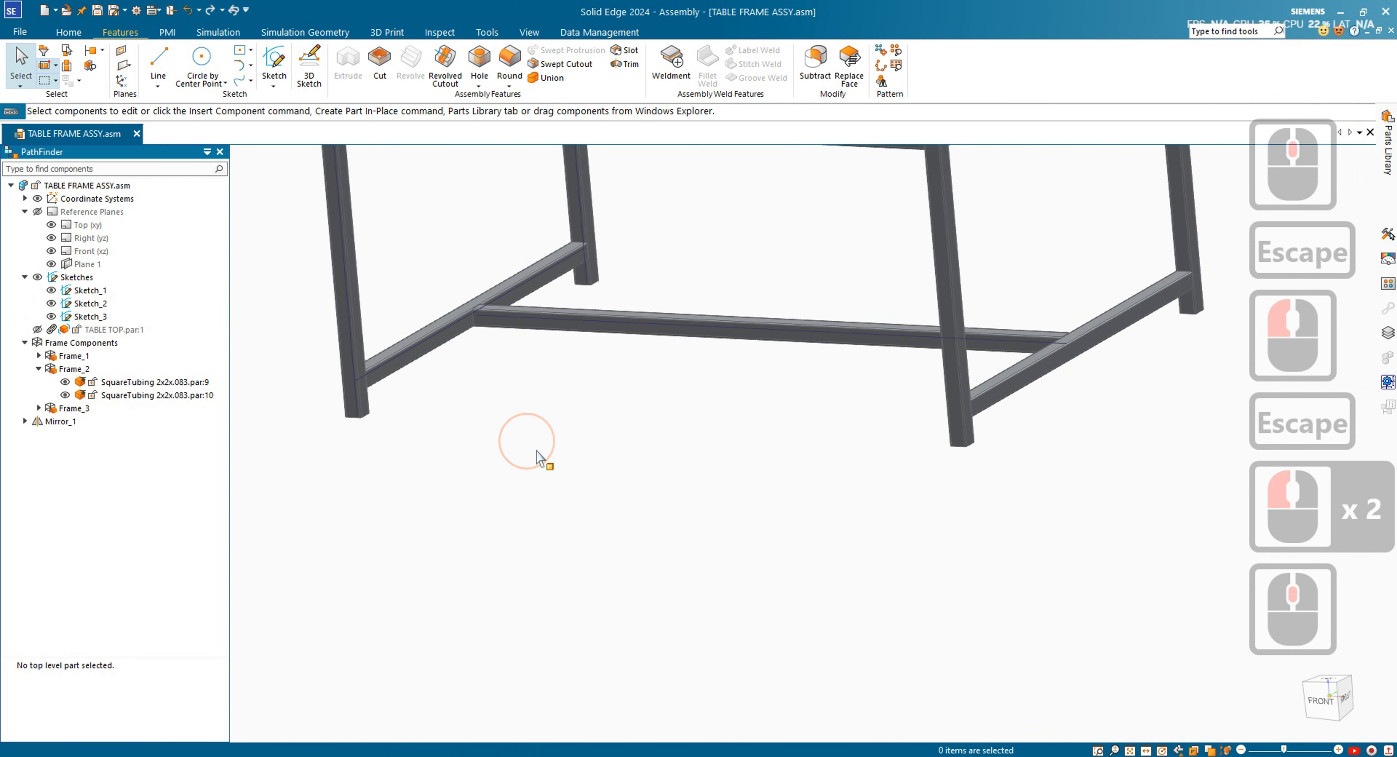
scroll(694, 580, "down", 3)
middle_click_drag(751, 549, 710, 486)
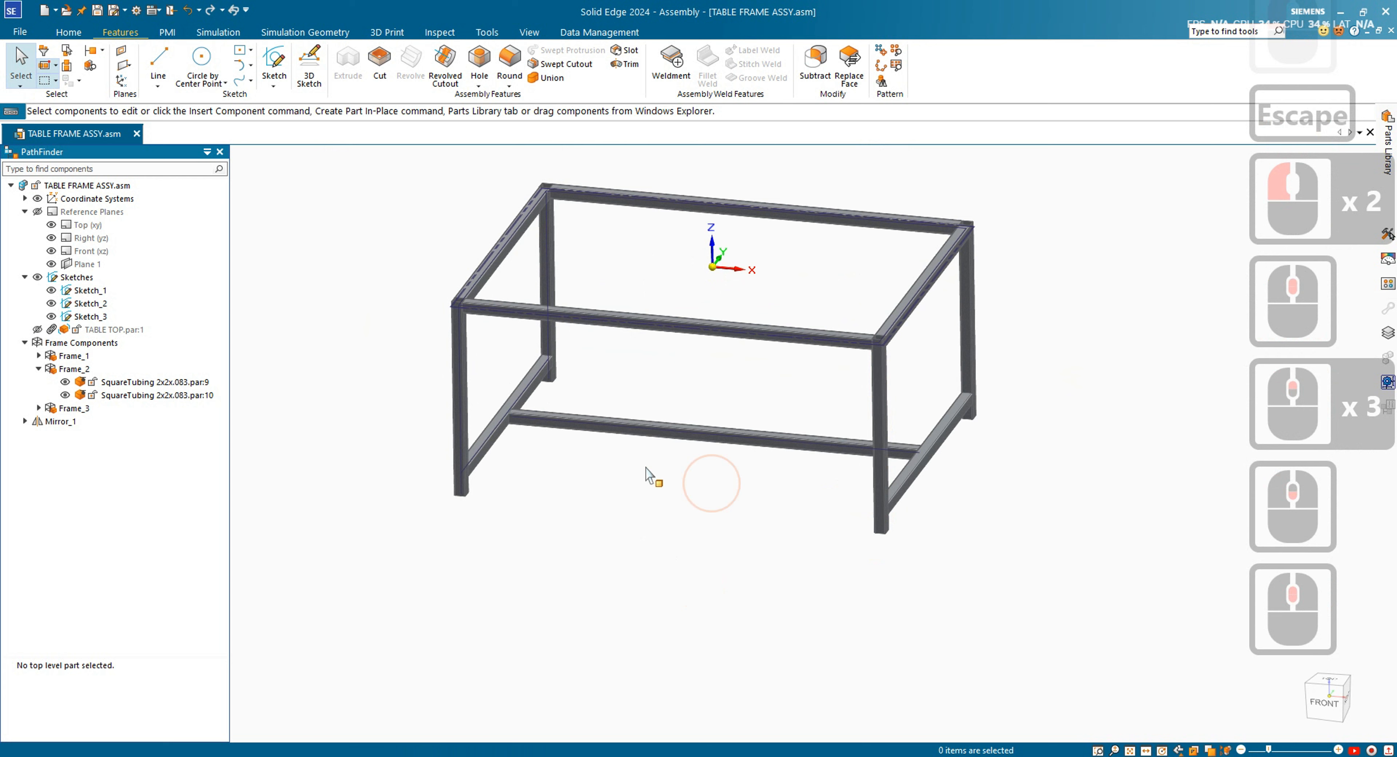
- Show the table top again and hide all the assembly sketches
left_click(36, 329)
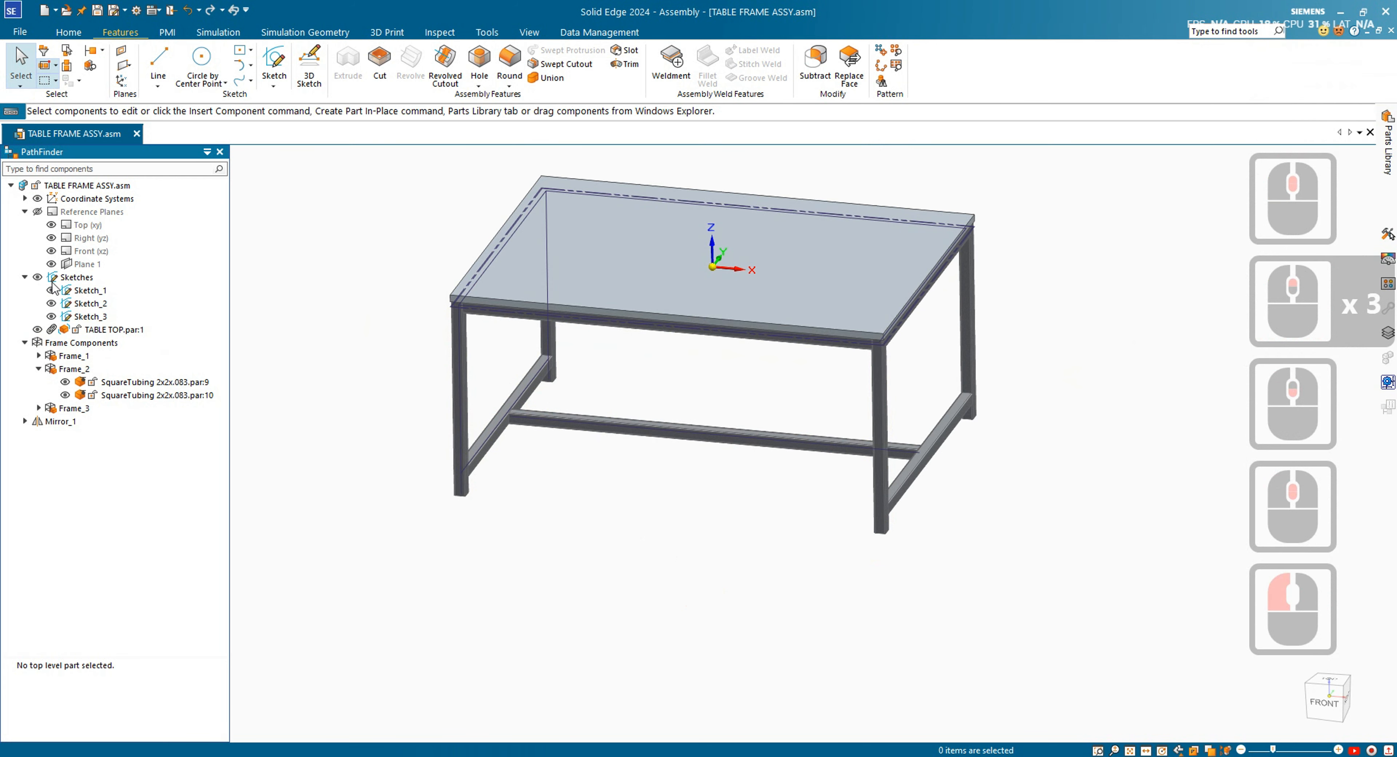
left_click(38, 277)
left_click(626, 541)
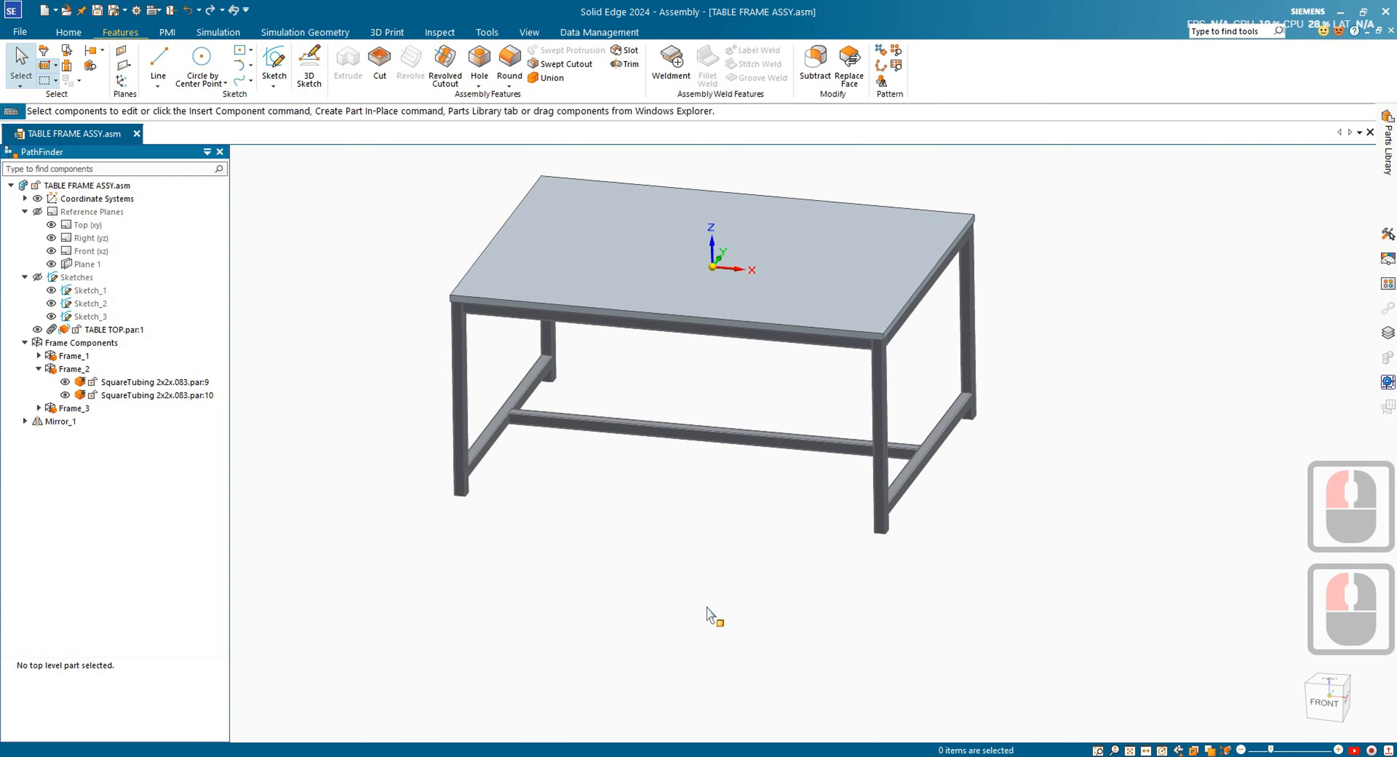
middle_click_drag(707, 612, 706, 586)
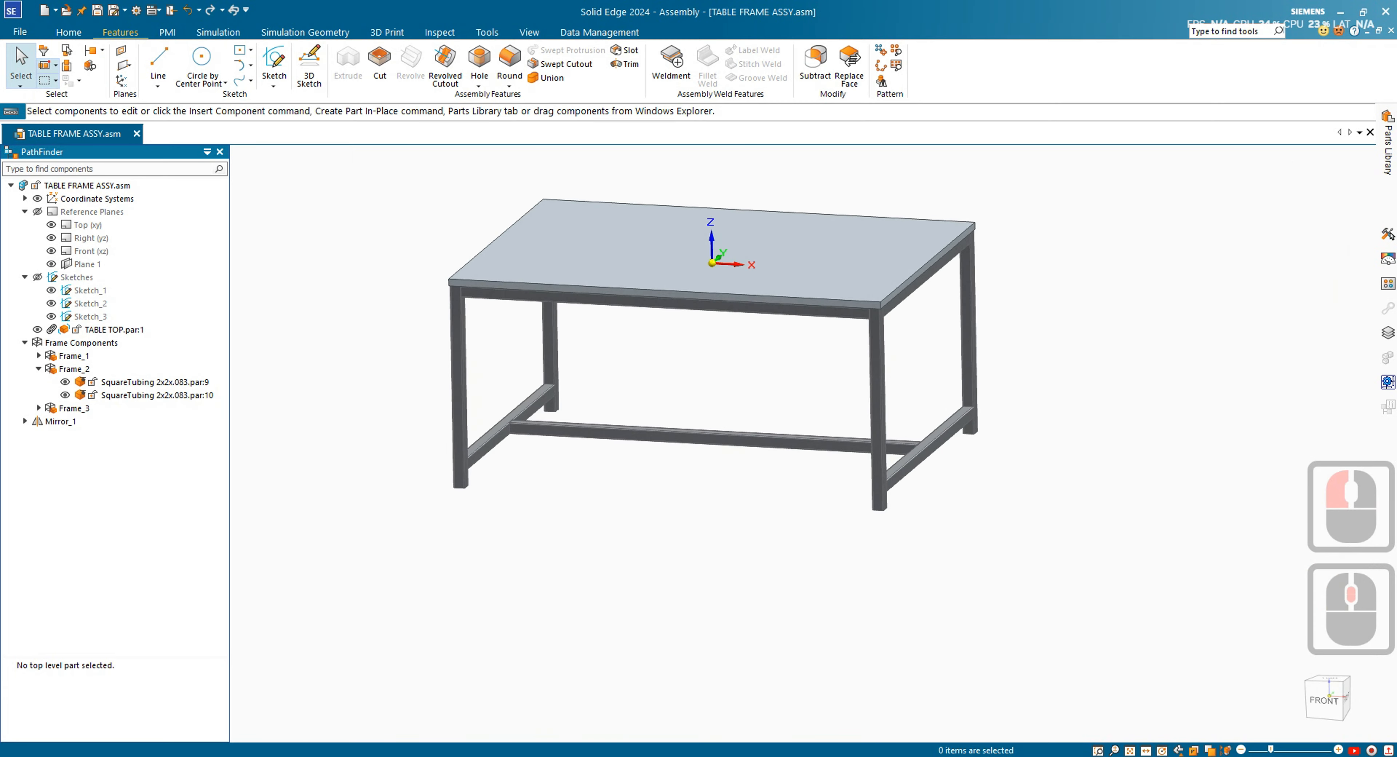